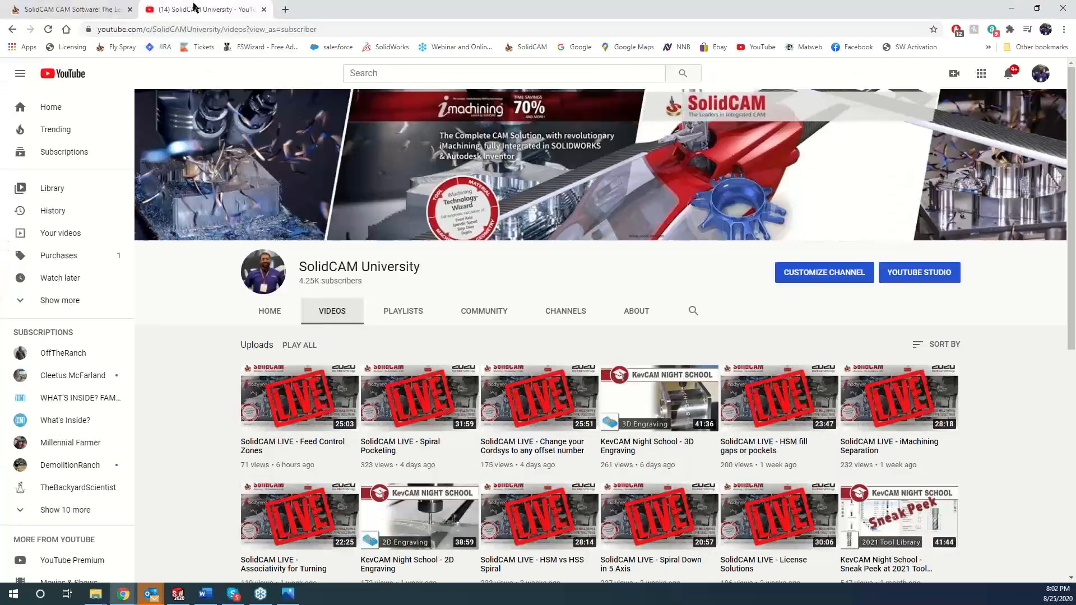
# Browse the uploaded videos on the SolidCAM University channel
pyautogui.scroll(-2, 273, 317)
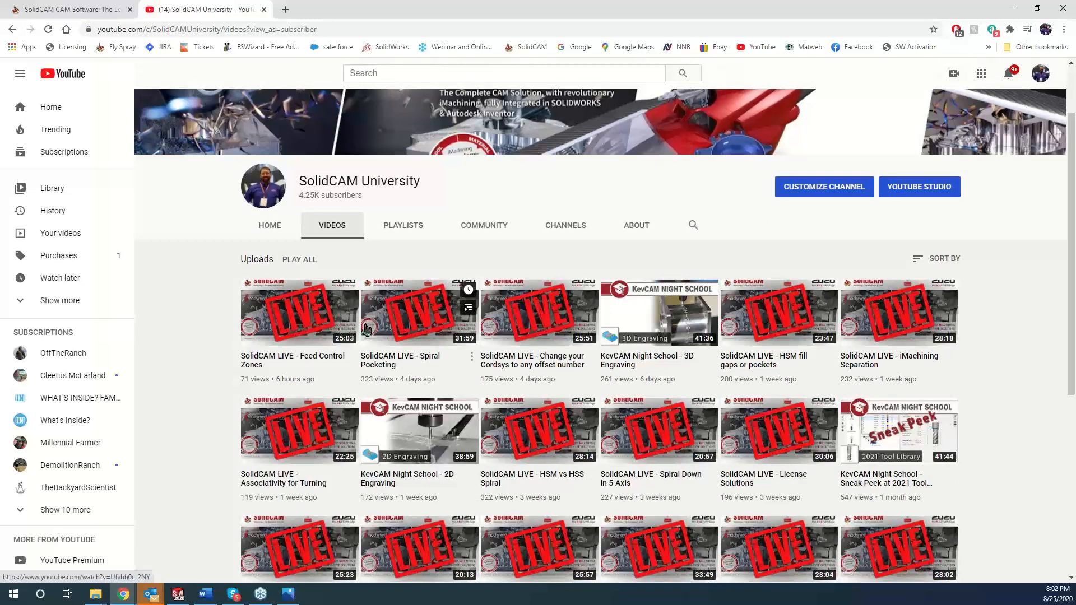
pyautogui.scroll(-4, 441, 424)
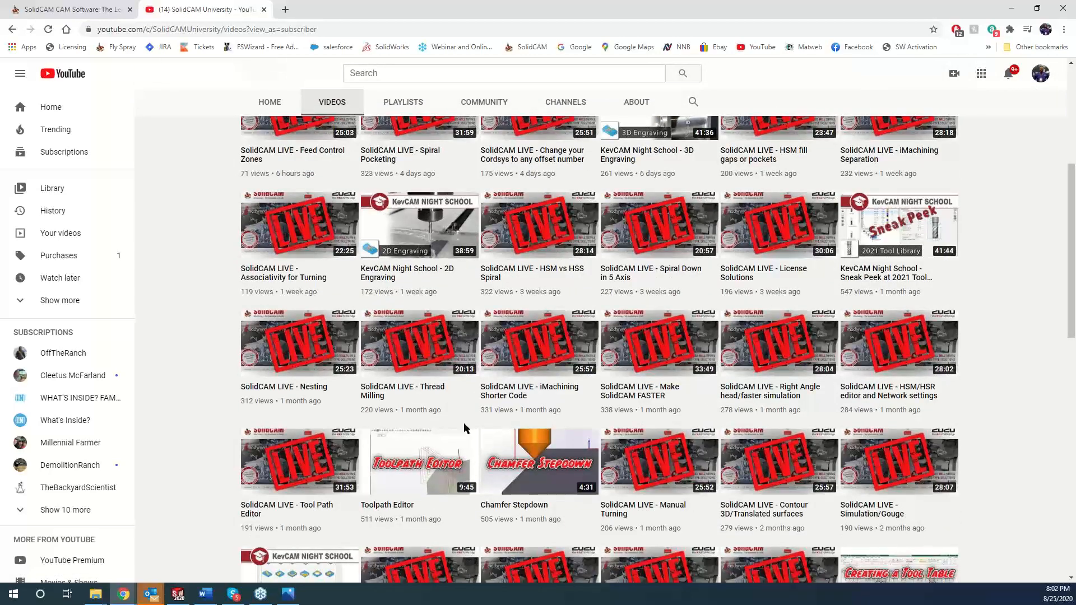
pyautogui.scroll(5, 462, 423)
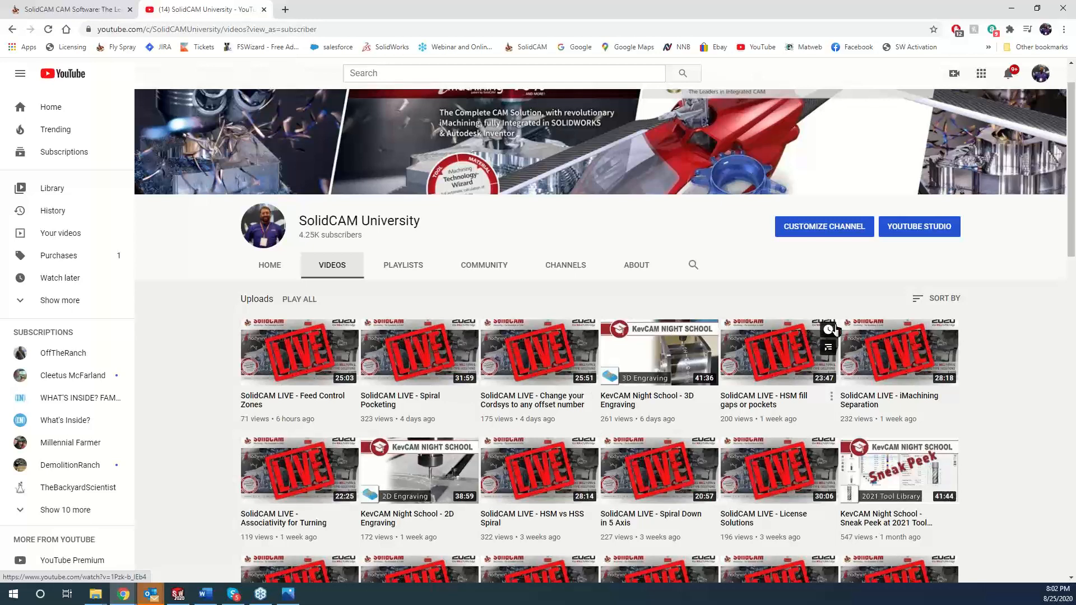
# Switch to SOLIDWORKS and dismiss all pending calendar reminders
pyautogui.click(1009, 12)
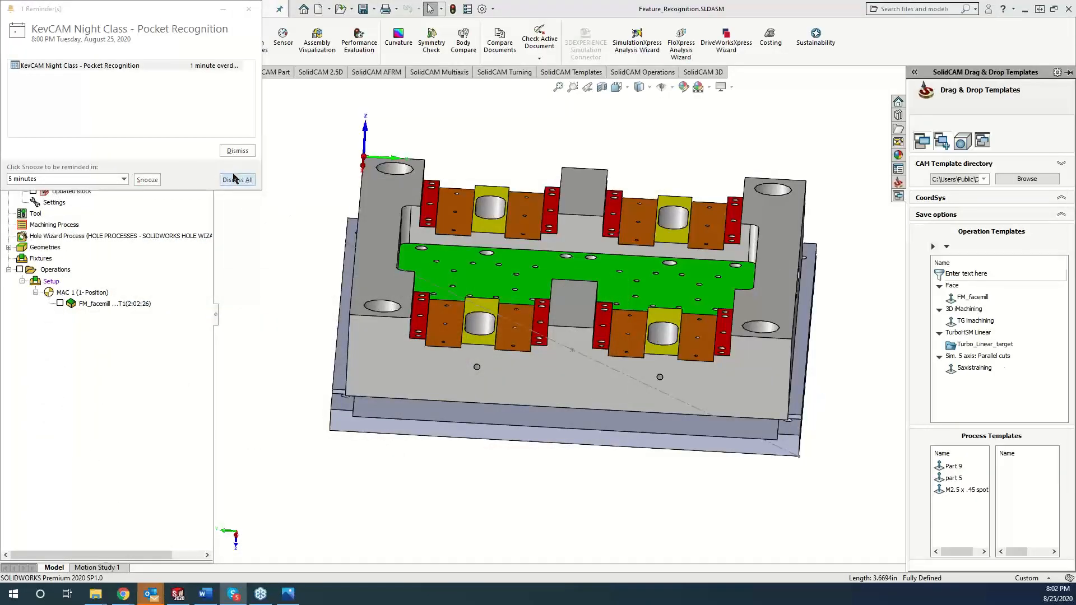
pyautogui.click(235, 179)
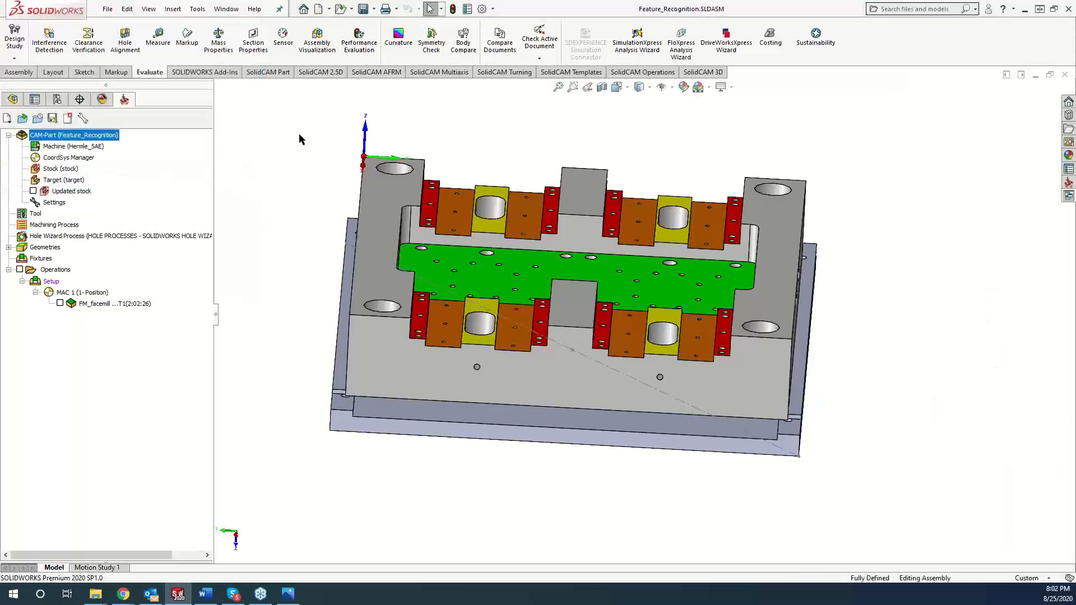
# Start a SolidCAM 2.5D Pocket Recognition operation and begin defining a new faces geometry for it
pyautogui.scroll(-3, 545, 143)
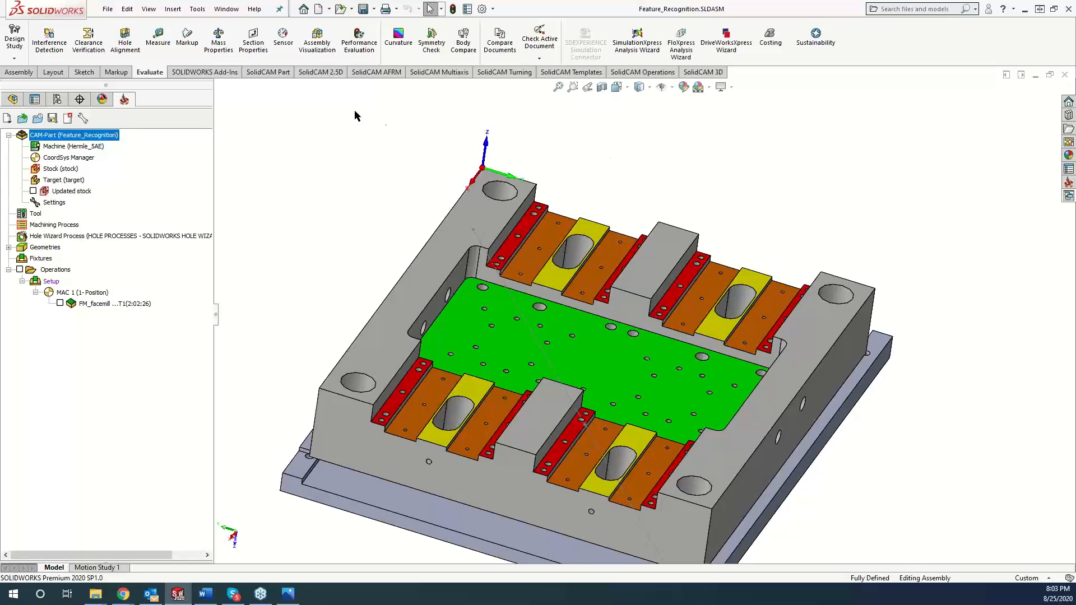
pyautogui.click(320, 72)
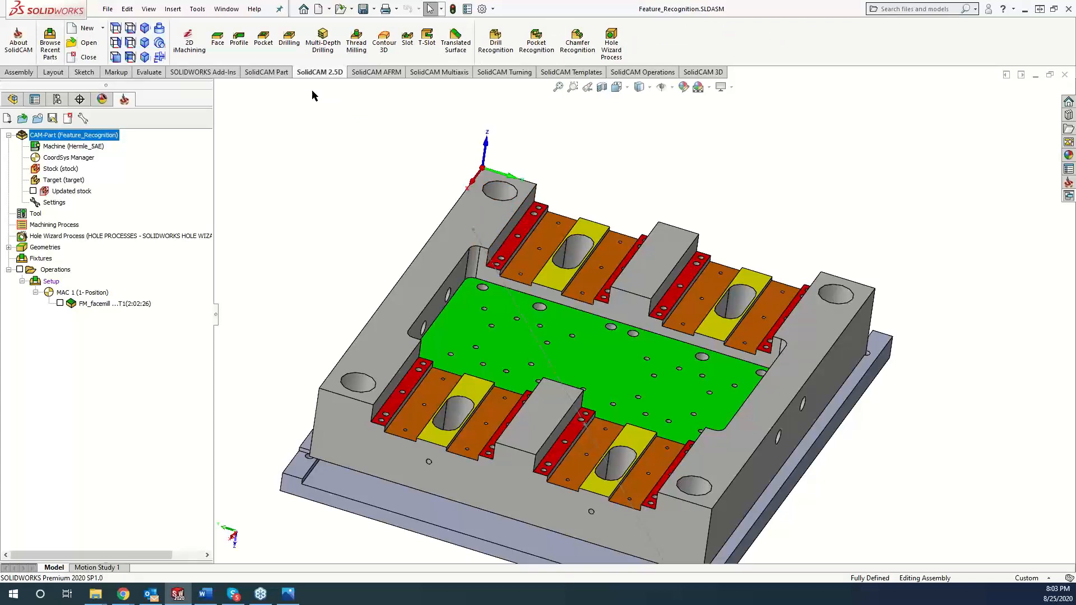
pyautogui.click(530, 47)
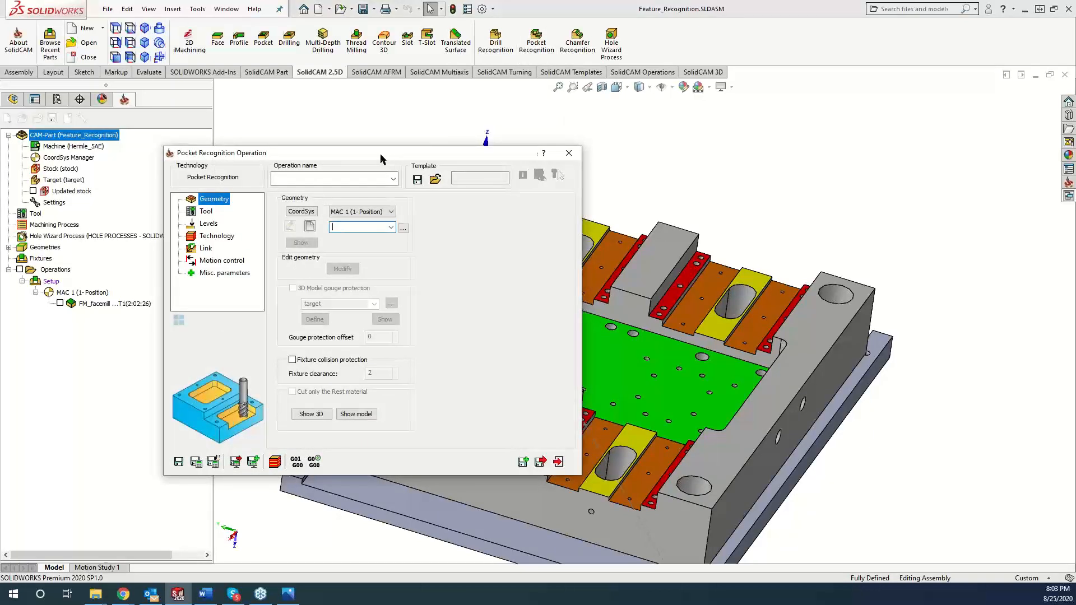
pyautogui.moveTo(380, 153); pyautogui.dragTo(312, 145)
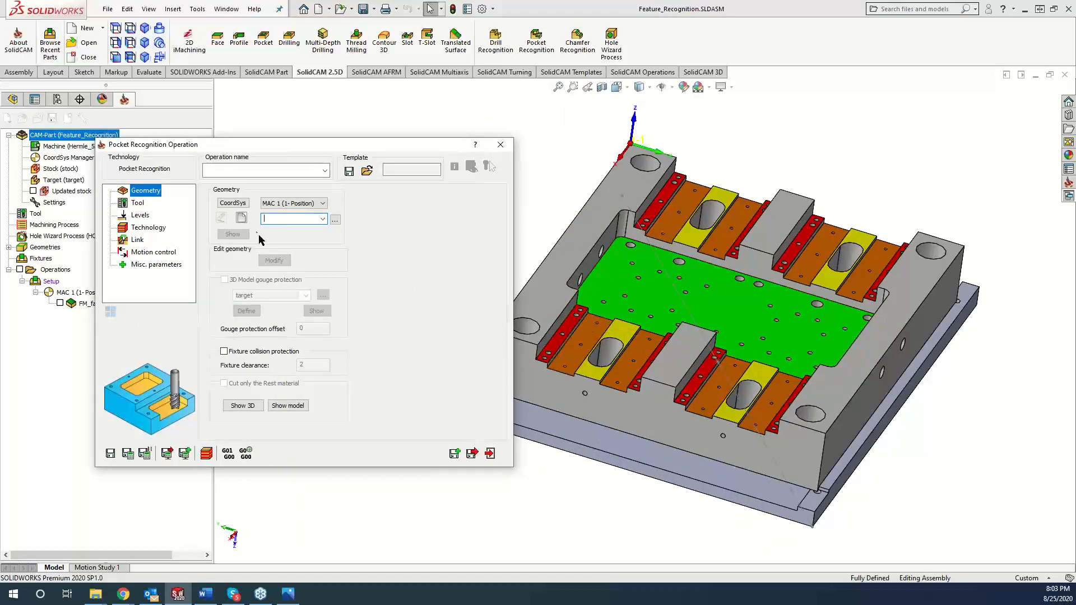
pyautogui.click(241, 219)
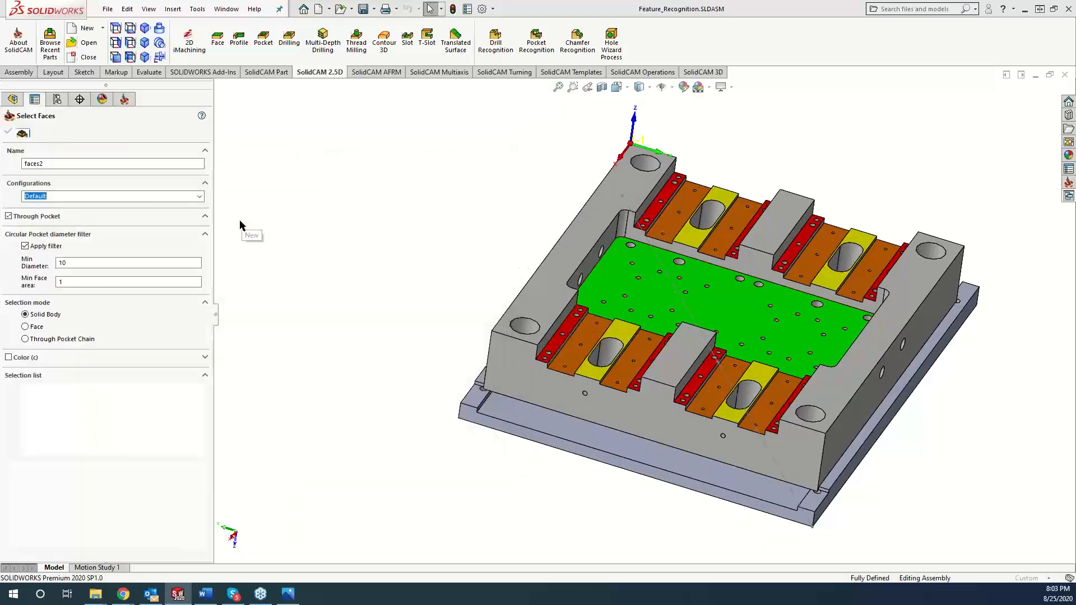
# Try recognizing the block's pockets as a solid body with through pockets and a minimum diameter of 10, and clear the selection
pyautogui.click(583, 214)
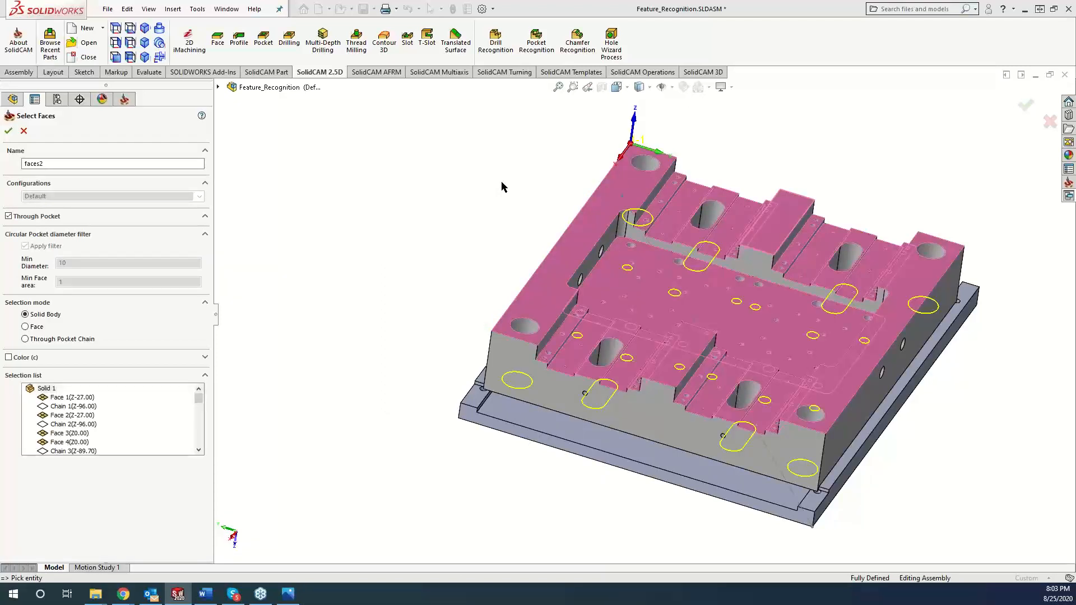
pyautogui.hotkey('ctrl', '2')
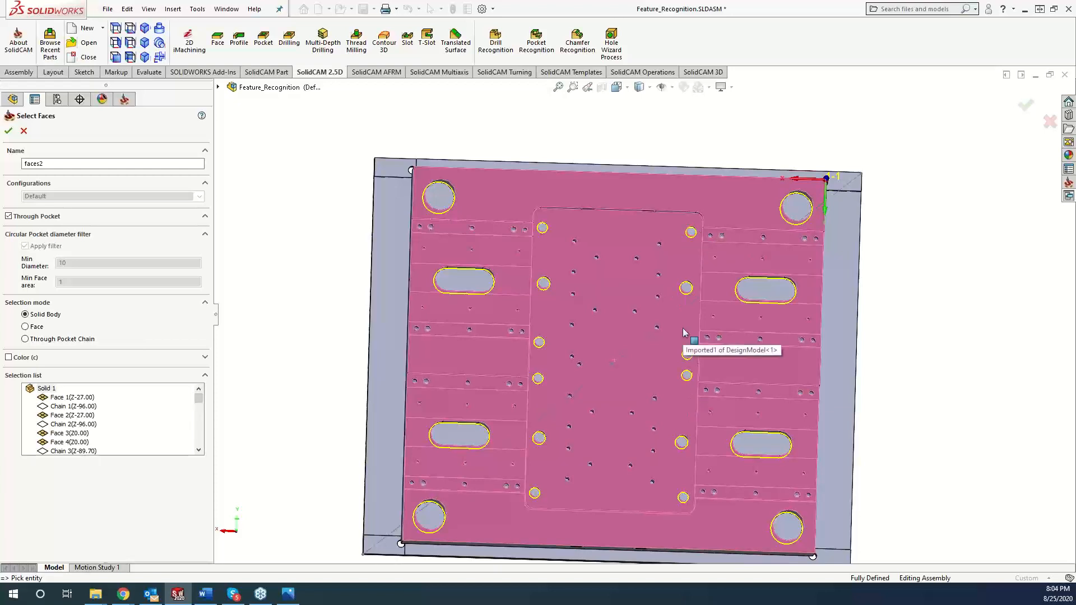
pyautogui.moveTo(684, 329); pyautogui.dragTo(680, 328, button='middle')
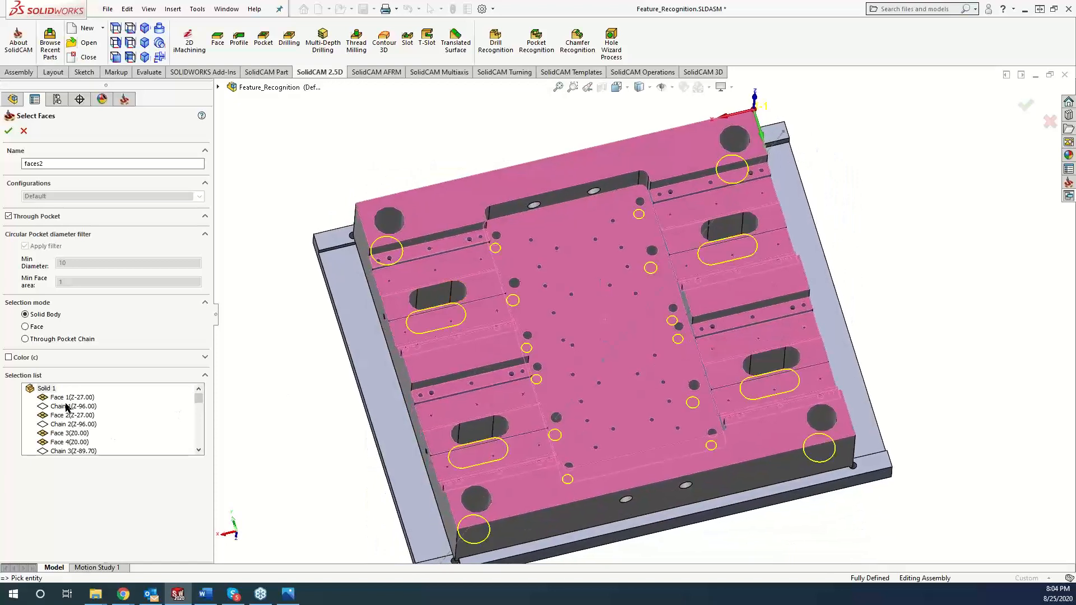
pyautogui.rightClick(46, 389)
pyautogui.click(76, 409)
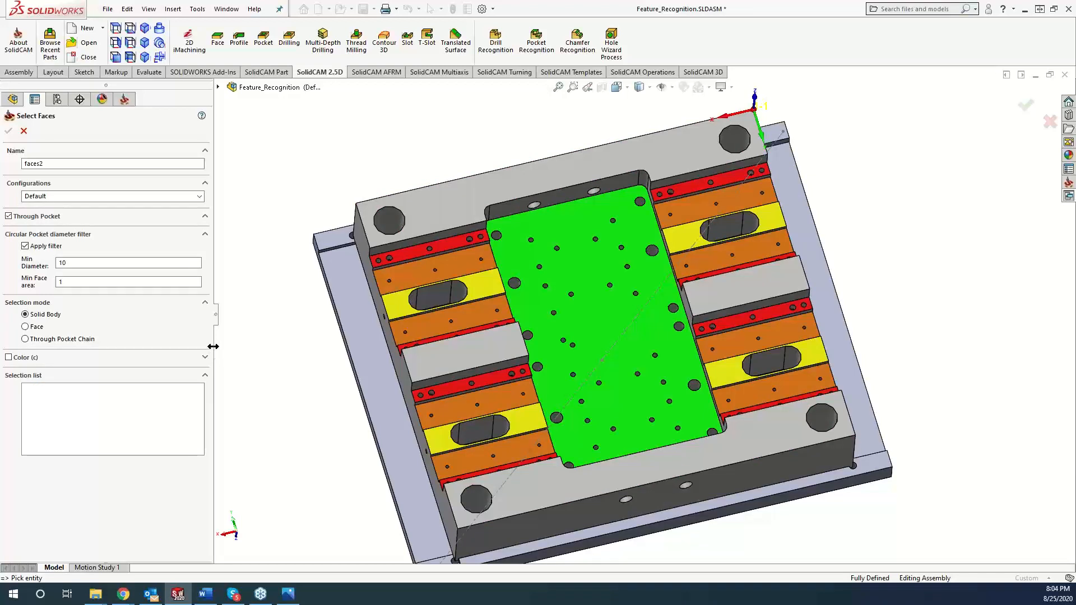
# Set the circular pocket filter's minimum diameter to 16.5 by picking a hole edge on the block
pyautogui.doubleClick(74, 259)
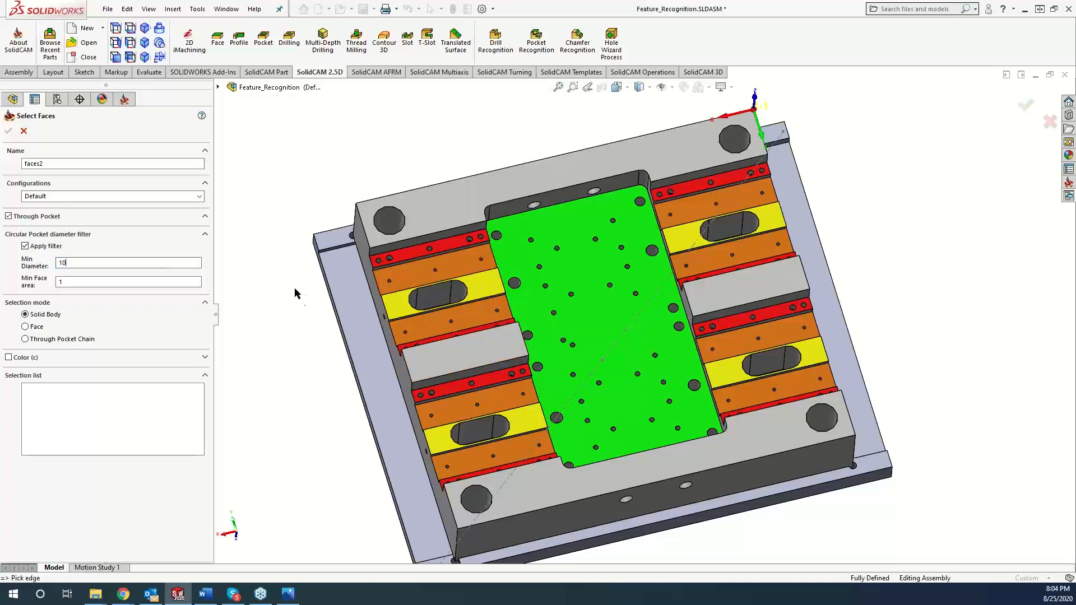
pyautogui.click(508, 290)
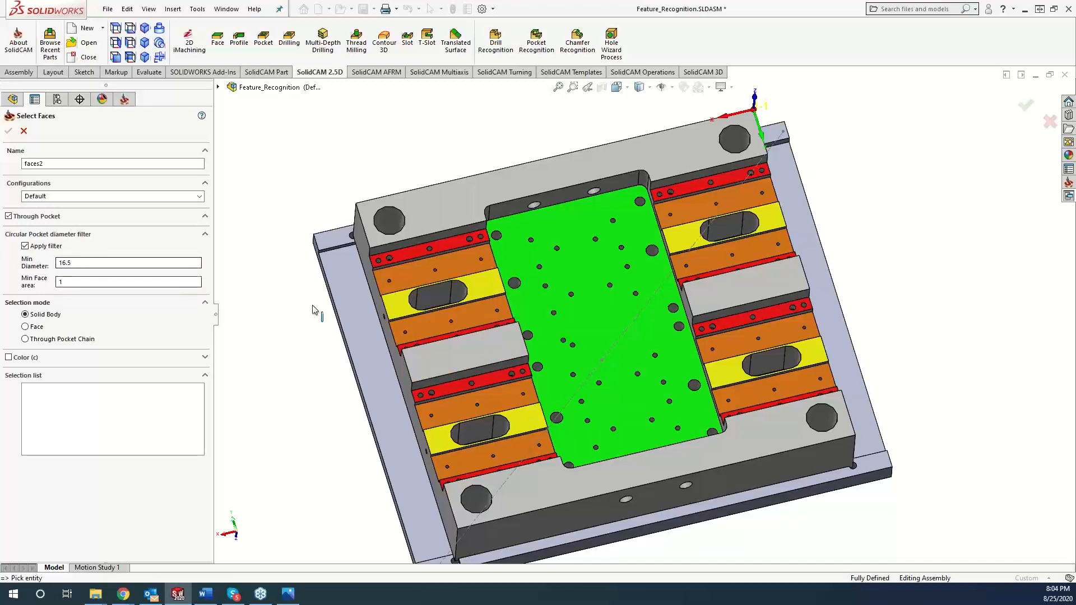
pyautogui.scroll(-6, 560, 283)
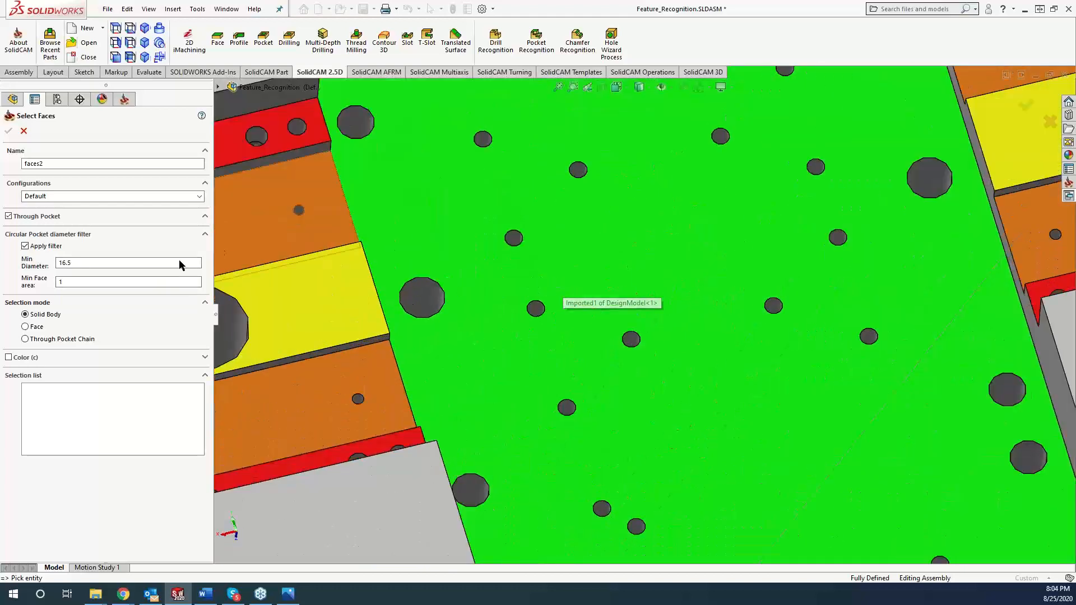
pyautogui.click(101, 263)
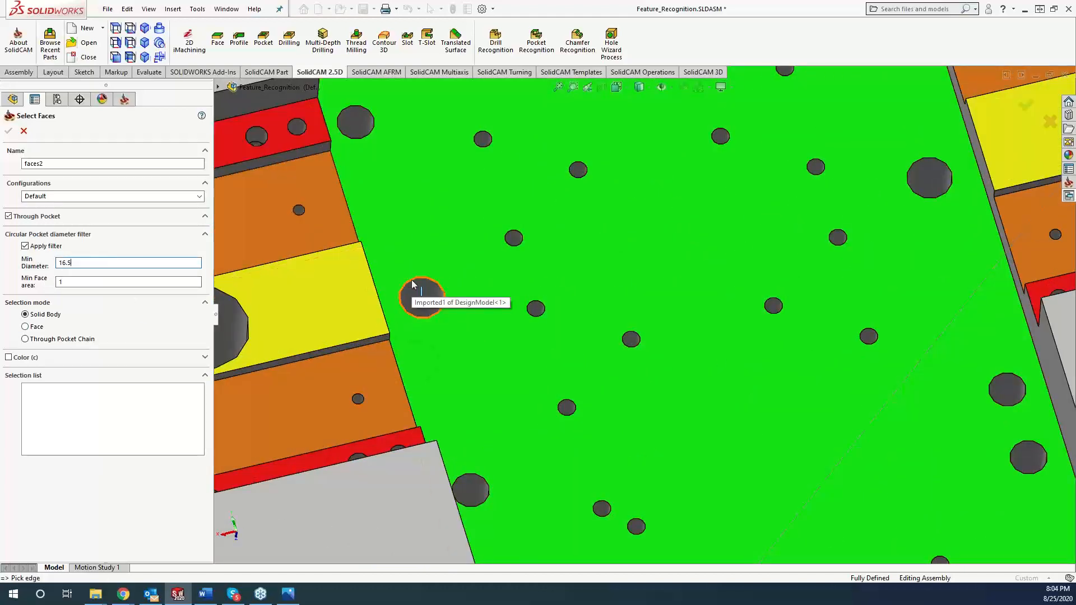
pyautogui.scroll(6, 410, 289)
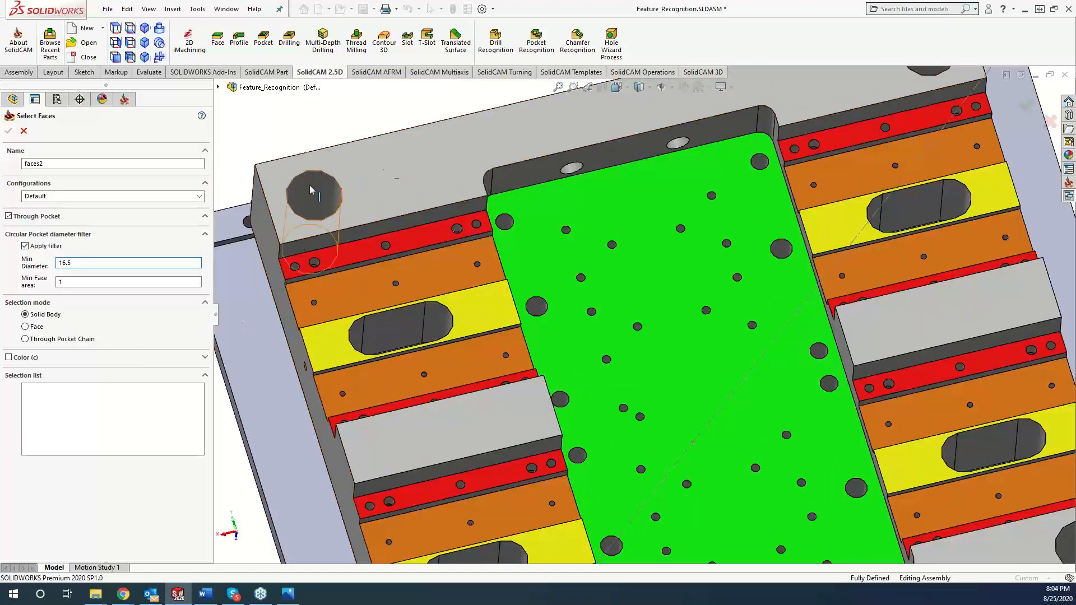
# Try recognizing the block's solid body with the 16.5 diameter filter and highlight the Chain 2 through-pocket outline for inspection
pyautogui.click(333, 196)
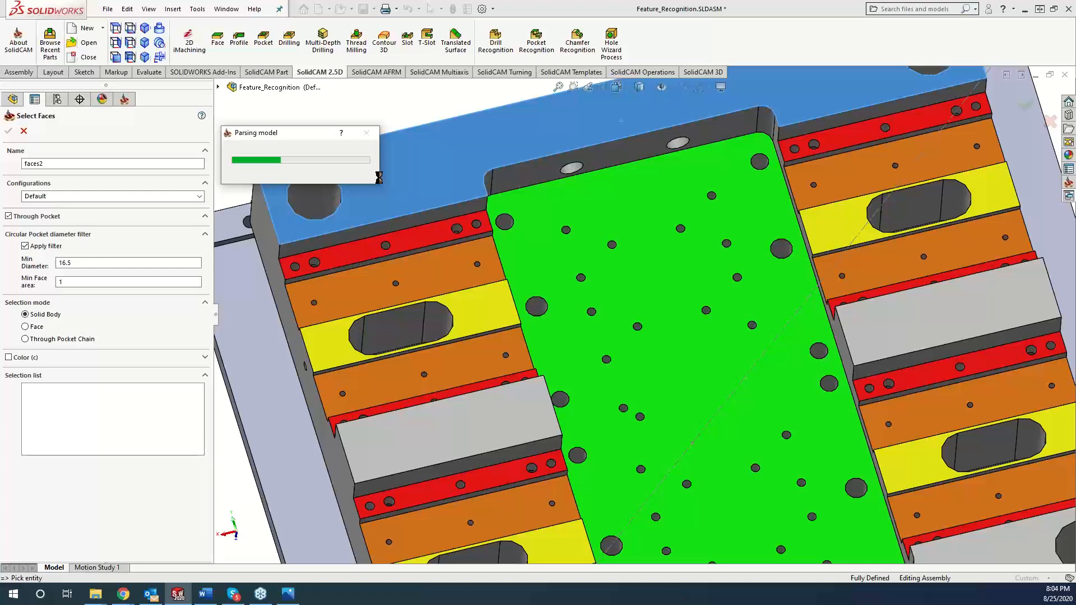
pyautogui.click(379, 180)
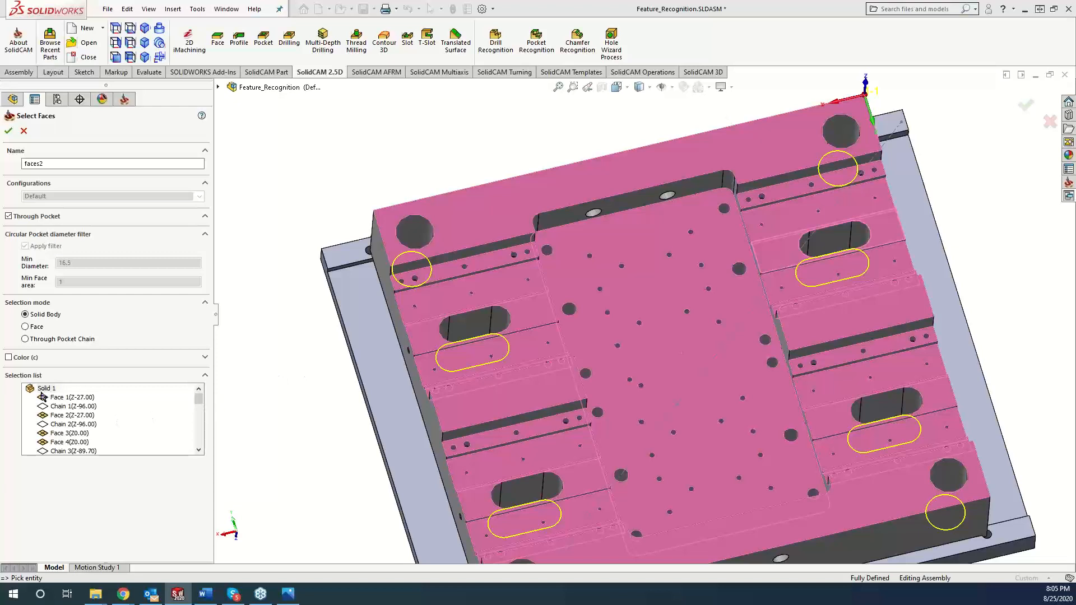
pyautogui.click(61, 425)
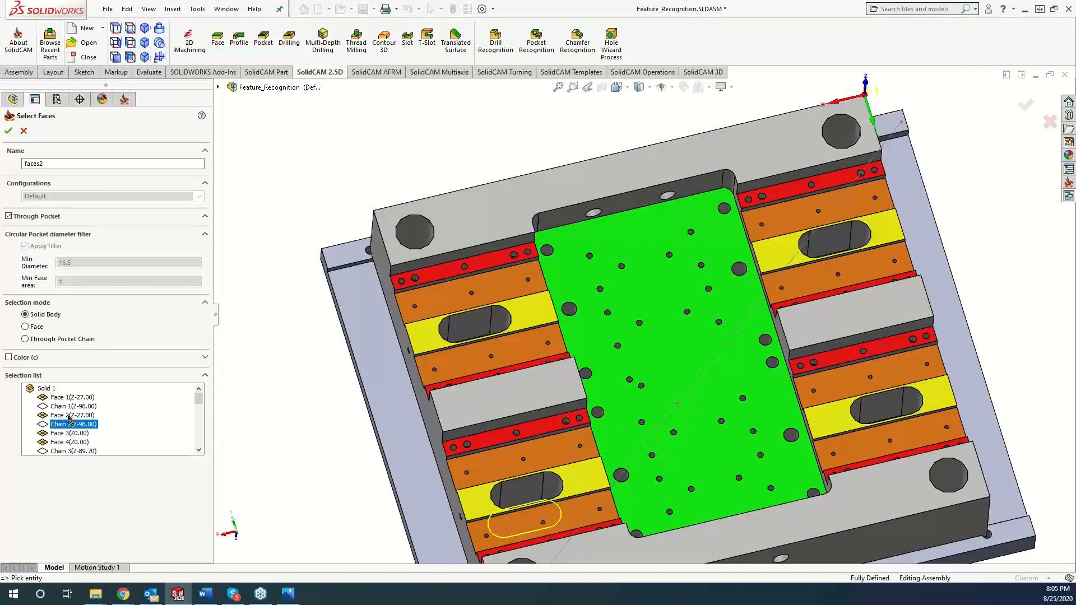
pyautogui.moveTo(279, 414)
pyautogui.mouseDown(button='middle')
pyautogui.moveTo(368, 473)
pyautogui.moveTo(486, 499)
pyautogui.moveTo(488, 510)
pyautogui.mouseUp(button='middle')
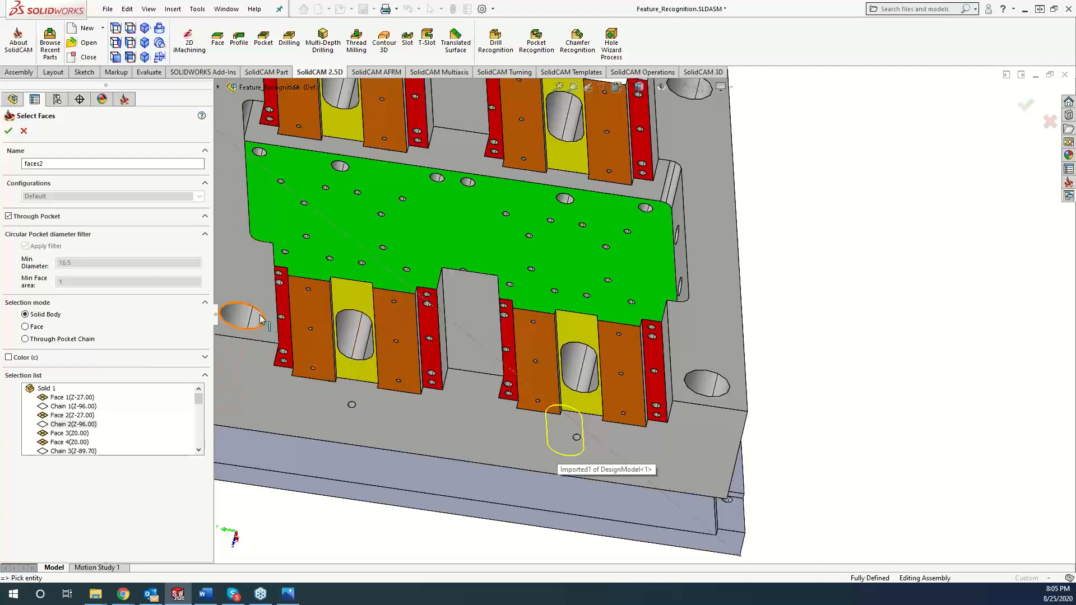
pyautogui.moveTo(799, 325); pyautogui.dragTo(660, 337, button='middle')
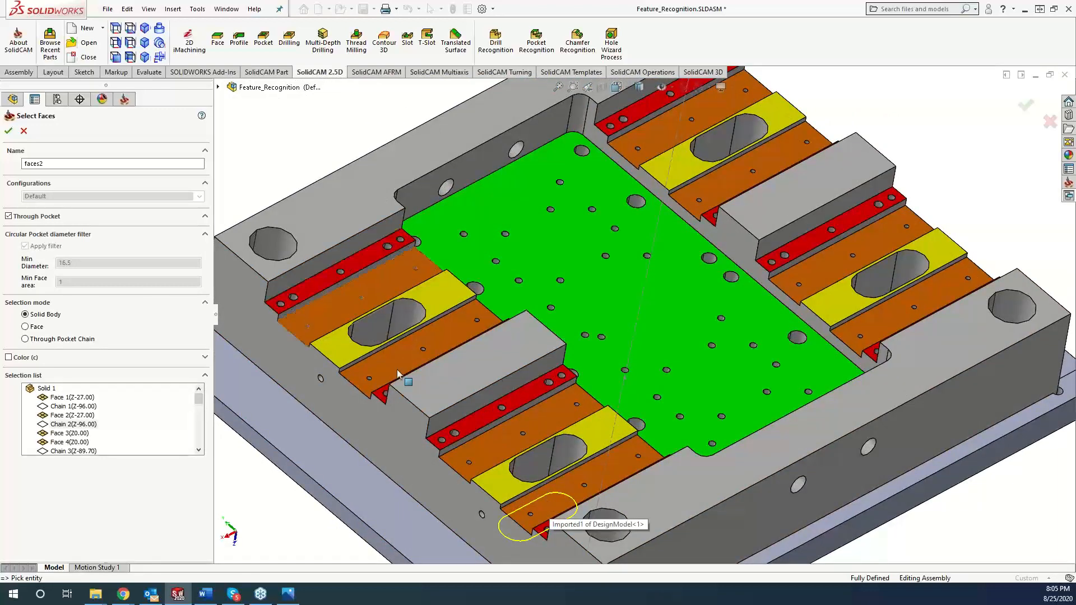
# Unselect Solid 1 to empty the recognized geometry list
pyautogui.click(43, 389)
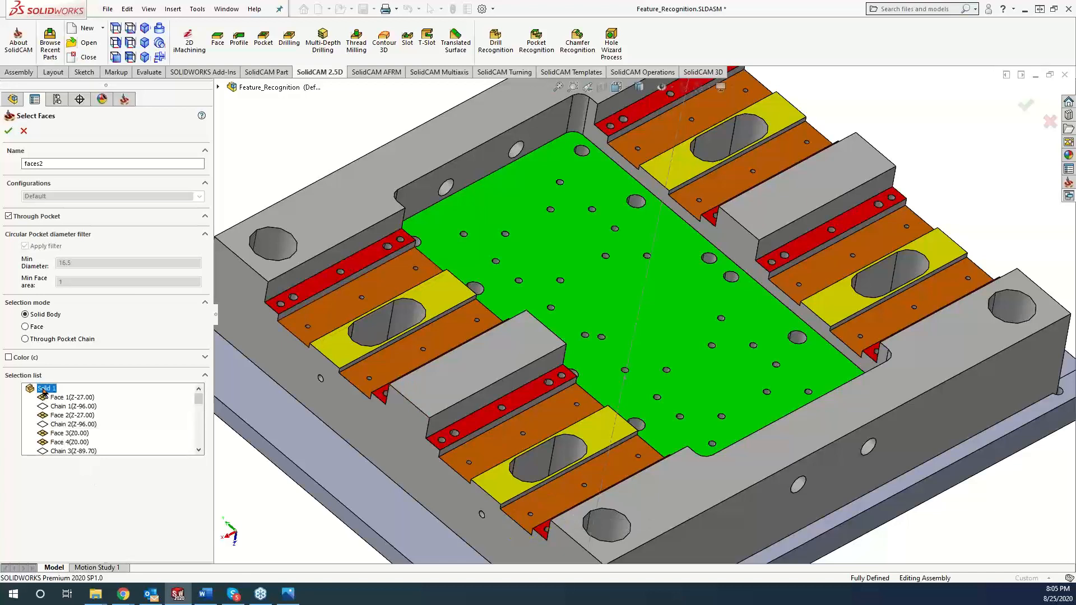
pyautogui.rightClick(43, 390)
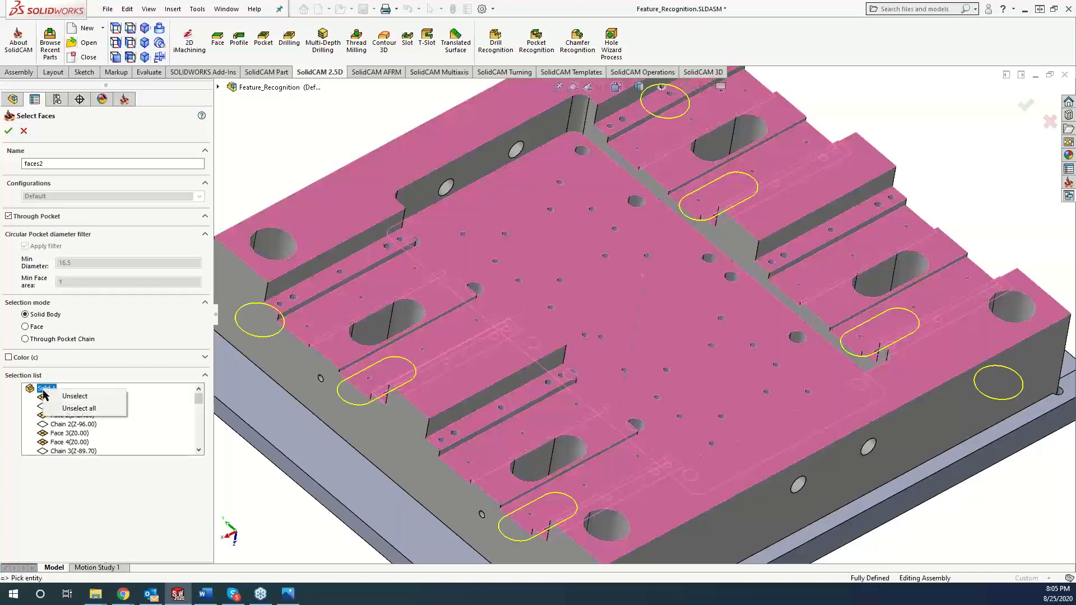
pyautogui.click(76, 399)
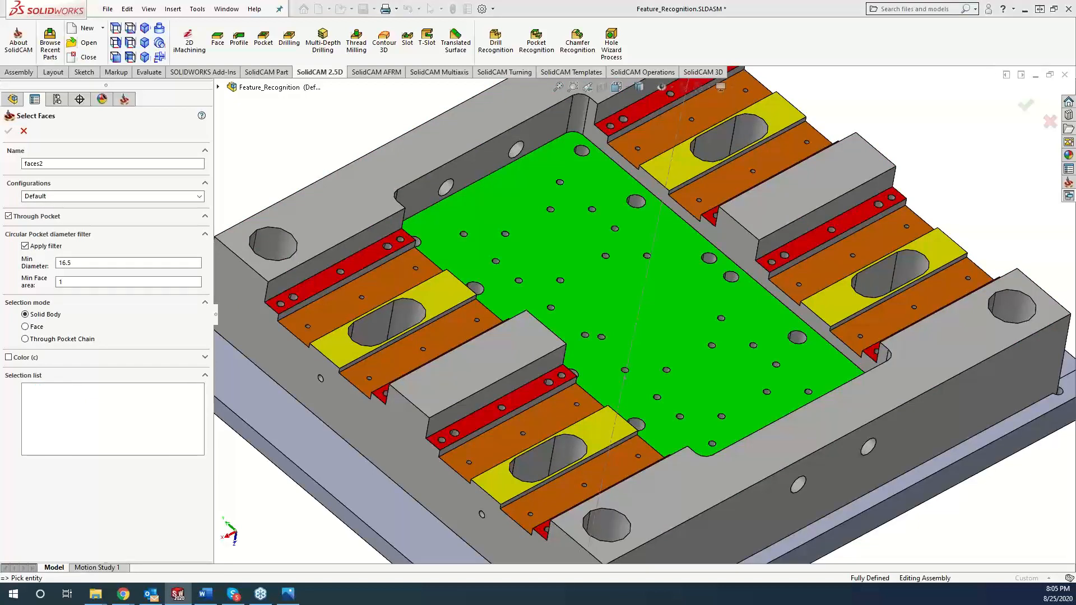
# Try filtering recognition by the orange face color (232, 113, 8) picked from the model and select the block's solid body
pyautogui.click(9, 357)
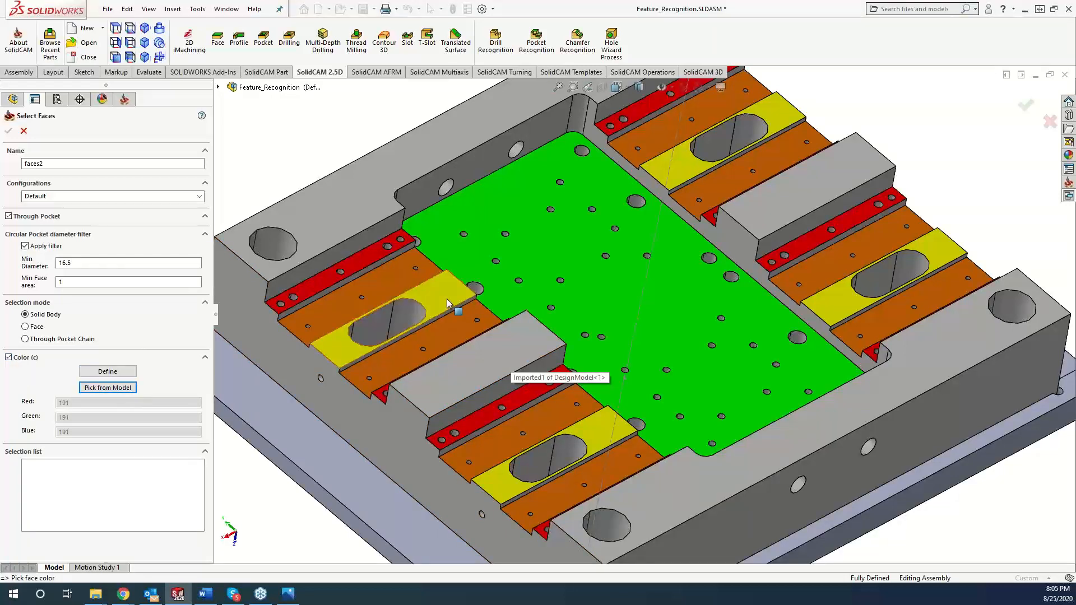
pyautogui.click(384, 286)
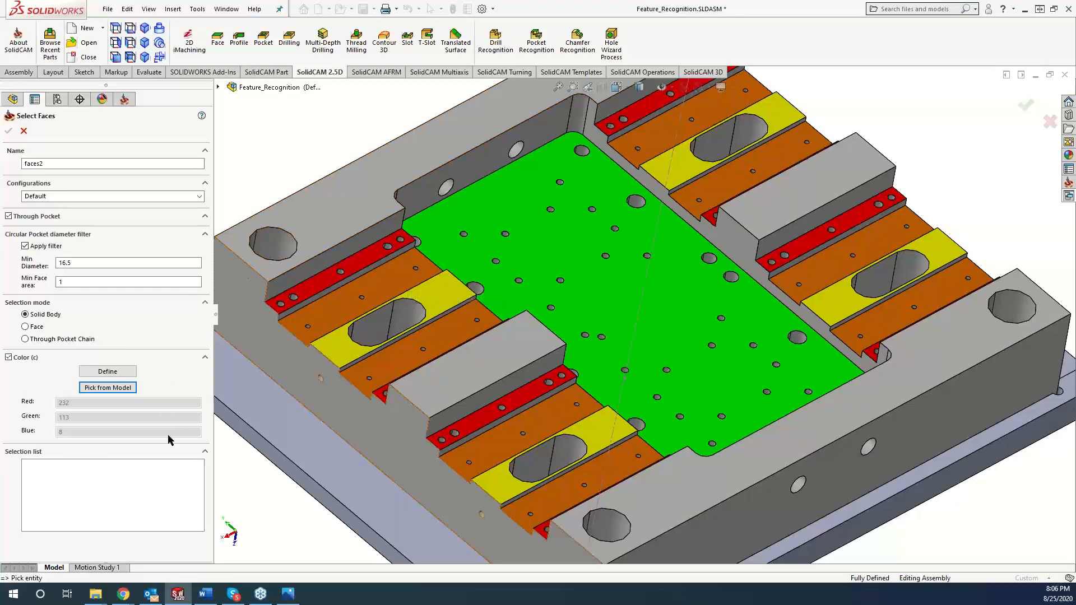
pyautogui.click(342, 199)
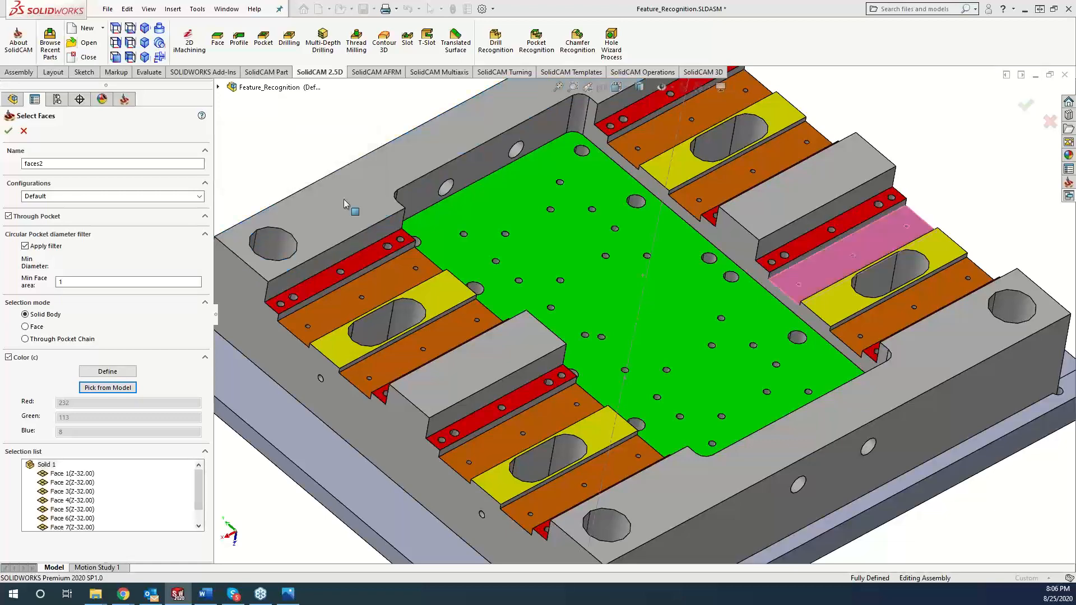
pyautogui.moveTo(277, 147); pyautogui.dragTo(353, 240, button='middle')
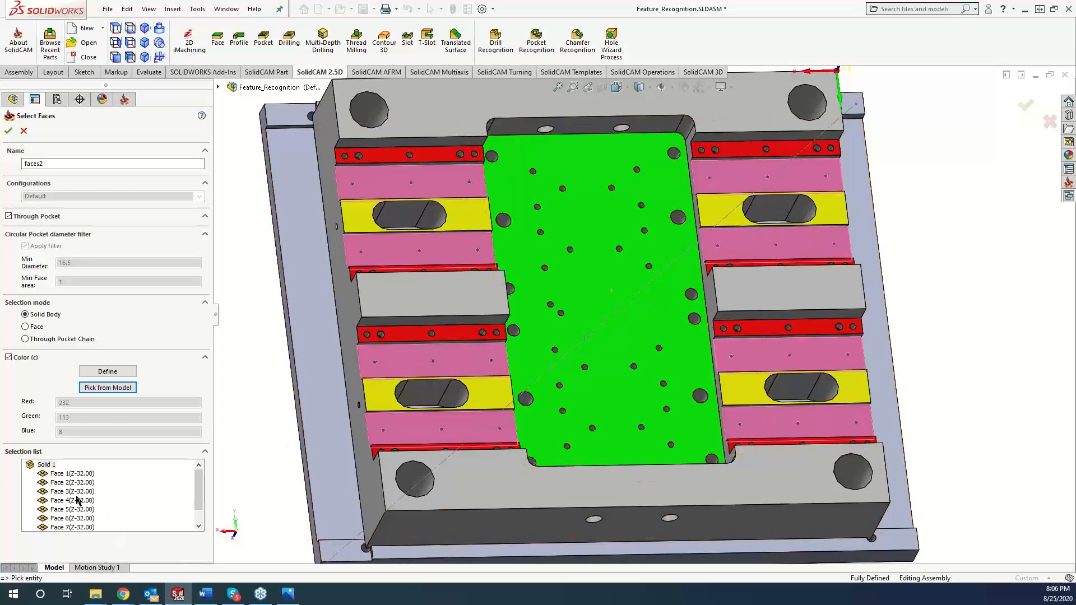
# Remove the color-filtered Solid 1 faces from the selection list
pyautogui.click(46, 465)
pyautogui.rightClick(47, 467)
pyautogui.click(70, 480)
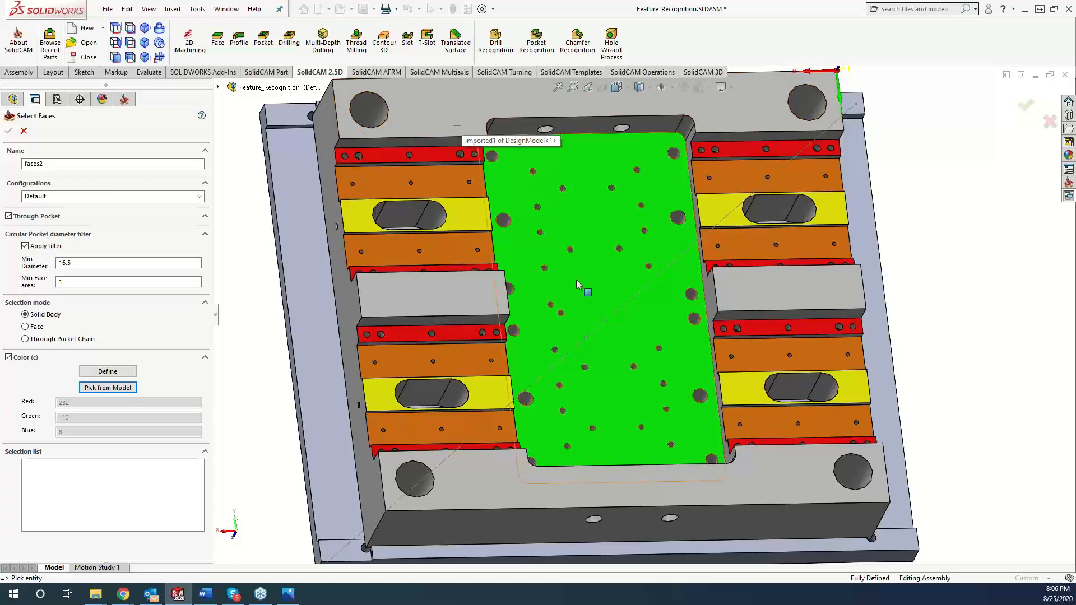
# Turn off the through pocket and color filters and select the block's solid body for pocket recognition
pyautogui.click(9, 216)
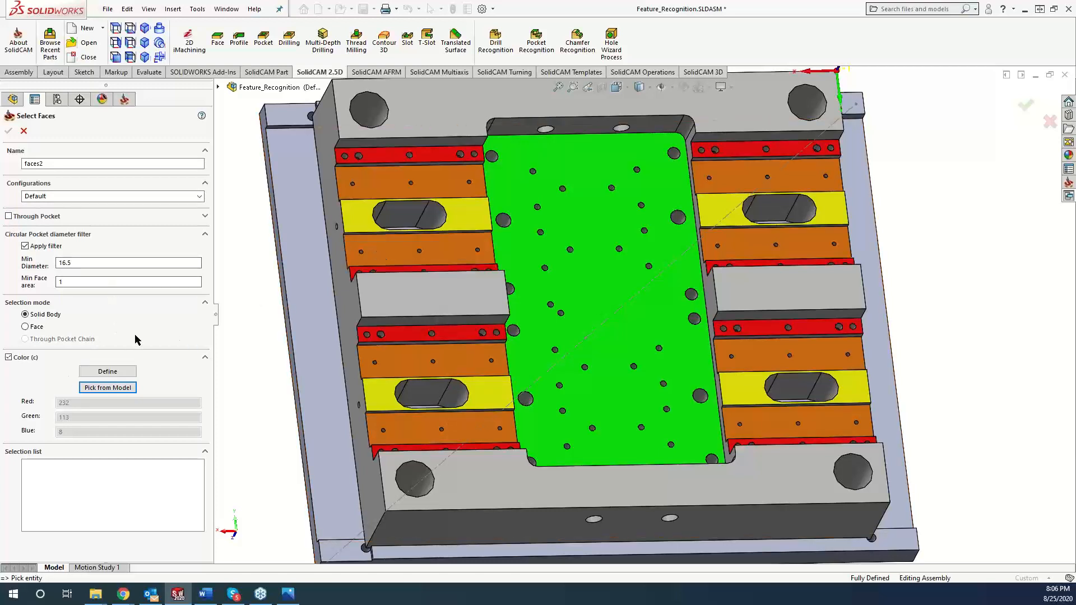
pyautogui.click(8, 357)
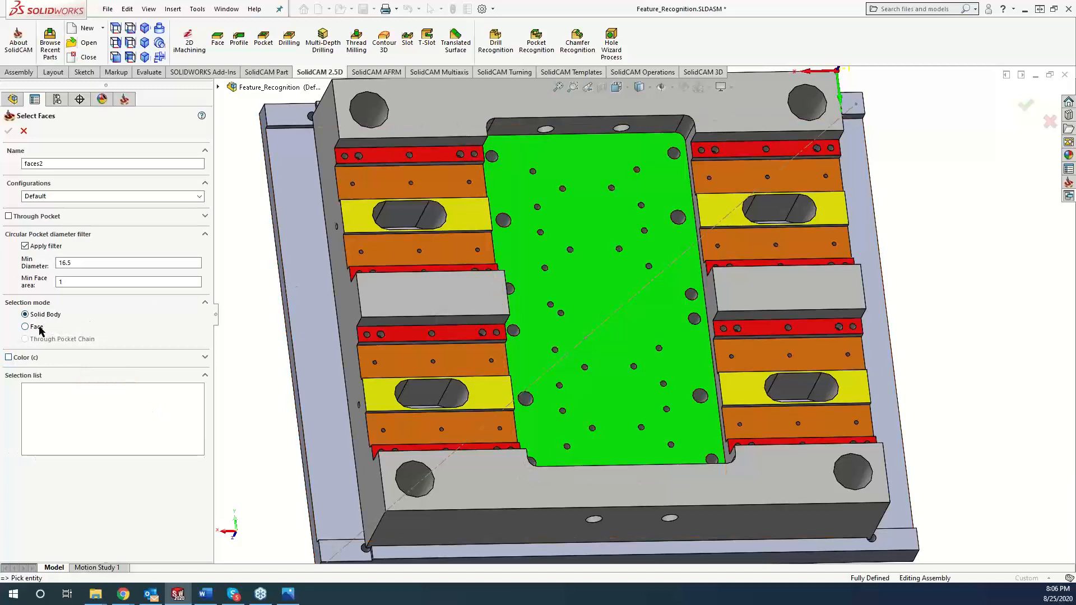
pyautogui.click(440, 98)
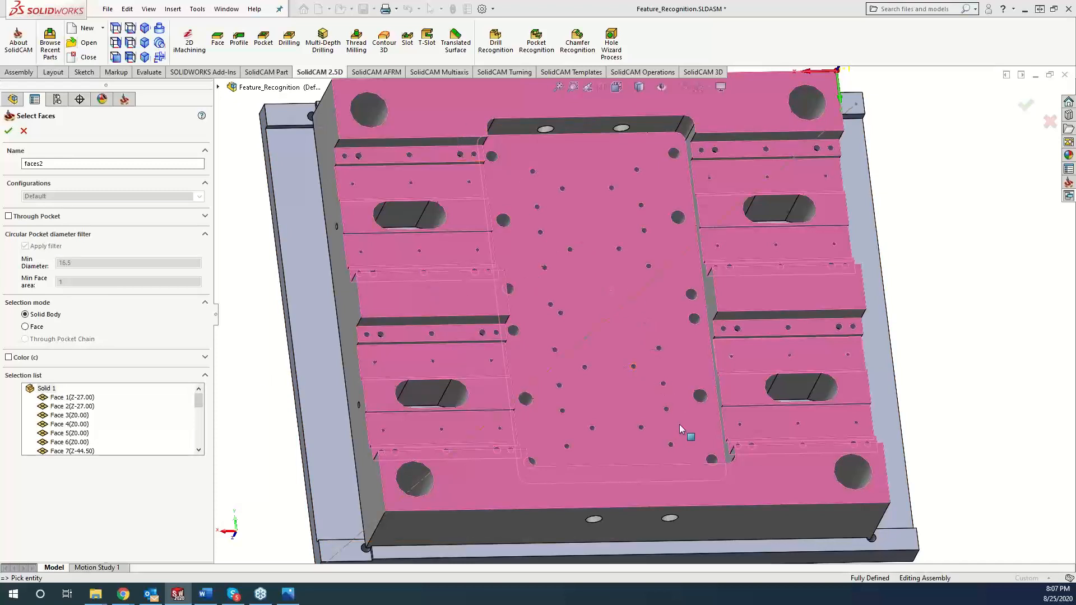
# Accept the block's solid body as the faces2 geometry and review its fillet and top-face modification options
pyautogui.click(8, 132)
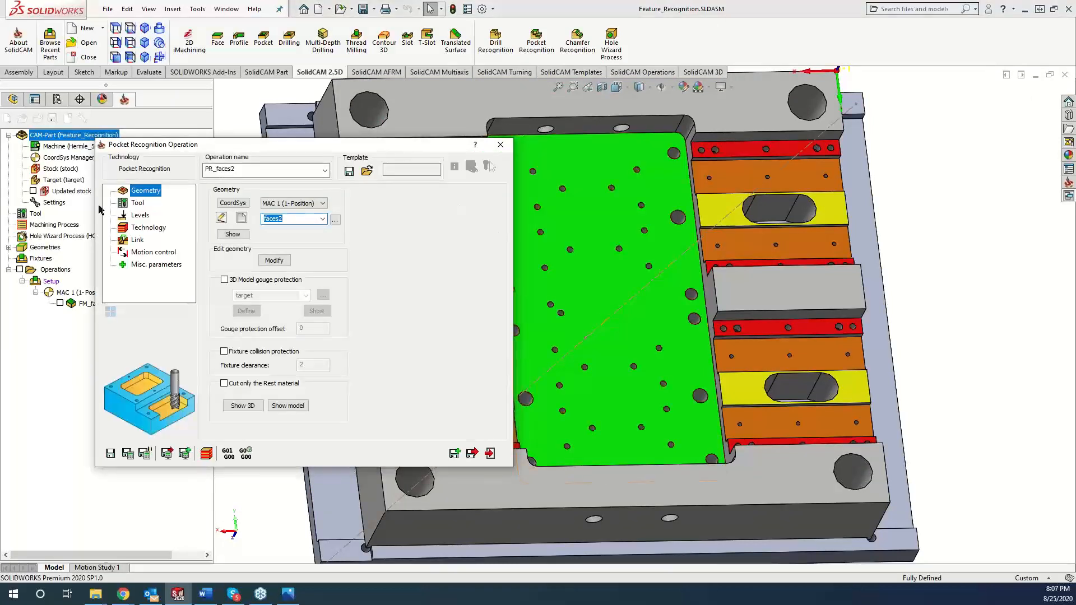
pyautogui.click(137, 203)
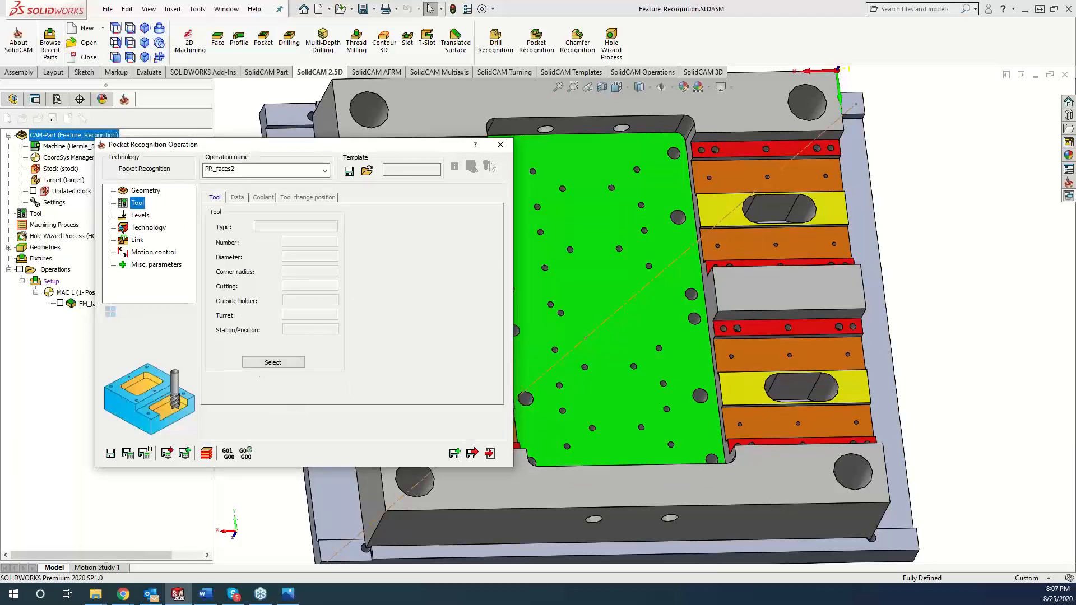
pyautogui.click(150, 192)
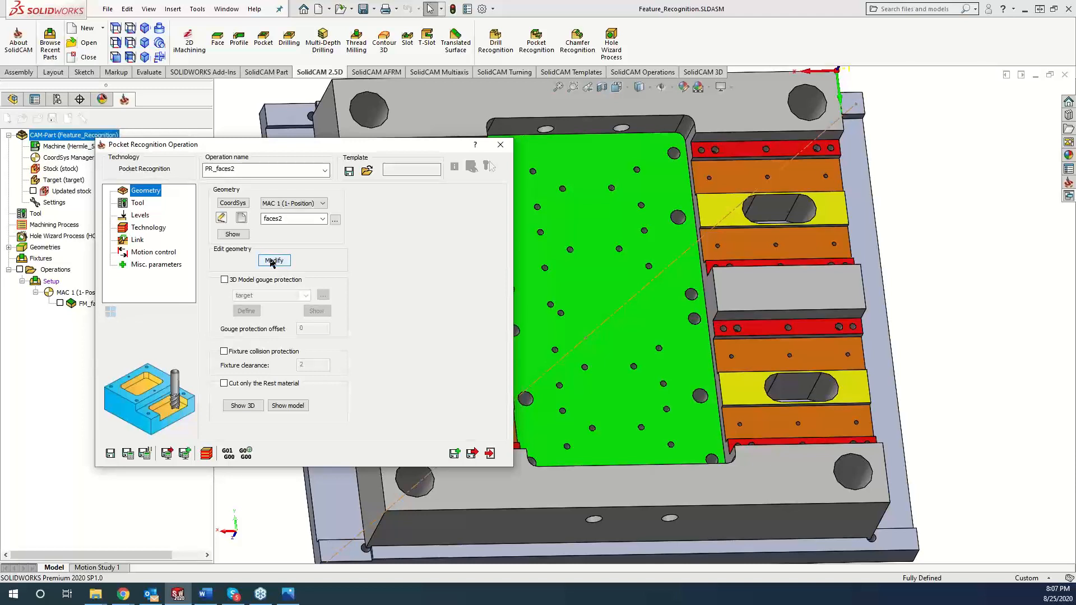
pyautogui.click(273, 261)
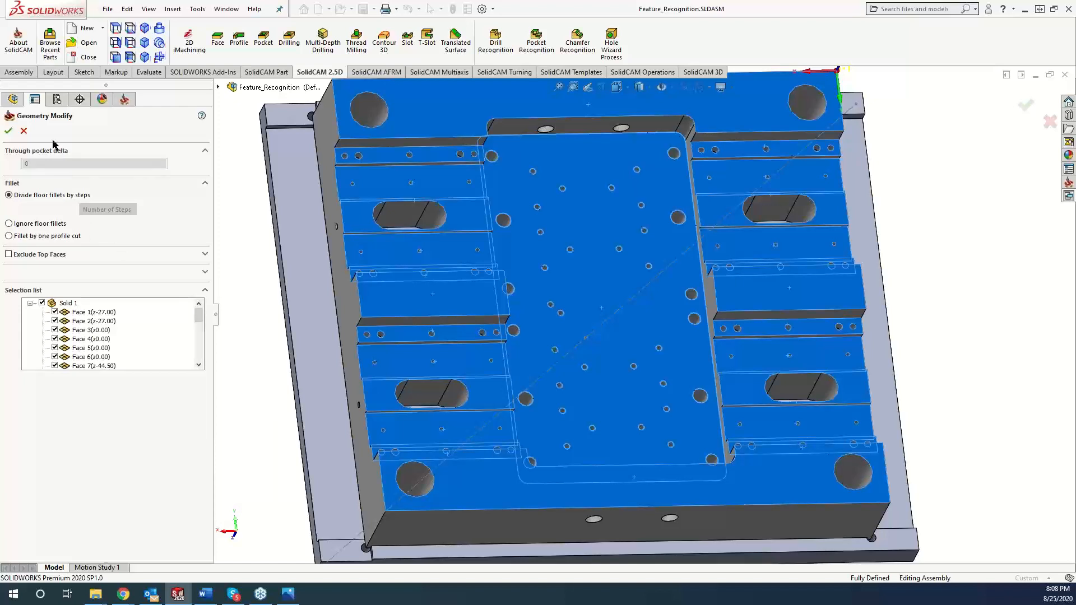
pyautogui.click(8, 132)
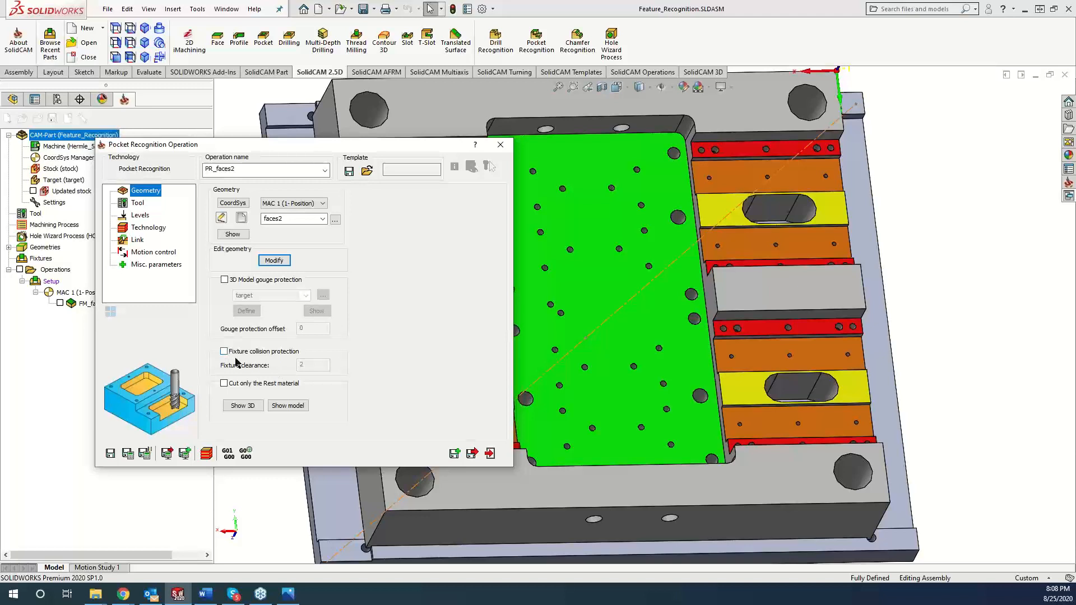
pyautogui.click(982, 303)
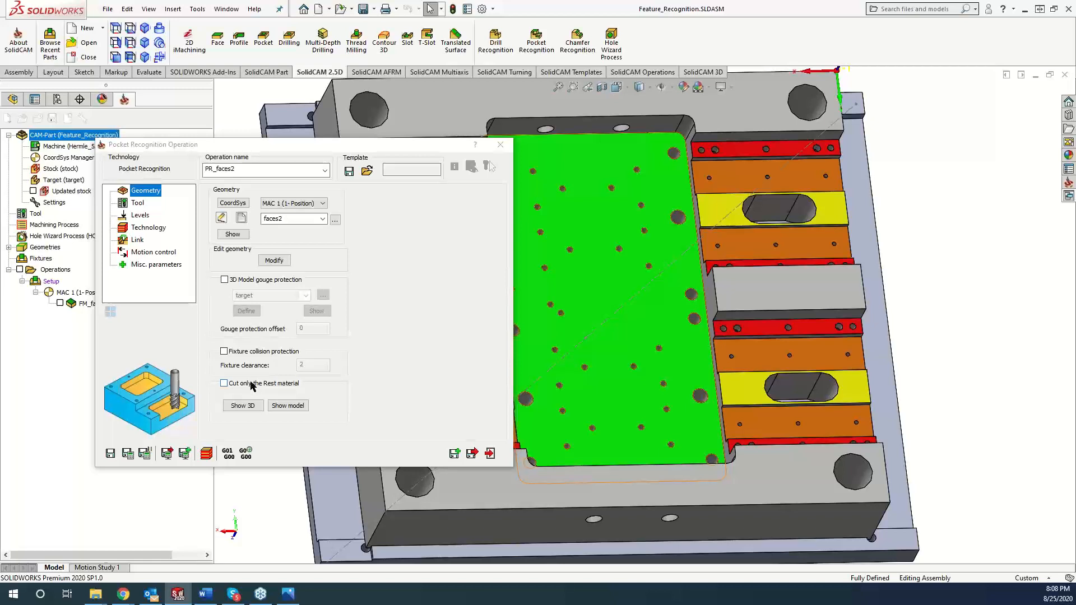
# Assign tool number 2, the 20 mm end mill, to the pocket recognition operation
pyautogui.click(139, 203)
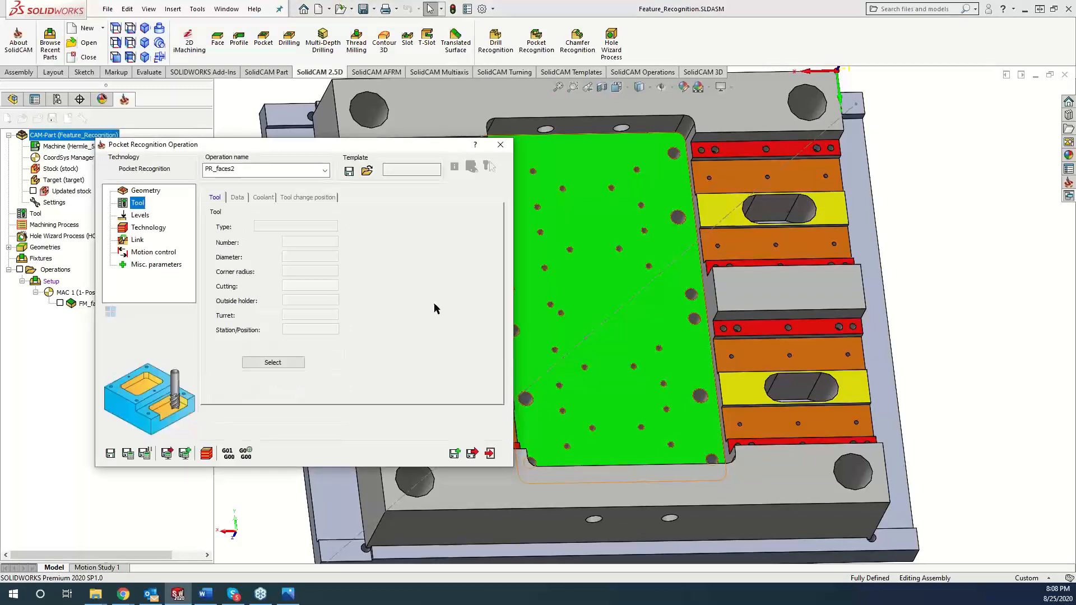
pyautogui.click(297, 362)
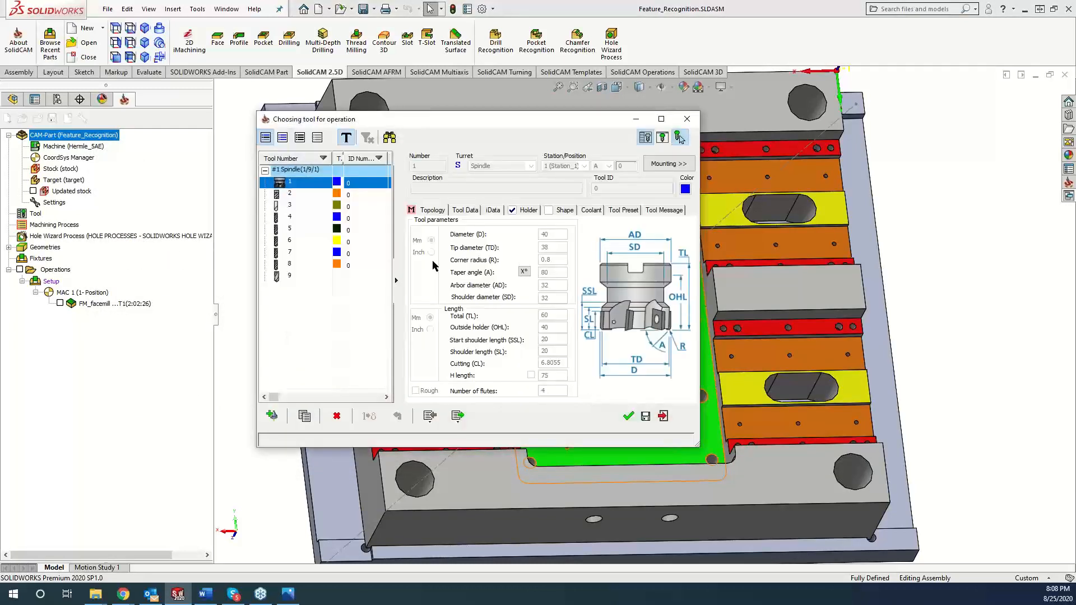
pyautogui.click(291, 195)
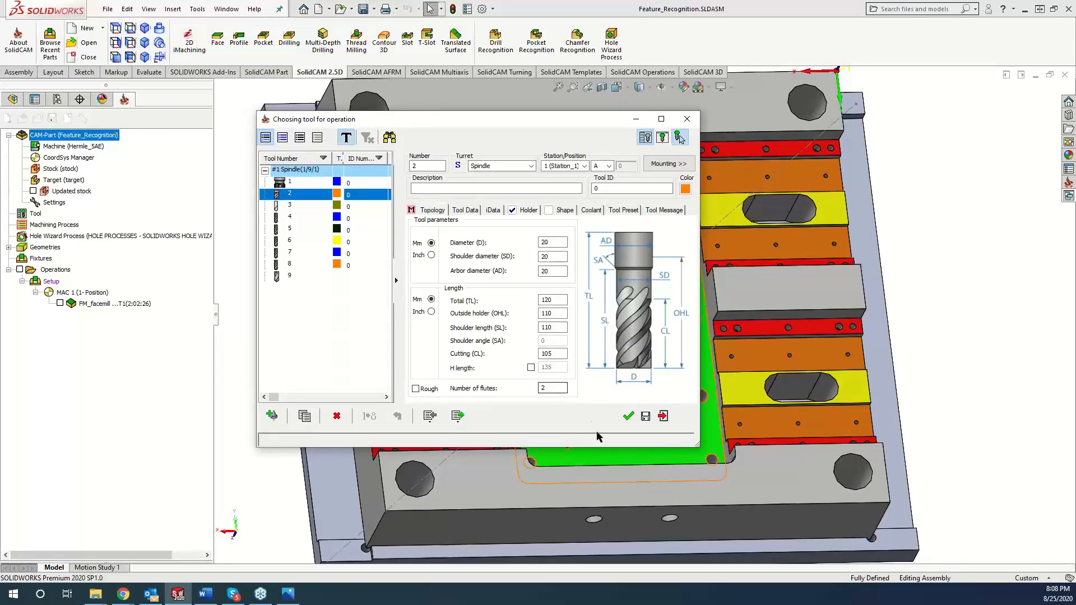
pyautogui.click(629, 416)
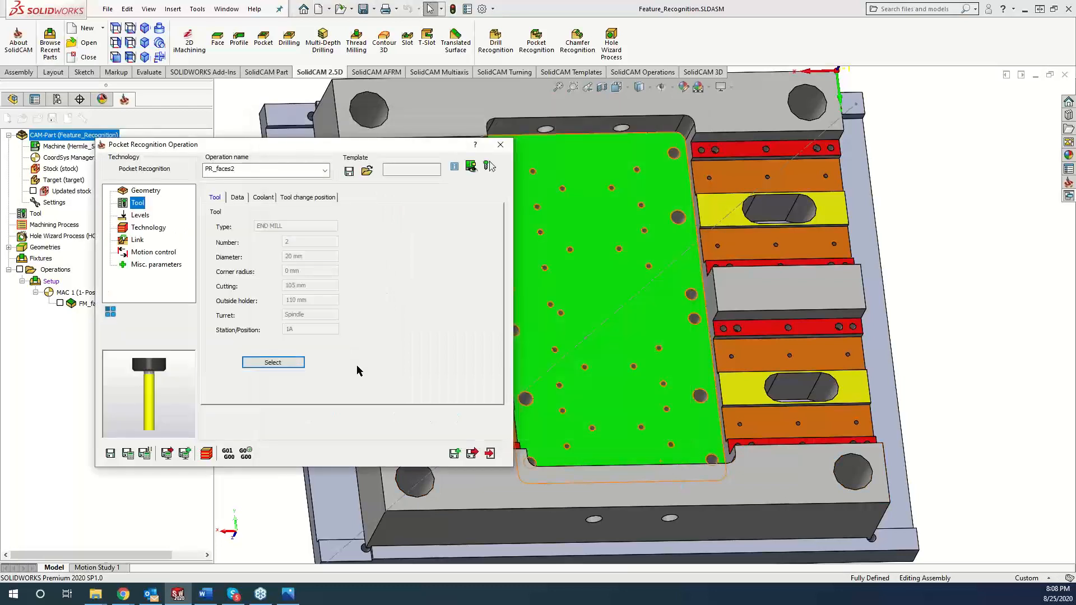
# Try enabling the lower level override in the operation's milling levels
pyautogui.click(141, 216)
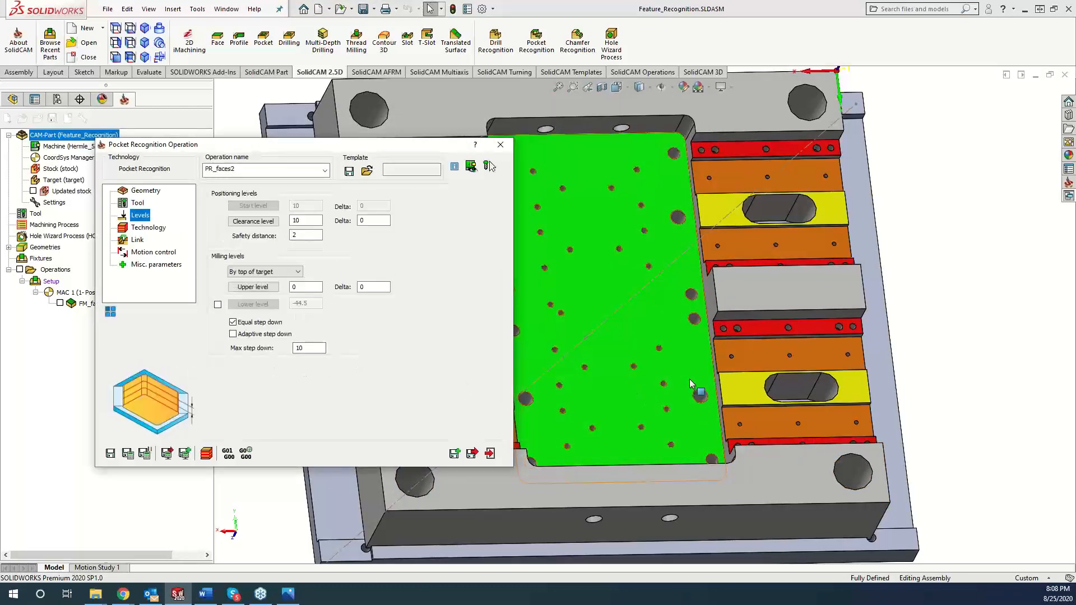
pyautogui.click(950, 371)
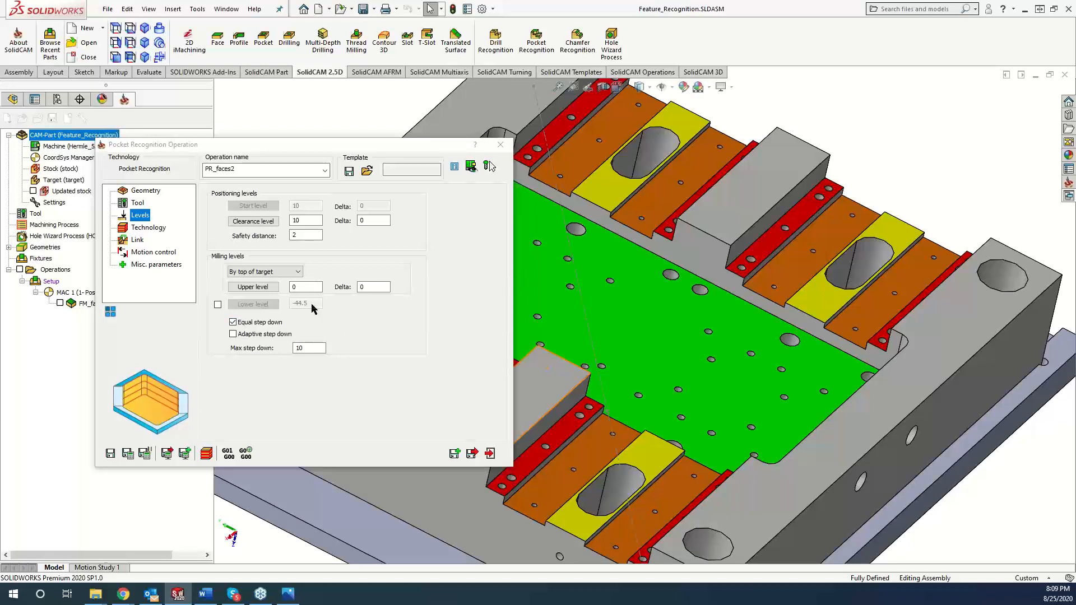
pyautogui.click(219, 304)
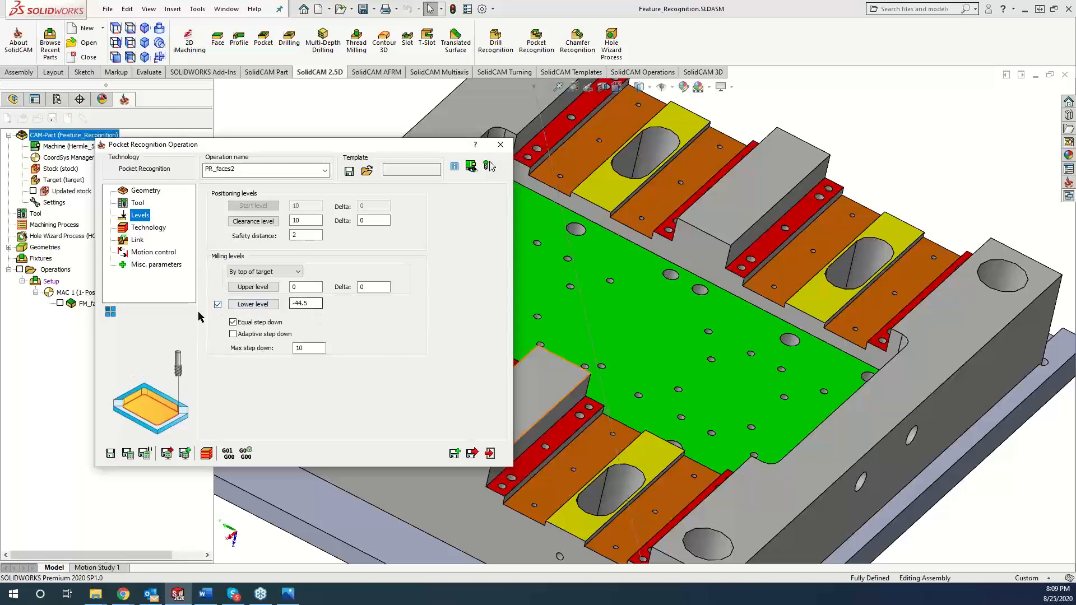
pyautogui.click(217, 305)
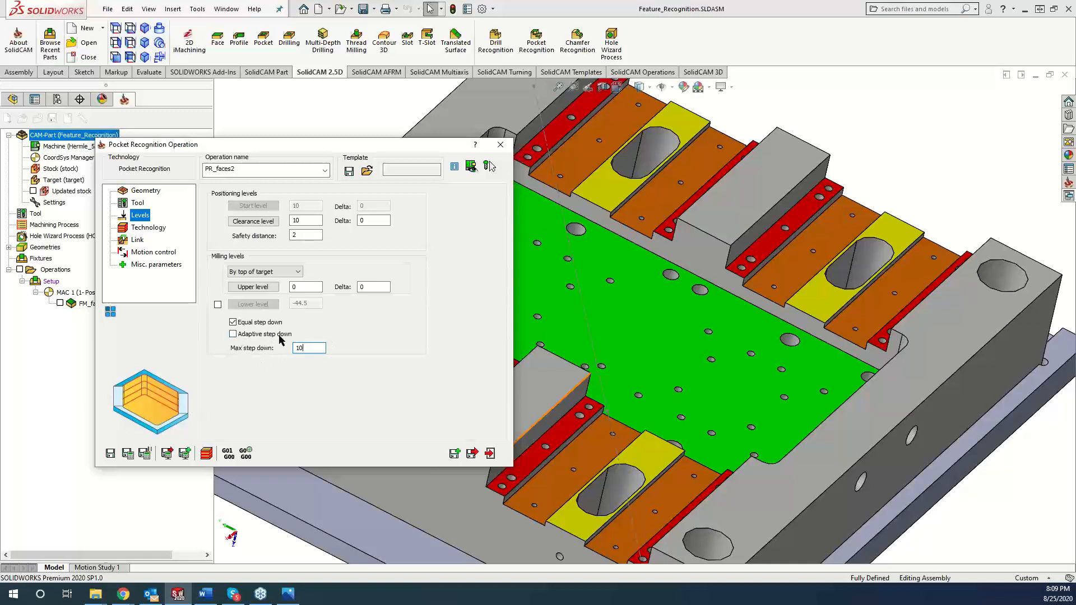
# Check the height of the step edge between the yellow and orange faces and enable adaptive step down
pyautogui.scroll(-5, 619, 239)
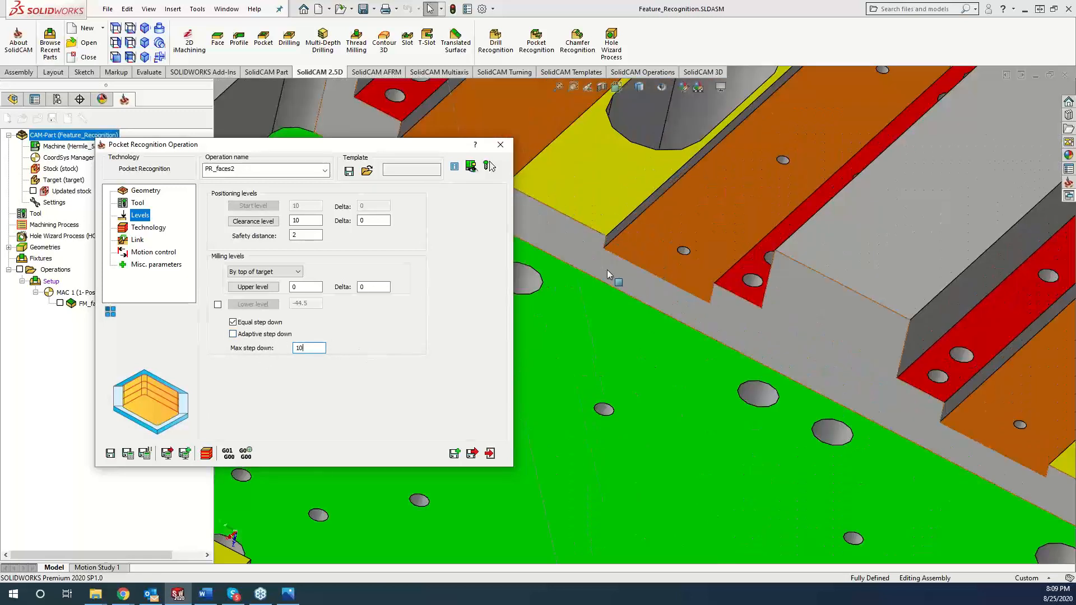
pyautogui.scroll(-3, 610, 250)
pyautogui.click(610, 251)
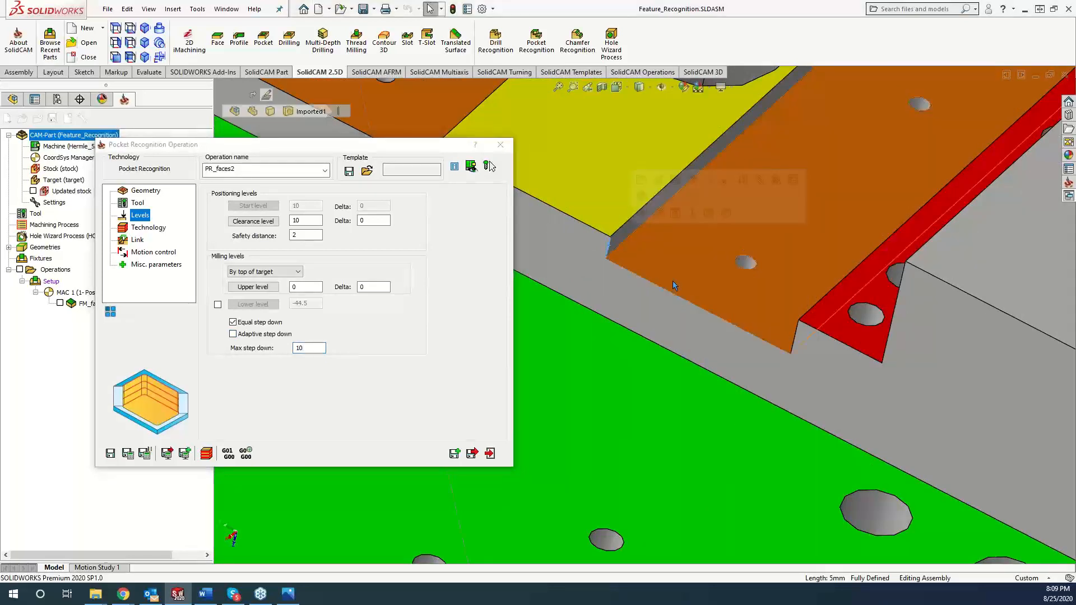
pyautogui.scroll(-3, 672, 278)
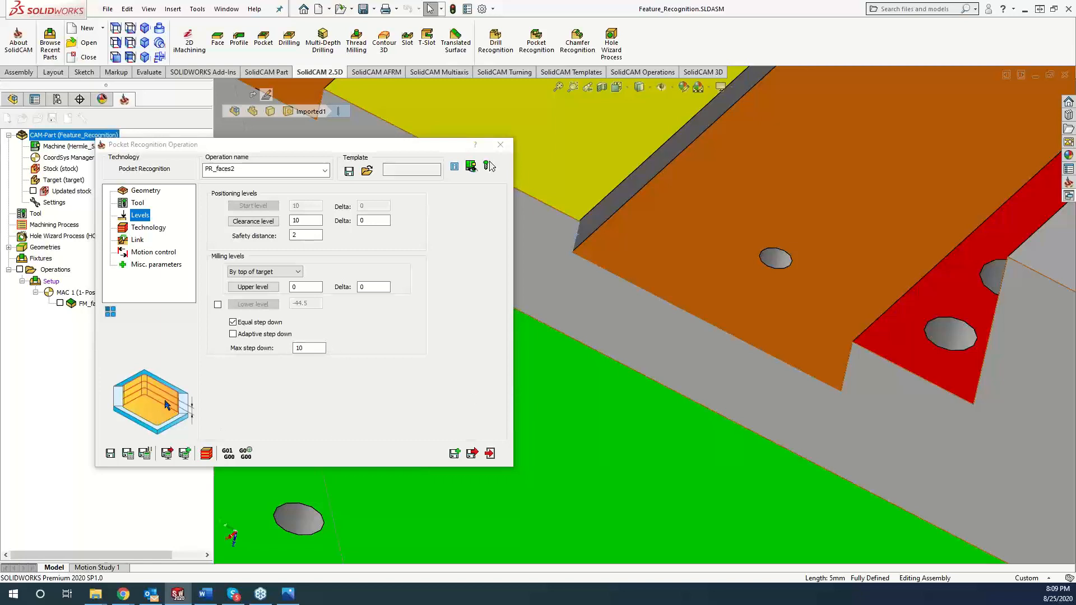
pyautogui.click(233, 334)
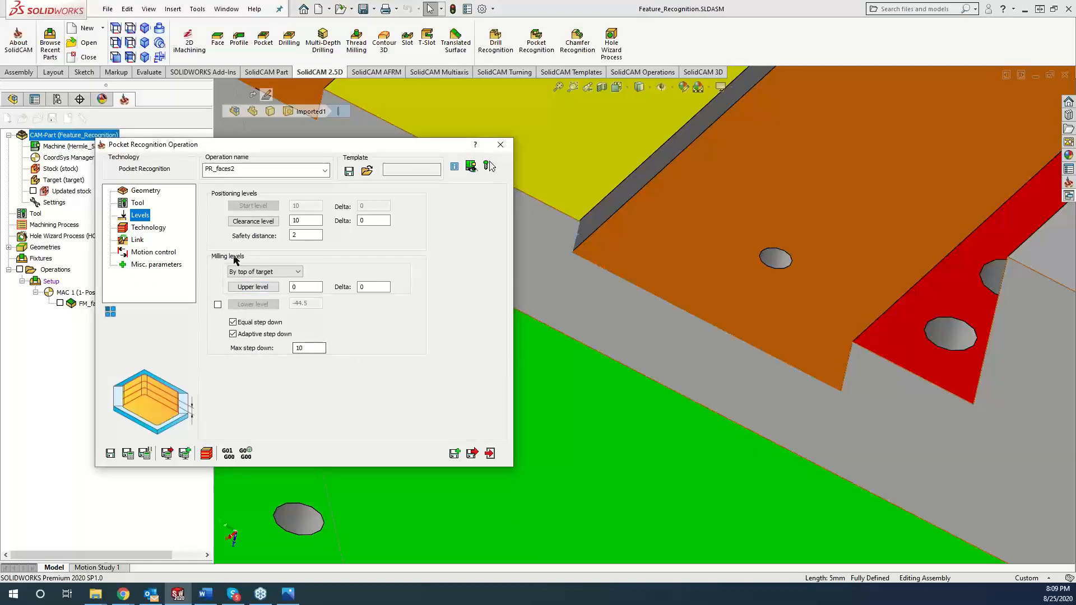
# Keep the Contour strategy with 50% tool diameter overlap and set the wall offset to 0.005
pyautogui.click(153, 229)
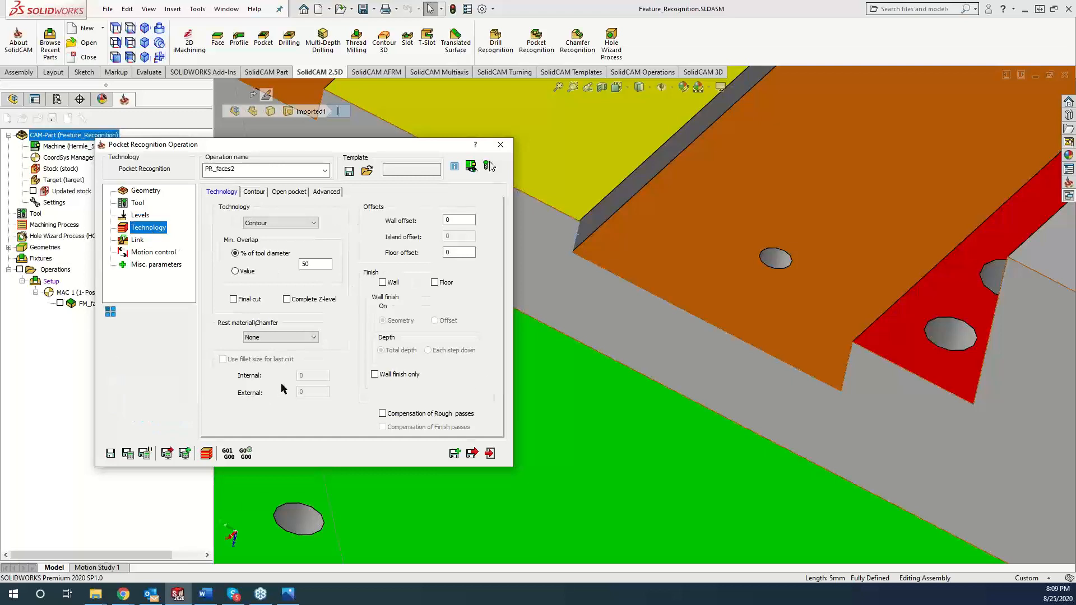
pyautogui.scroll(5, 587, 369)
pyautogui.scroll(3, 563, 312)
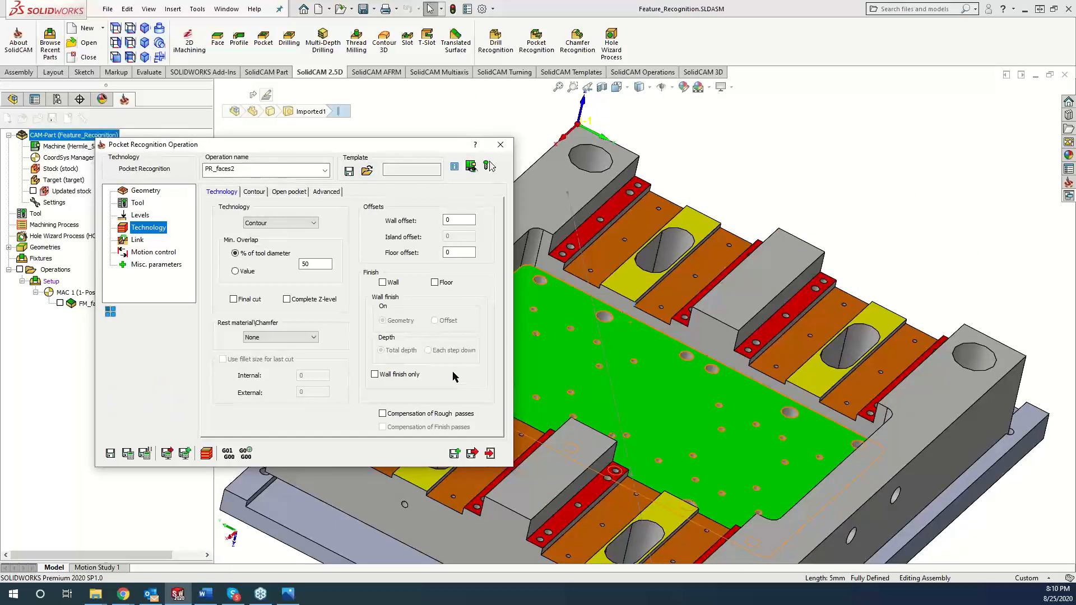
pyautogui.click(267, 224)
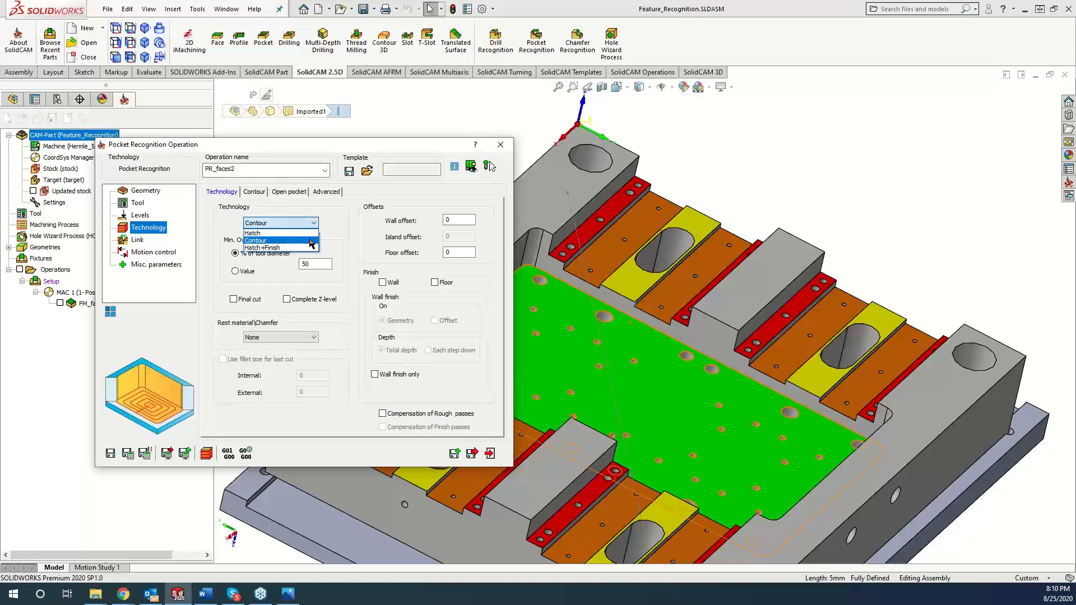
pyautogui.click(351, 284)
pyautogui.click(321, 266)
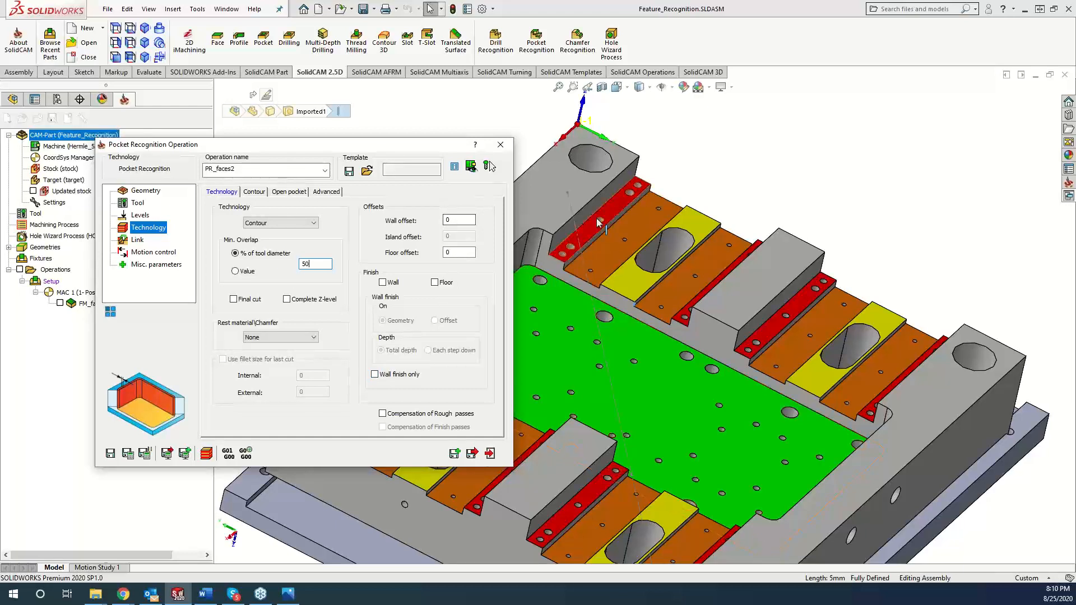
pyautogui.doubleClick(456, 221)
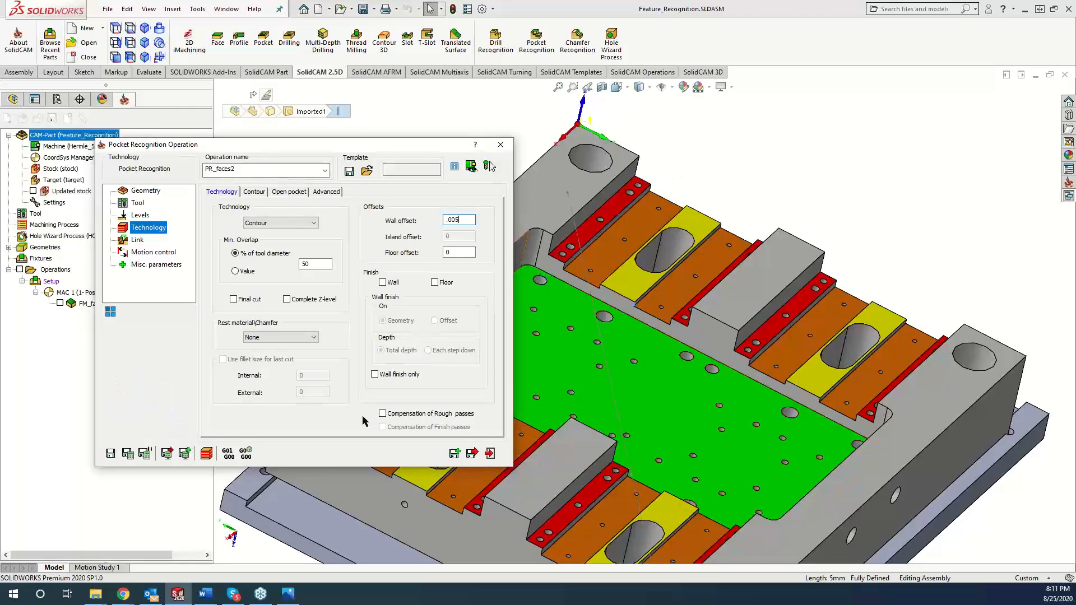
# Review the contour corner choices, the open pocket settings and the link ramping parameters
pyautogui.click(254, 192)
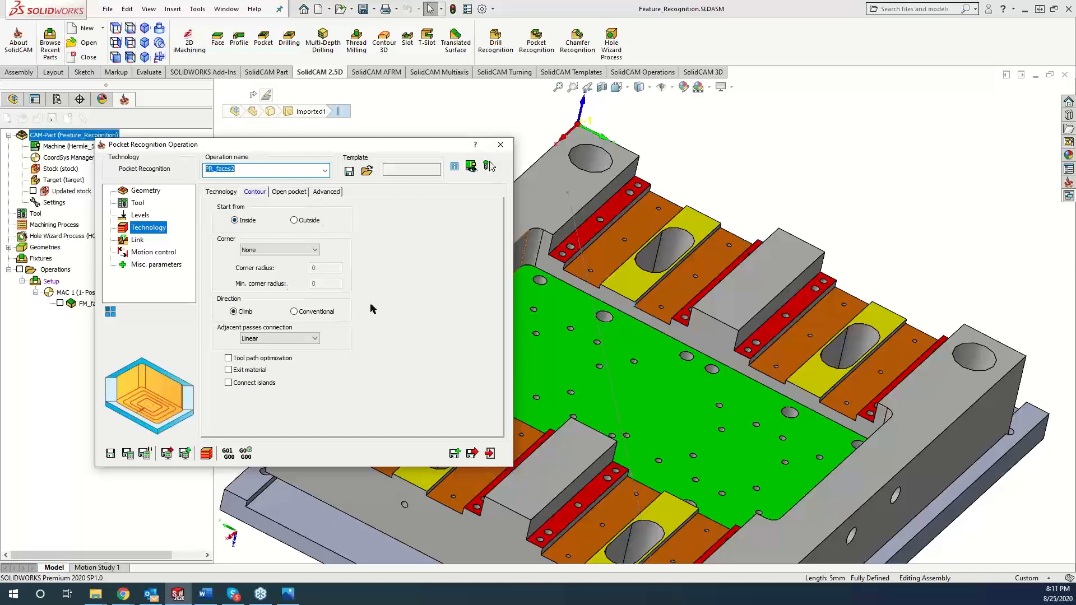
pyautogui.click(269, 252)
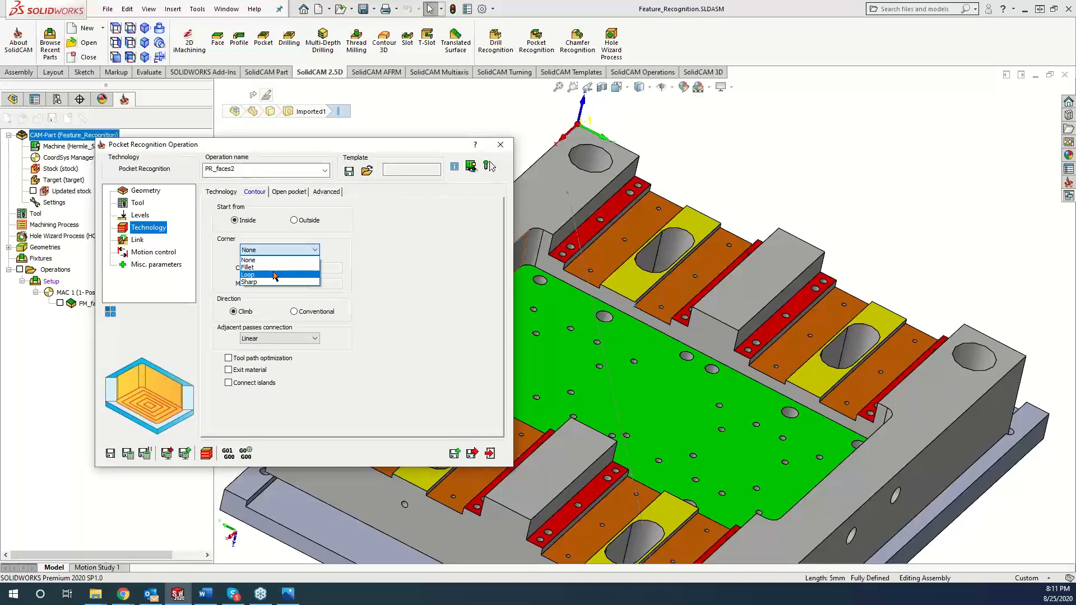
pyautogui.click(413, 302)
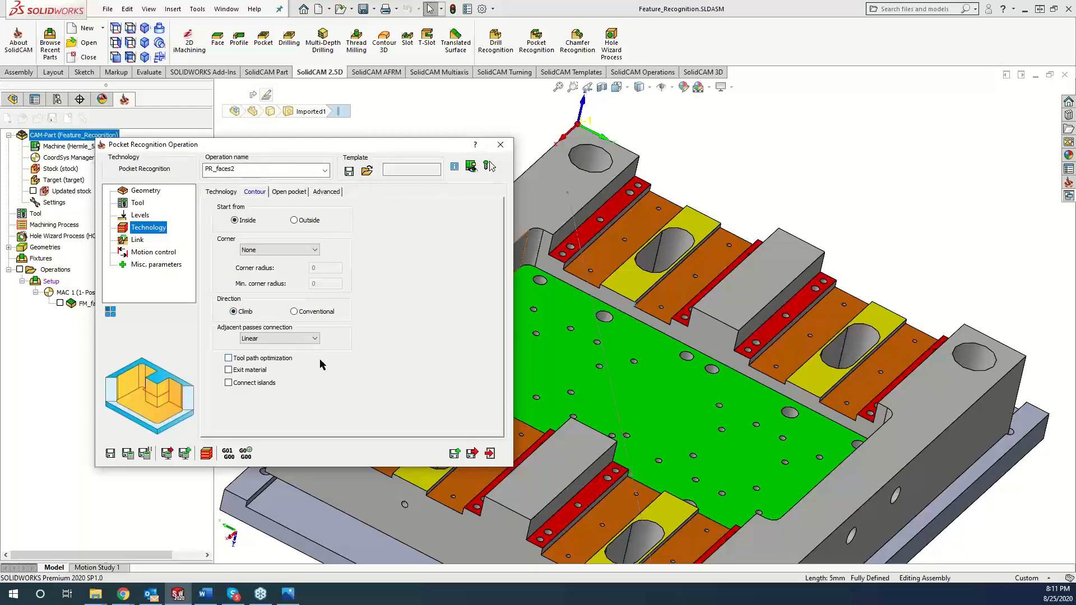
pyautogui.click(290, 192)
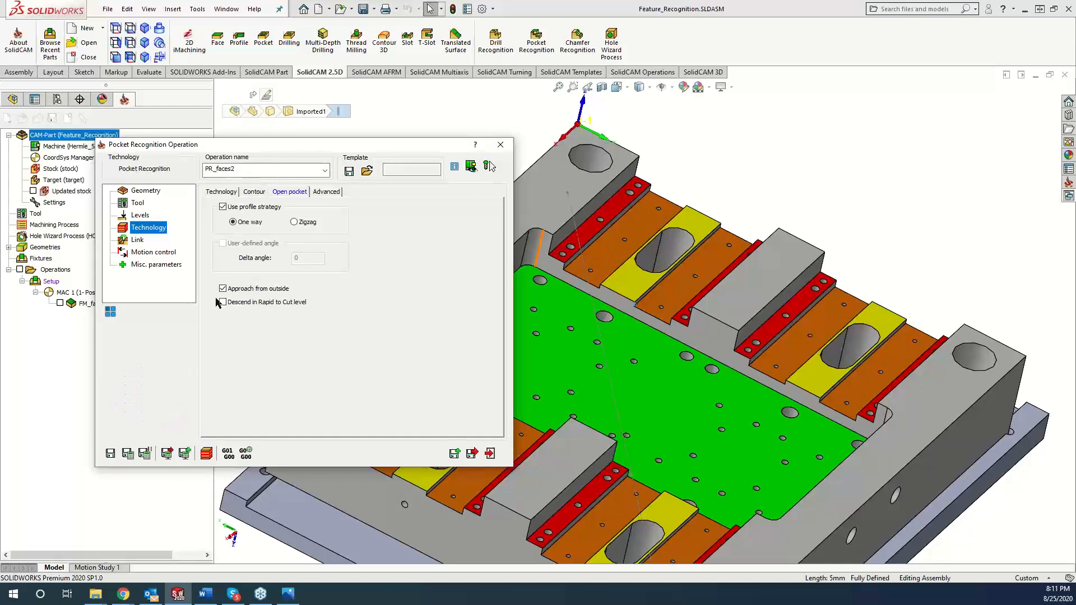
pyautogui.click(137, 241)
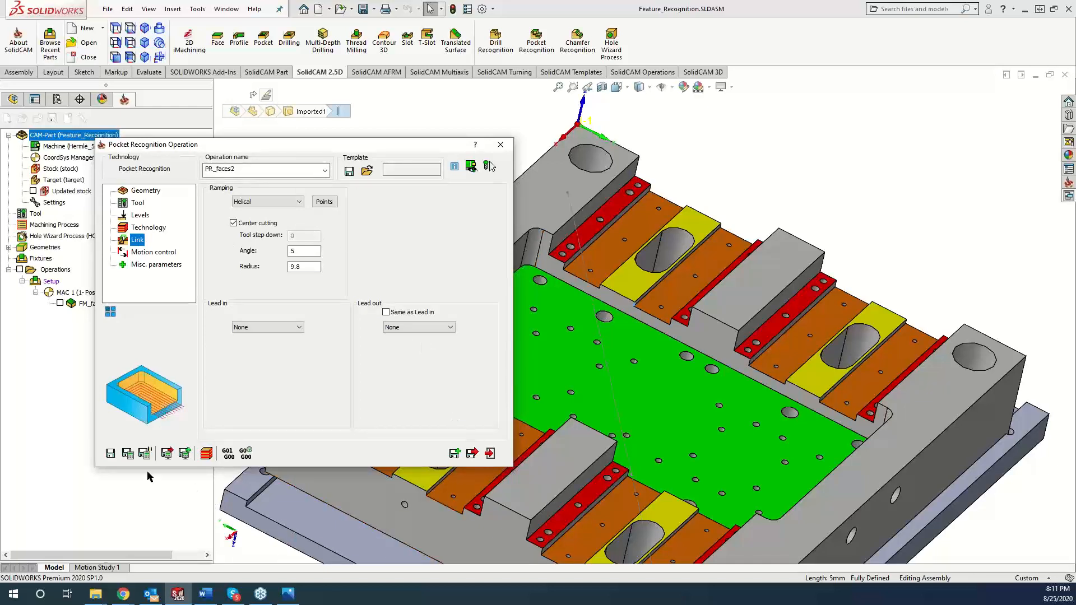
# Save and calculate the PR_faces2 operation, and run its toolpath simulation in SolidVerify
pyautogui.click(129, 455)
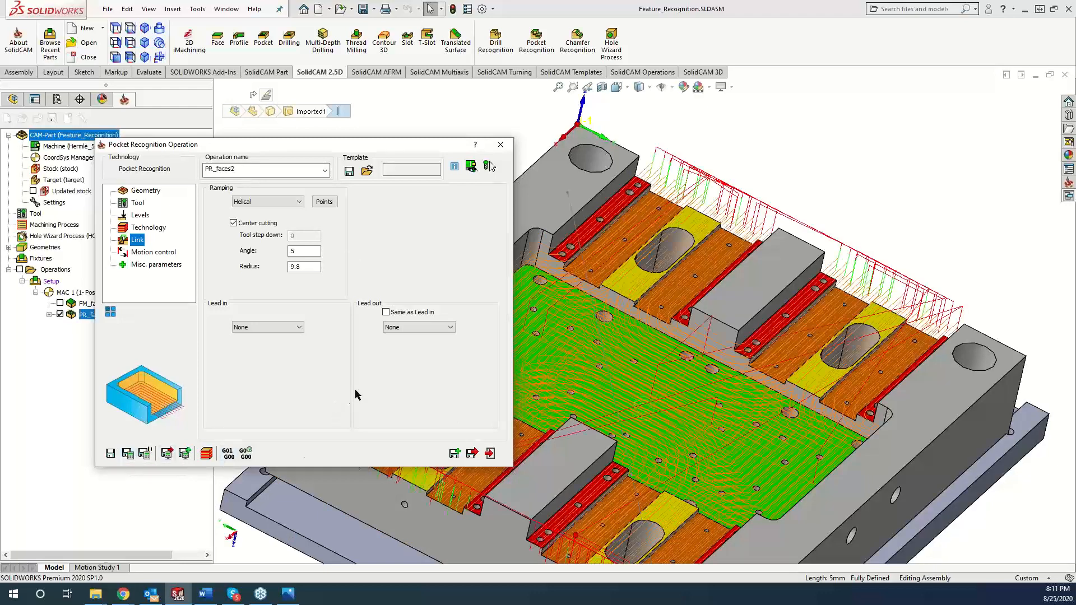
pyautogui.click(207, 454)
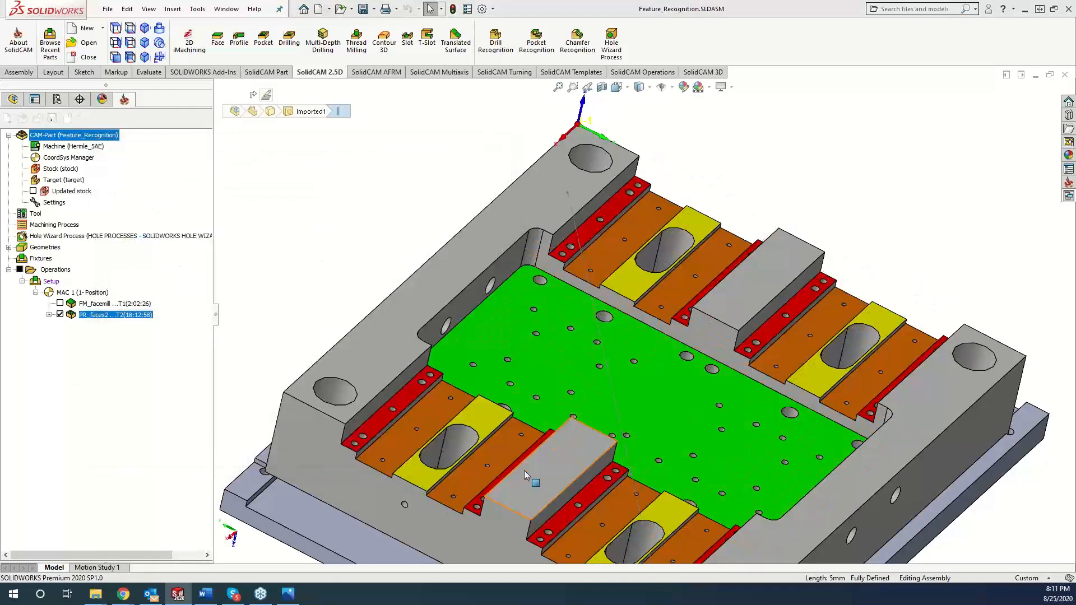
pyautogui.click(171, 149)
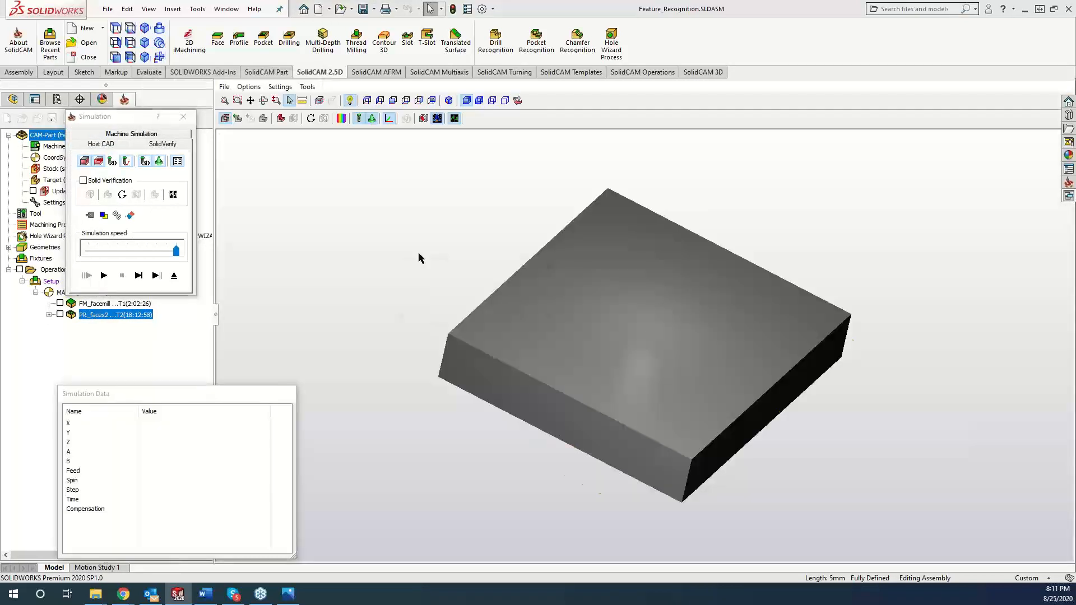
pyautogui.click(104, 275)
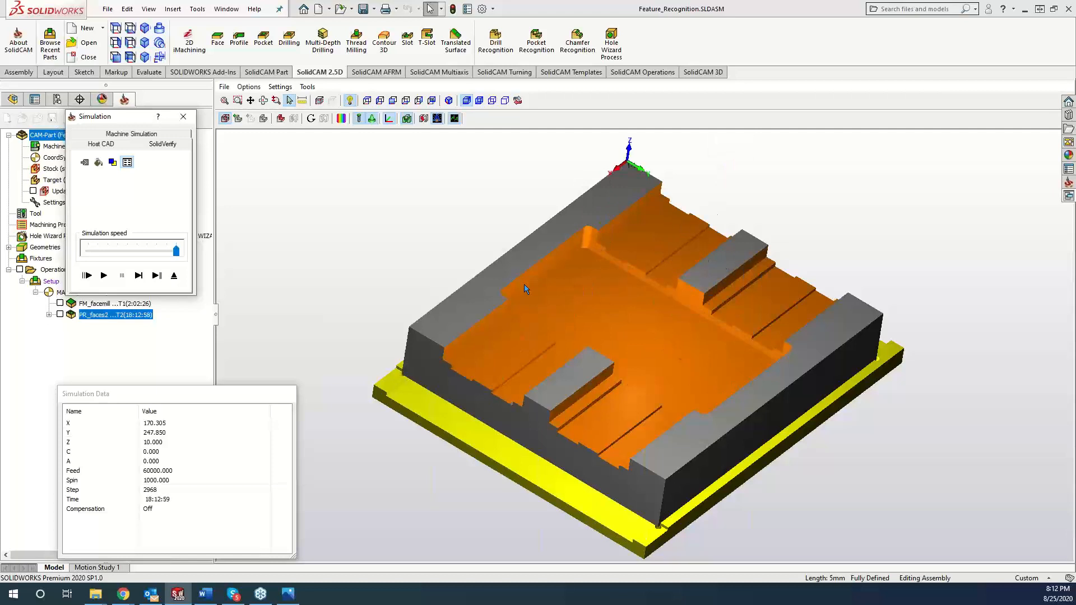
# Compare the machined stock with the target model and close the simulation
pyautogui.click(341, 119)
pyautogui.click(861, 120)
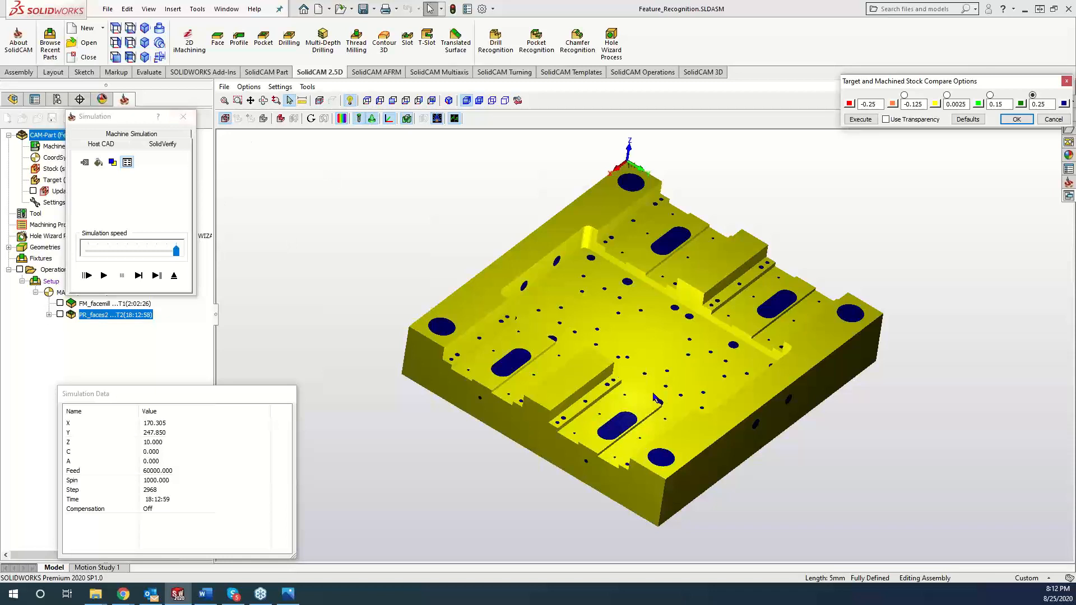
pyautogui.click(183, 116)
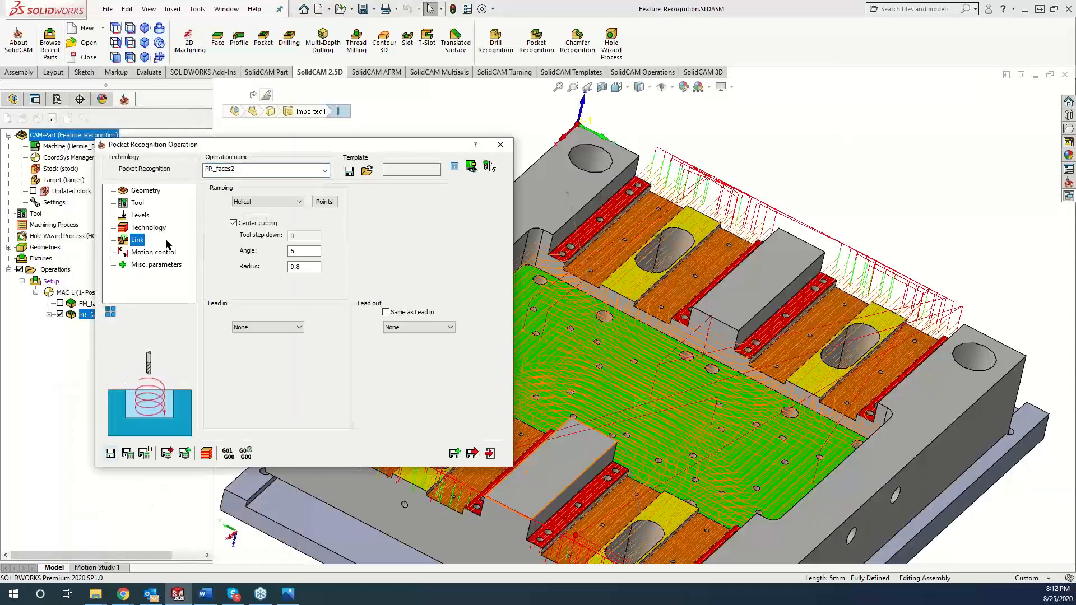
# Set the wall offset of the PR_faces2 operation to 1, and save and recalculate it
pyautogui.click(144, 227)
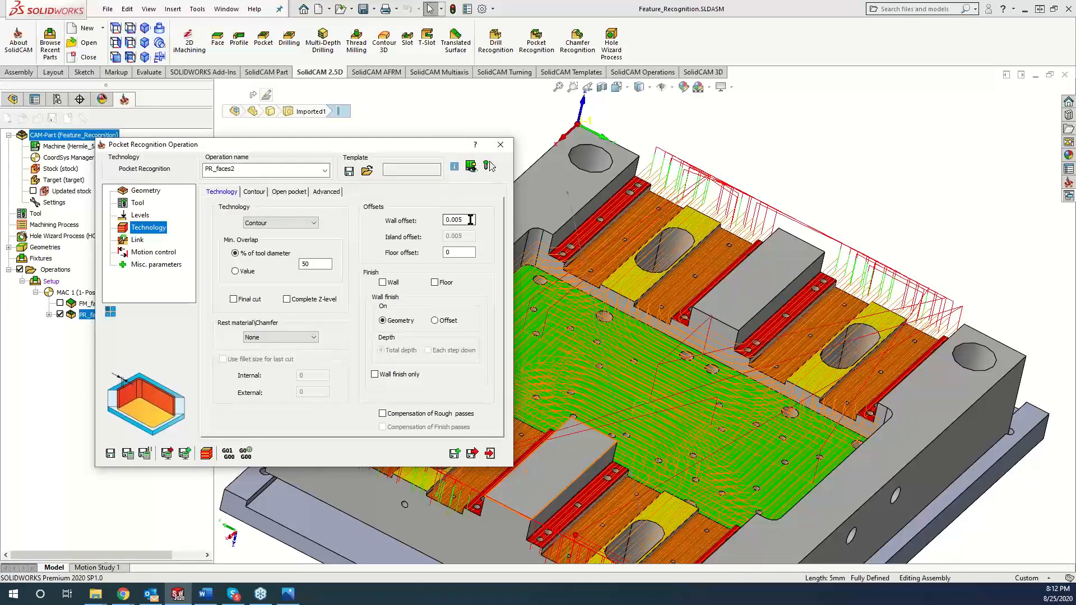
pyautogui.doubleClick(469, 220)
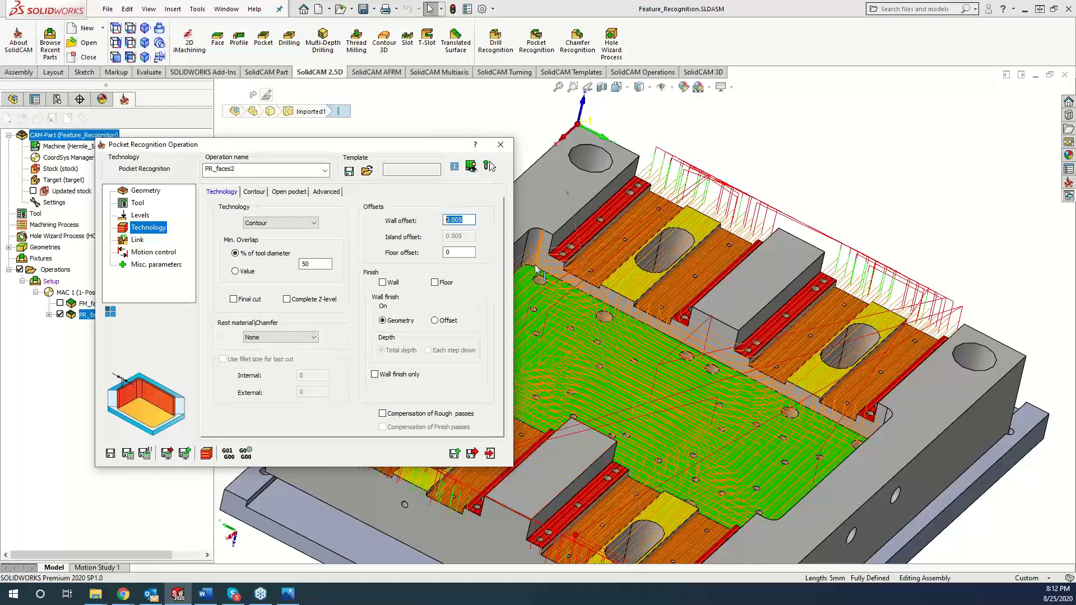
pyautogui.write('10')
pyautogui.click(128, 454)
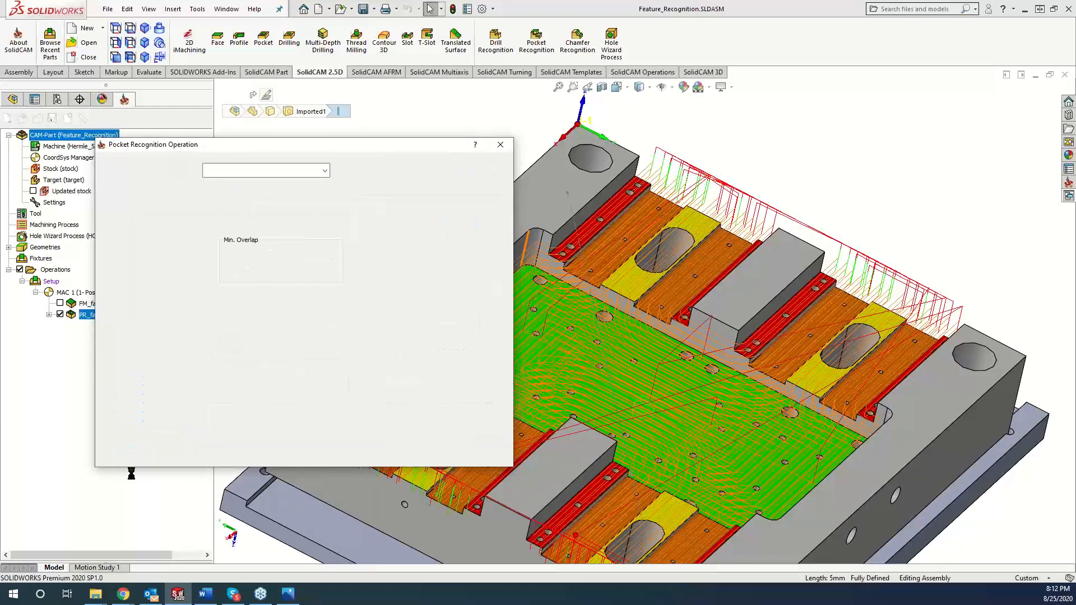
# Simulate PR_faces2 in SolidVerify and compare the machined stock with the target model
pyautogui.click(206, 453)
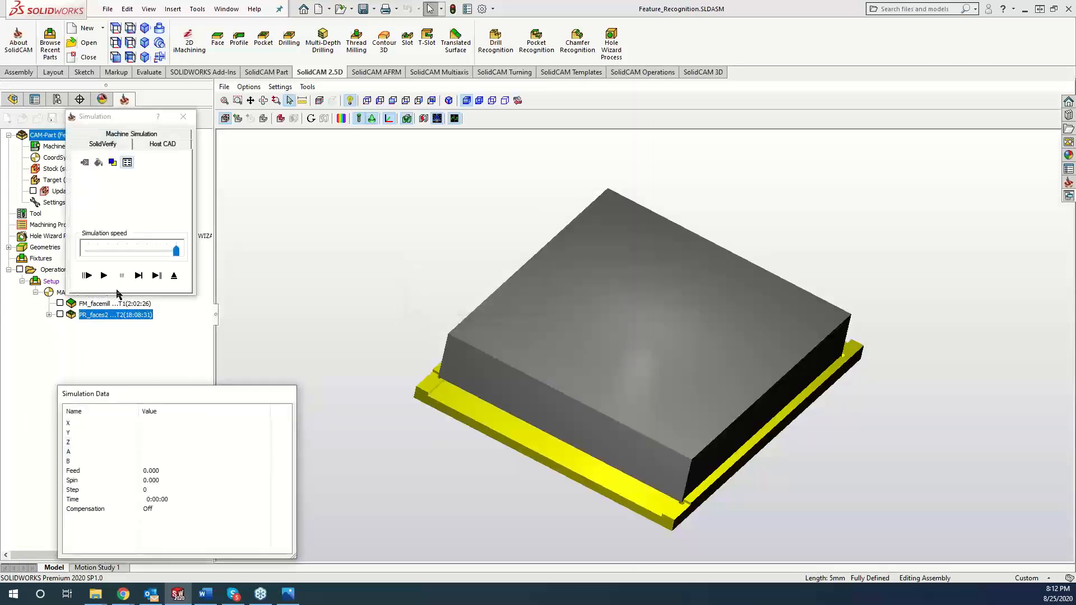
pyautogui.click(104, 275)
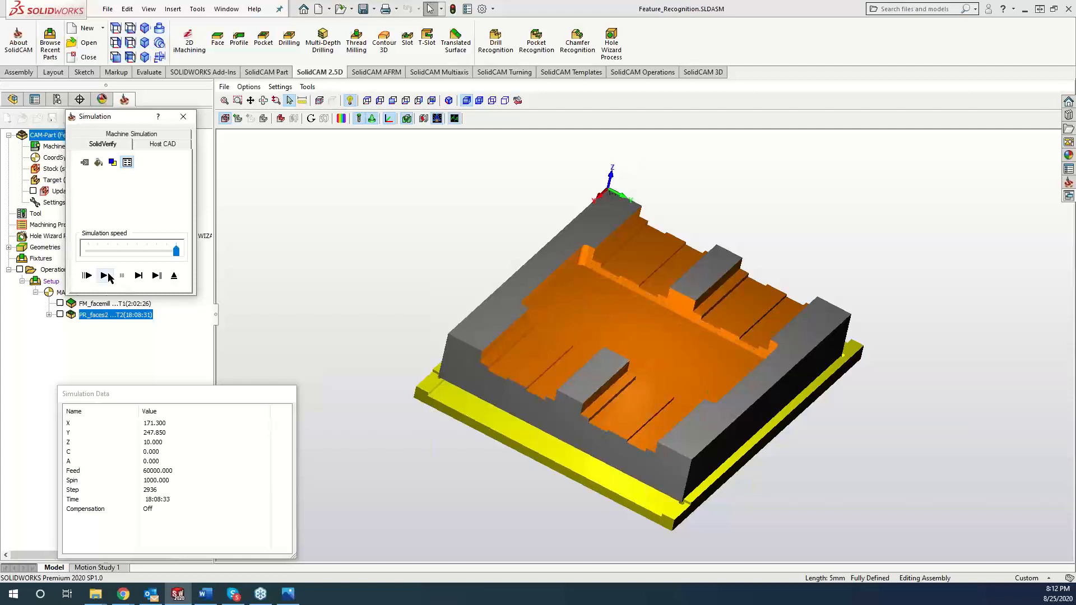
pyautogui.click(341, 119)
pyautogui.click(860, 120)
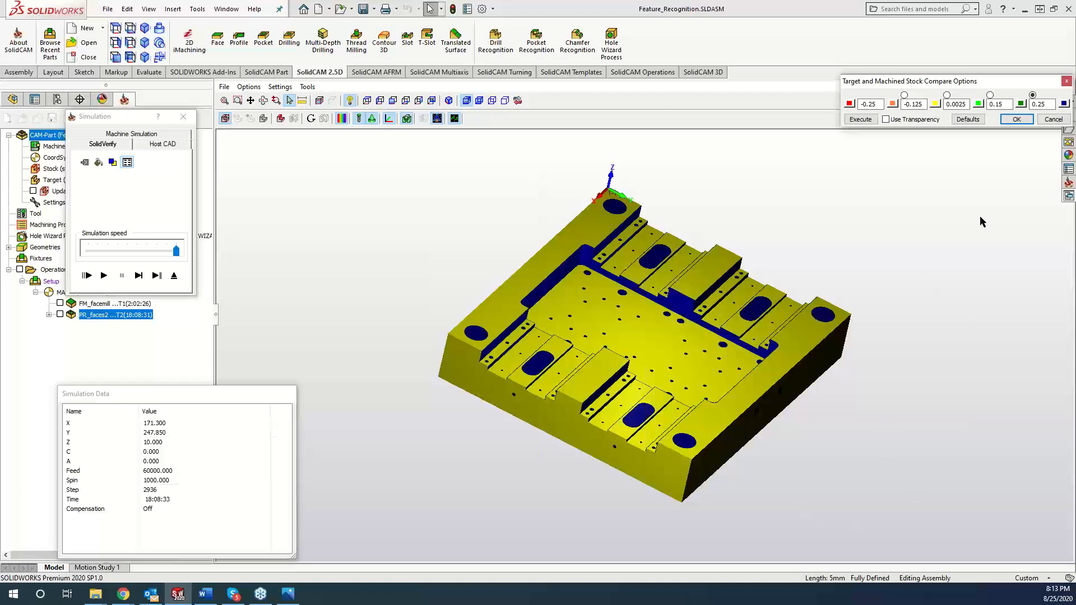
pyautogui.click(1016, 119)
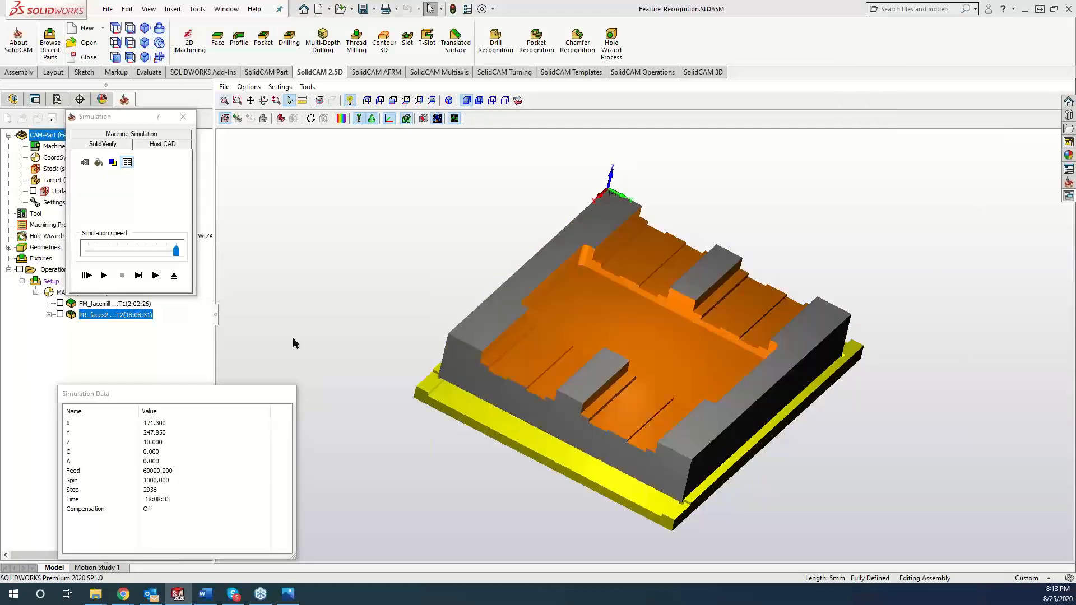
pyautogui.click(183, 116)
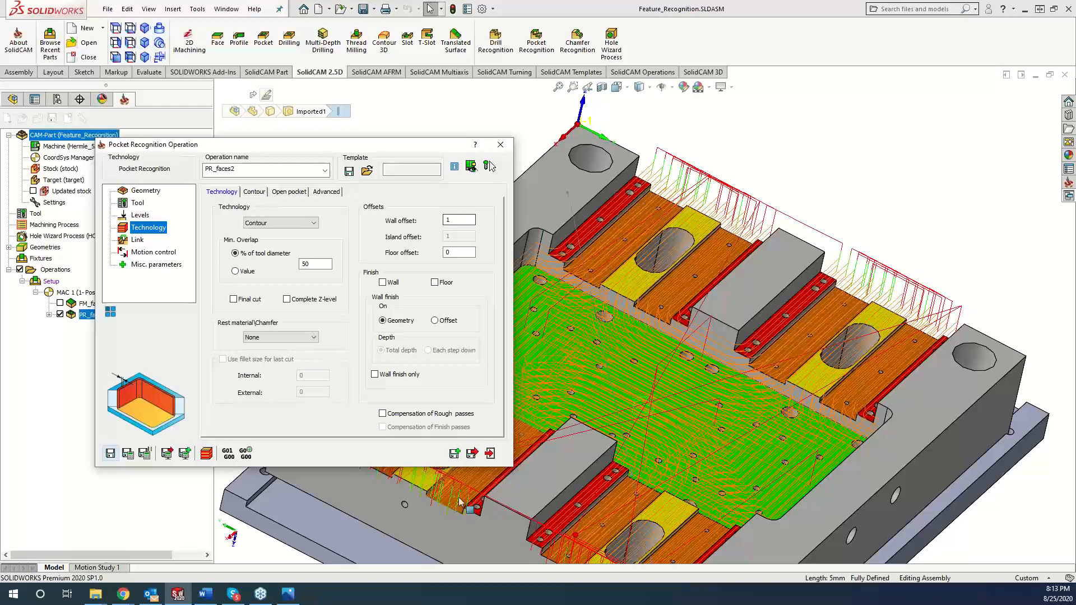
# Make a copy of the PR_faces2 operation and set the copy to wall finish only with a wall offset of 0
pyautogui.click(454, 454)
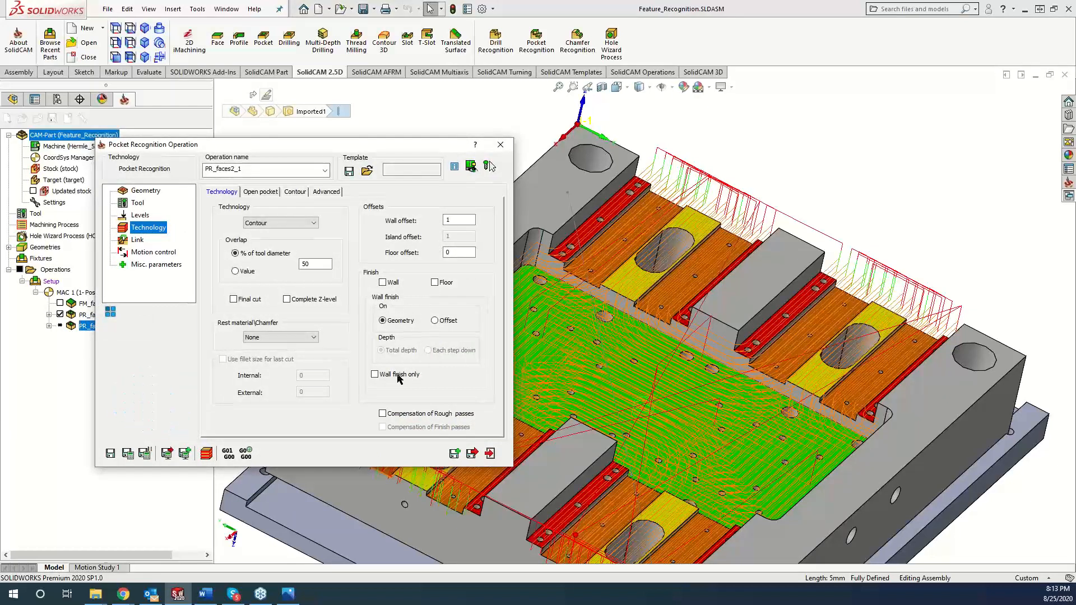
pyautogui.click(382, 282)
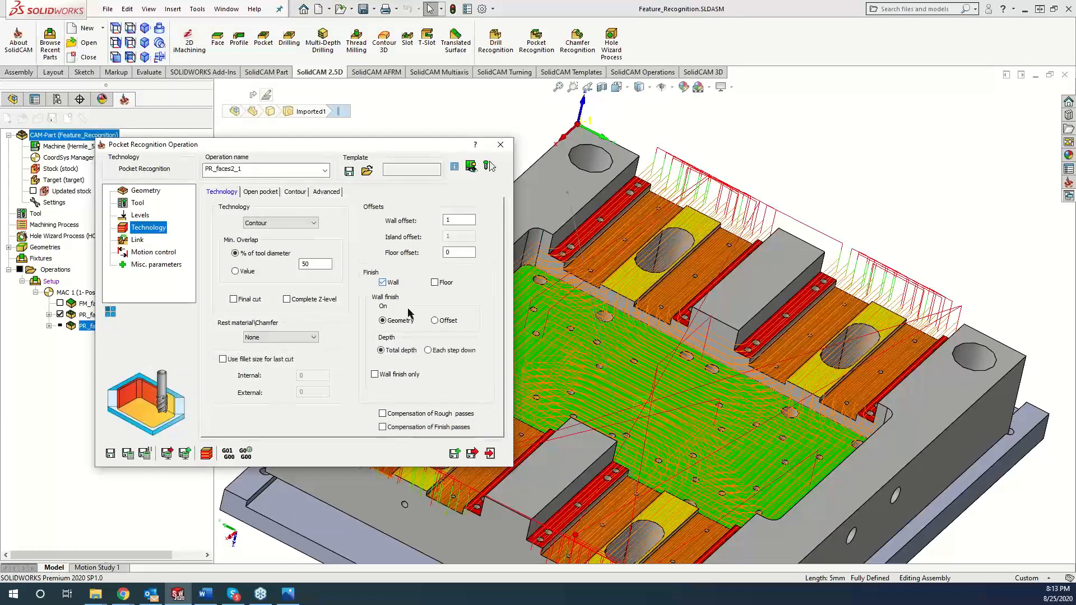
pyautogui.doubleClick(452, 220)
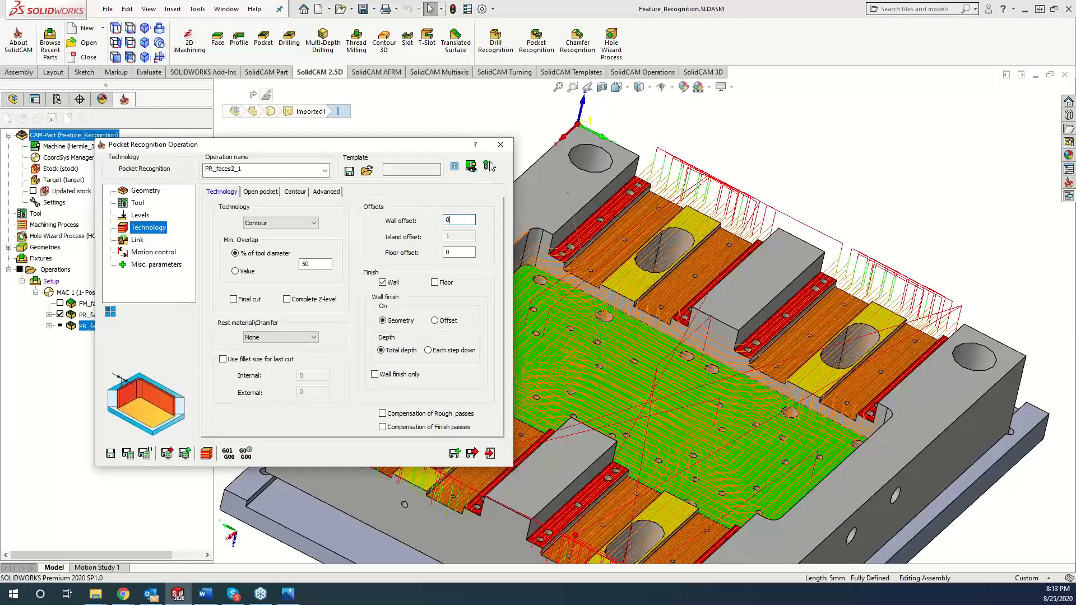
pyautogui.click(374, 374)
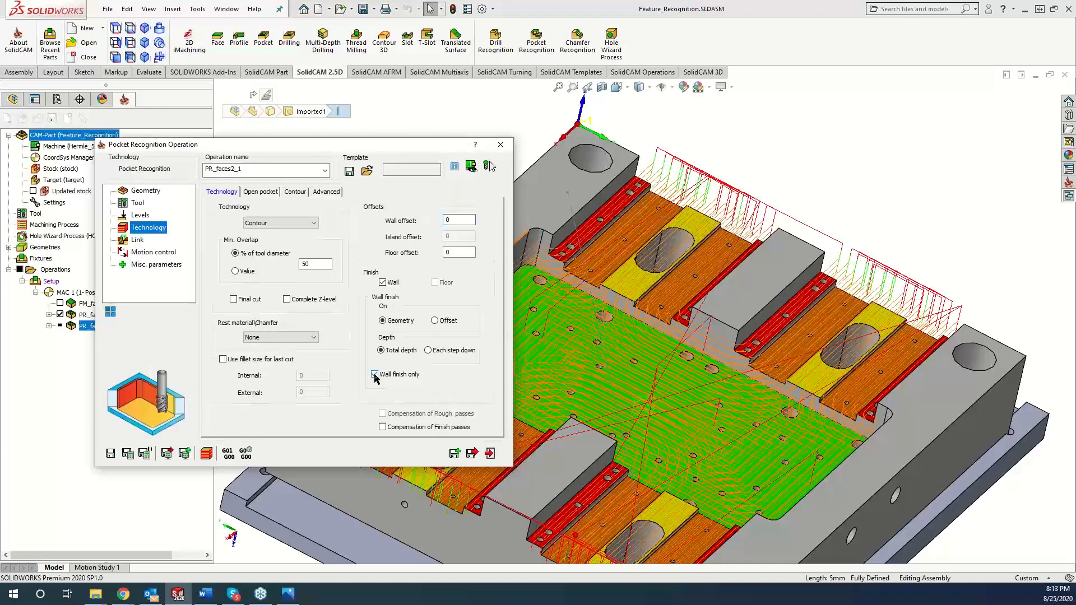
# Set the rest material option to Rest and take the previous tool diameter of 20 from the part tool table
pyautogui.click(291, 338)
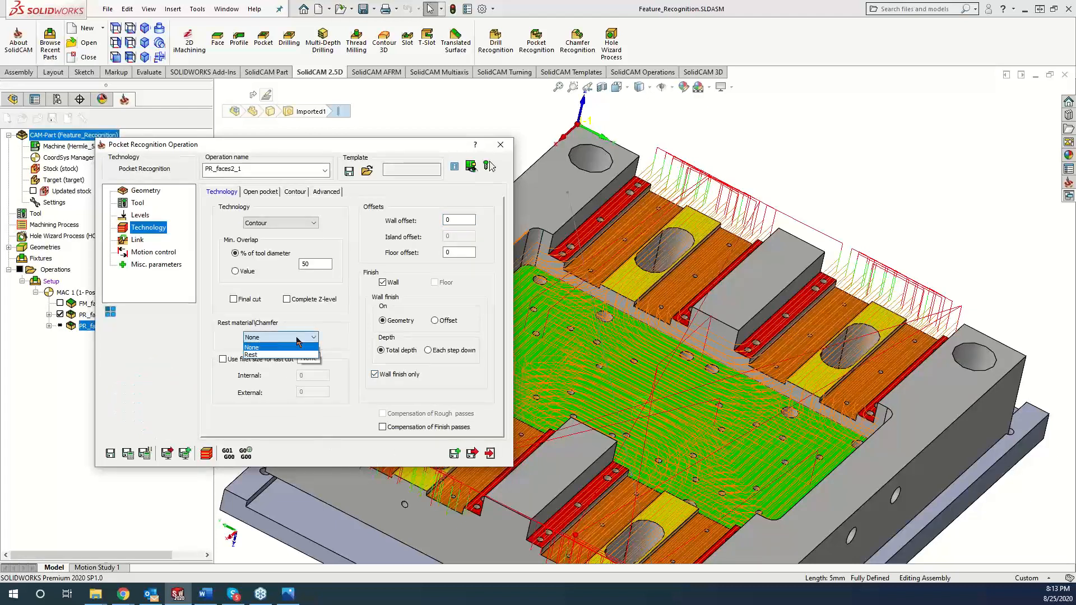
pyautogui.click(287, 356)
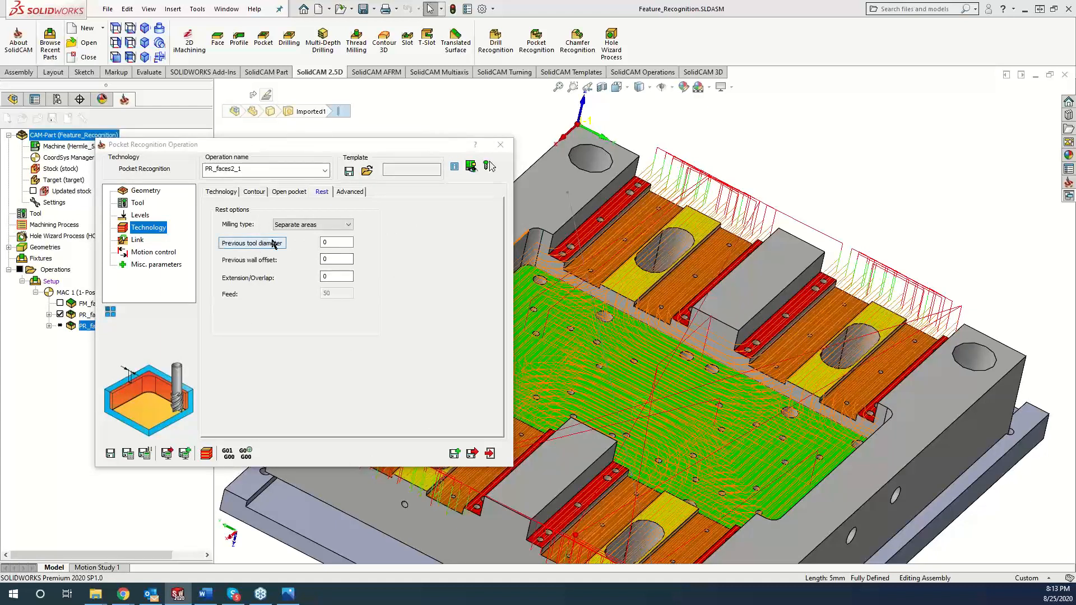
pyautogui.click(326, 242)
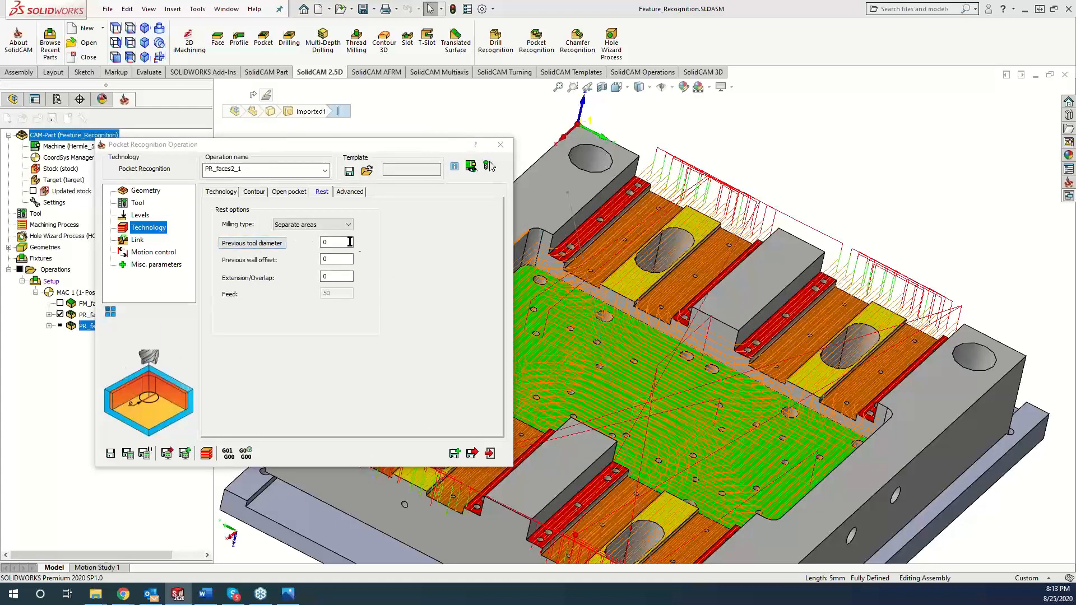
pyautogui.click(280, 245)
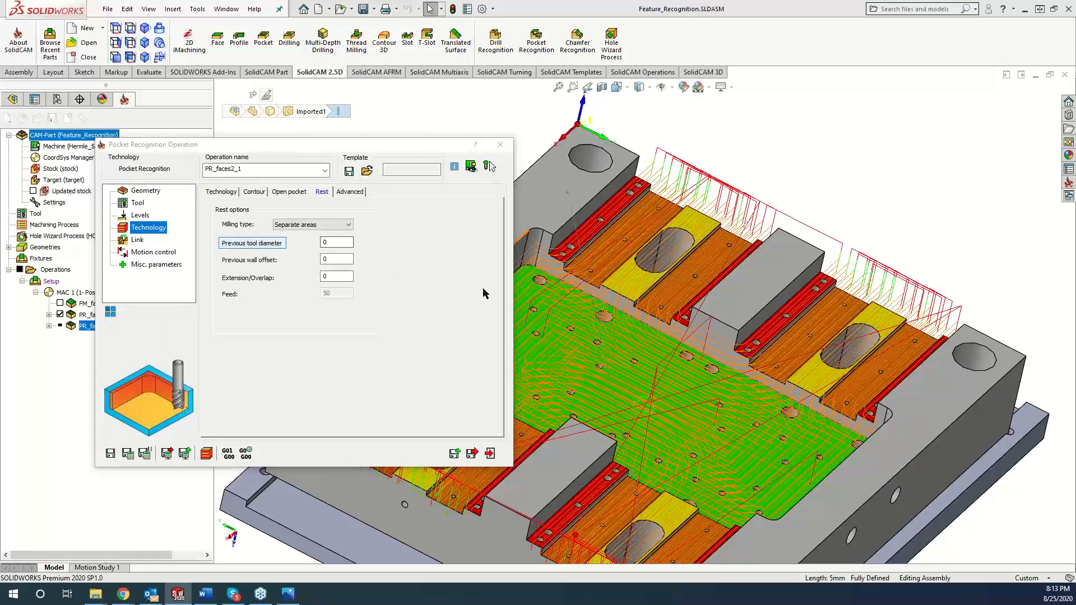
pyautogui.click(296, 193)
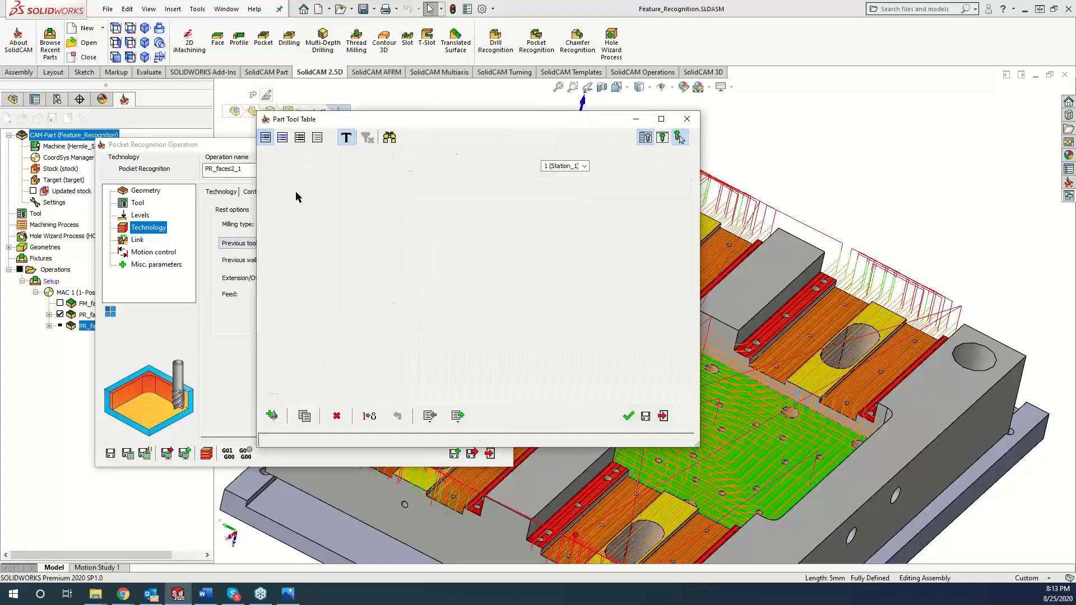
pyautogui.click(627, 416)
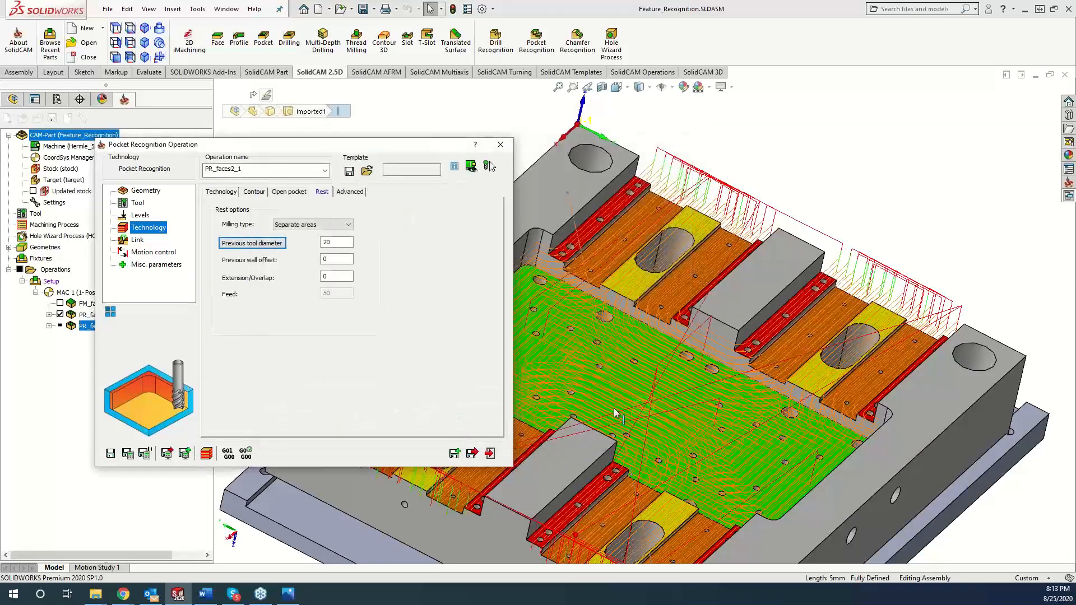
# Check the operation's tool and try to calculate PR_faces2_1 with the 20 mm end mill
pyautogui.click(133, 203)
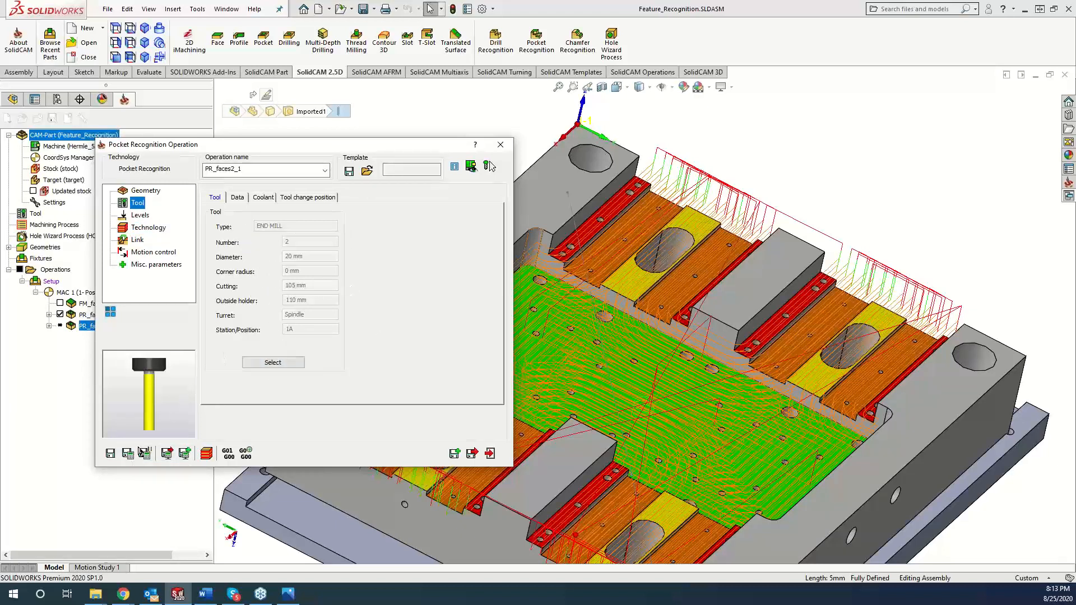
pyautogui.click(144, 453)
pyautogui.click(318, 174)
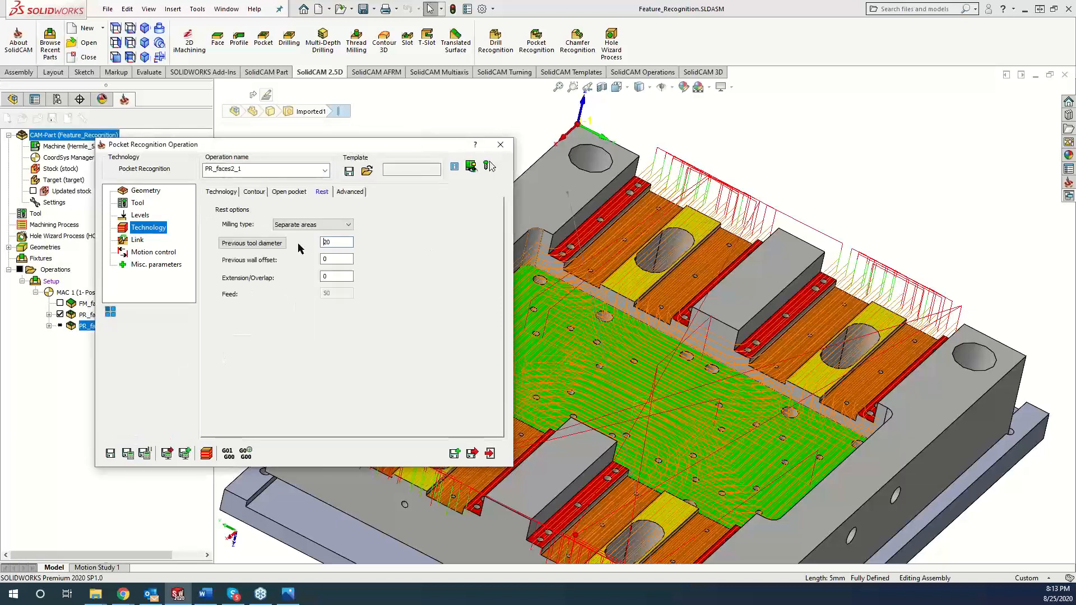
# Assign a copy of tool 2 with 10 mm cutting, shoulder and arbor diameters to the operation, and try calculating it
pyautogui.click(137, 204)
pyautogui.click(283, 362)
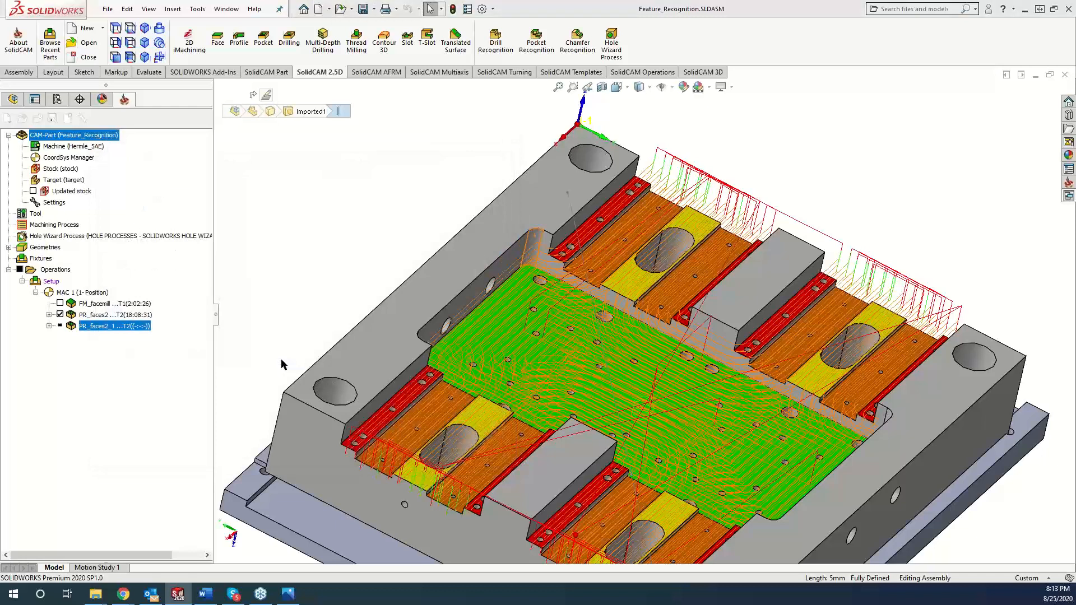
pyautogui.rightClick(297, 198)
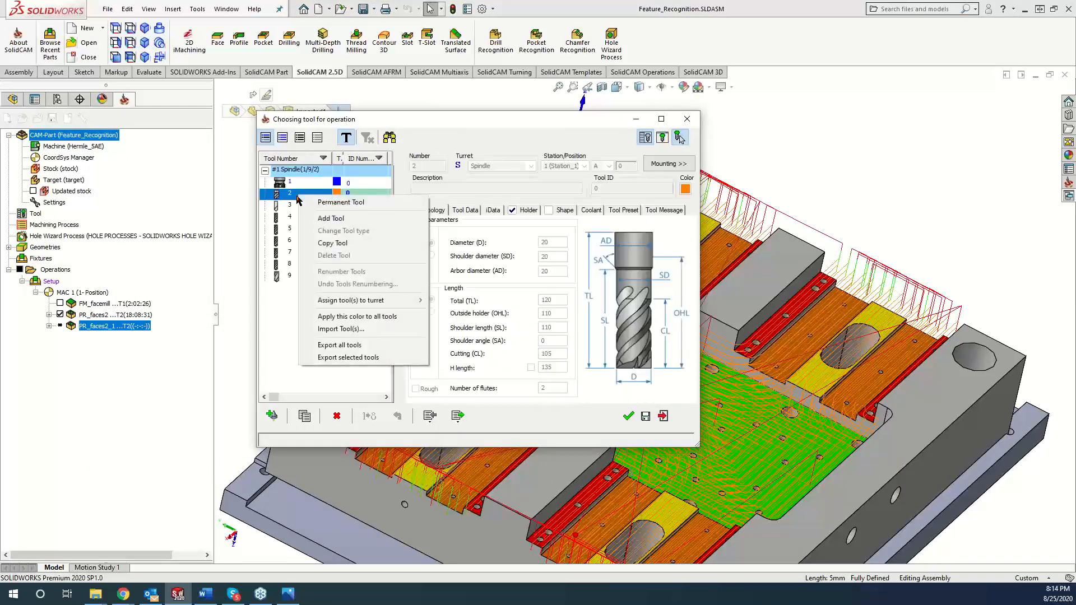
pyautogui.click(331, 243)
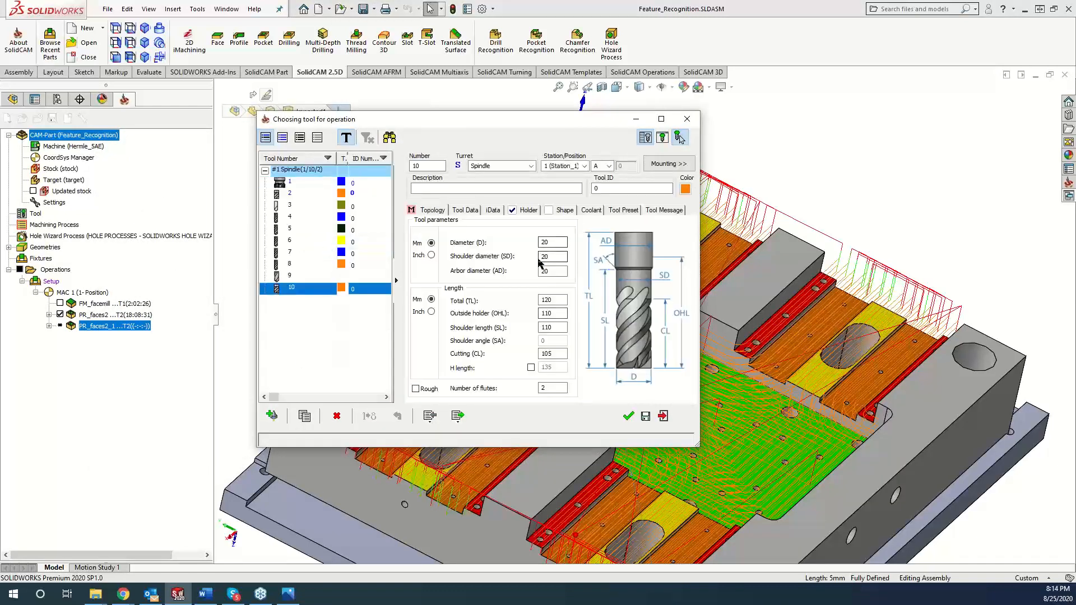
pyautogui.moveTo(559, 243); pyautogui.dragTo(515, 236)
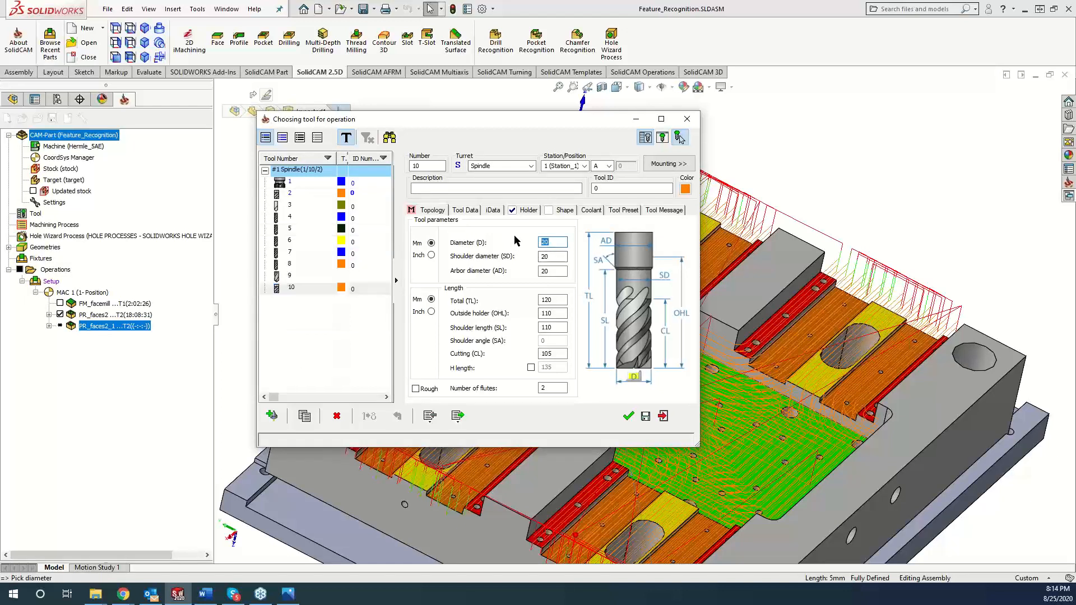
pyautogui.press('Tab')
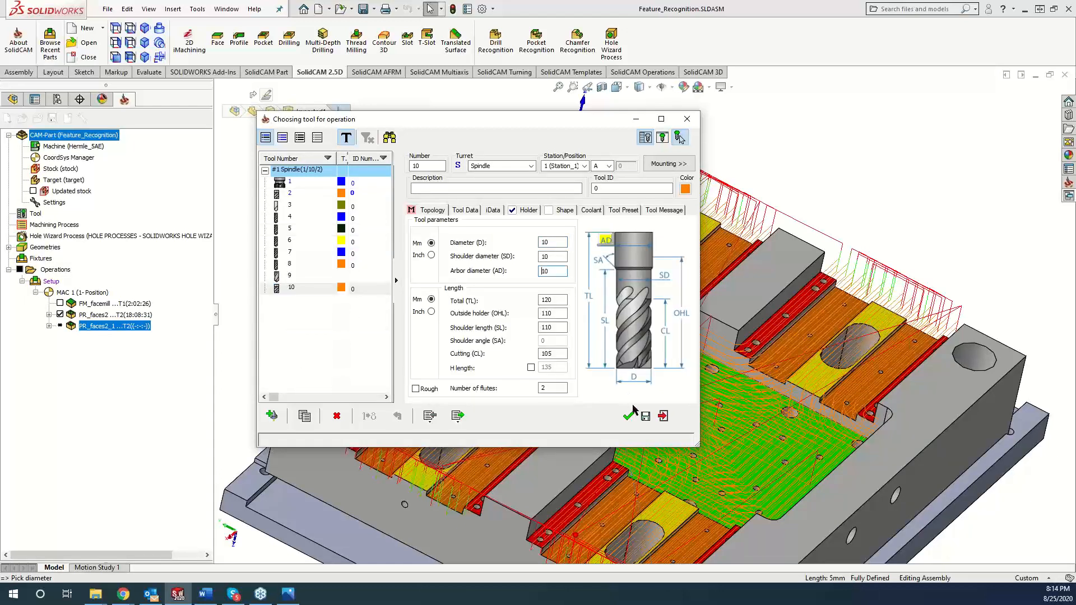
pyautogui.click(628, 416)
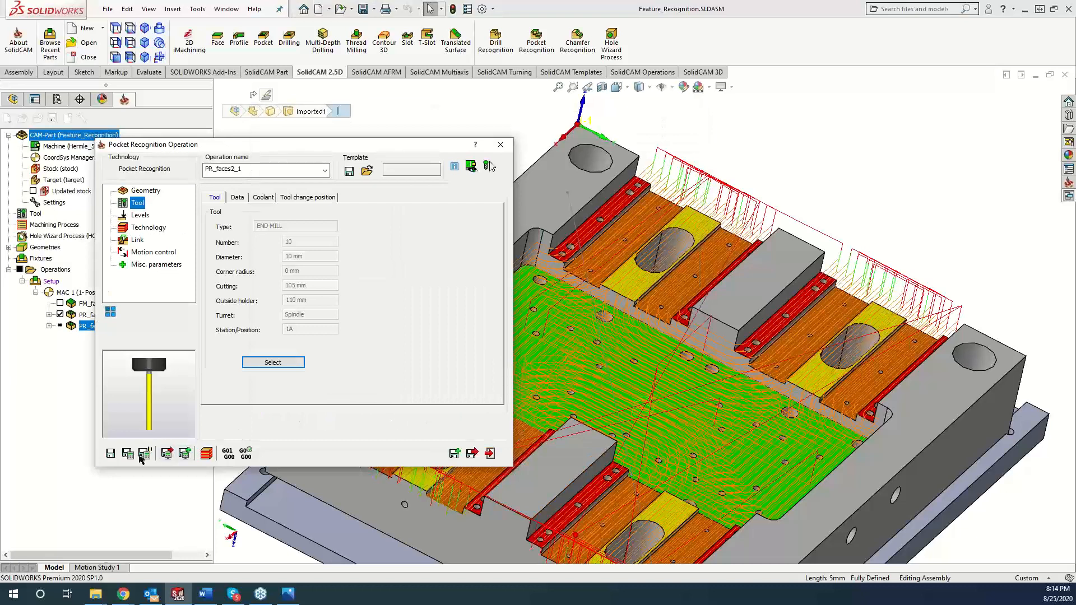
pyautogui.click(129, 454)
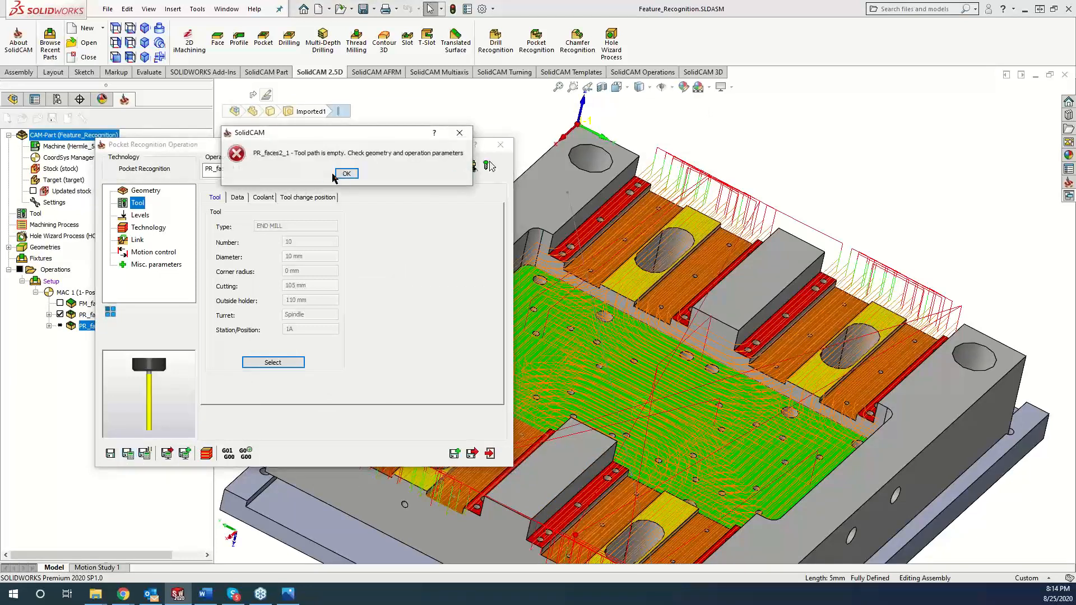
pyautogui.click(347, 174)
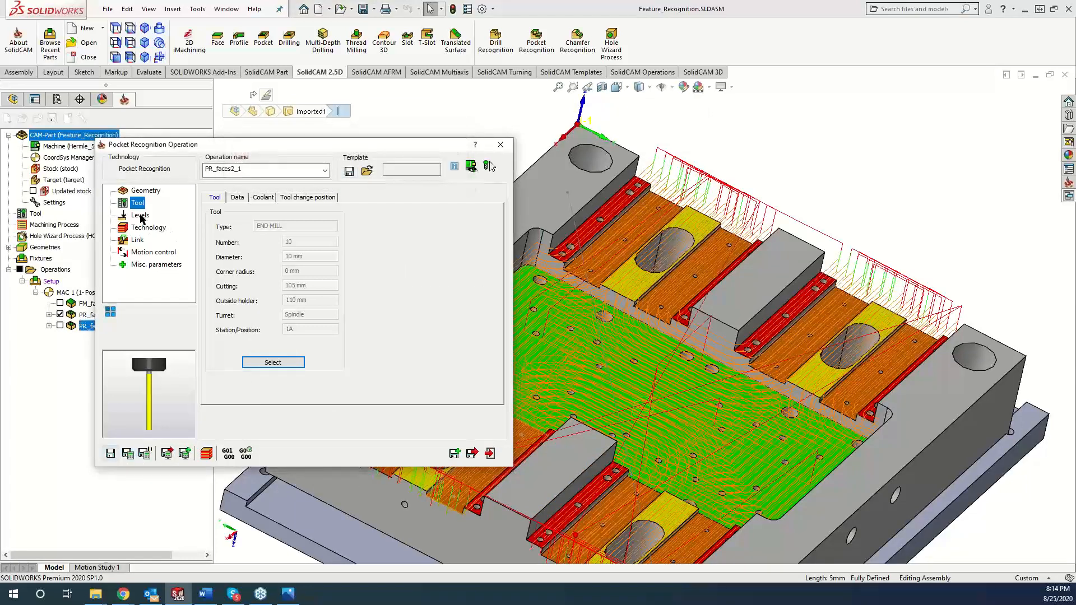
# Recalculate PR_faces2_1 with Cut only the Rest material enabled, and hide the PR_faces2 toolpath
pyautogui.click(146, 190)
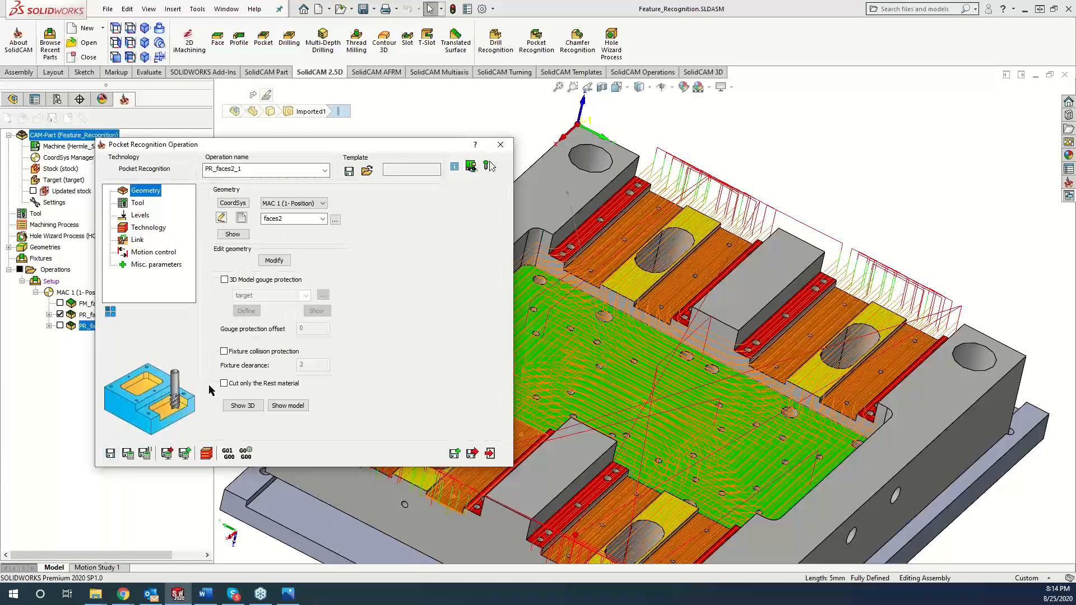
pyautogui.click(224, 384)
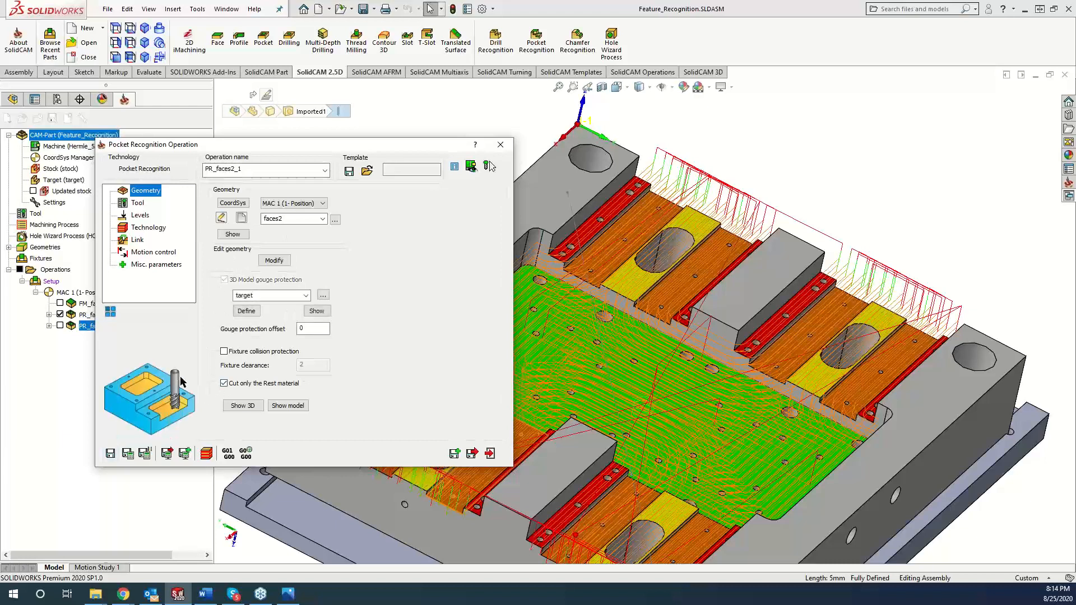
pyautogui.click(143, 227)
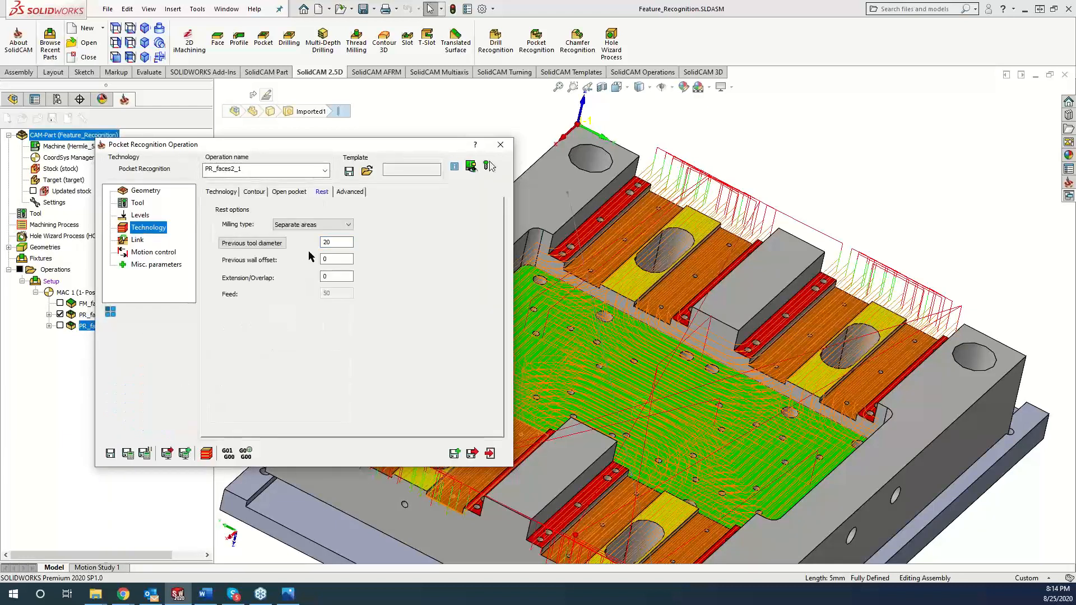
pyautogui.click(221, 192)
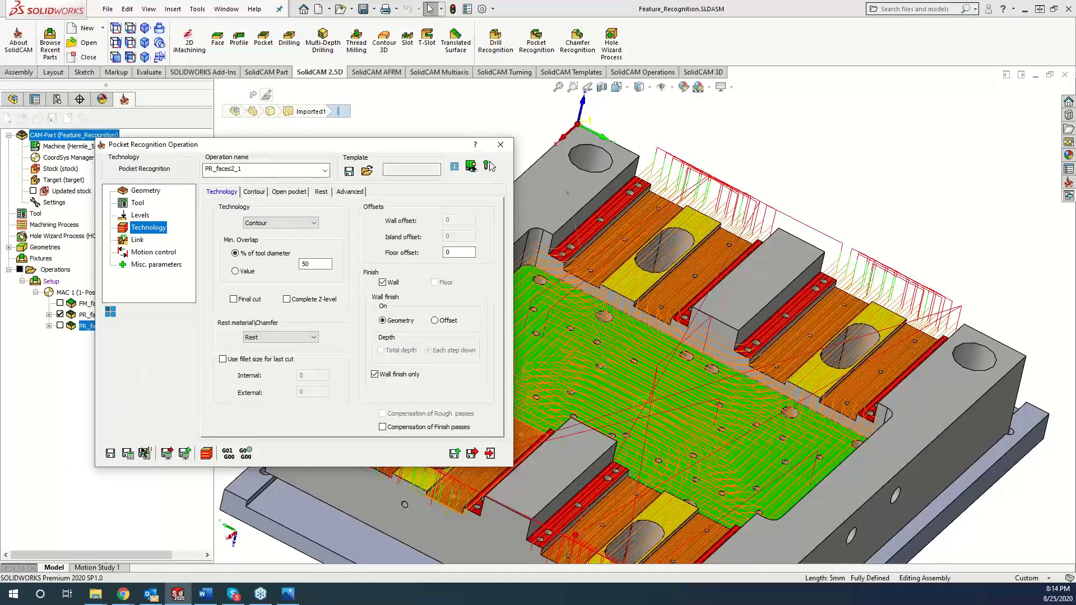
pyautogui.click(128, 454)
pyautogui.click(60, 315)
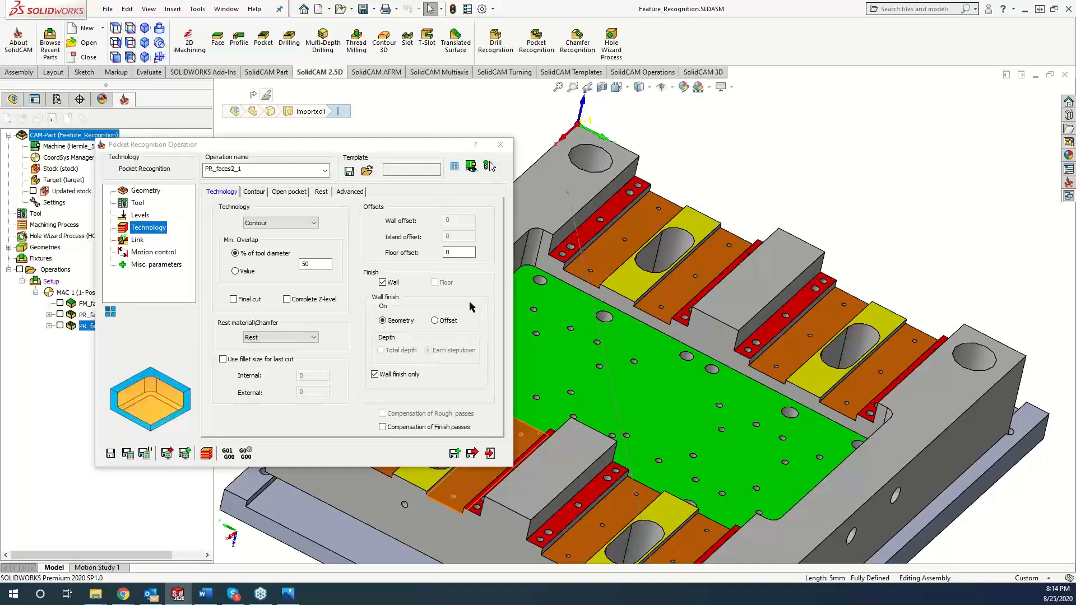
# Review the levels, tool and geometry of PR_faces2_1, turn off Cut only the Rest material and recalculate the operation
pyautogui.click(140, 216)
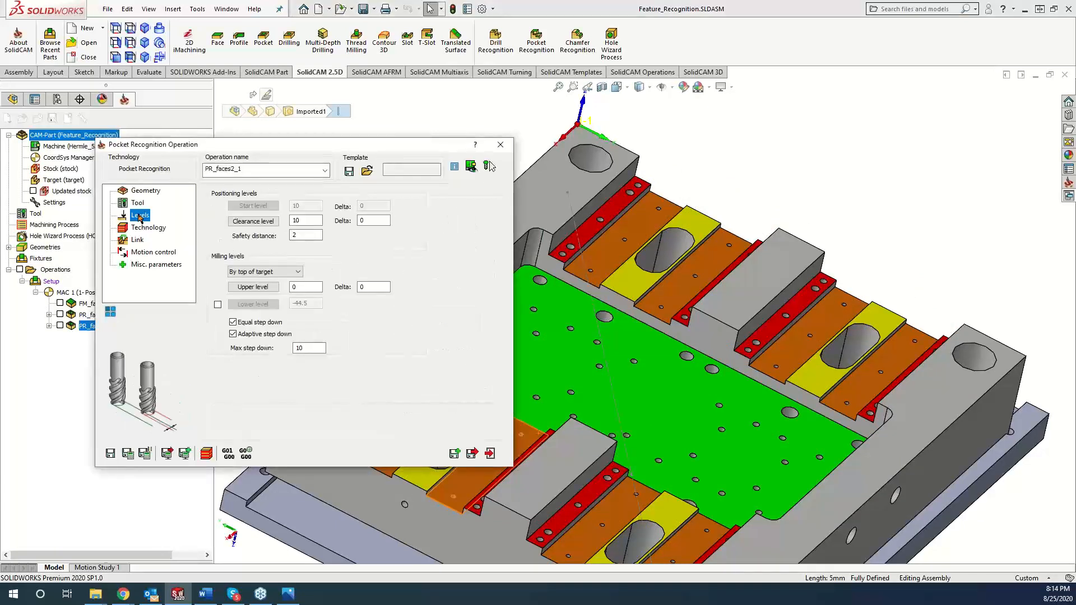
pyautogui.click(142, 205)
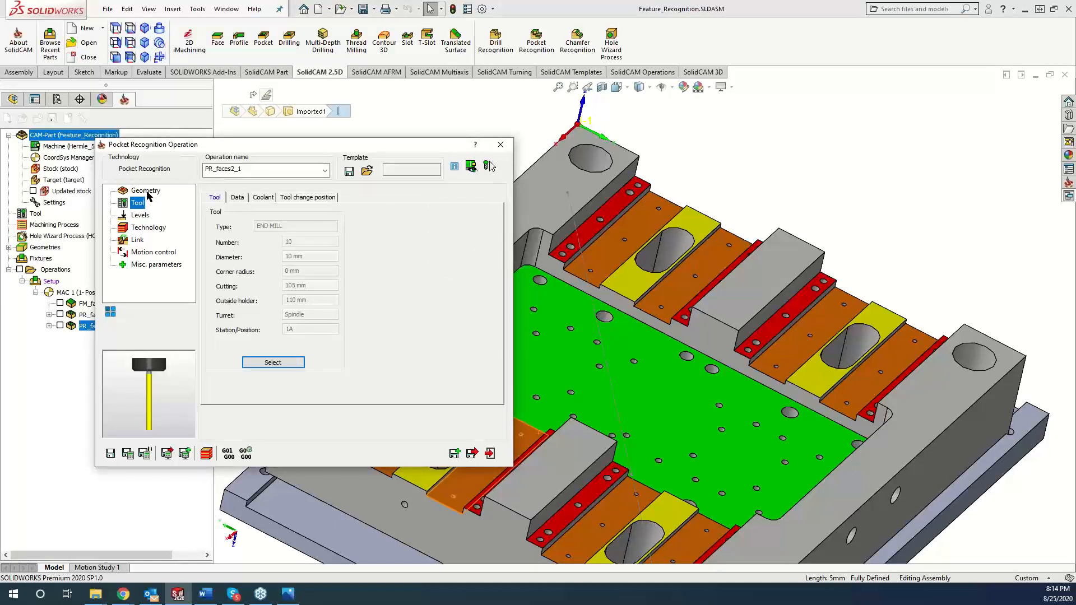
pyautogui.click(147, 192)
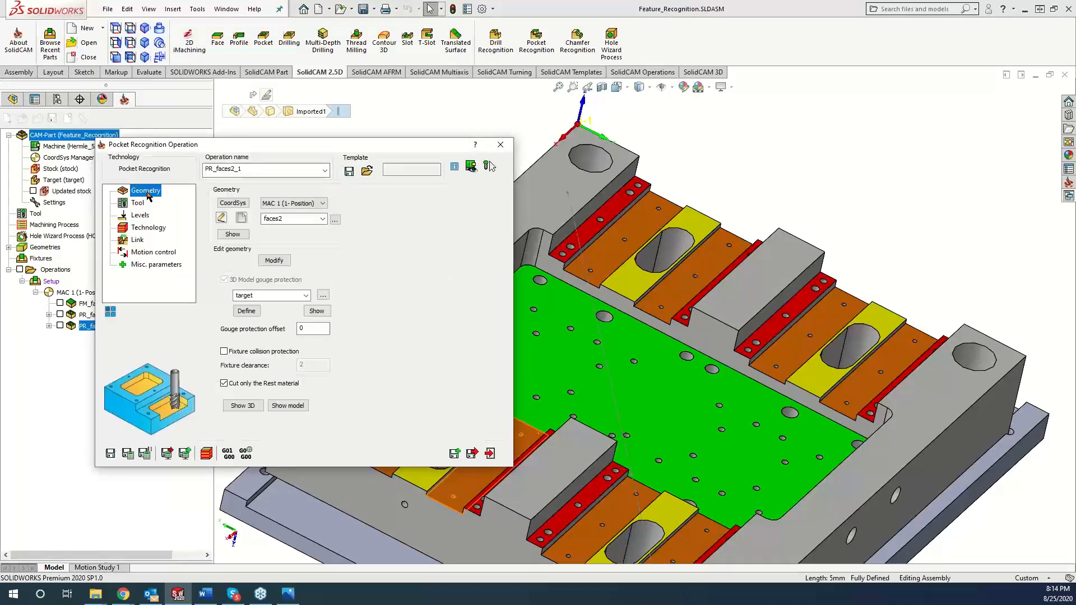
pyautogui.click(225, 384)
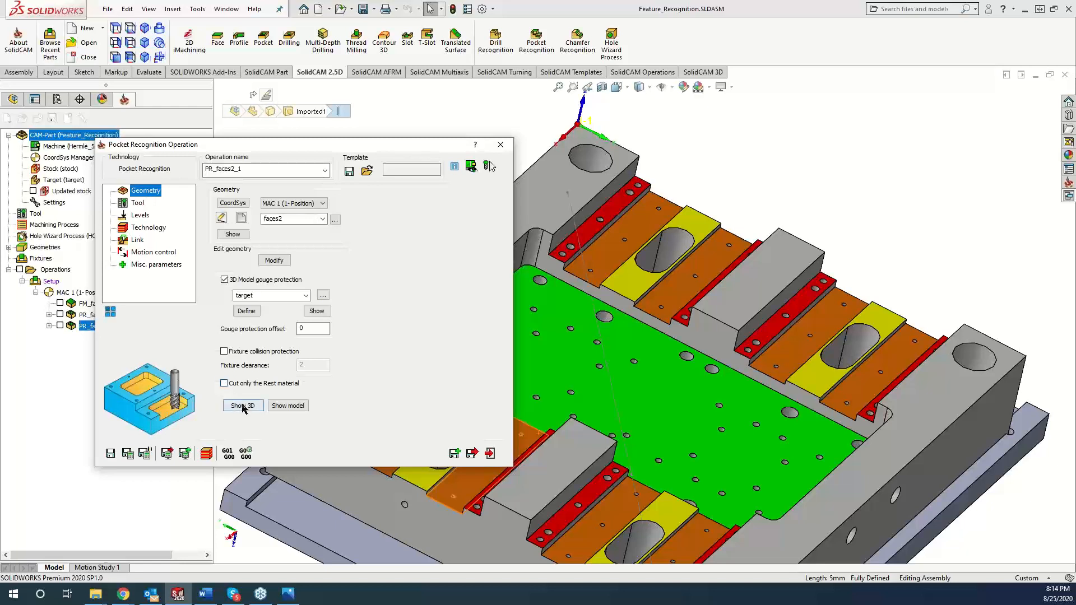
pyautogui.click(132, 453)
# Set the Rest material/Chamfer option of PR_faces2_1 to None, recalculate it and check the radius of the pocket's corner
pyautogui.click(141, 206)
pyautogui.click(140, 215)
pyautogui.click(144, 228)
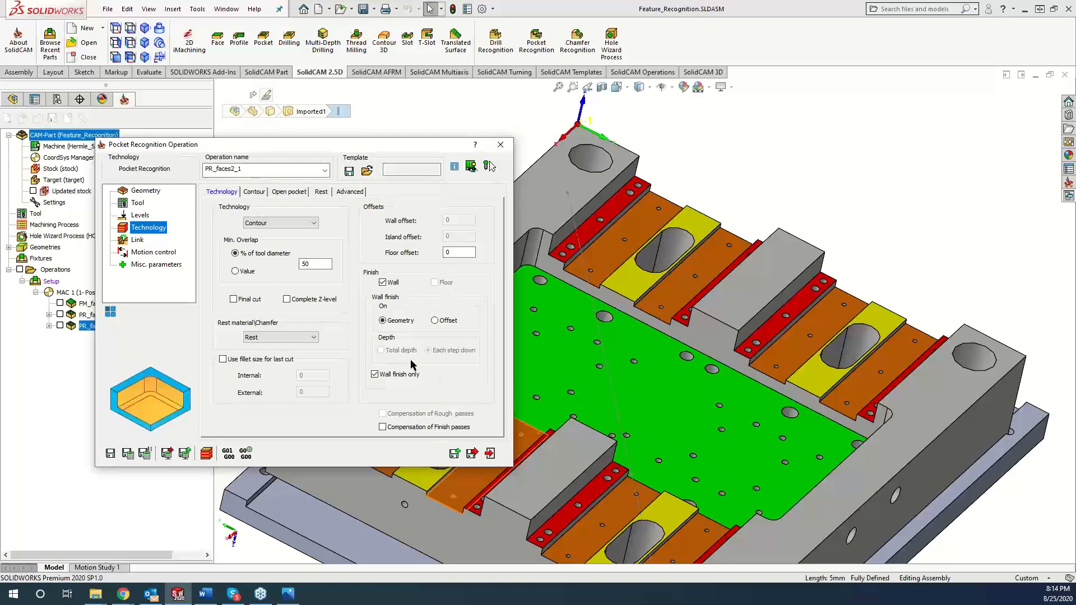
pyautogui.click(306, 338)
pyautogui.click(263, 346)
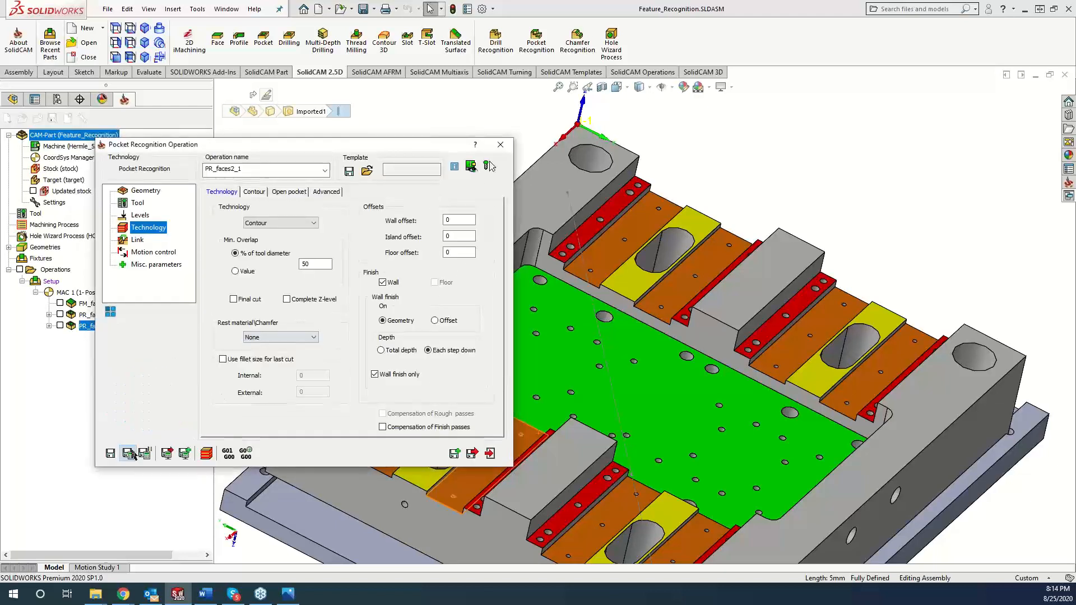
pyautogui.click(130, 454)
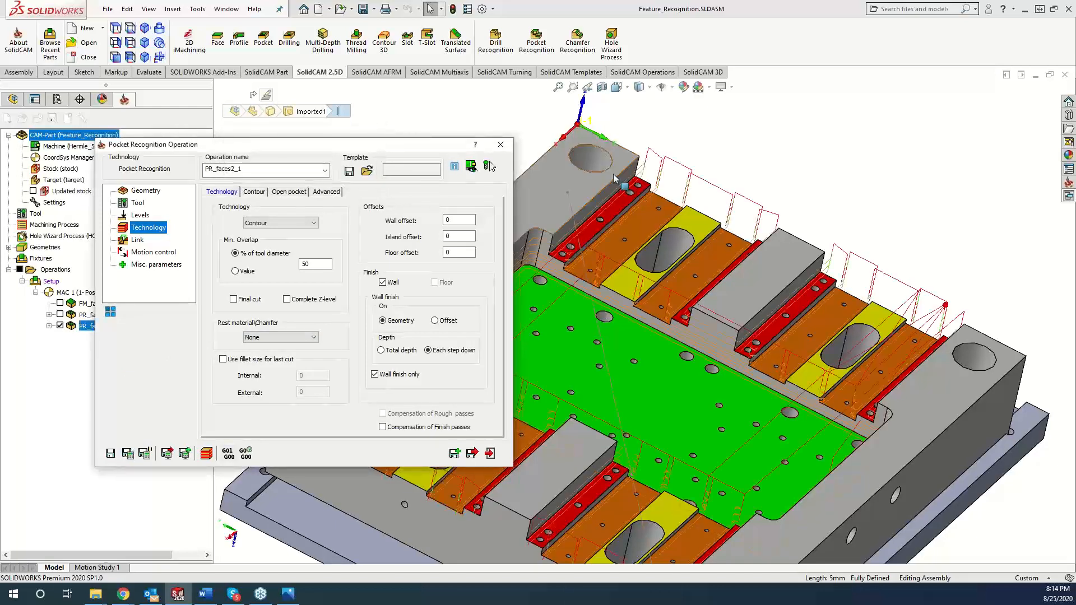
pyautogui.click(537, 235)
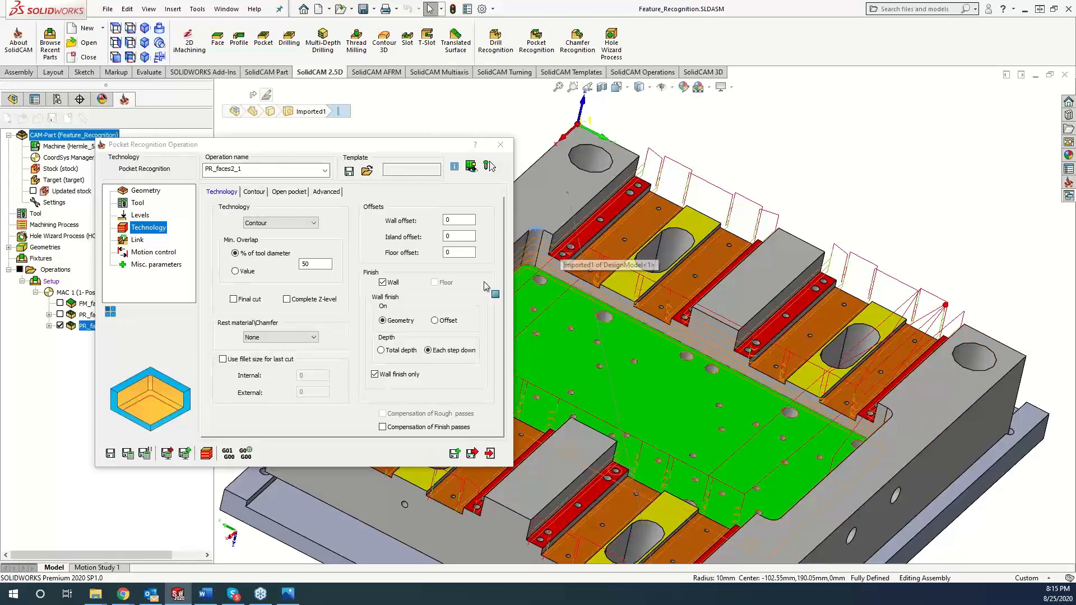
# Run the SolidVerify simulation of PR_faces2_1 through to the end and look closely at the machined walls
pyautogui.click(208, 454)
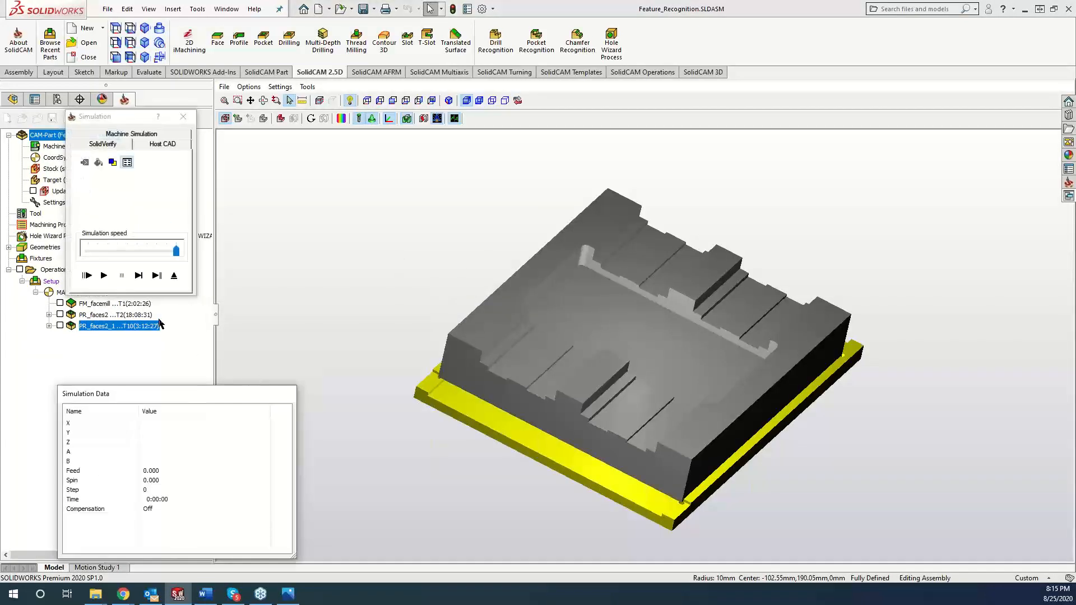
pyautogui.click(105, 276)
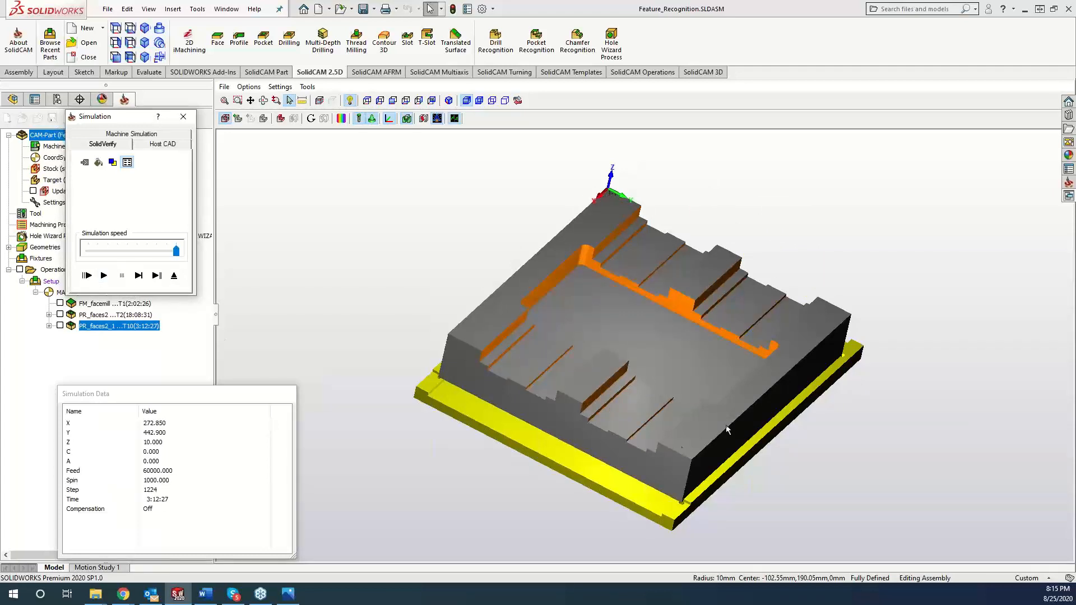
pyautogui.scroll(4, 567, 321)
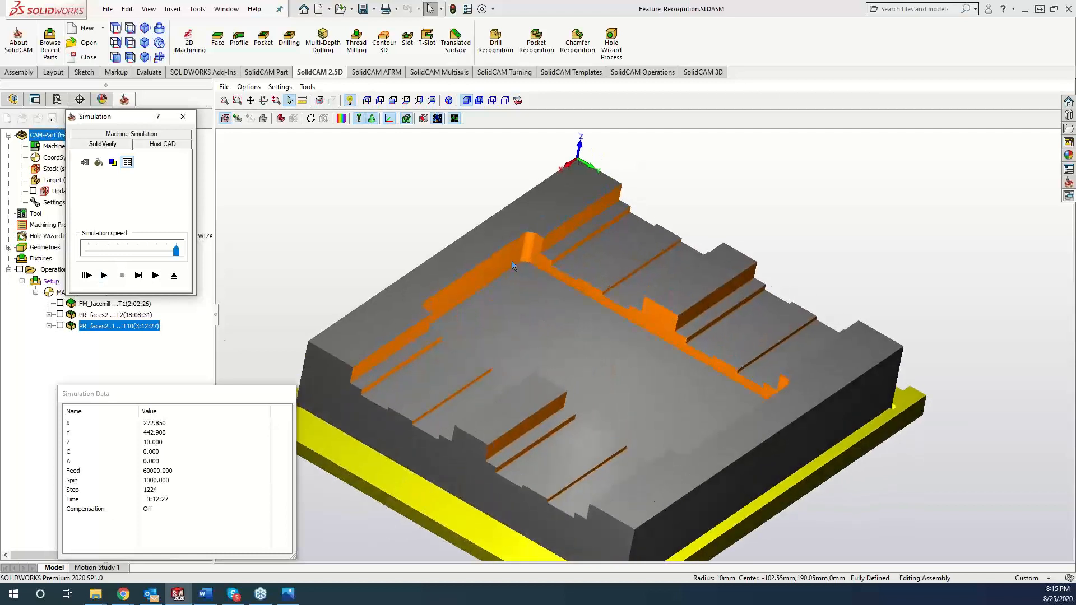
# Compare the machined stock with the target from two viewing angles, and close the simulation and the PR_faces2_1 operation
pyautogui.click(341, 119)
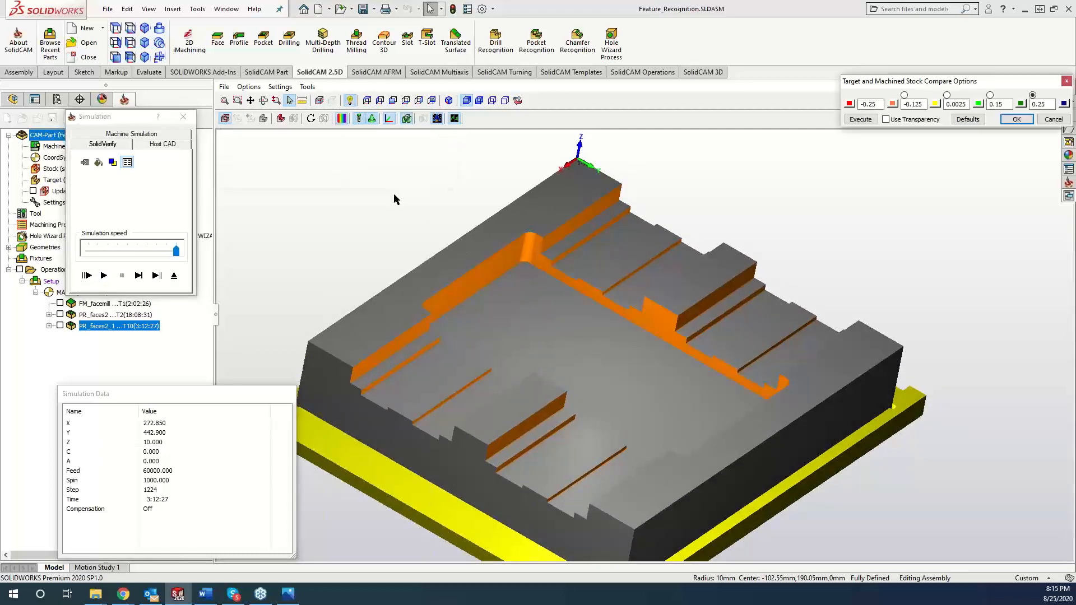
pyautogui.click(853, 120)
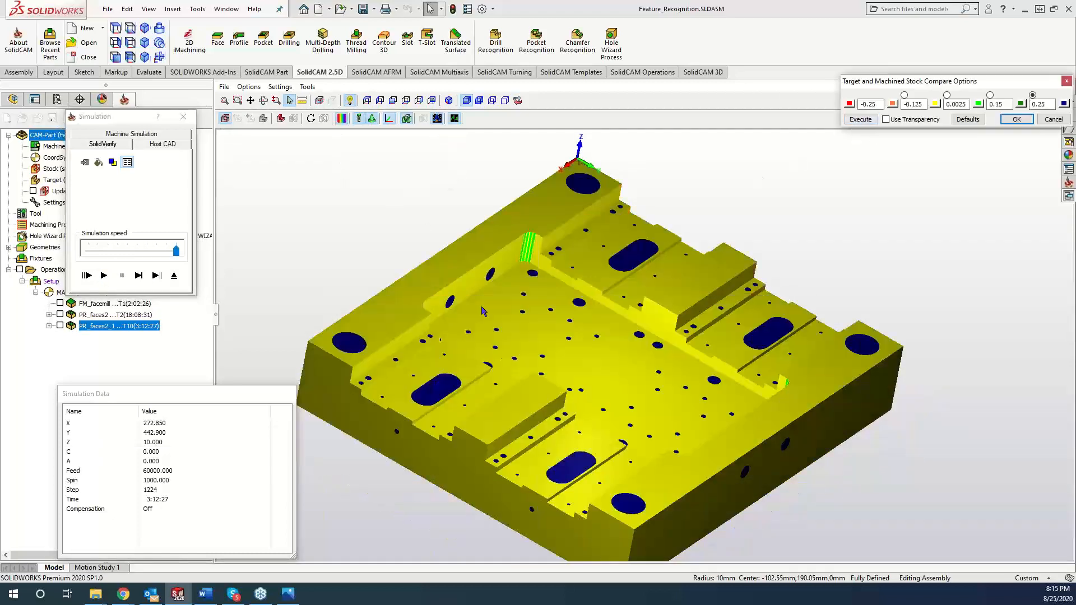
pyautogui.moveTo(598, 313); pyautogui.dragTo(628, 328, button='middle')
pyautogui.scroll(1, 552, 349)
pyautogui.moveTo(552, 349); pyautogui.dragTo(798, 186, button='middle')
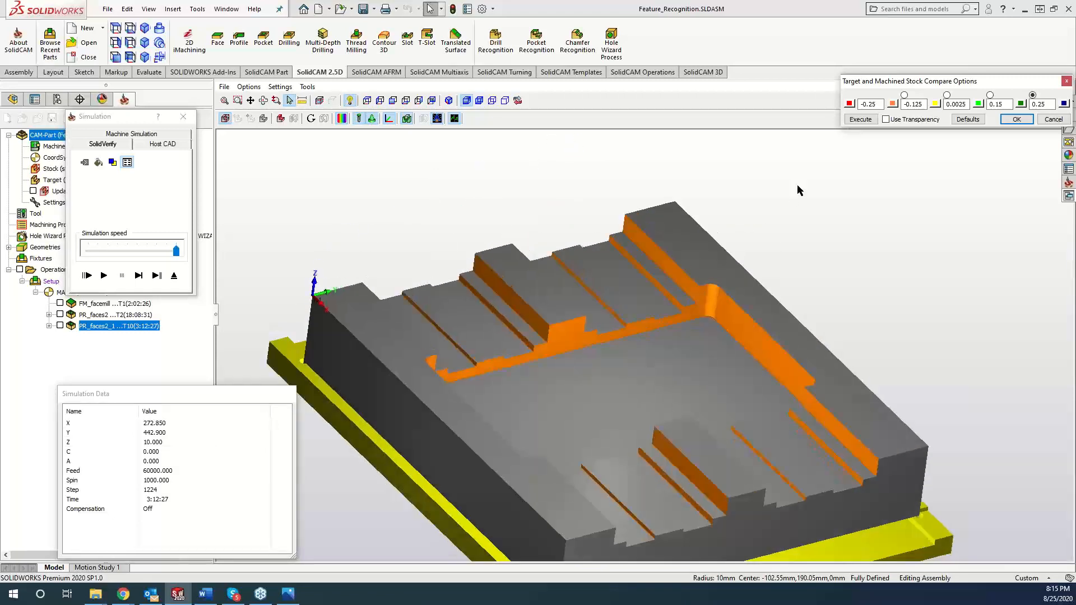
pyautogui.click(854, 121)
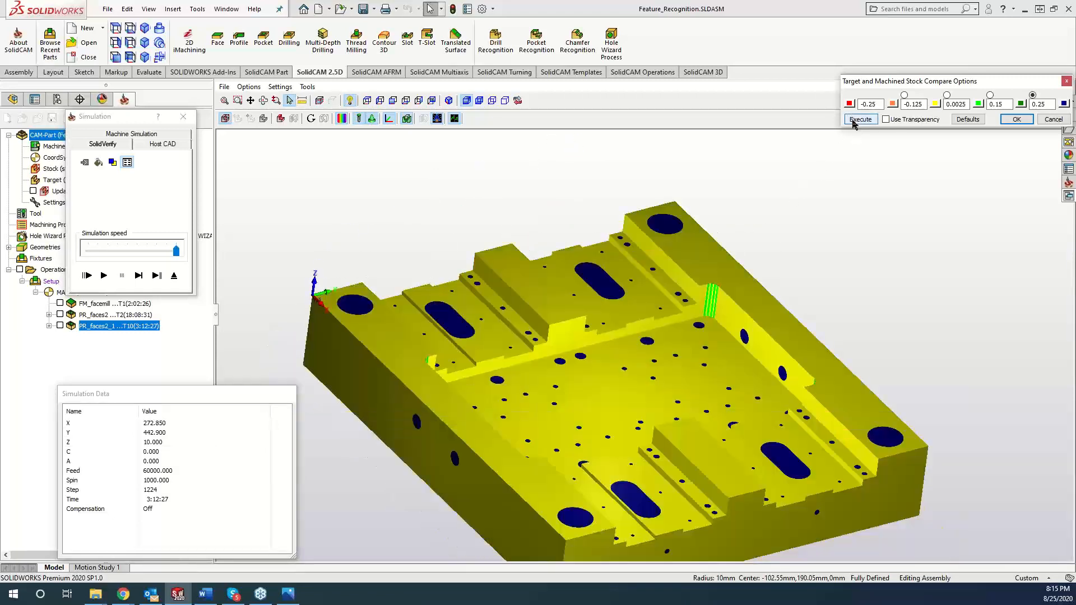
pyautogui.click(182, 117)
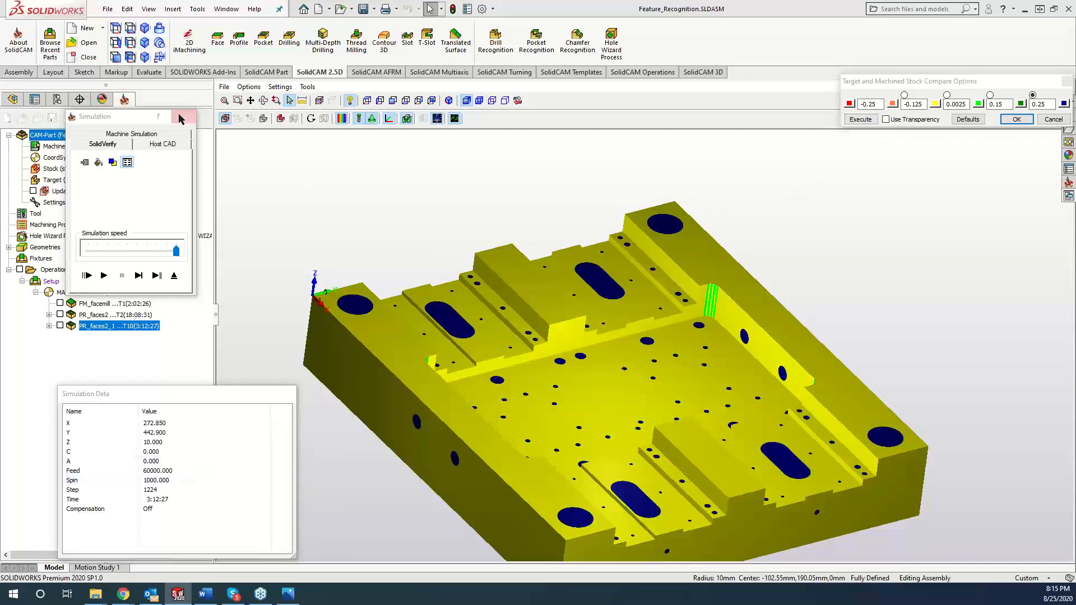
pyautogui.click(501, 145)
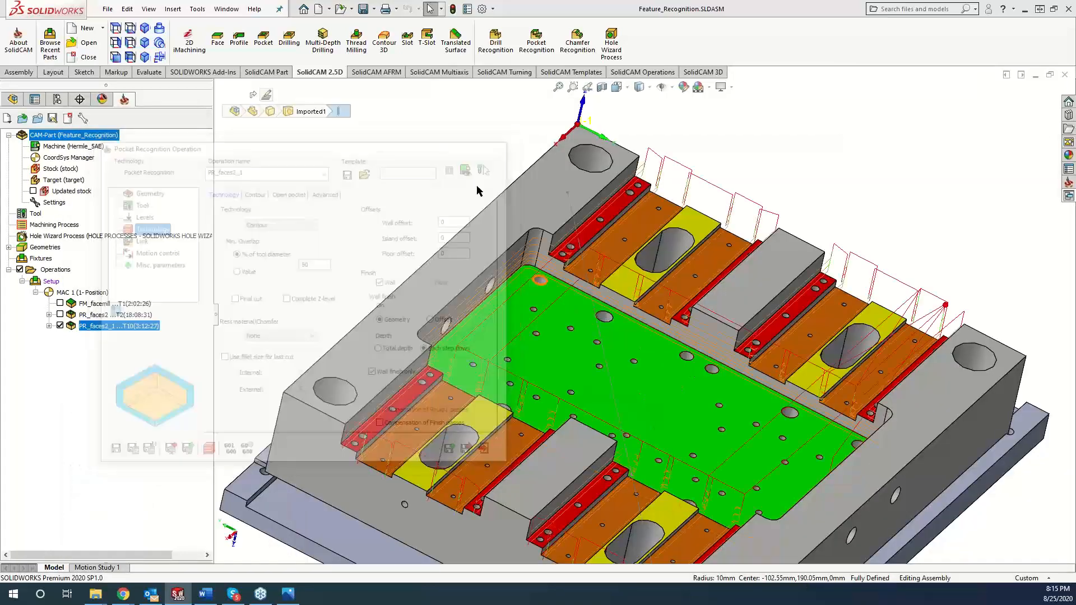
# Open the PR_faces2 operation for editing and start defining a new faces geometry for it
pyautogui.click(89, 317)
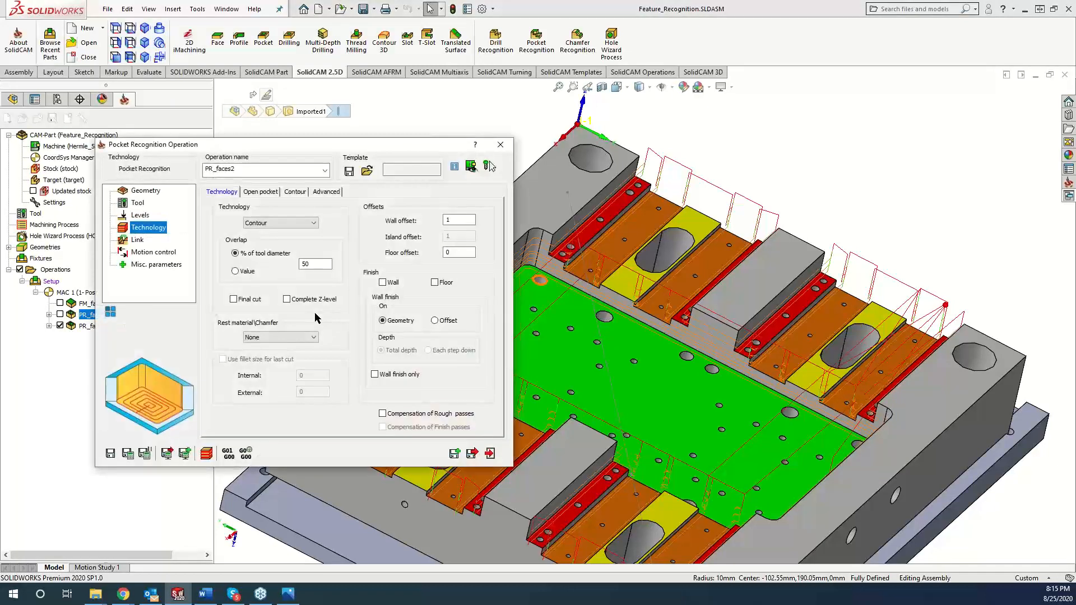
pyautogui.click(146, 191)
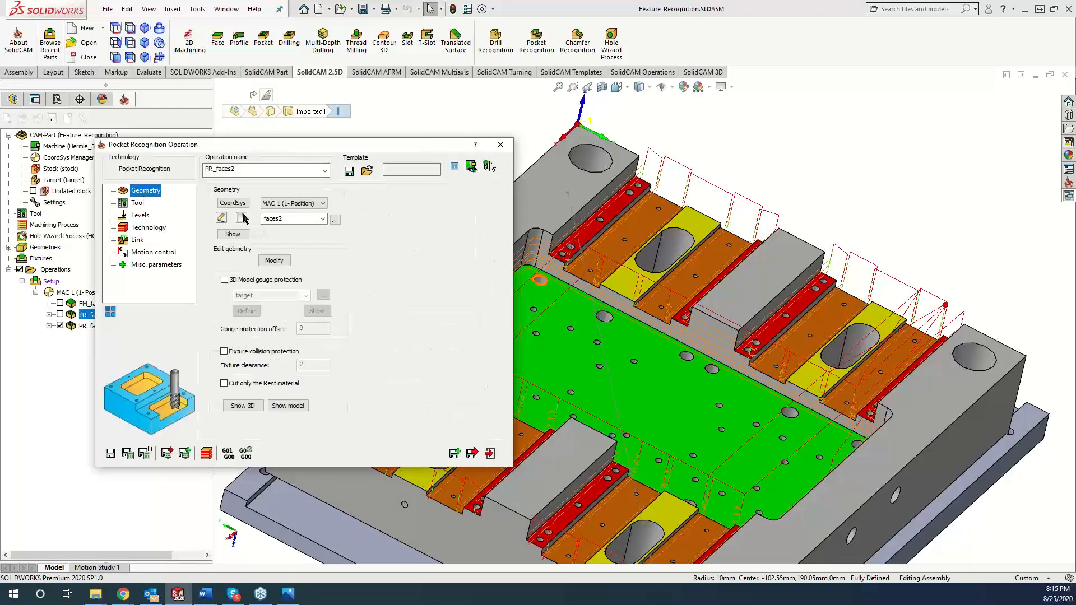
pyautogui.click(242, 218)
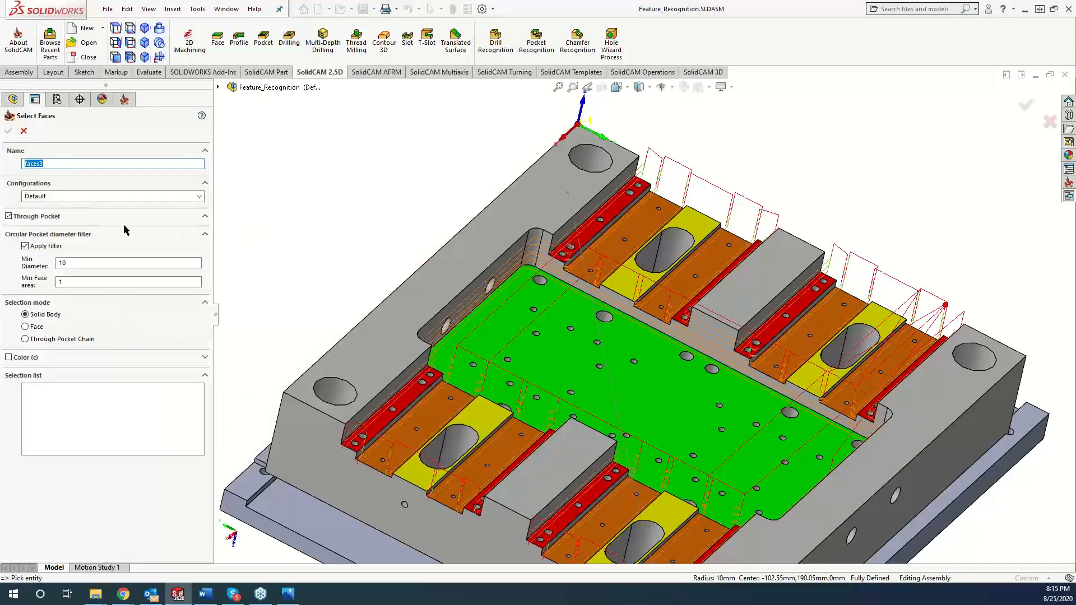
# Try recognizing the pocket faces on the whole solid body with the minimum diameter of 10, and clear the selection
pyautogui.click(387, 335)
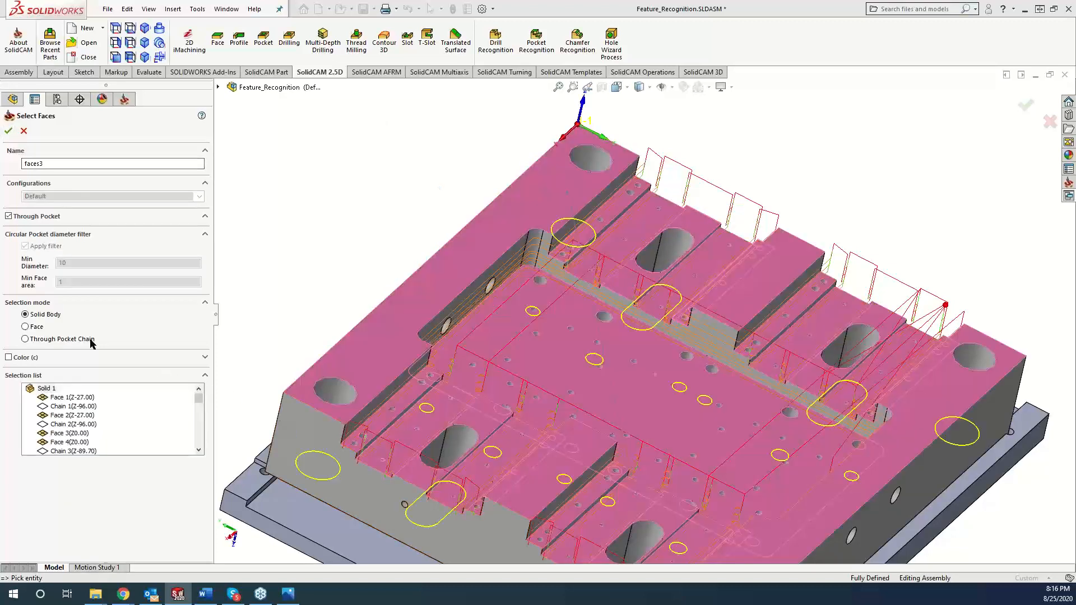
pyautogui.rightClick(63, 433)
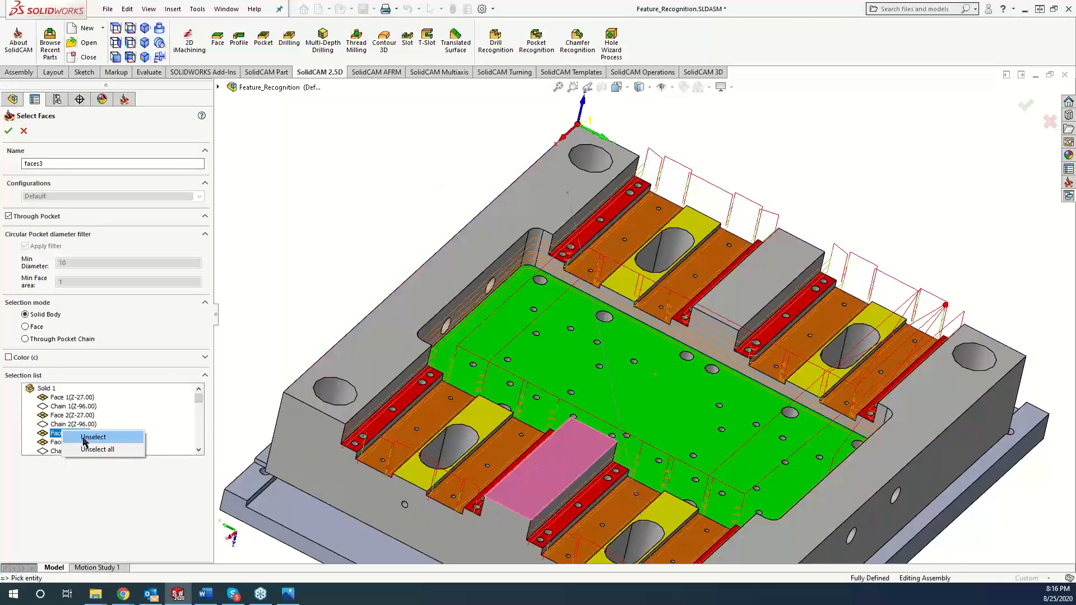
pyautogui.click(96, 449)
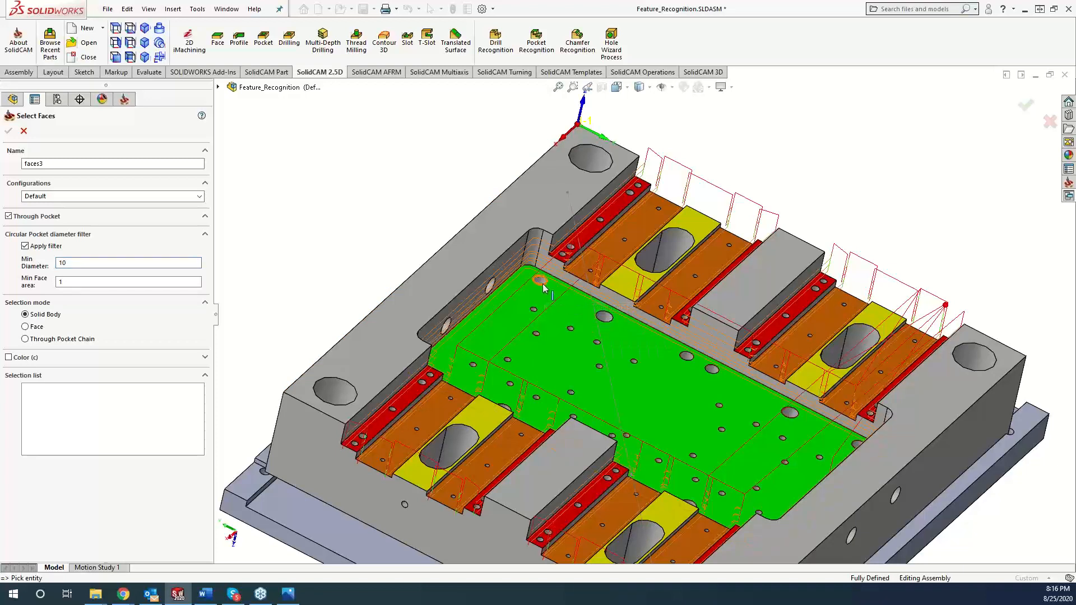
# Set the circular pocket filter's minimum diameter to 13.5, try it by selecting the solid body, and clear the selection
pyautogui.click(112, 267)
pyautogui.press('BackSpace')
pyautogui.press('BackSpace')
pyautogui.write('13.5')
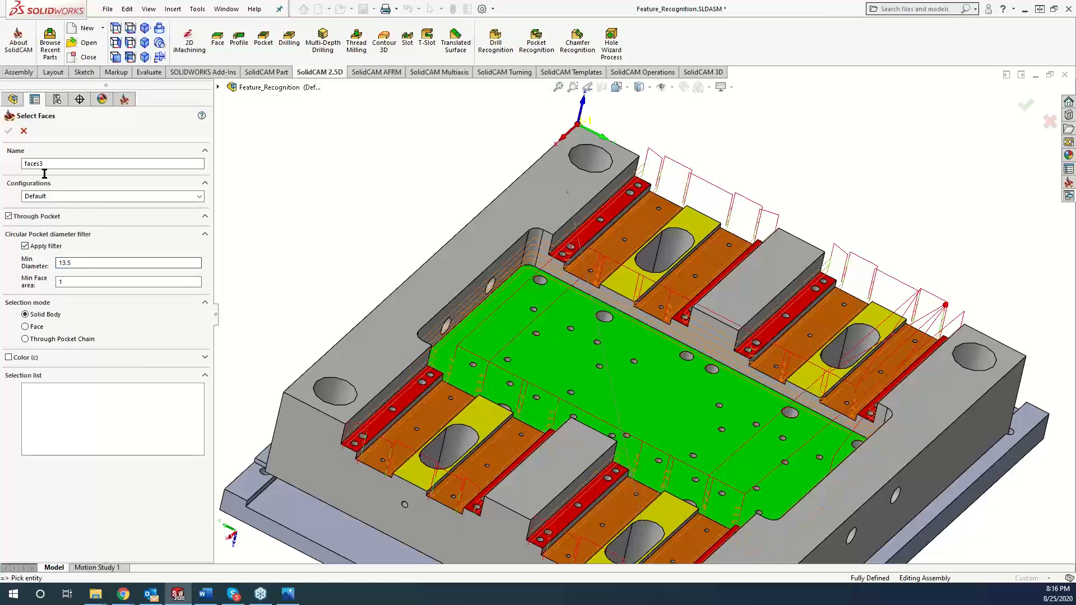
pyautogui.moveTo(303, 285); pyautogui.dragTo(483, 220, button='middle')
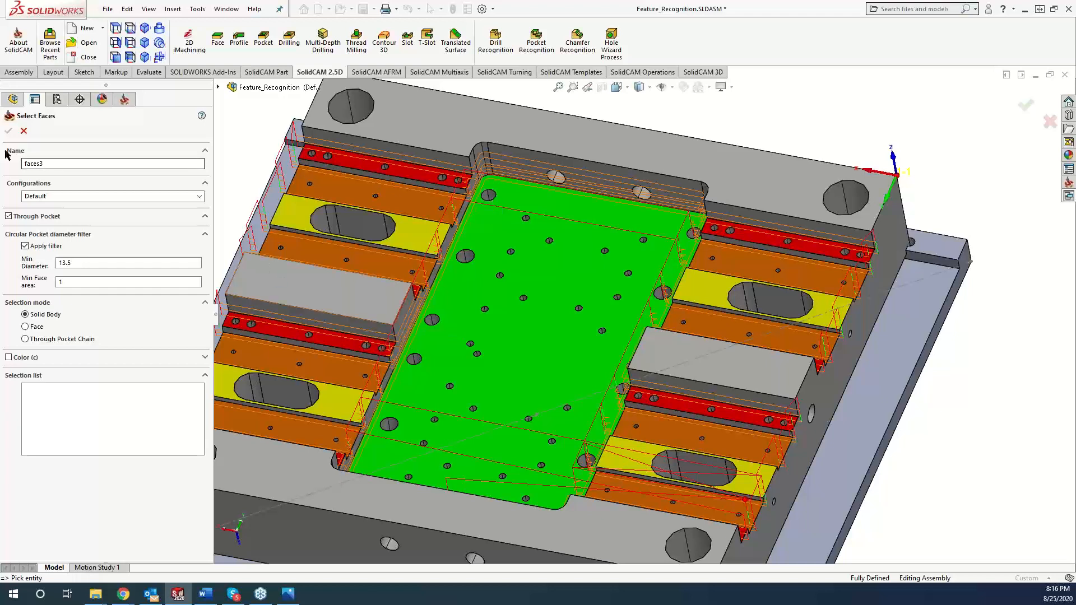
pyautogui.click(403, 131)
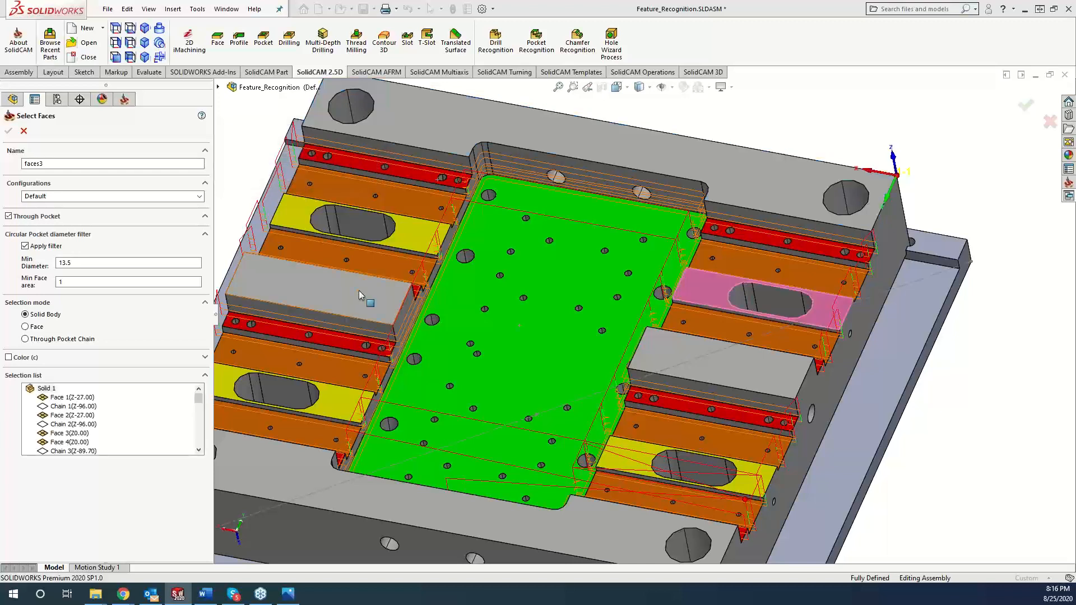
pyautogui.click(359, 290)
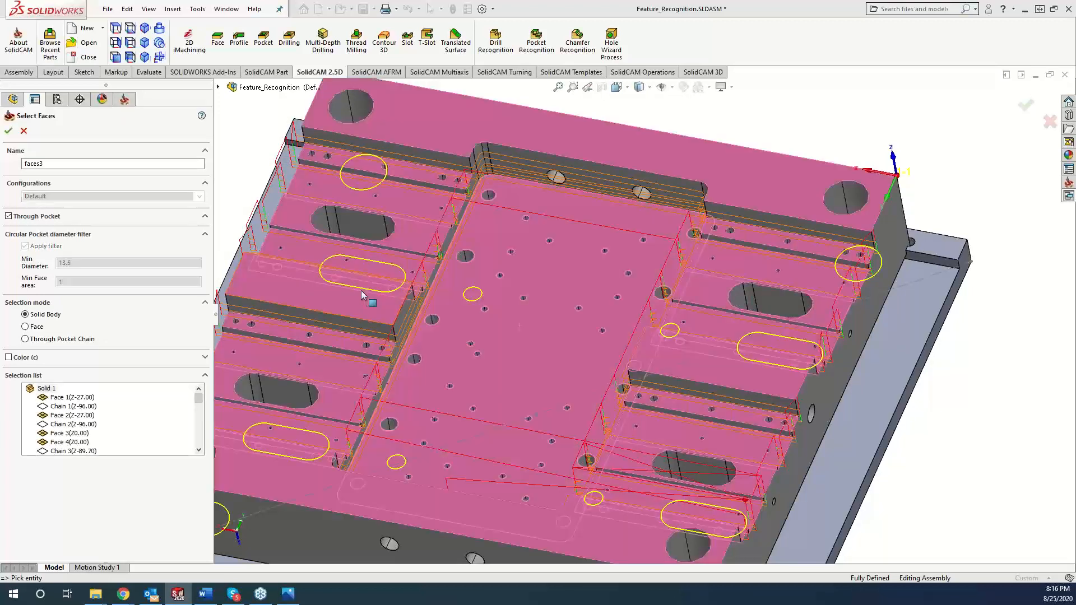
pyautogui.rightClick(47, 391)
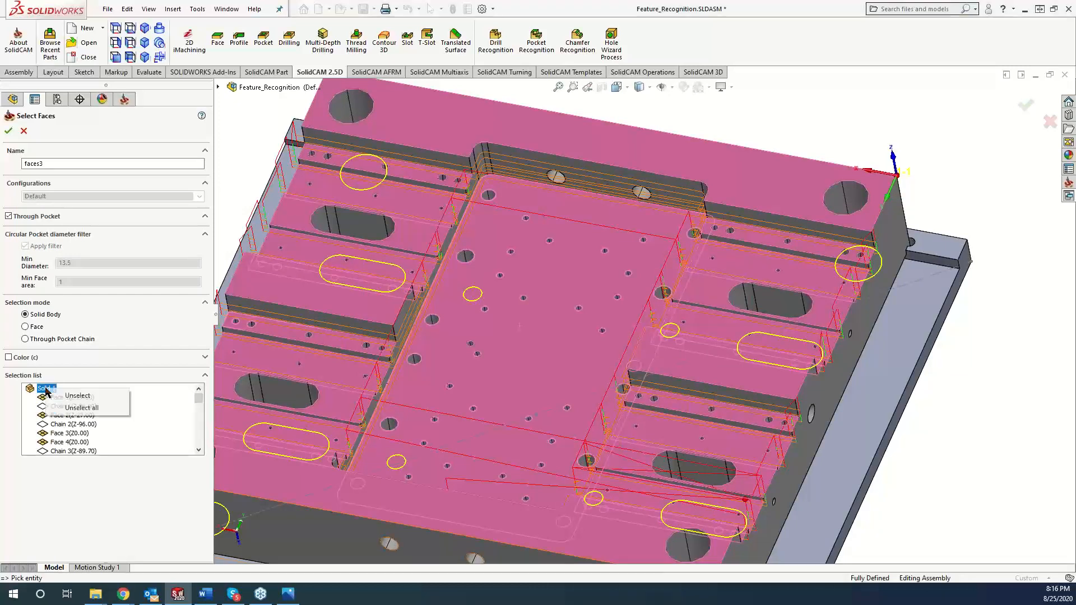
pyautogui.click(68, 407)
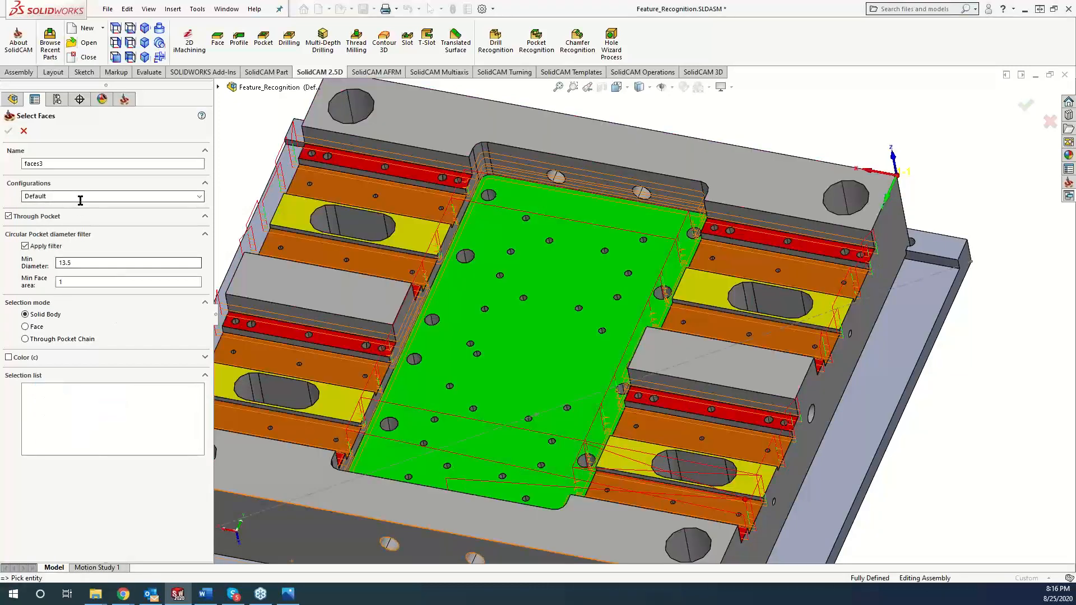
# Select the solid body again to examine which holes in the green pocket floor get chains, and unselect everything
pyautogui.click(91, 264)
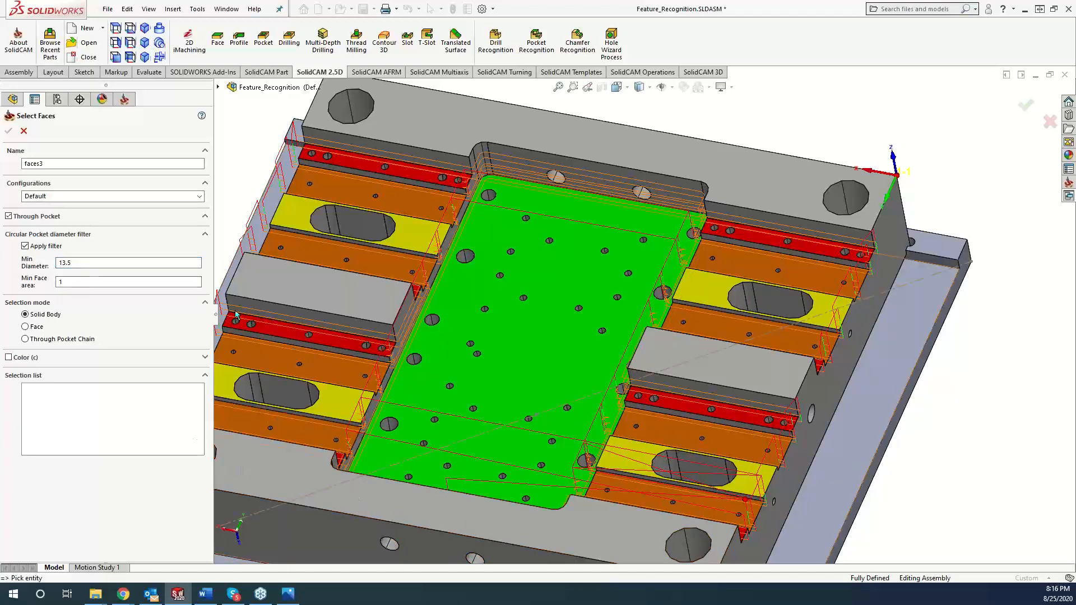
pyautogui.click(96, 263)
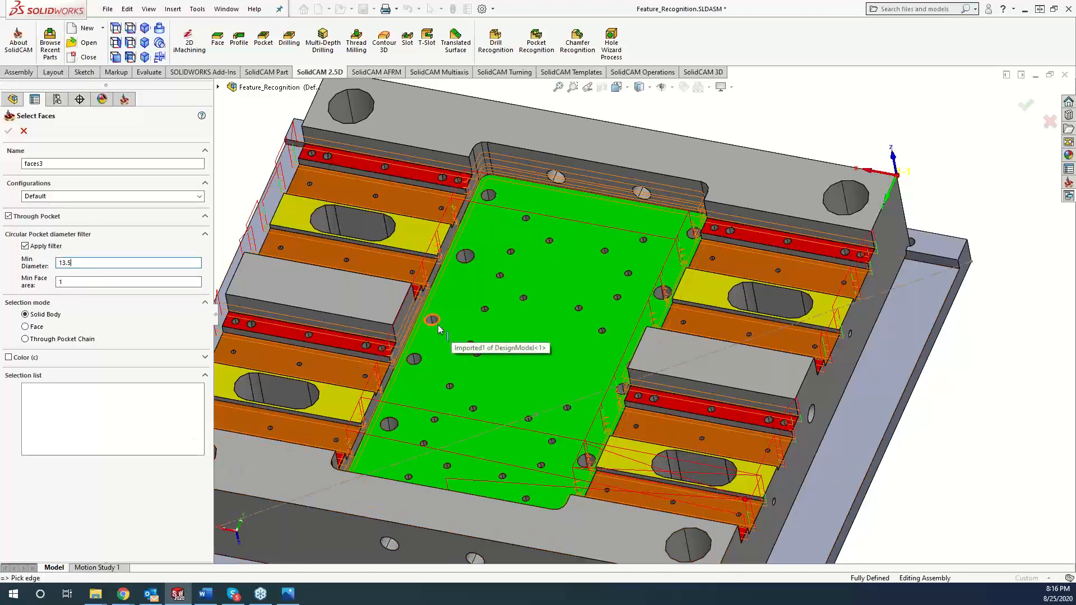
pyautogui.scroll(-5, 439, 330)
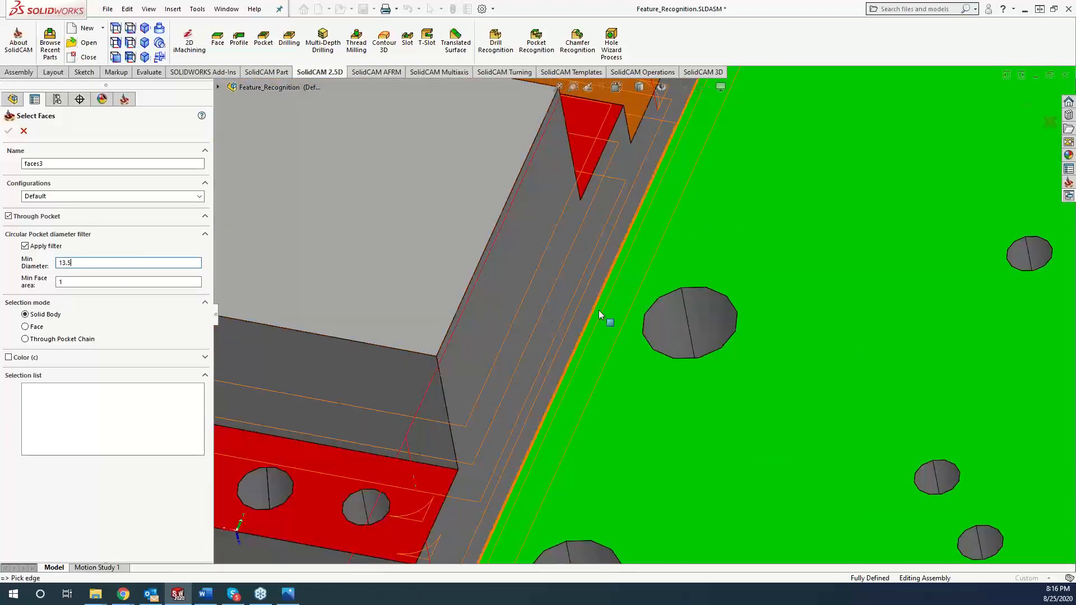
pyautogui.click(654, 305)
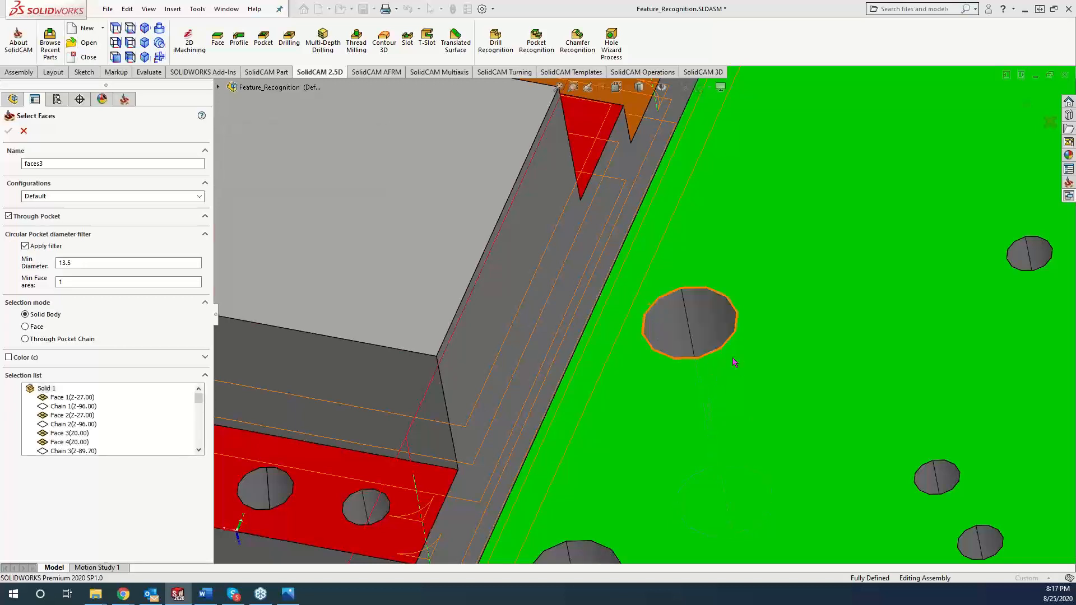
pyautogui.scroll(10, 732, 364)
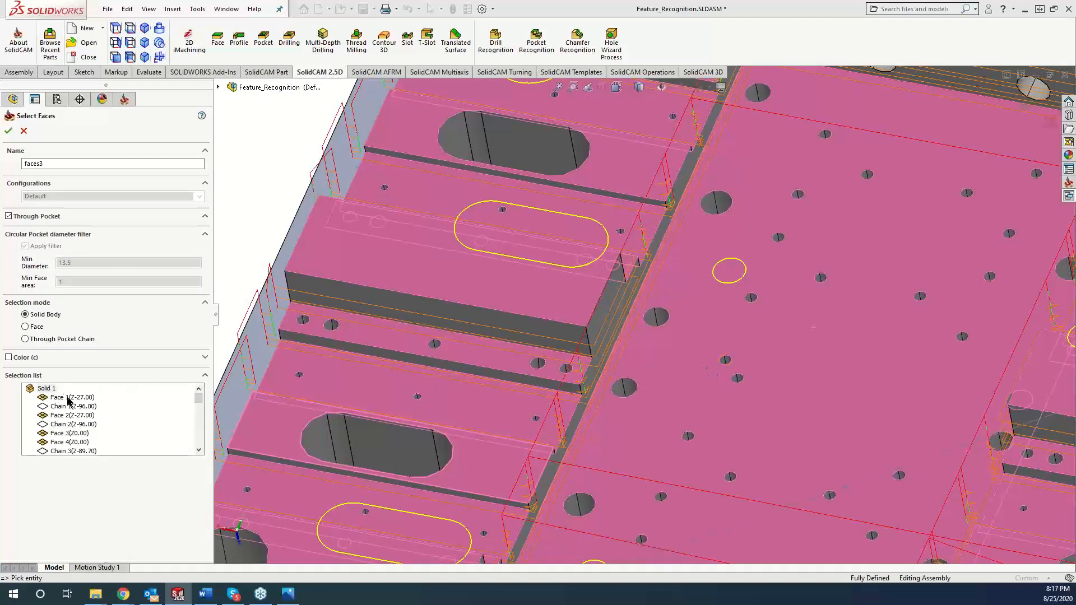
pyautogui.rightClick(48, 389)
pyautogui.click(86, 409)
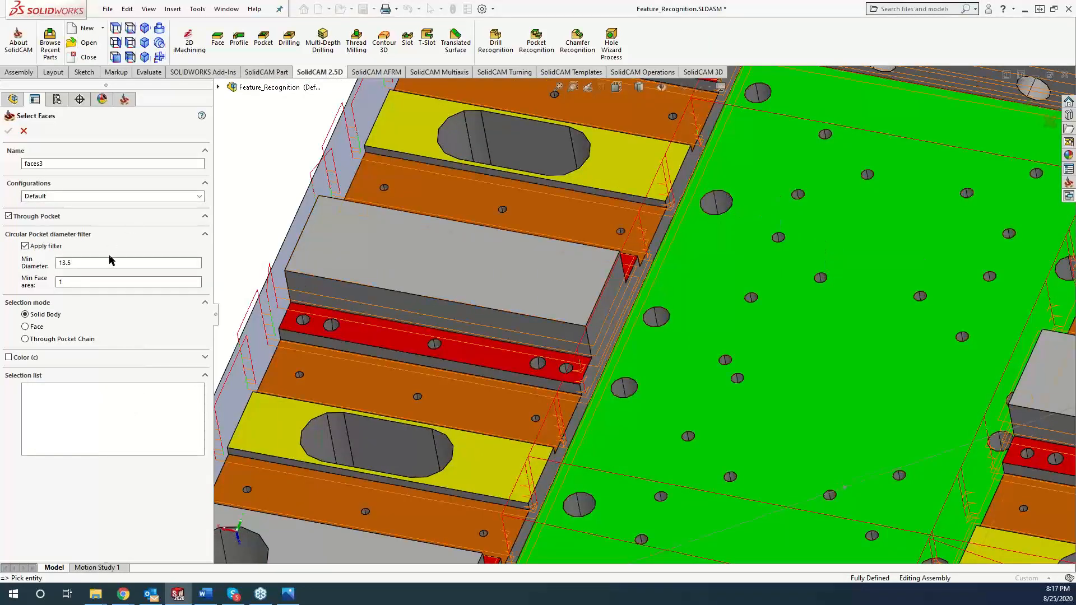
# Set the circular pocket filter's minimum diameter to 16.5, recognize the pocket faces on the solid body, and accept the faces3 geometry
pyautogui.click(106, 257)
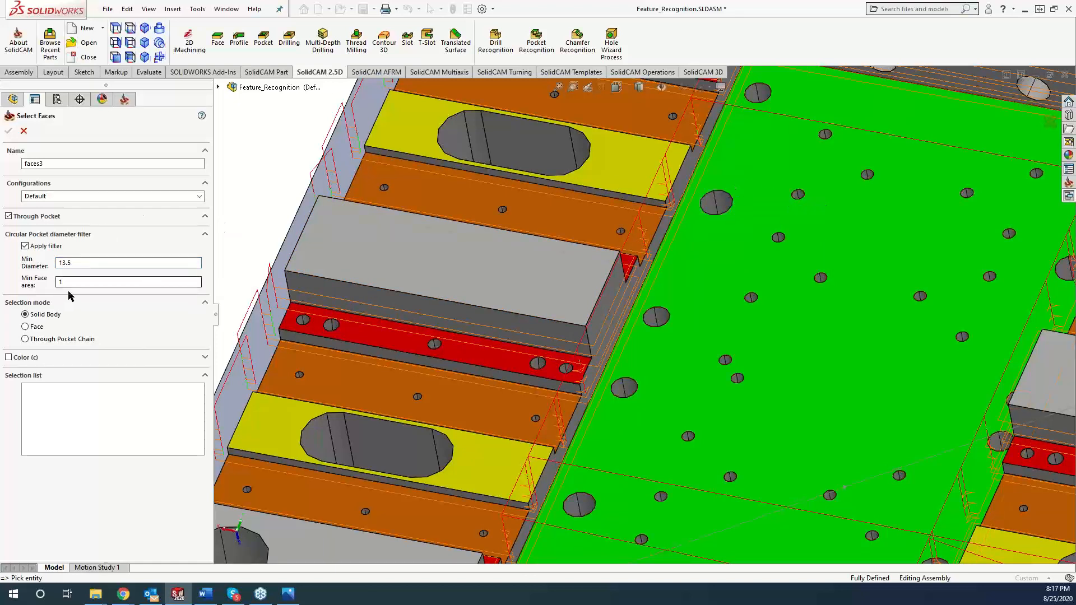
pyautogui.click(726, 194)
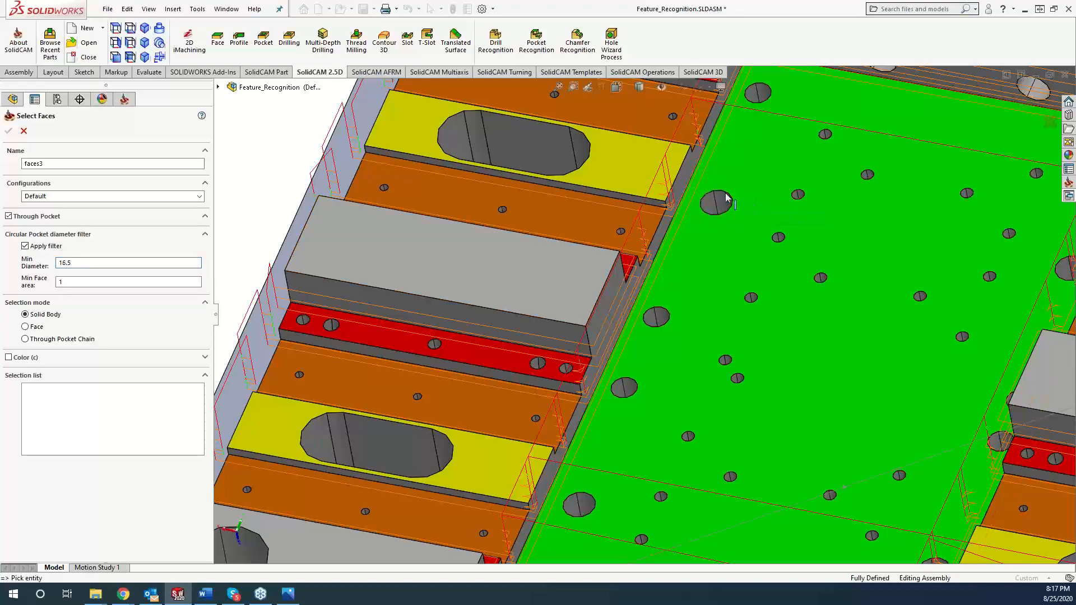
pyautogui.click(688, 258)
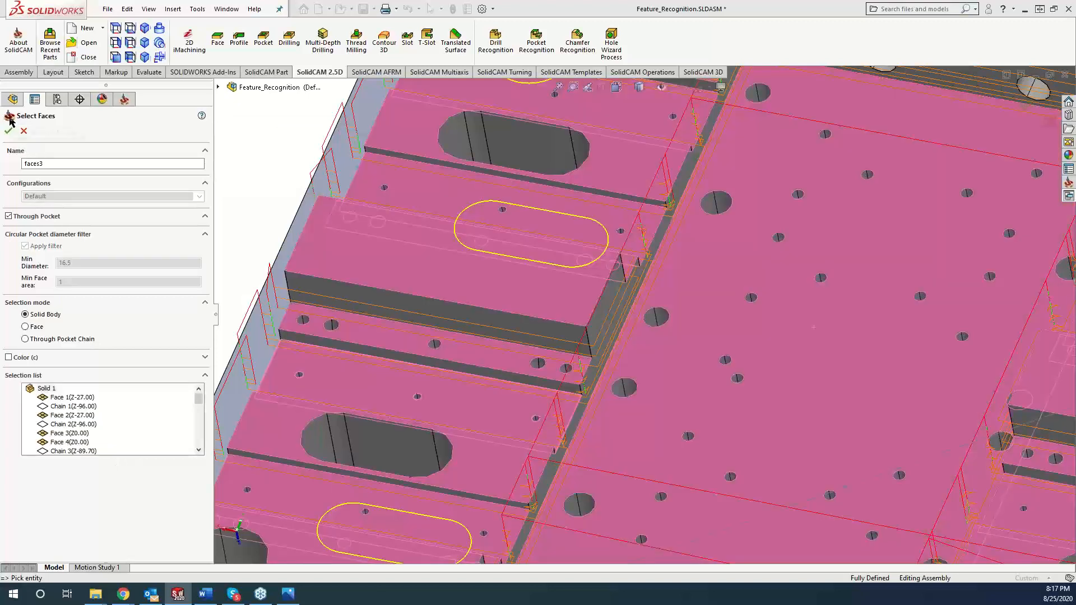
pyautogui.click(8, 130)
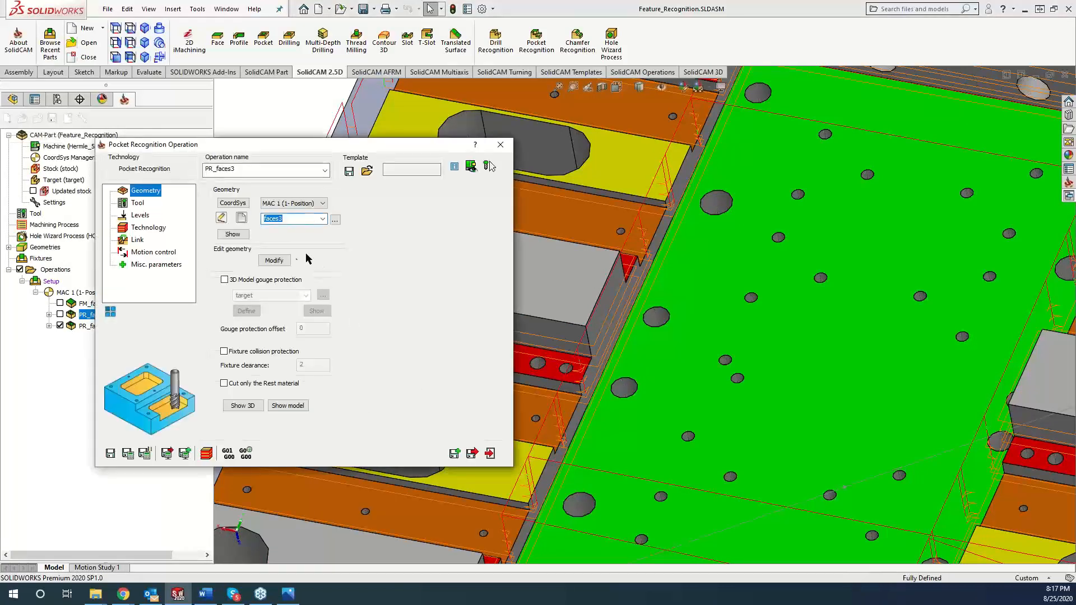
# Save and calculate the pocket recognition operation with the faces3 geometry, accepting the automatic maximum radius/length
pyautogui.click(128, 453)
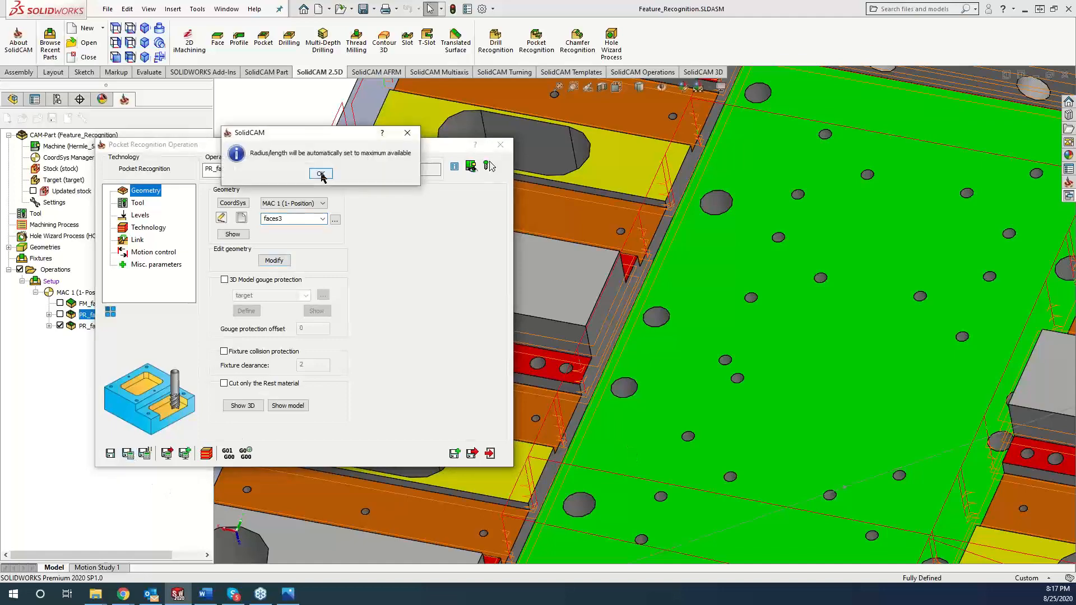
pyautogui.click(321, 174)
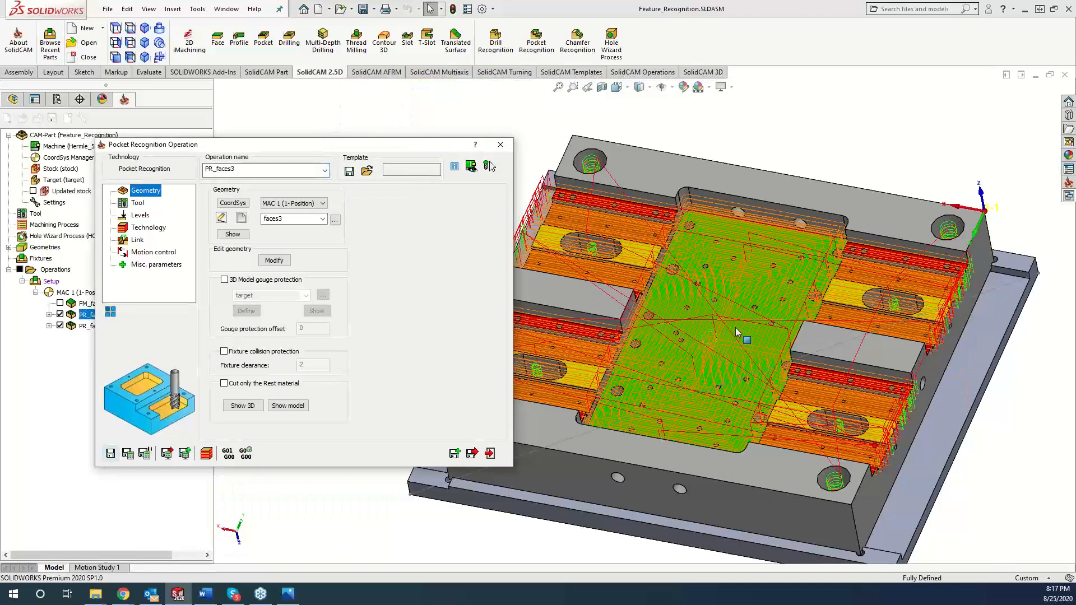
# Examine the through pockets from the block's underside and check the through pocket delta in the geometry modification settings, leaving them unchanged
pyautogui.scroll(3, 736, 332)
pyautogui.moveTo(844, 412); pyautogui.dragTo(956, 312, button='middle')
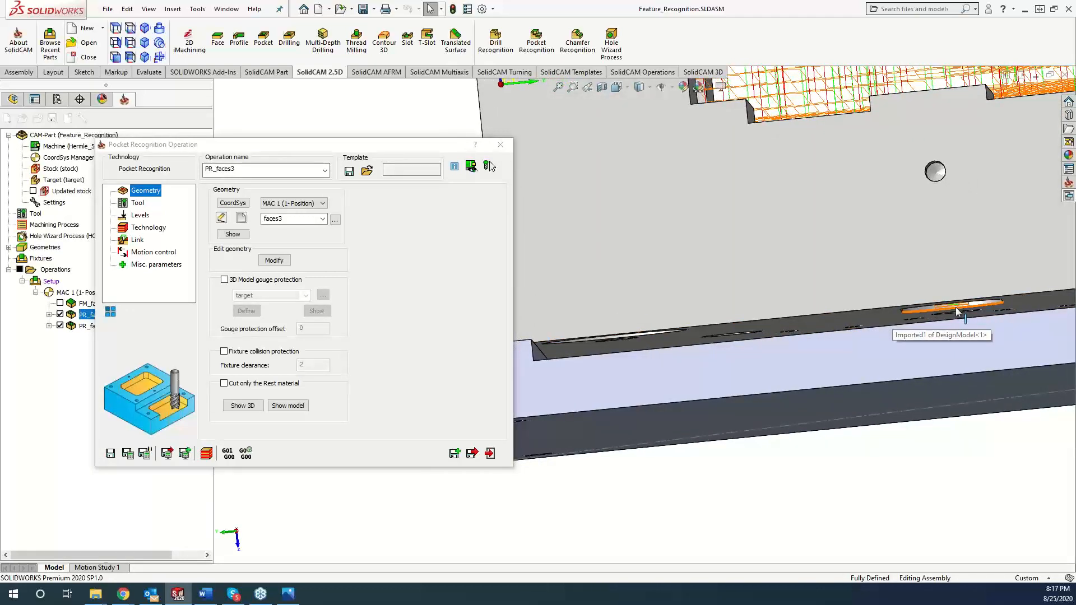
pyautogui.click(274, 261)
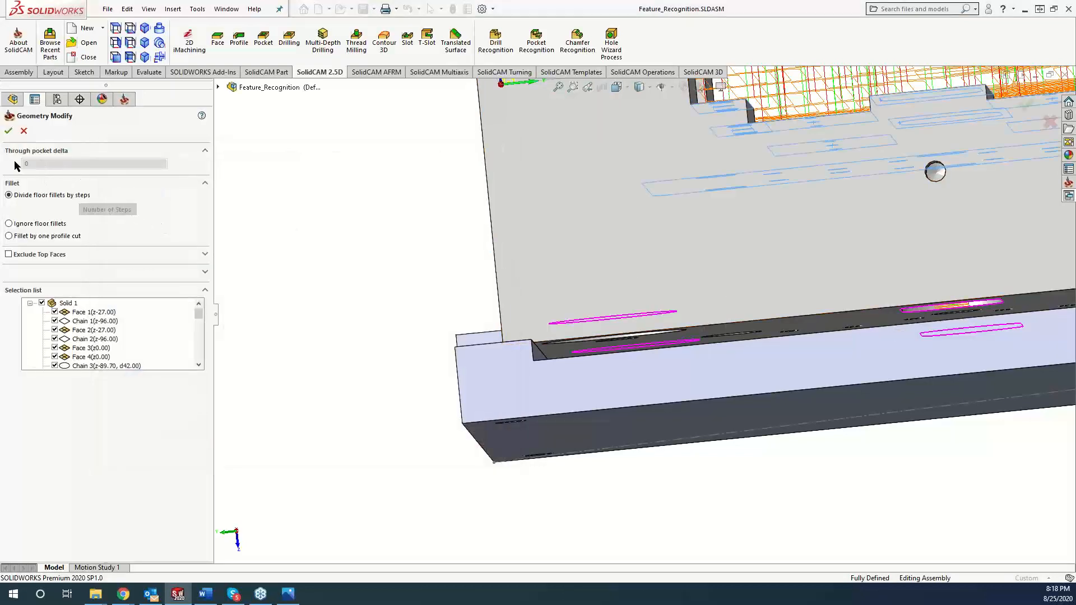
pyautogui.click(25, 131)
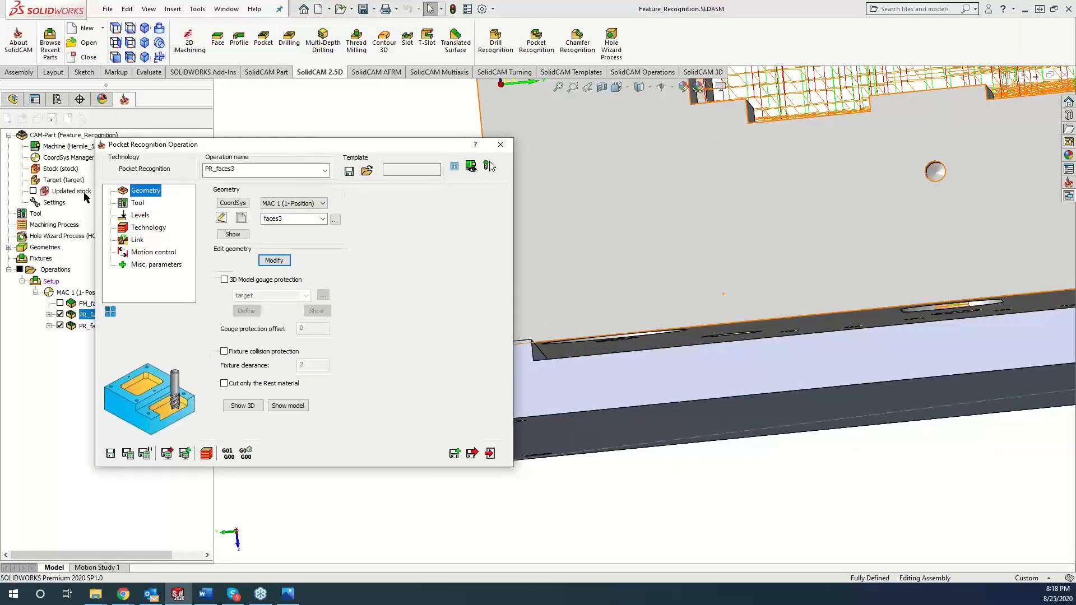
# Define a new faces4 geometry by recognizing pockets on the solid body with a minimum circular pocket diameter of 16.5
pyautogui.click(242, 218)
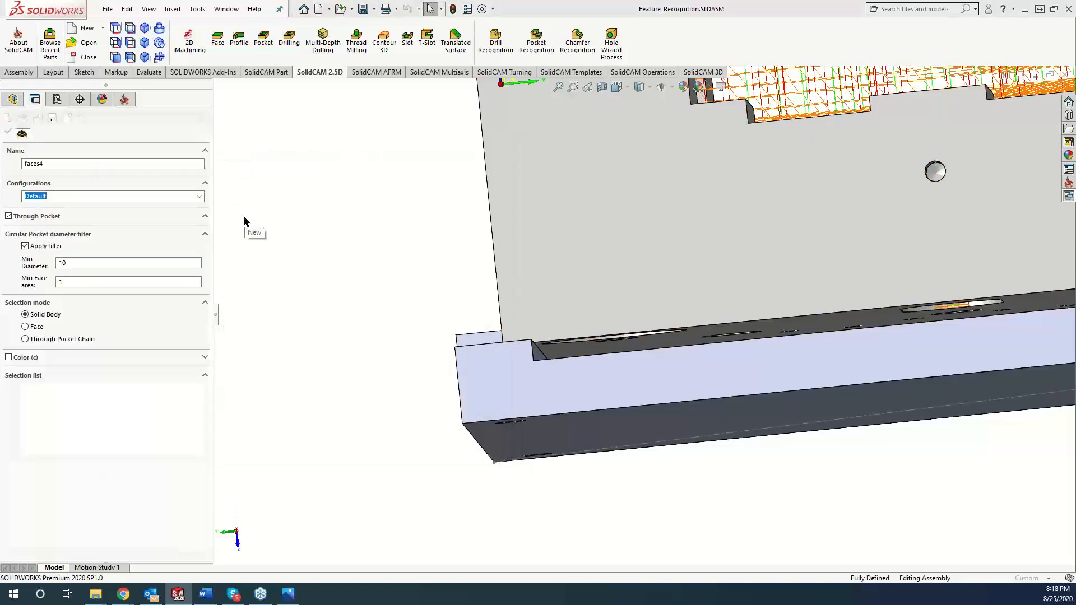
pyautogui.scroll(4, 749, 236)
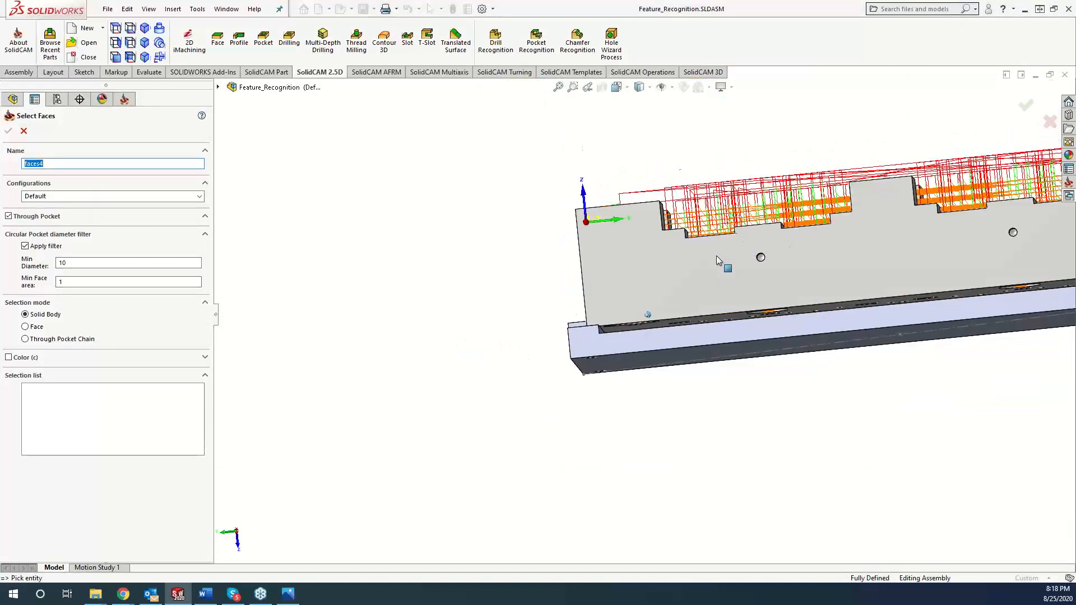
pyautogui.moveTo(716, 255); pyautogui.dragTo(693, 414, button='middle')
pyautogui.scroll(-3, 716, 257)
pyautogui.scroll(6, 715, 259)
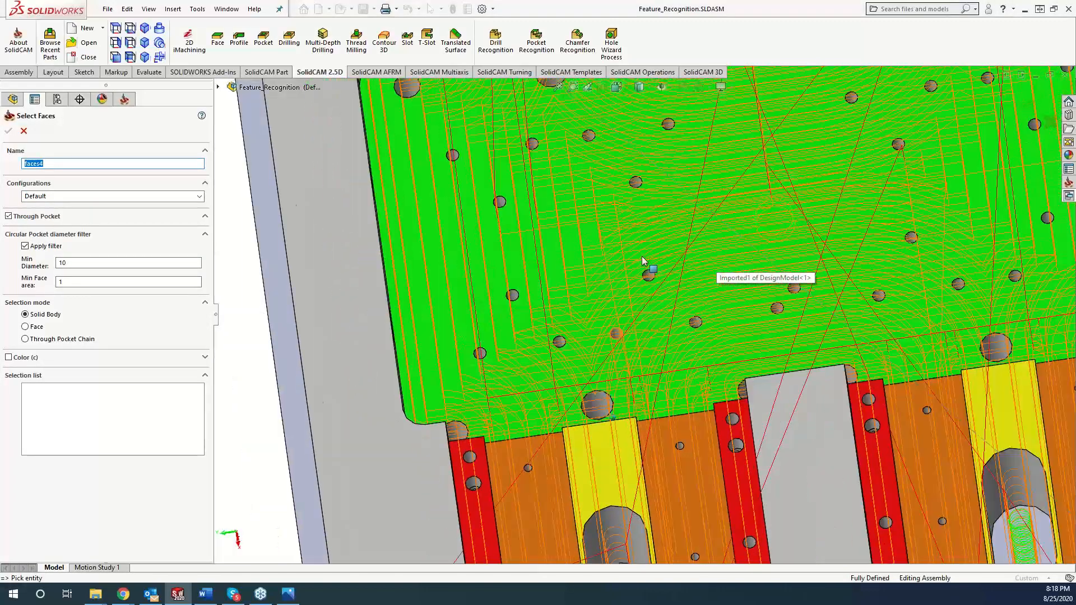
pyautogui.scroll(-1, 635, 261)
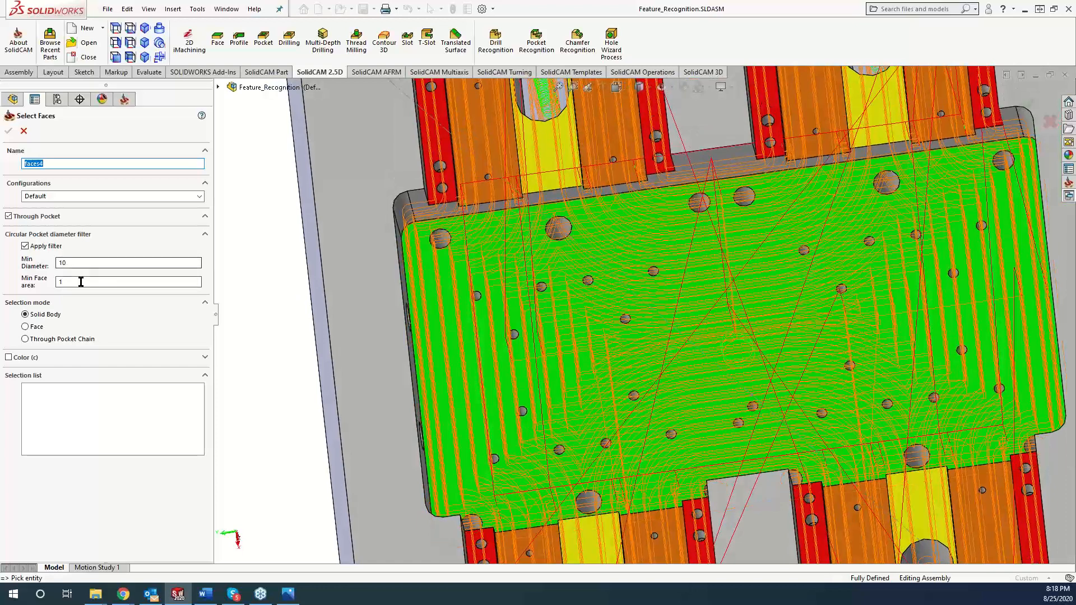
pyautogui.click(74, 263)
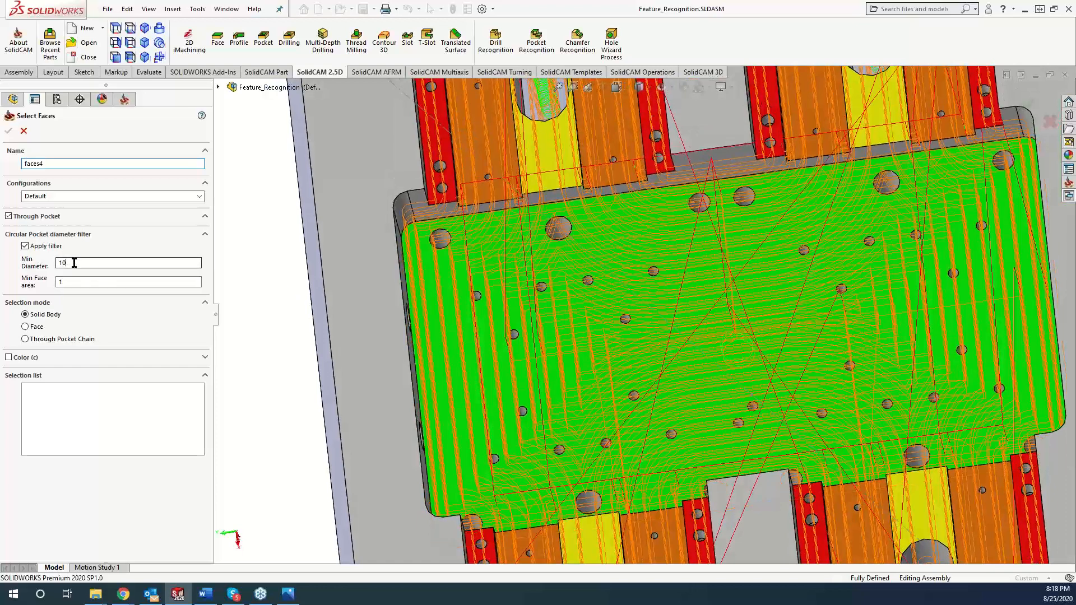
pyautogui.click(569, 234)
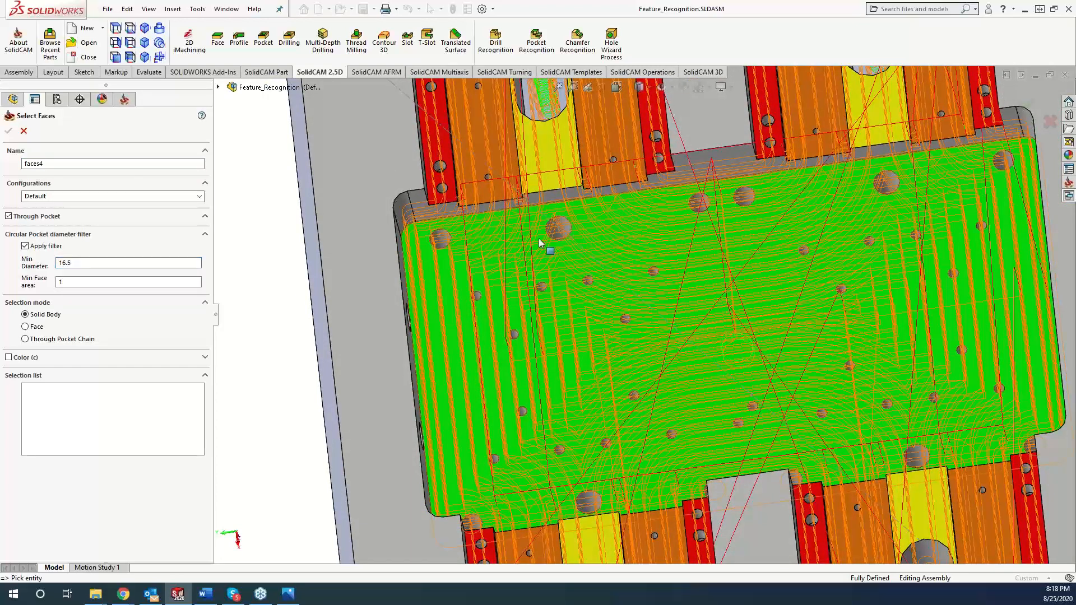
pyautogui.click(352, 179)
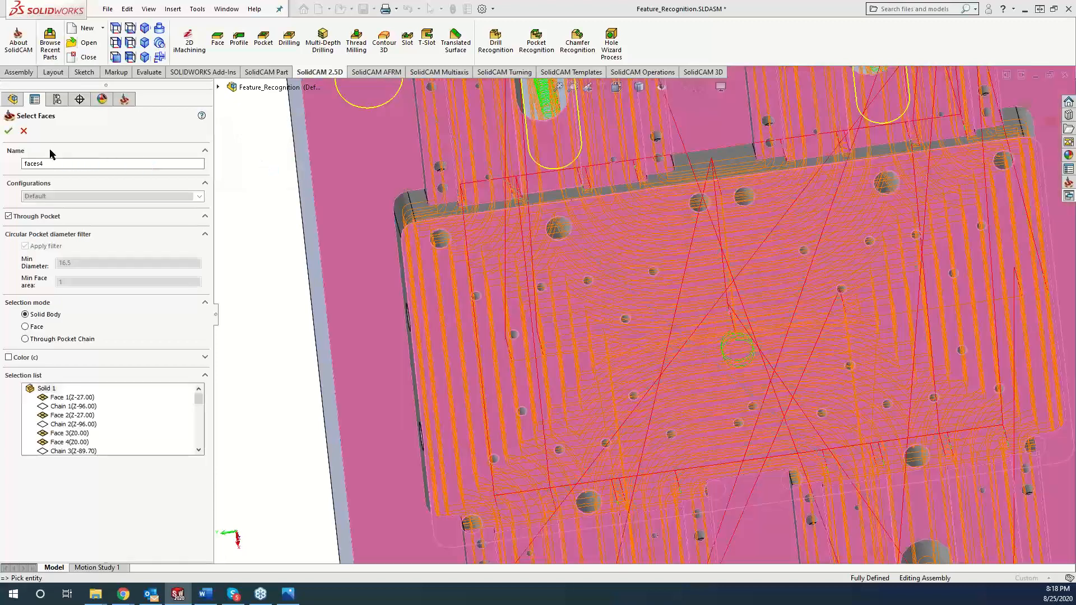
pyautogui.click(8, 133)
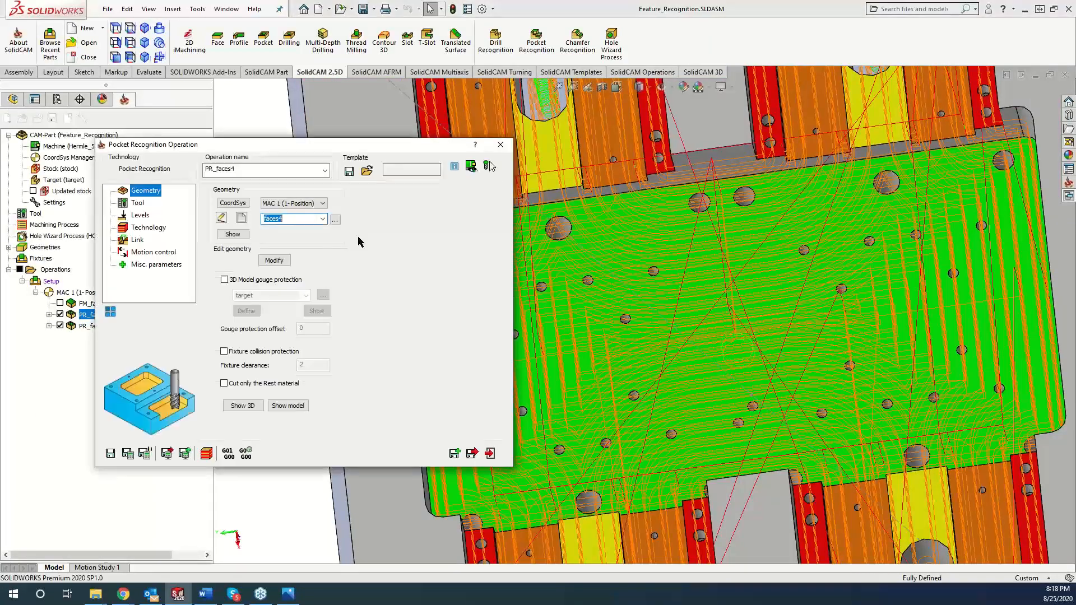
# Check the operation's levels, tool and geometry modification settings for a way to extend the through pockets
pyautogui.click(140, 216)
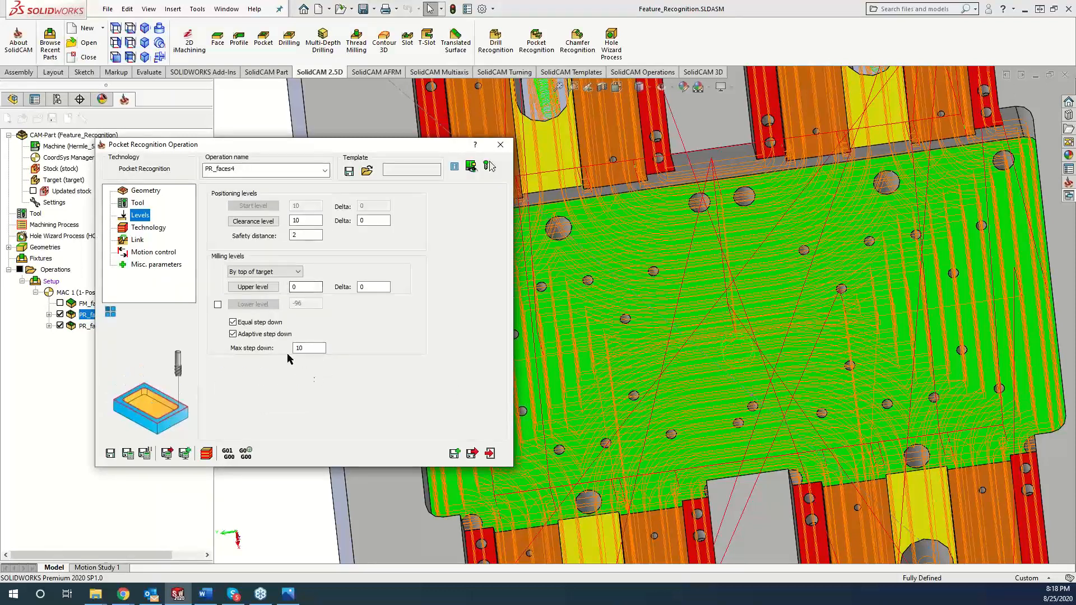
pyautogui.click(137, 204)
pyautogui.click(145, 192)
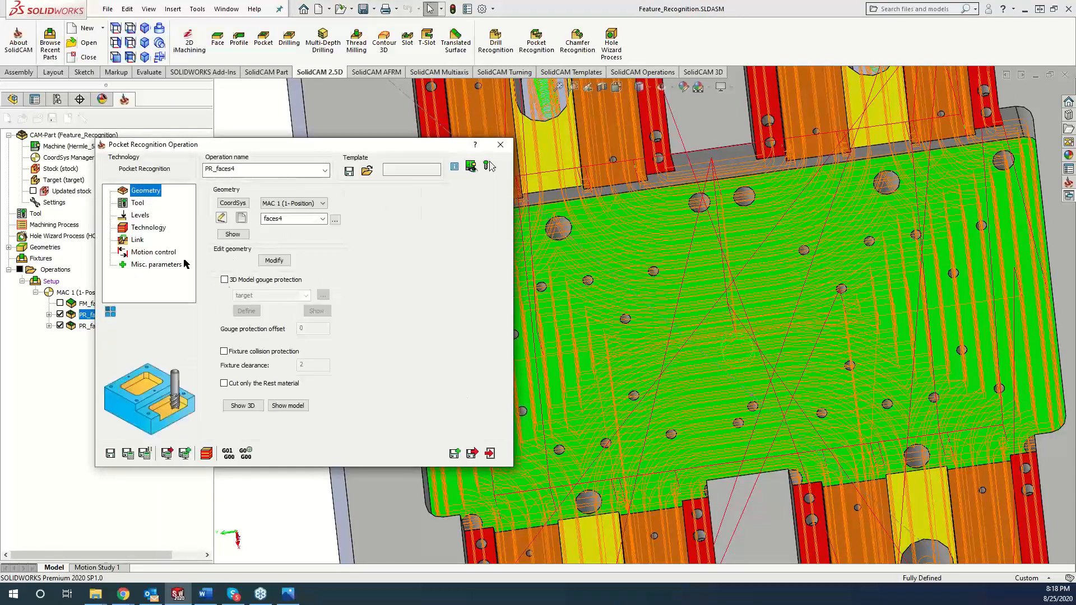
pyautogui.click(275, 260)
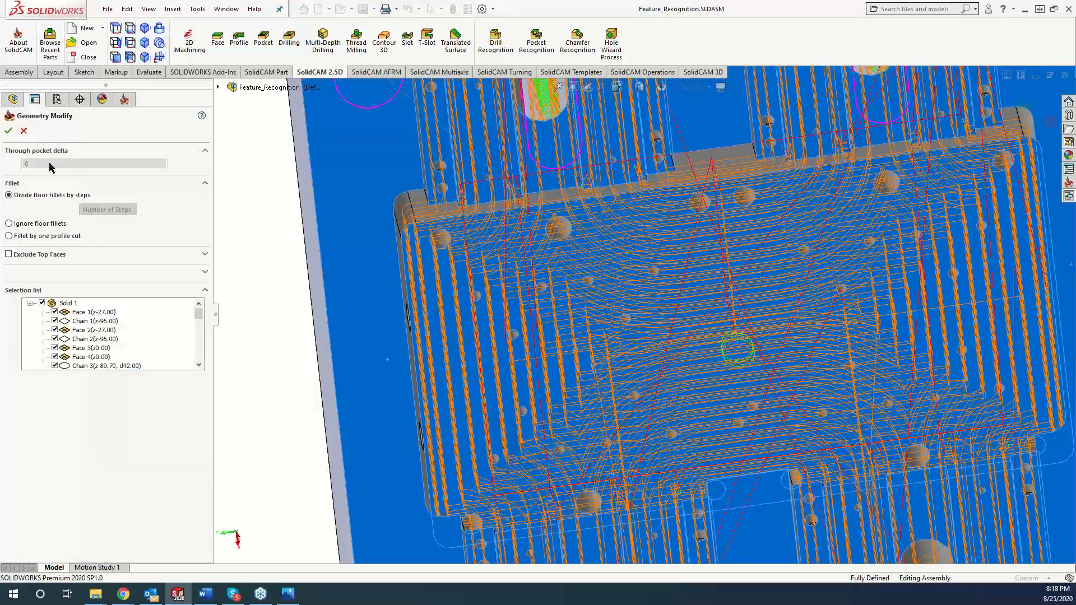
pyautogui.click(23, 131)
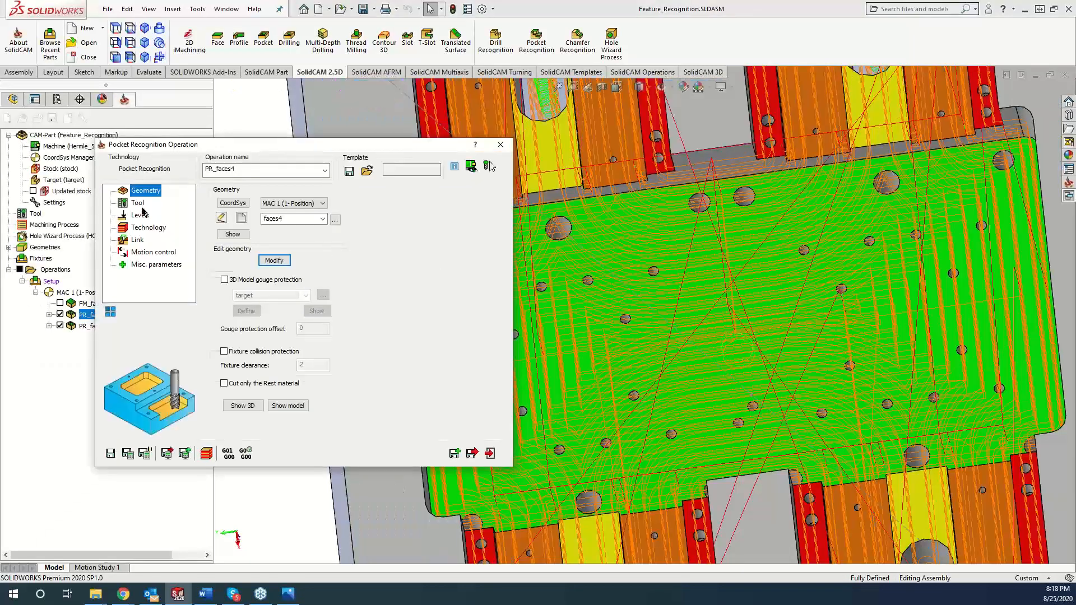
# Enable the operation's custom lower level at -110, and save and calculate the operation, accepting the automatic maximum radius/length
pyautogui.click(141, 215)
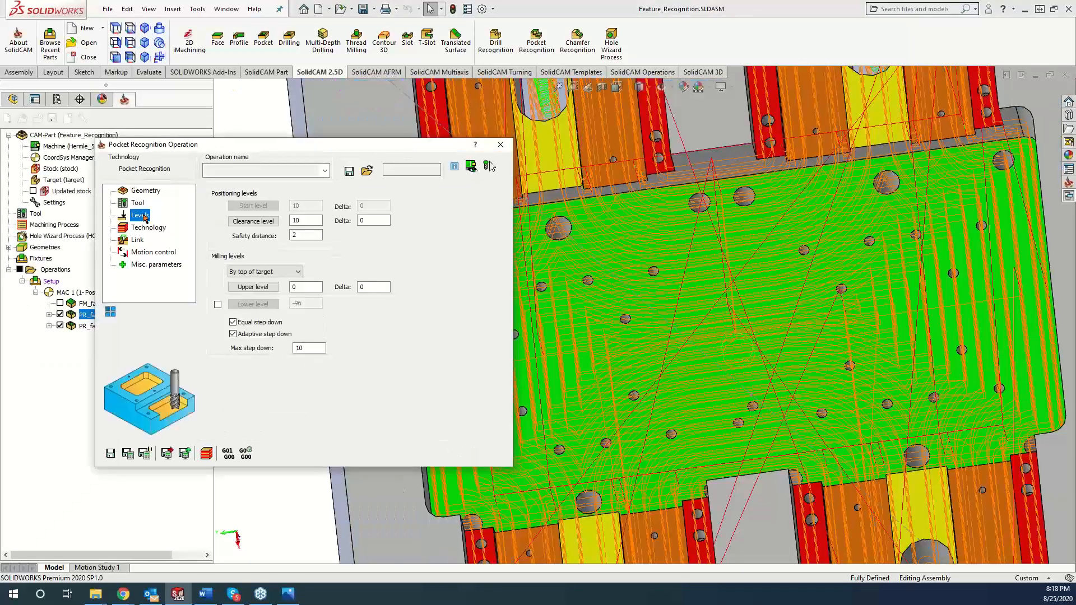
pyautogui.click(217, 304)
pyautogui.click(250, 305)
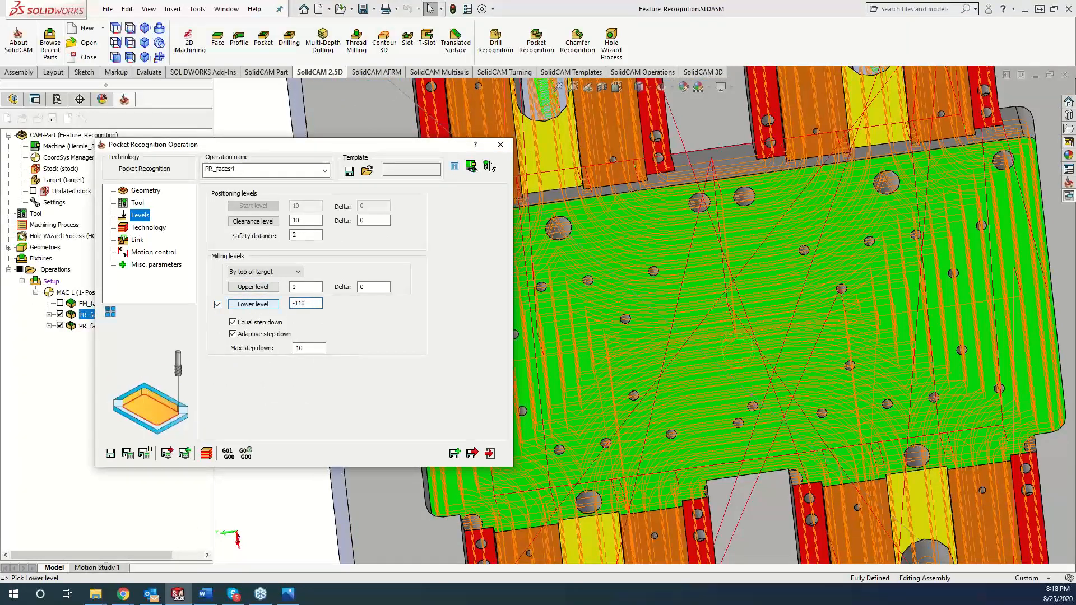
pyautogui.click(128, 457)
pyautogui.click(322, 171)
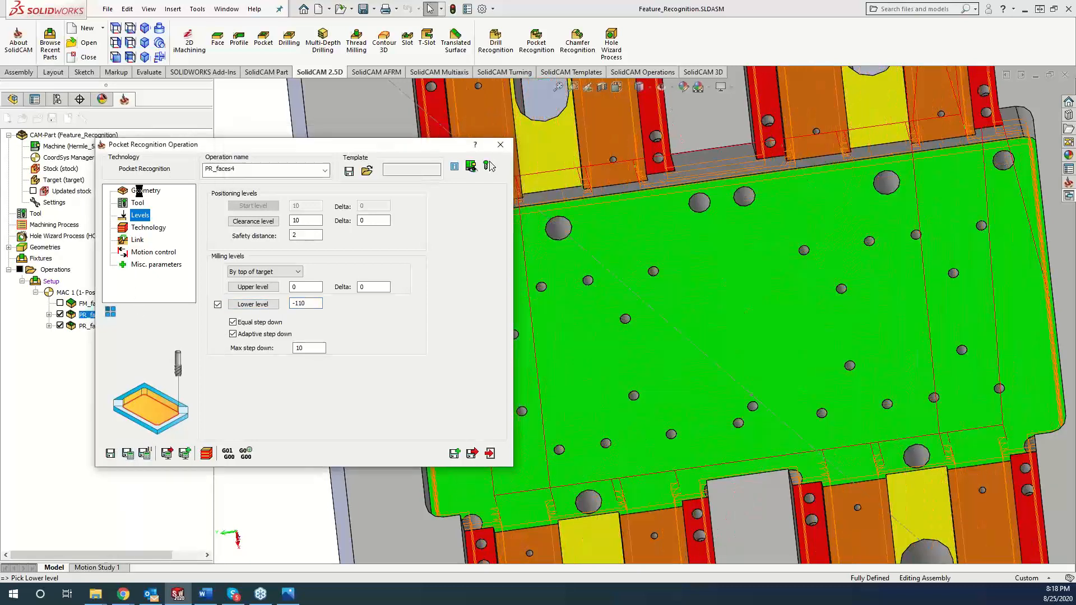
# Examine the slot chain, the 42 mm circular chain and the through pocket delta in the geometry modification settings, and close them
pyautogui.click(139, 191)
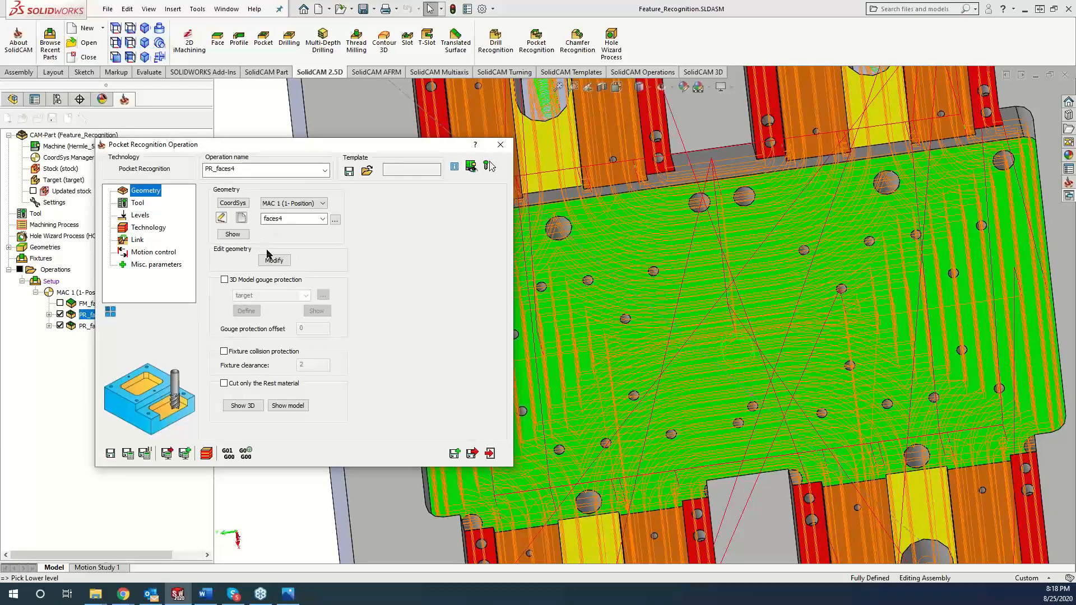
pyautogui.click(273, 260)
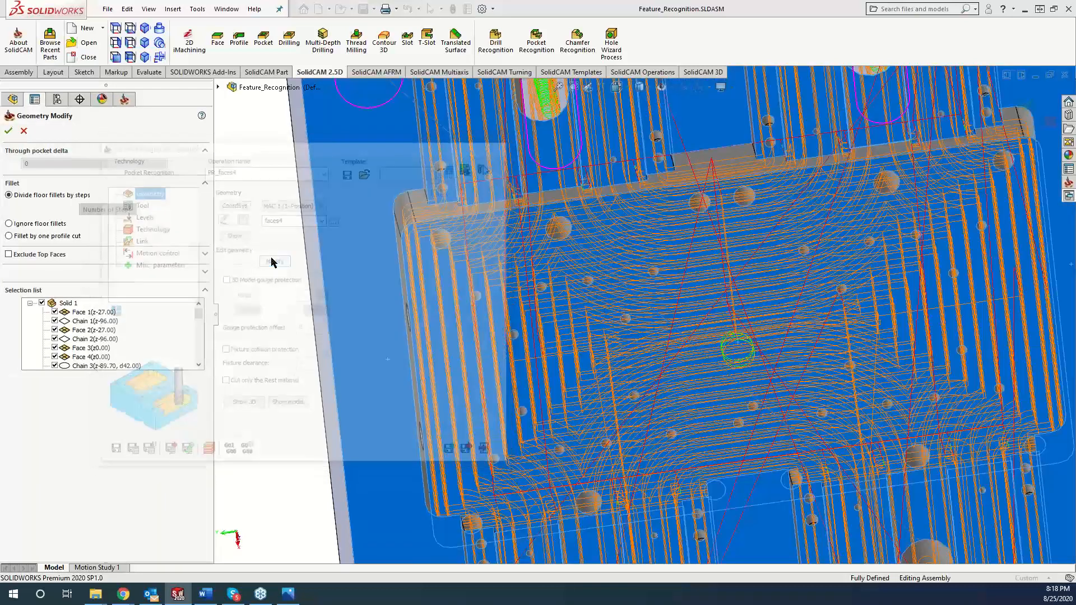
pyautogui.click(99, 321)
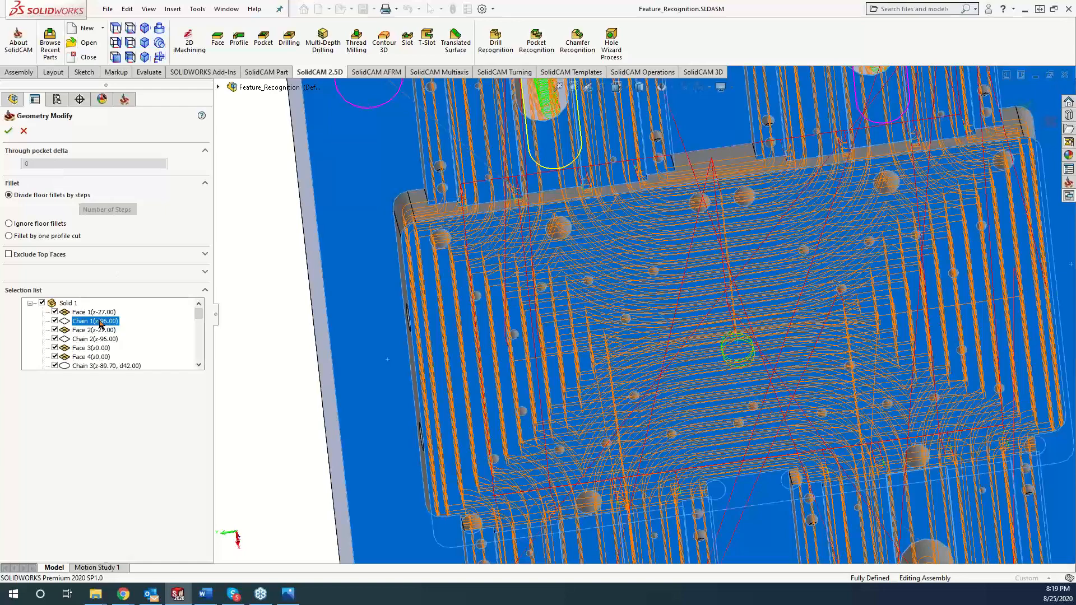
pyautogui.click(10, 163)
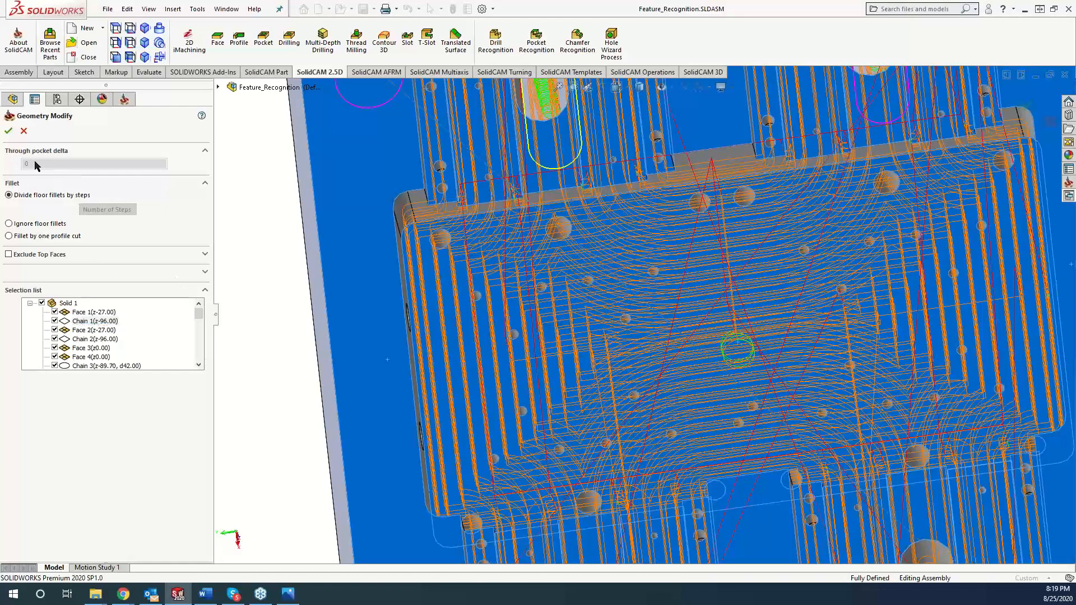
pyautogui.hotkey('ctrl', '7')
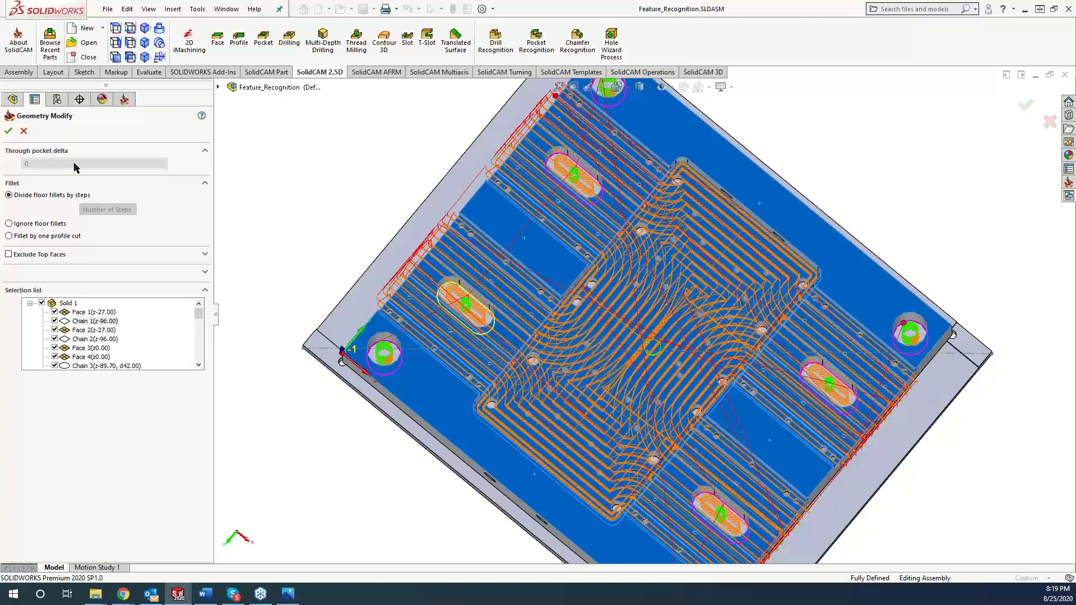
pyautogui.click(96, 366)
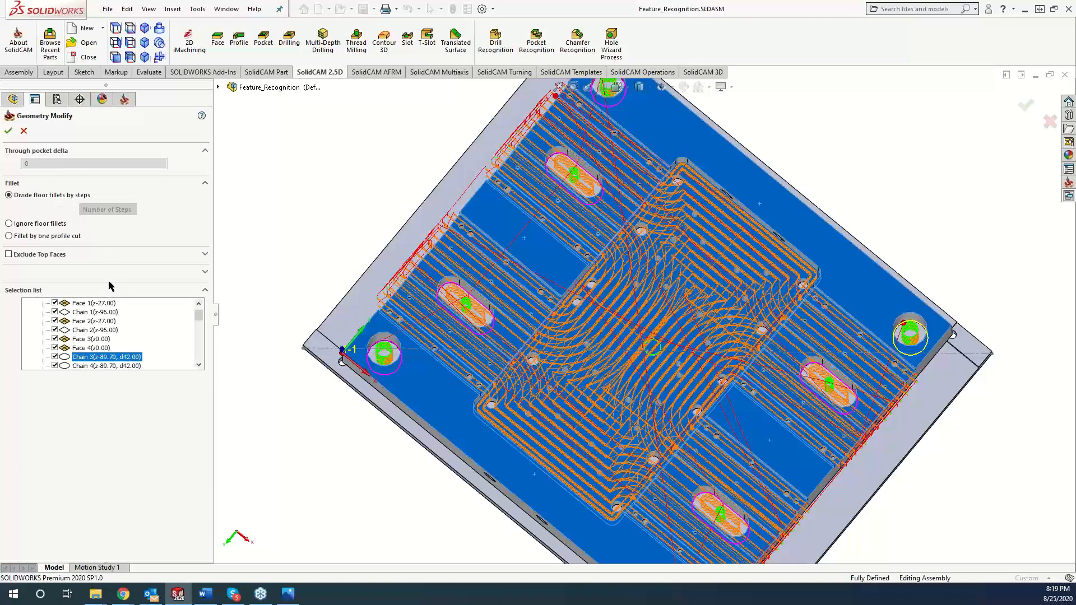
pyautogui.click(205, 273)
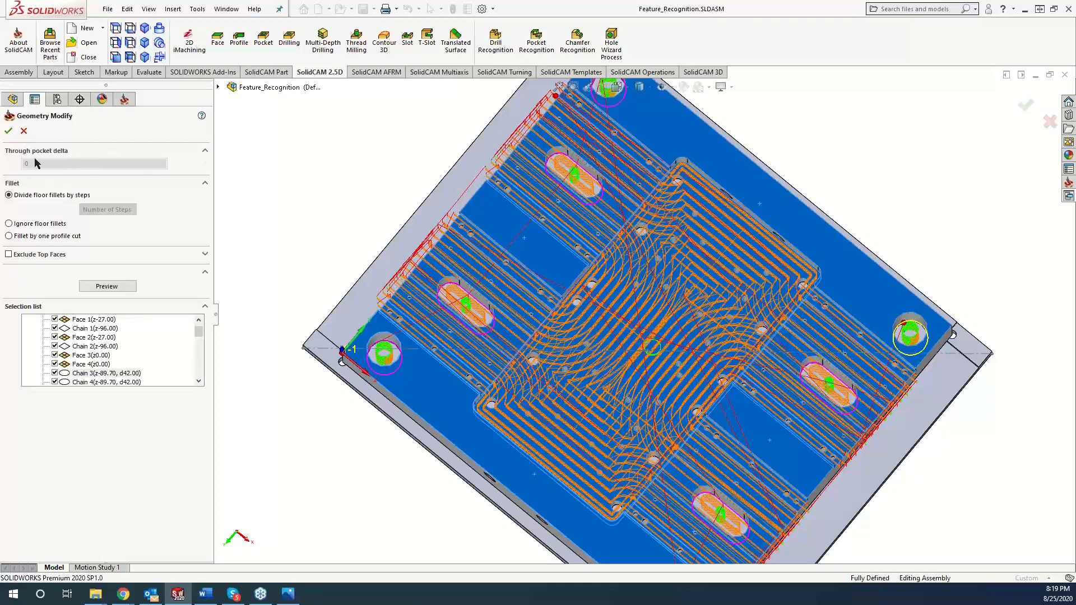
pyautogui.click(9, 131)
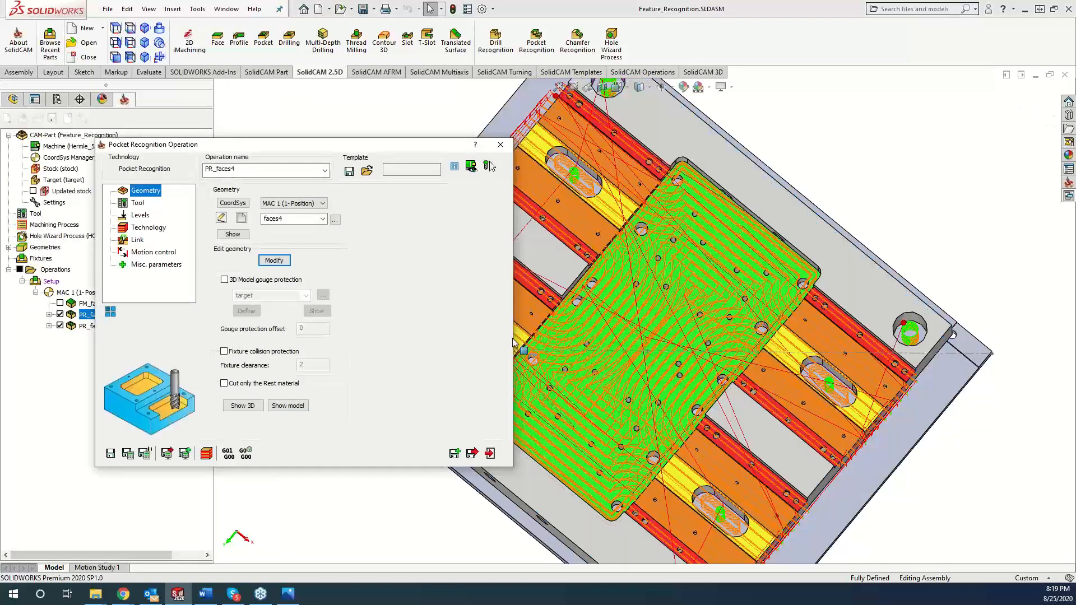
# Exit the PR_faces4 pocket recognition operation without saving it again
pyautogui.click(565, 507)
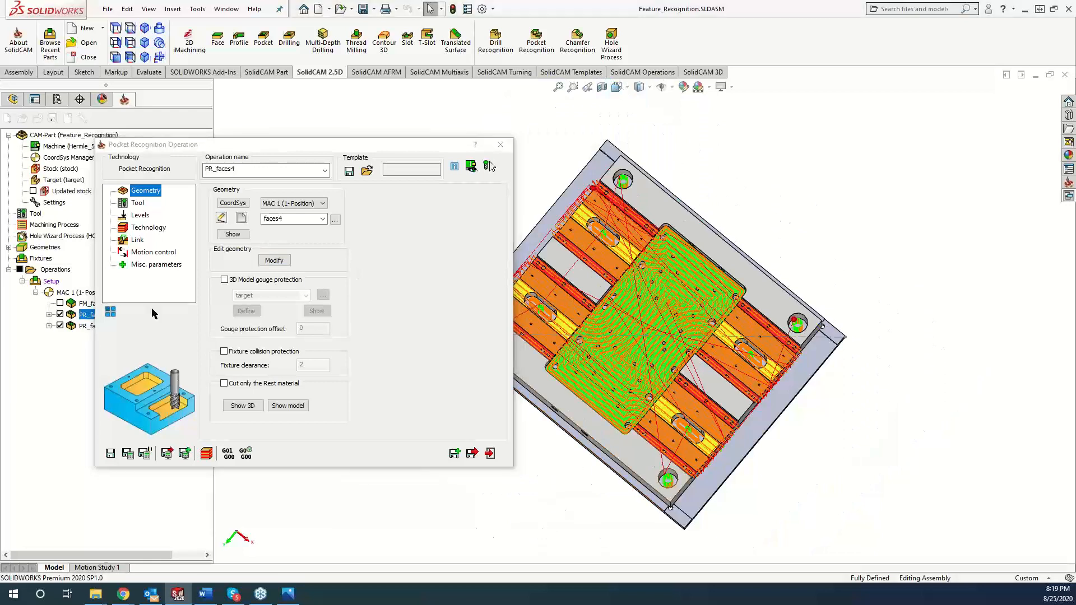
pyautogui.click(500, 145)
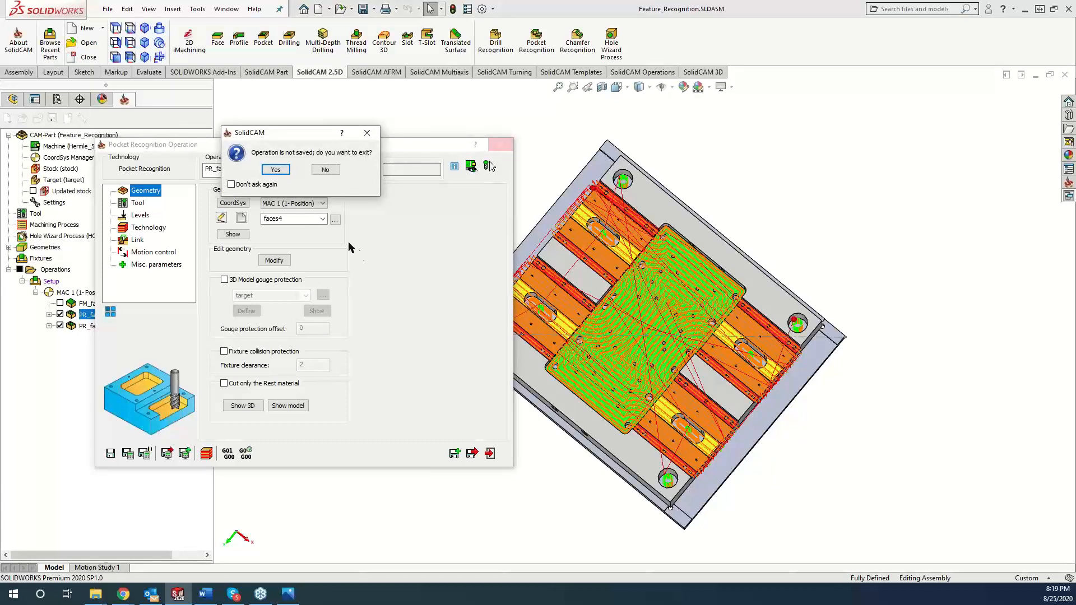
pyautogui.click(283, 170)
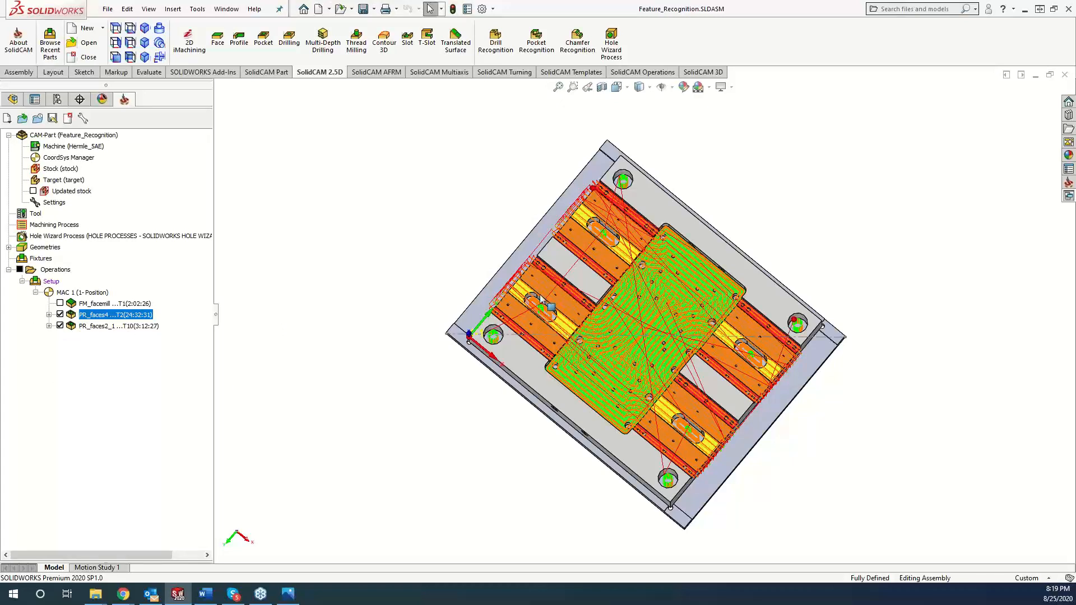
# Close the Feature_Recognition CAM-Part and open the recent EXERCISE17 CAM-Part from the Built Parts folder
pyautogui.click(68, 118)
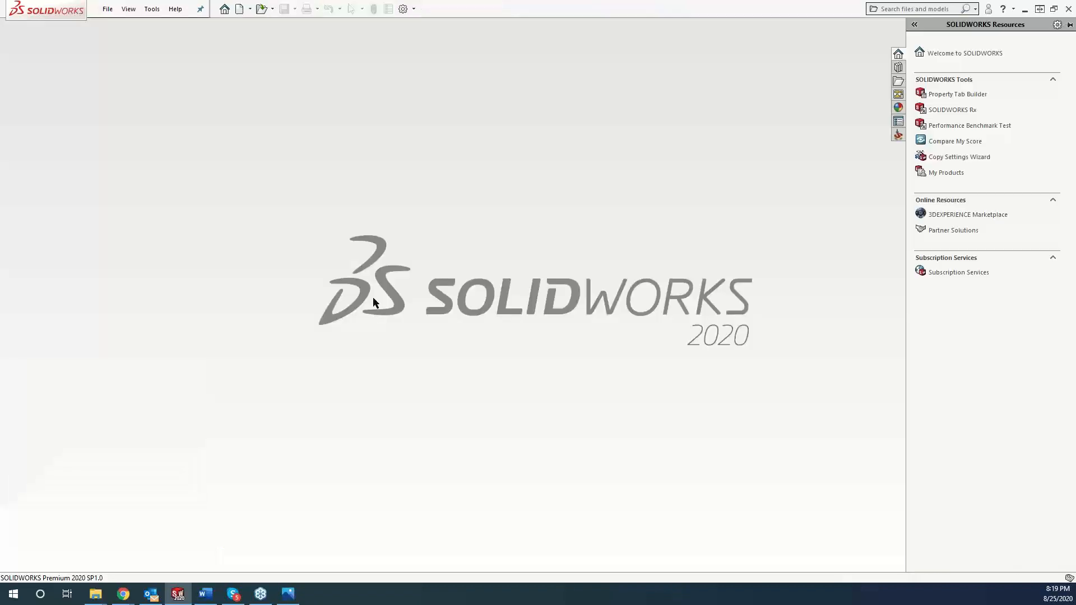
pyautogui.click(152, 9)
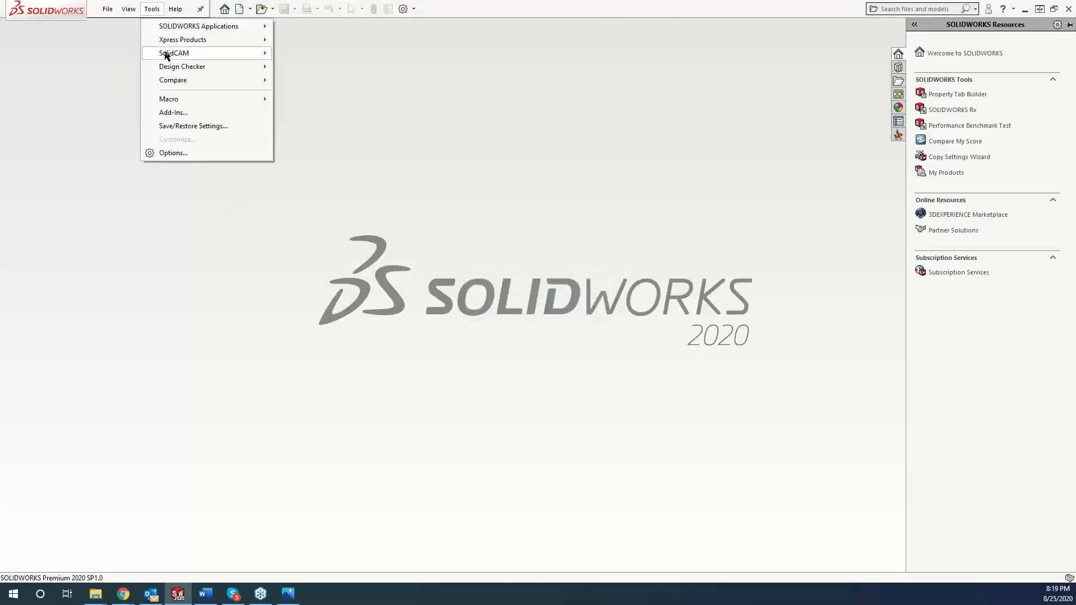
pyautogui.moveTo(167, 56)
pyautogui.moveTo(355, 291)
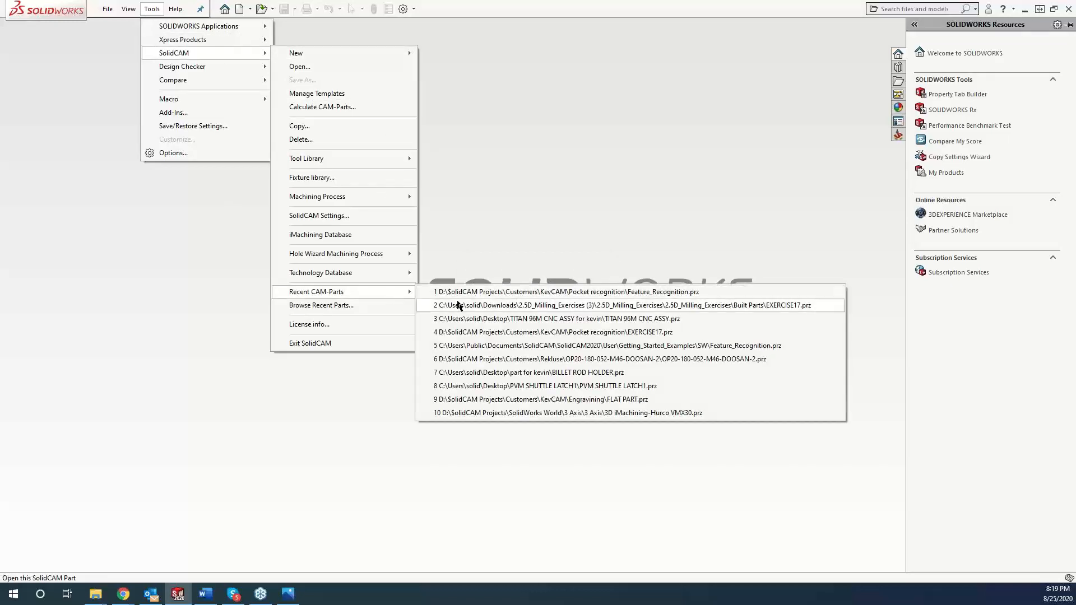
pyautogui.click(458, 306)
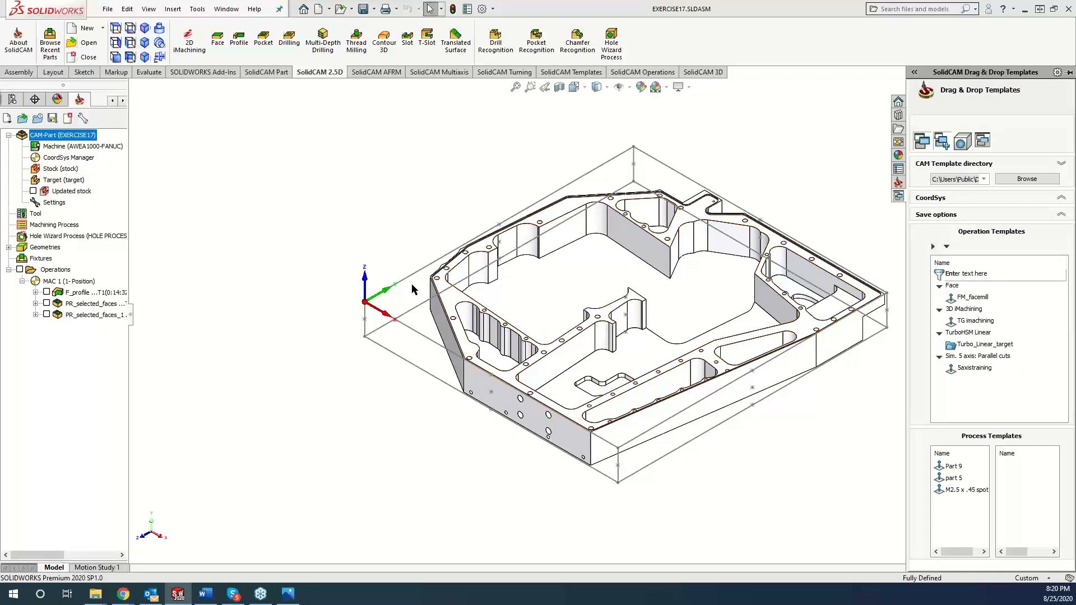
# Delete both existing pocket recognition operations, PR_selected_faces and PR_selected_faces_1, keeping only the profile operation
pyautogui.click(101, 306)
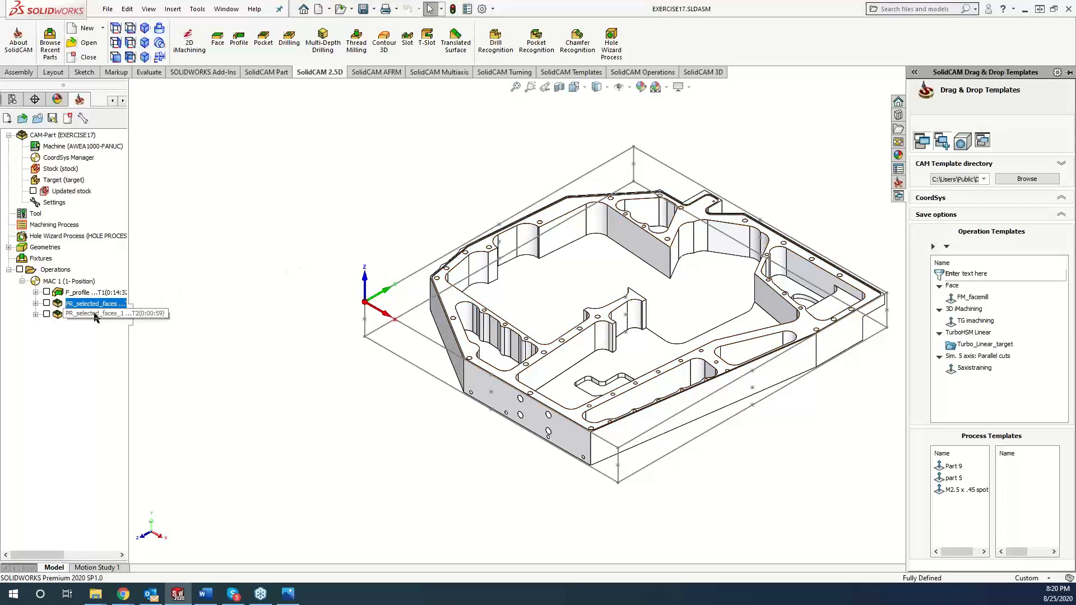
pyautogui.keyDown('ctrl'); pyautogui.click(95, 315); pyautogui.keyUp('ctrl')
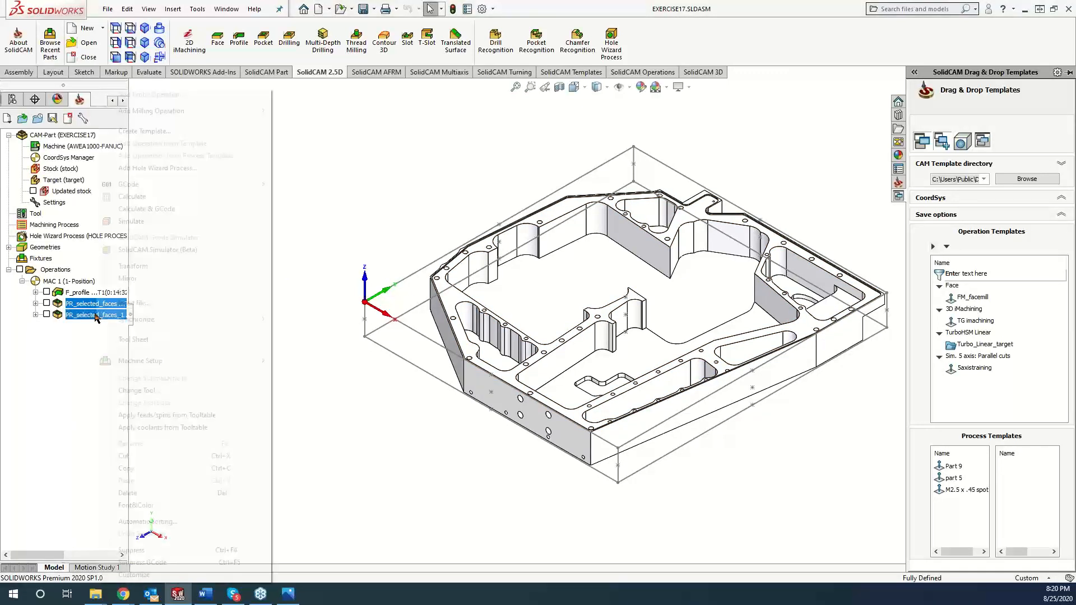
pyautogui.rightClick(96, 315)
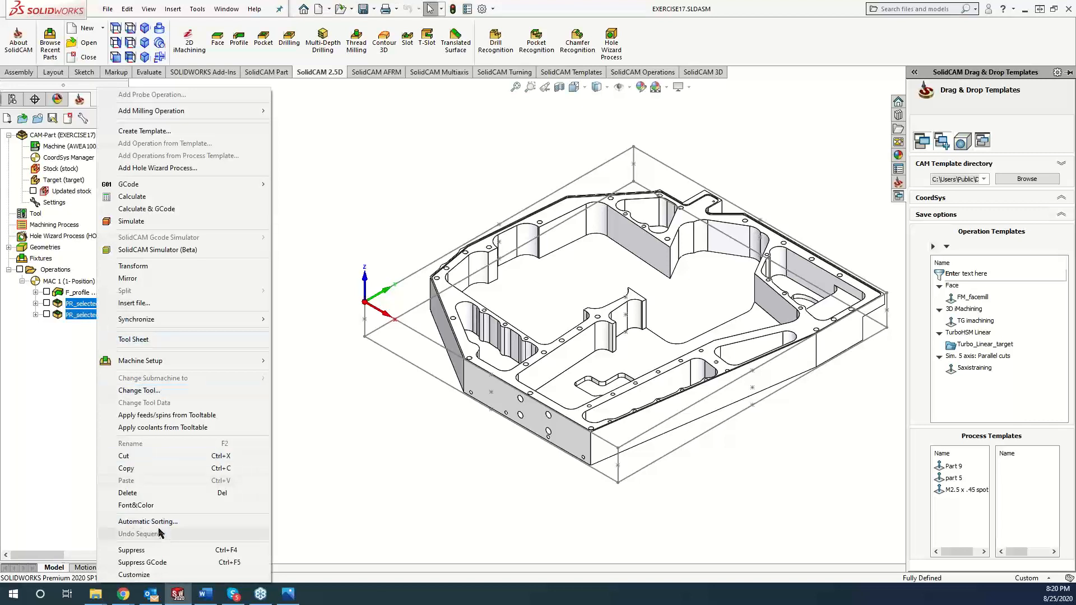
pyautogui.click(147, 493)
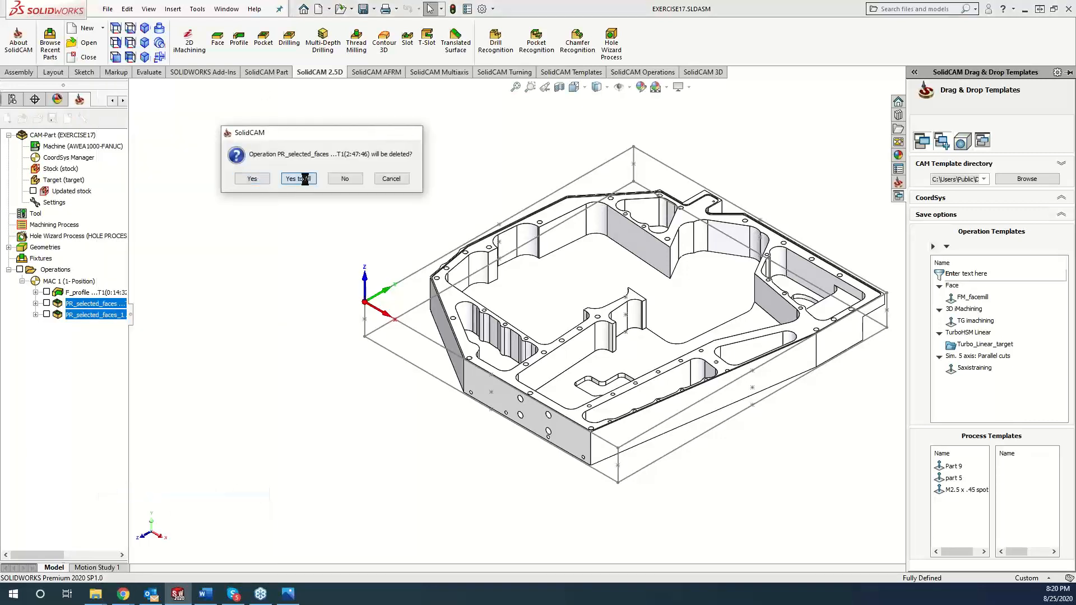
pyautogui.click(303, 179)
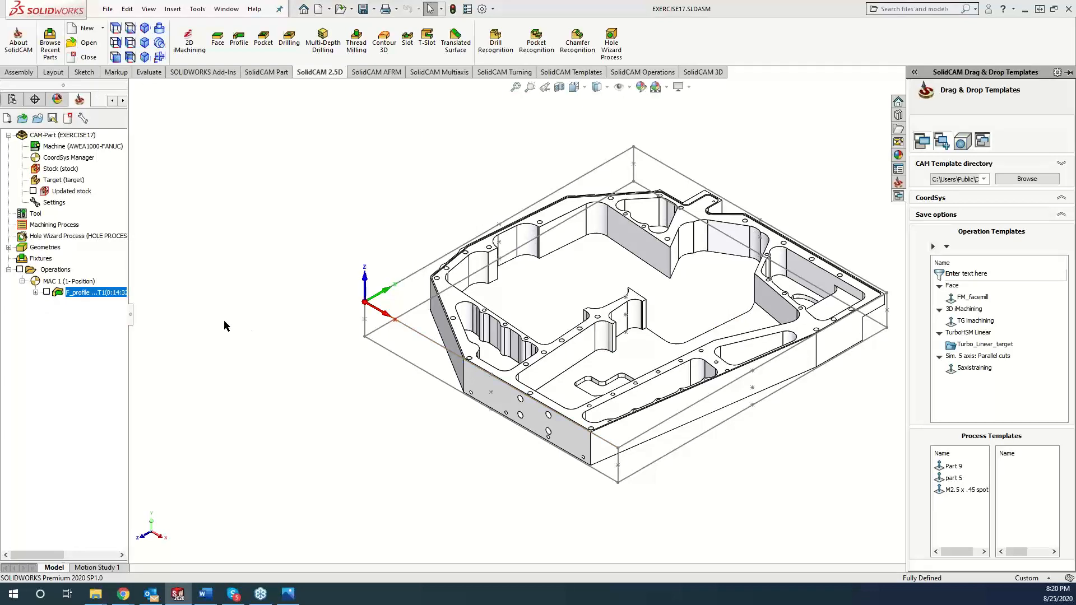
# Examine the part's pocket floors and top face to identify the open, closed and through pockets
pyautogui.moveTo(414, 281); pyautogui.dragTo(620, 335, button='middle')
pyautogui.scroll(-1, 616, 343)
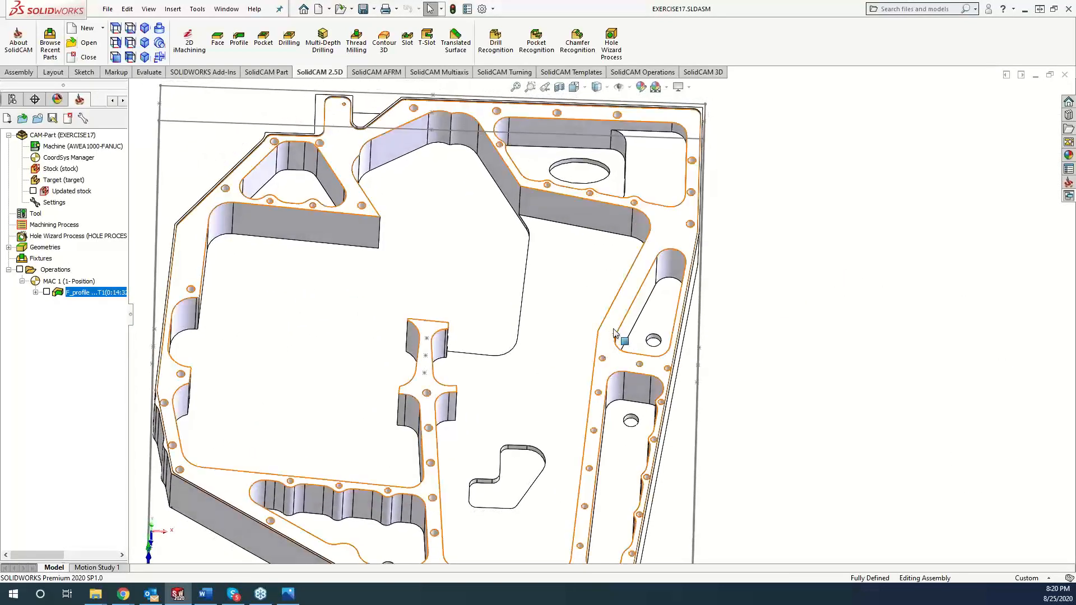
pyautogui.click(658, 173)
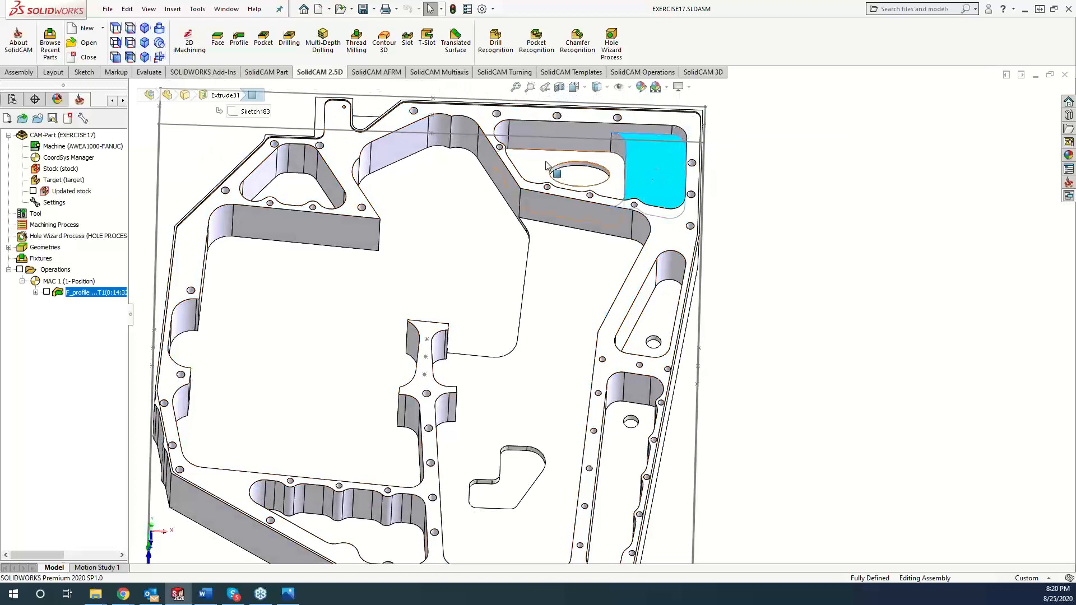
pyautogui.click(648, 316)
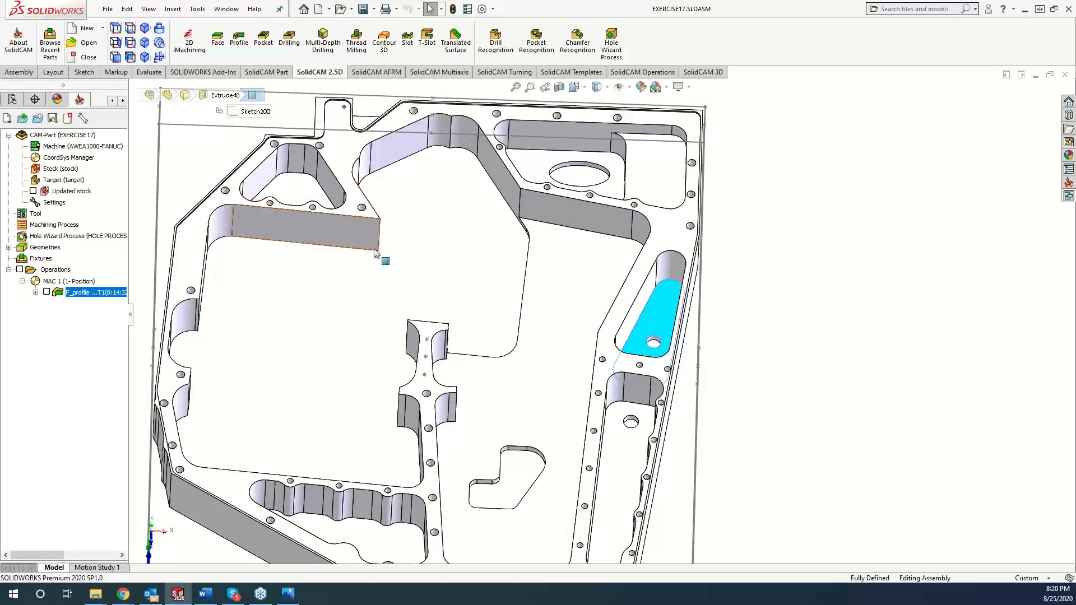
pyautogui.scroll(3, 379, 259)
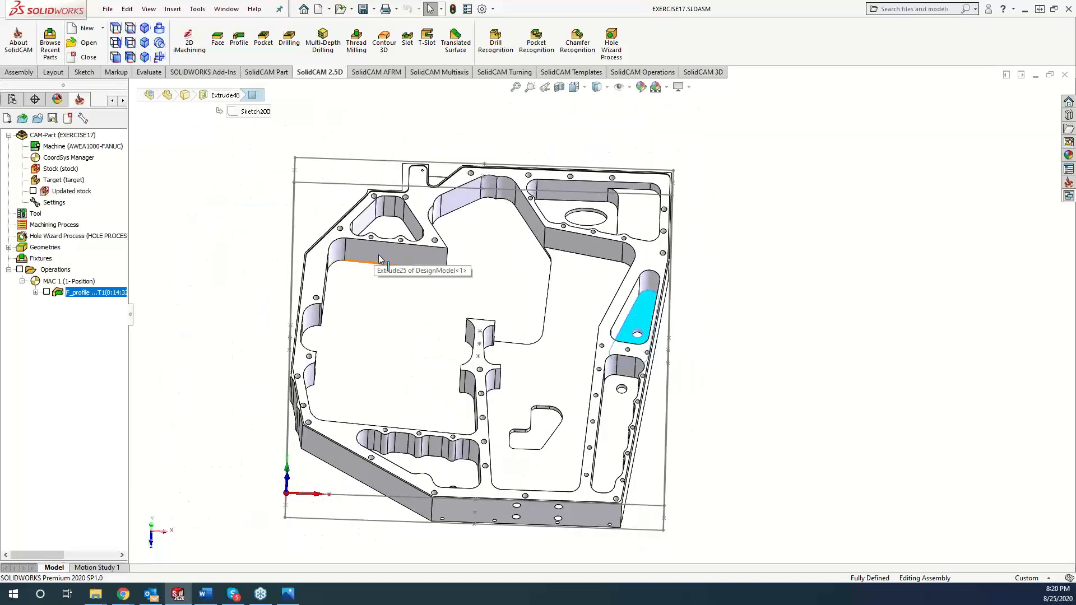
pyautogui.click(426, 206)
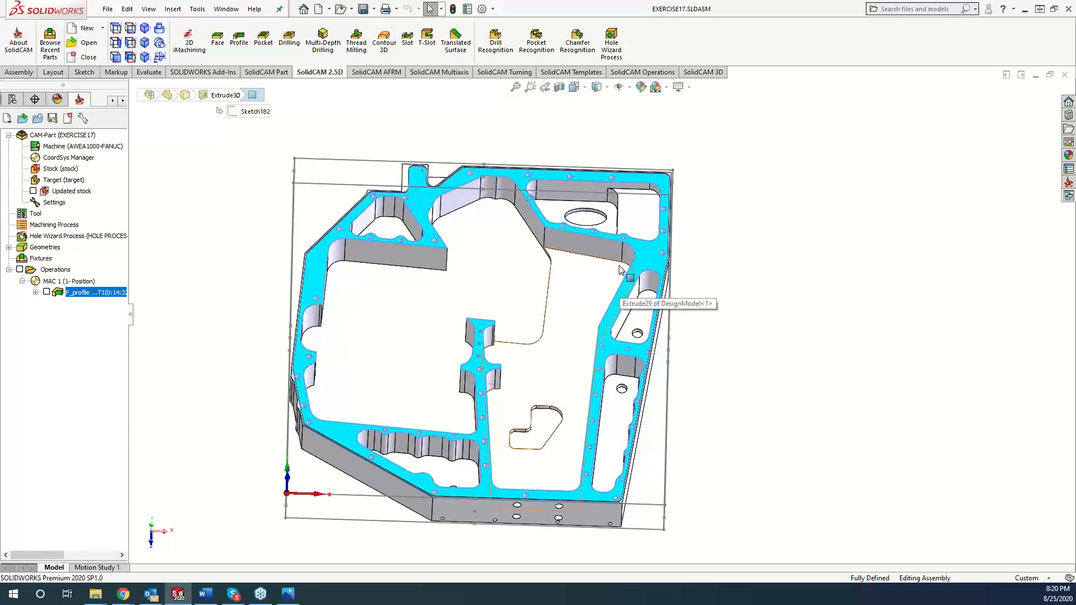
# Start a Pocket Recognition operation and define its geometry from the solid body, with a minimum circular pocket diameter of 12.7
pyautogui.click(536, 46)
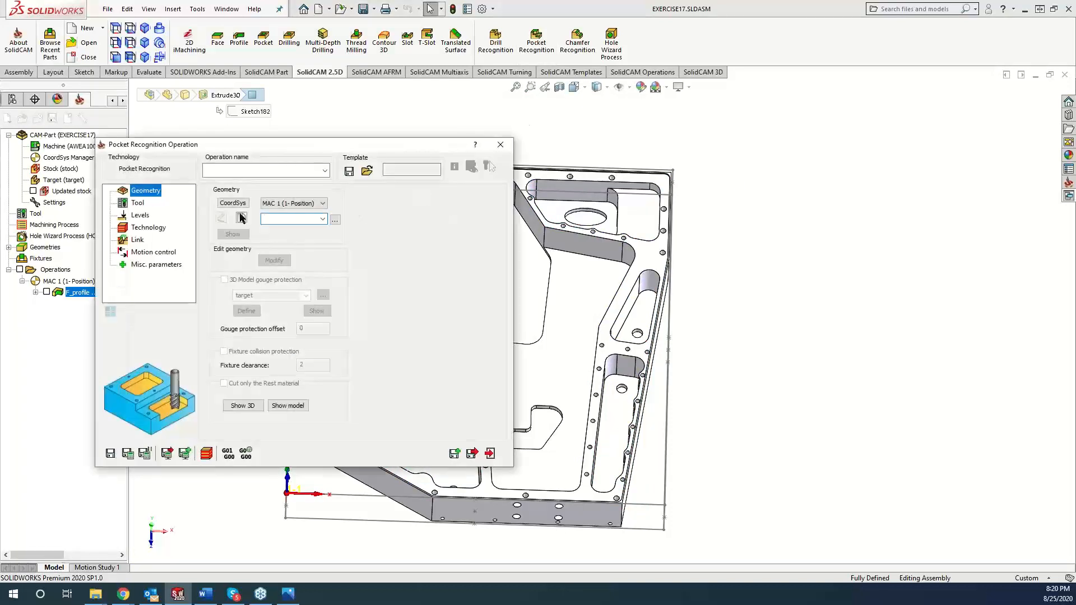
pyautogui.click(241, 214)
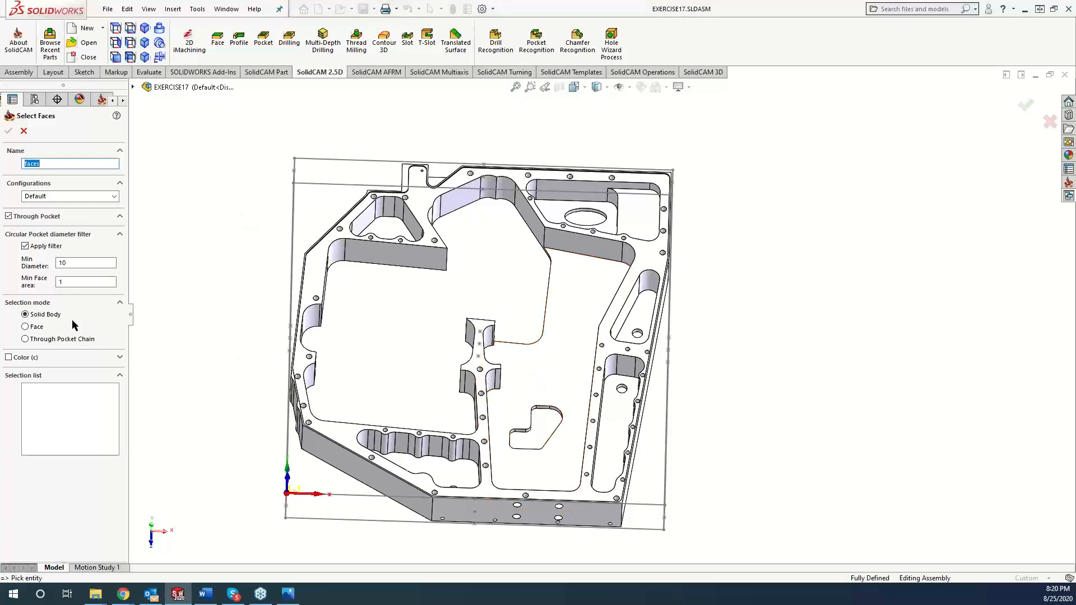
pyautogui.click(75, 263)
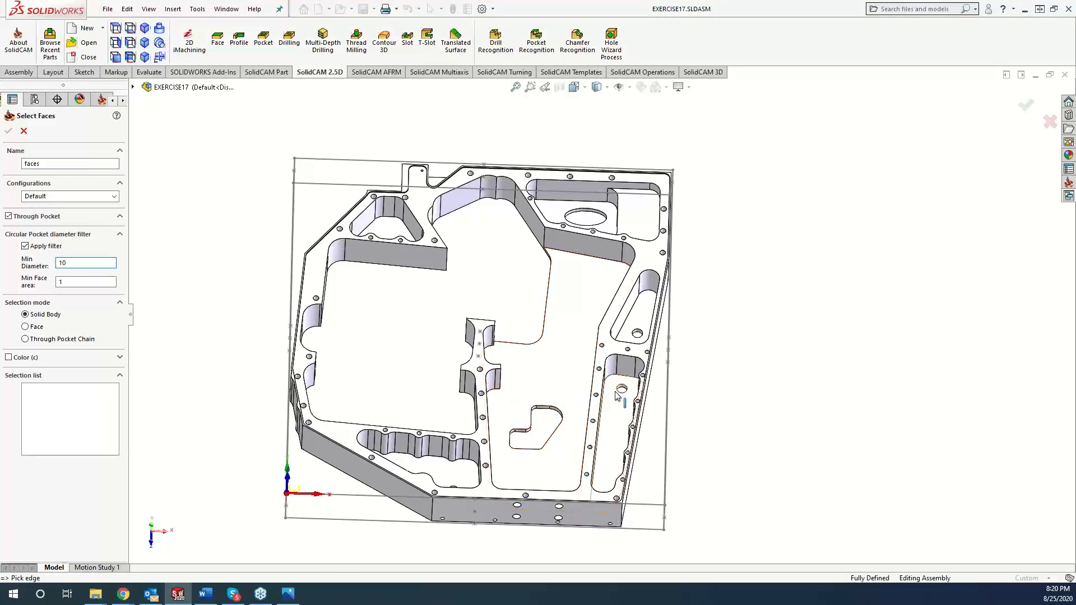
pyautogui.press('BackSpace')
pyautogui.write('2.7')
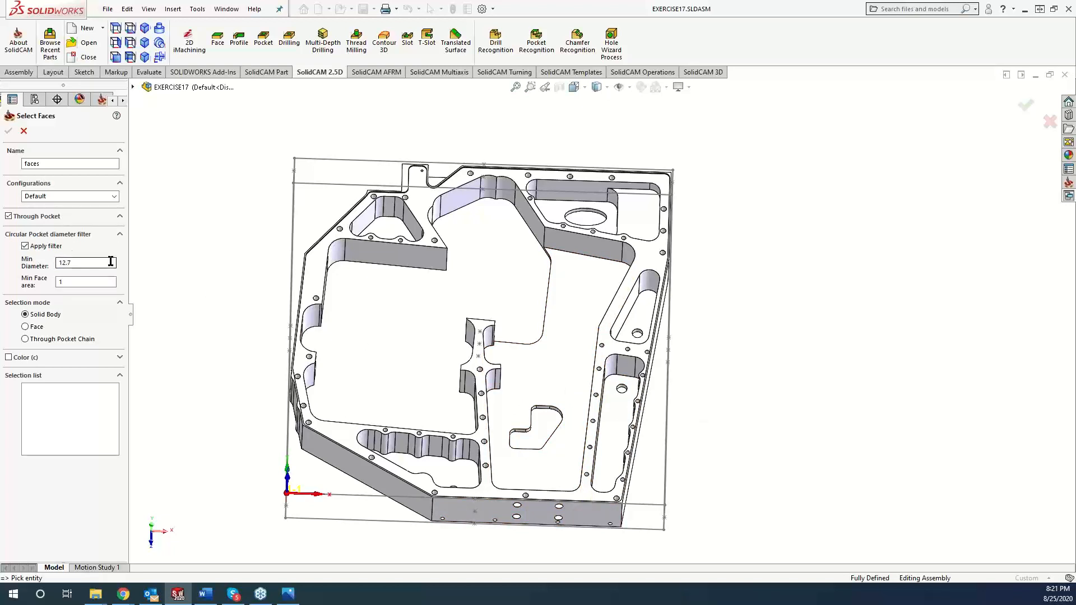
pyautogui.click(547, 367)
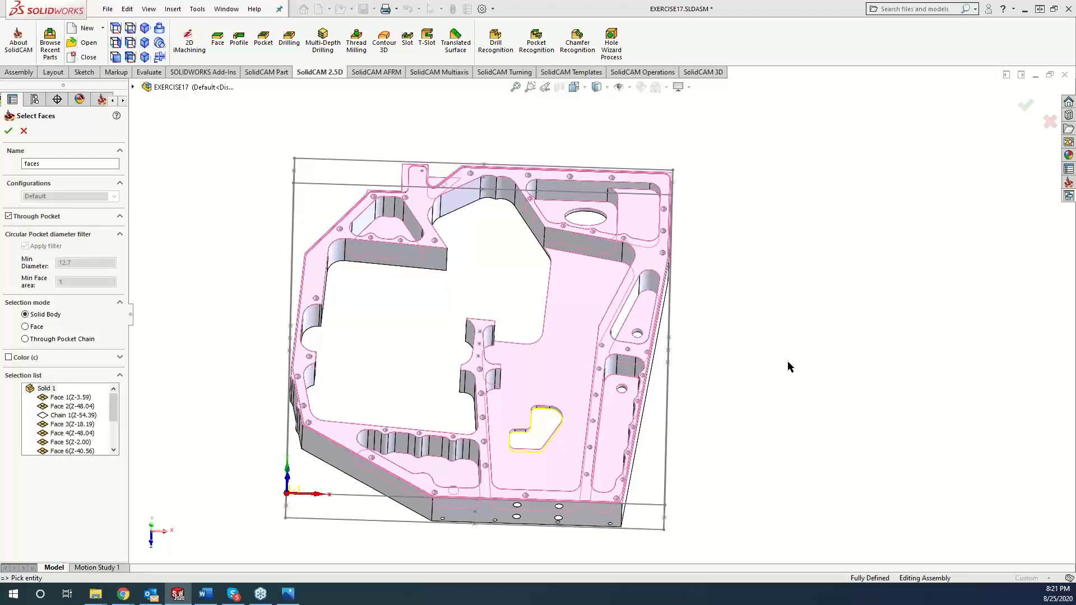
# Add the large central opening's bottom contour as a through pocket chain and accept the faces geometry
pyautogui.press('Left')
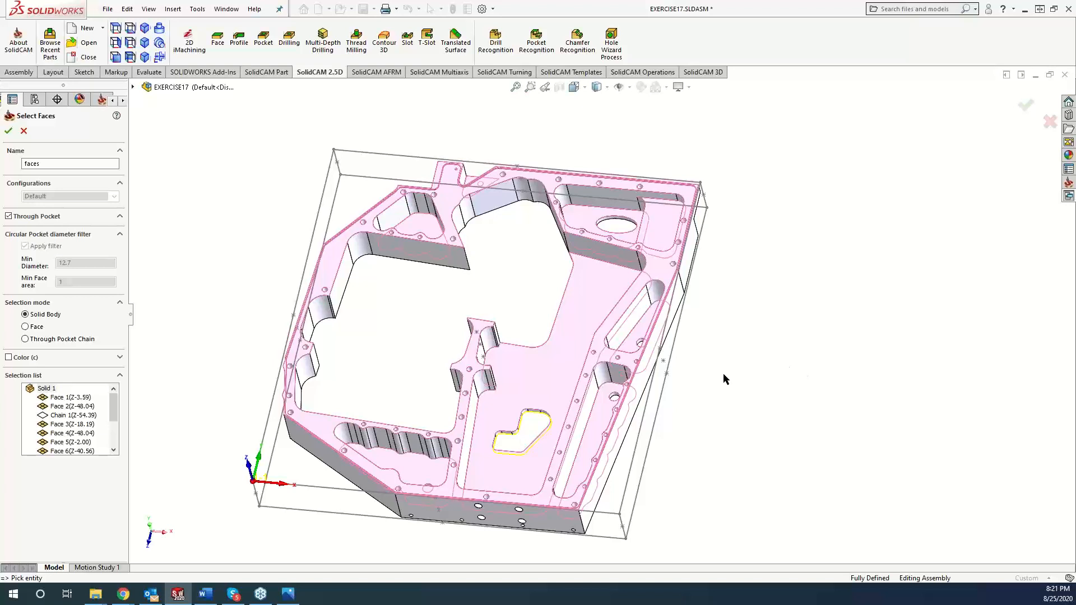
pyautogui.click(26, 339)
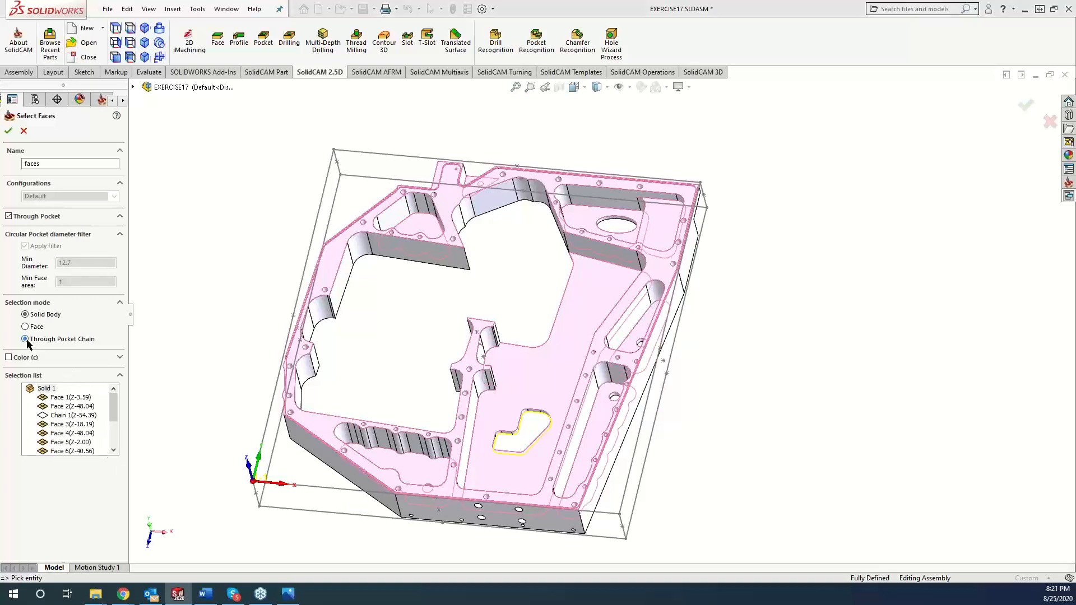
pyautogui.click(431, 268)
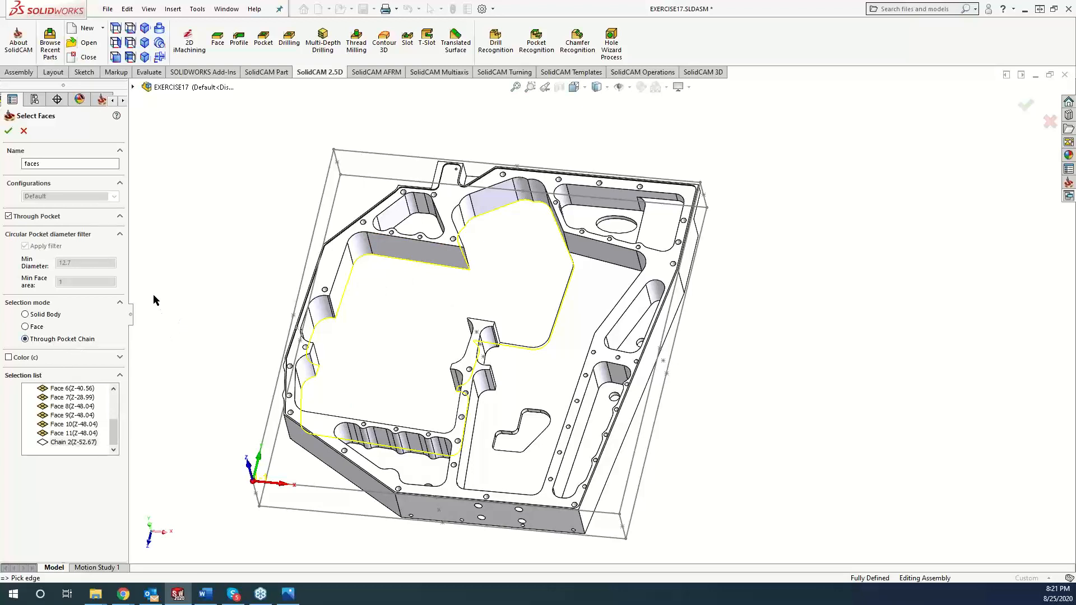
pyautogui.click(8, 132)
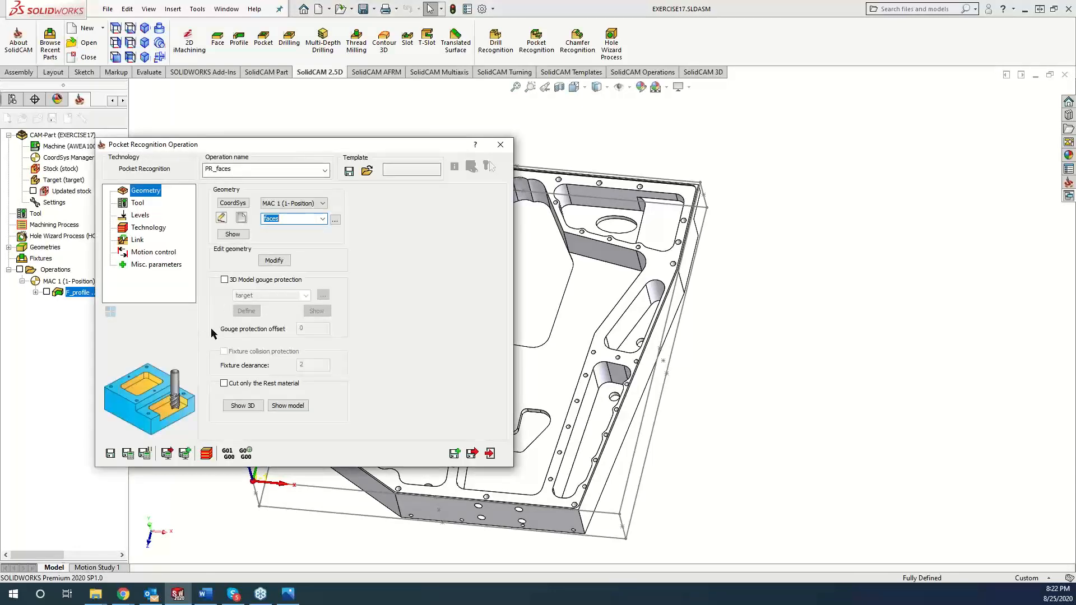
# Modify the operation's geometry by setting the through pocket delta to -5
pyautogui.click(274, 261)
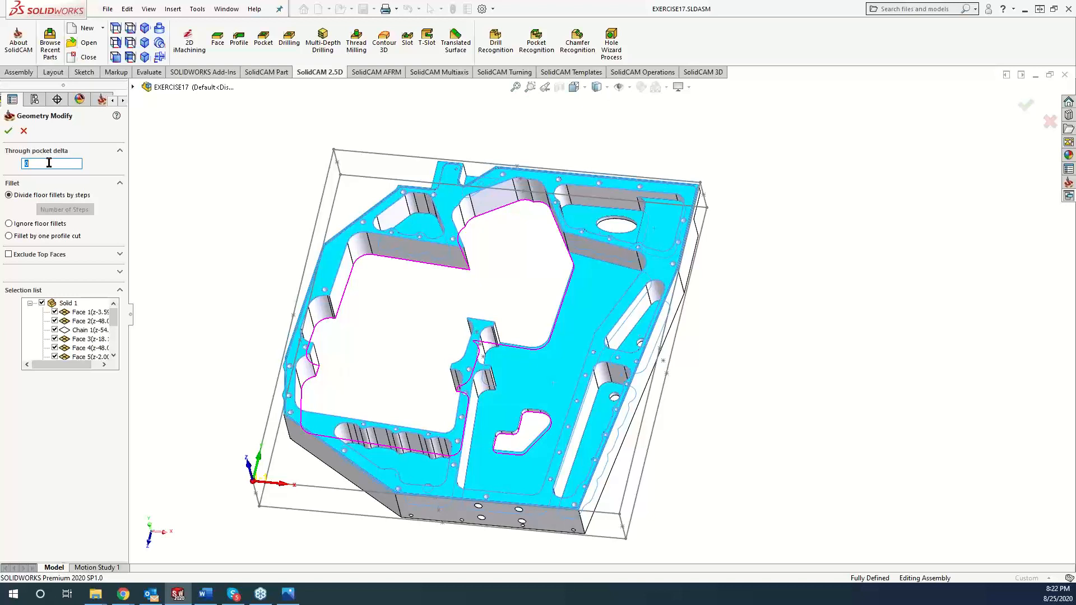
pyautogui.write('5')
pyautogui.press('BackSpace')
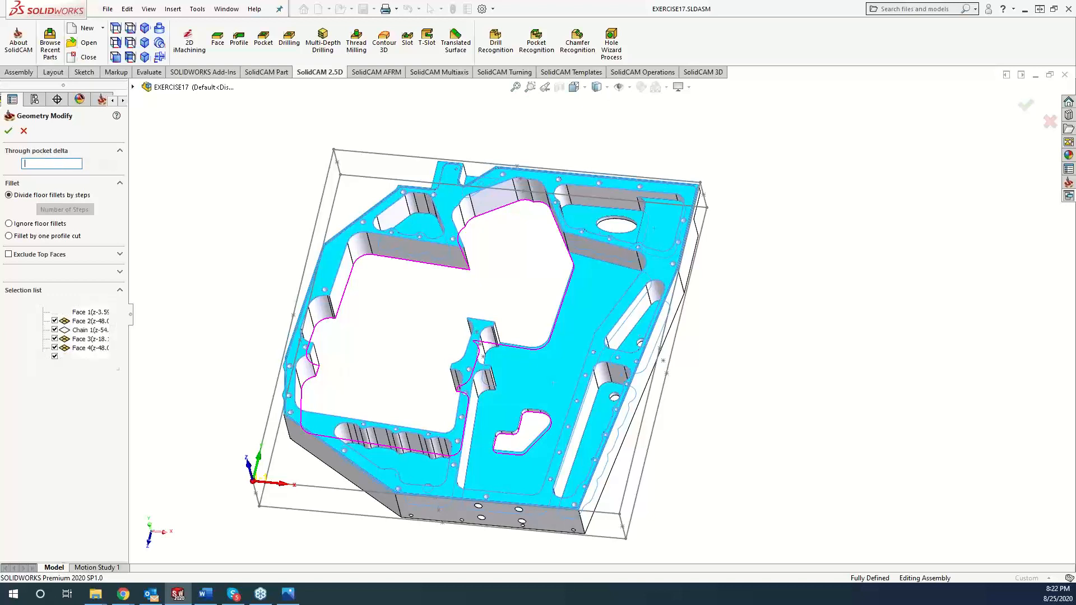
pyautogui.write('-')
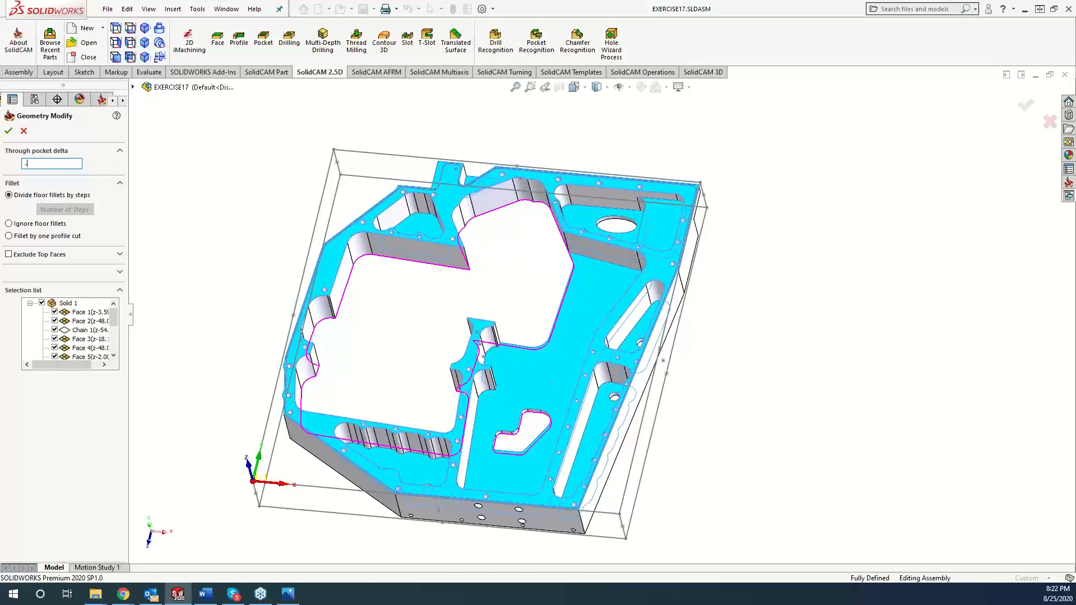
pyautogui.write('5')
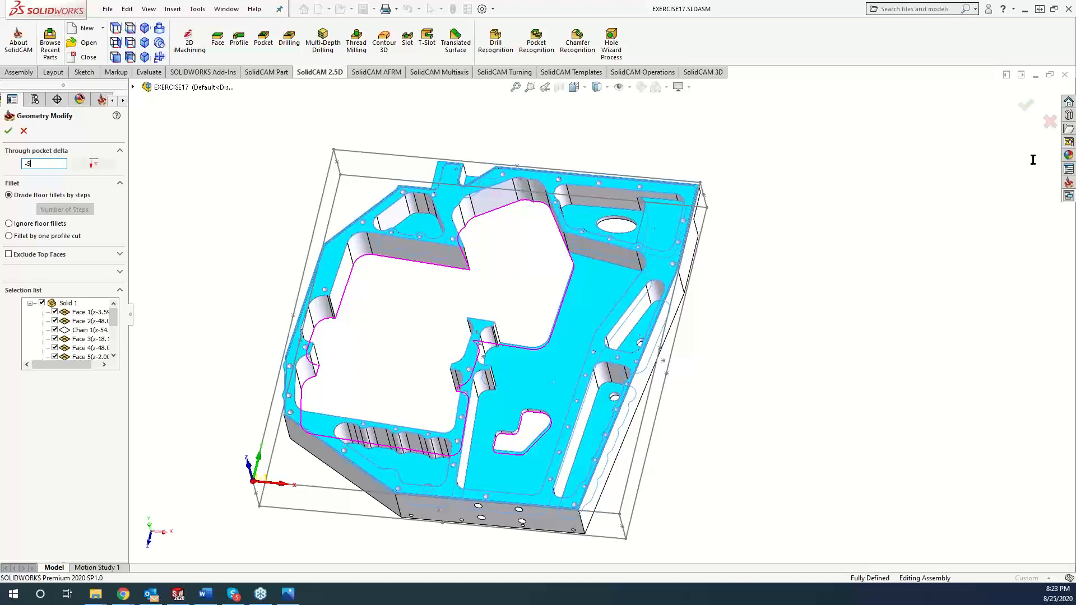
pyautogui.press('Return')
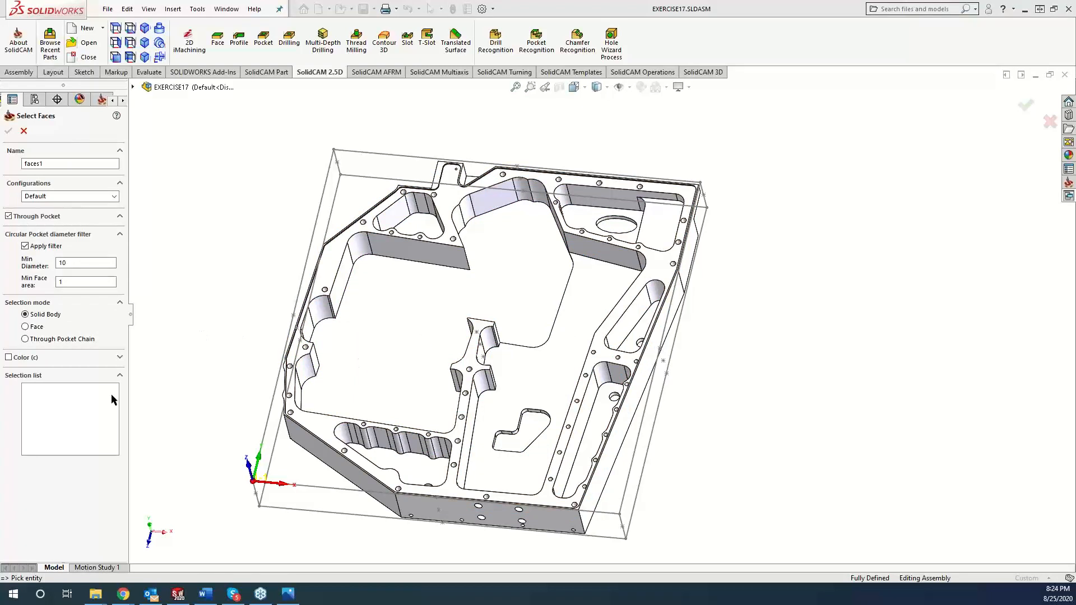
# Define the faces1 geometry from the solid body, taking the 12.7 minimum circular pocket diameter from the small hole's edge
pyautogui.click(84, 263)
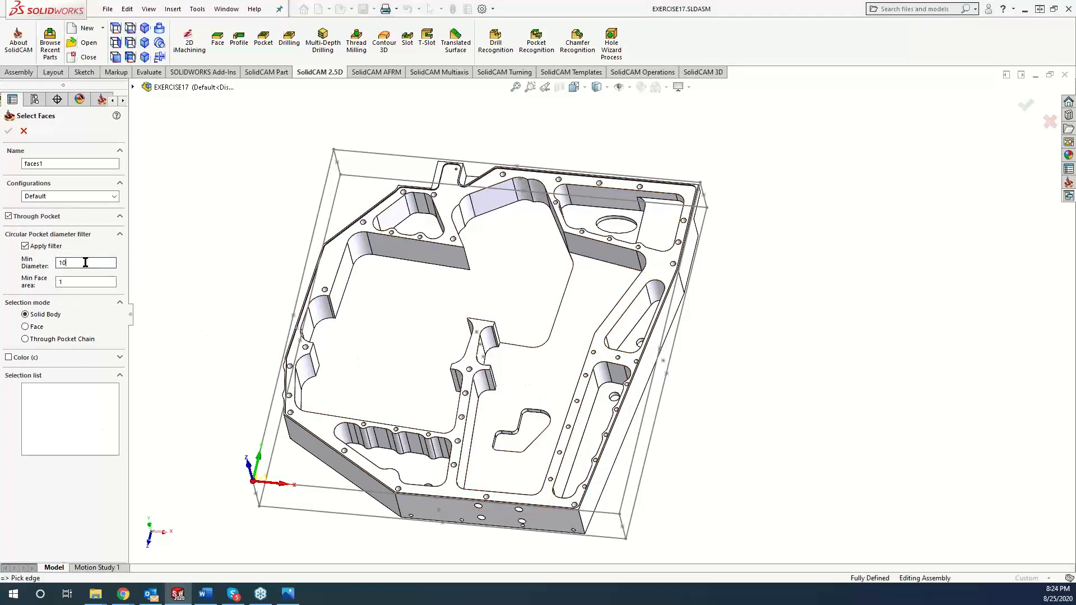
pyautogui.click(614, 398)
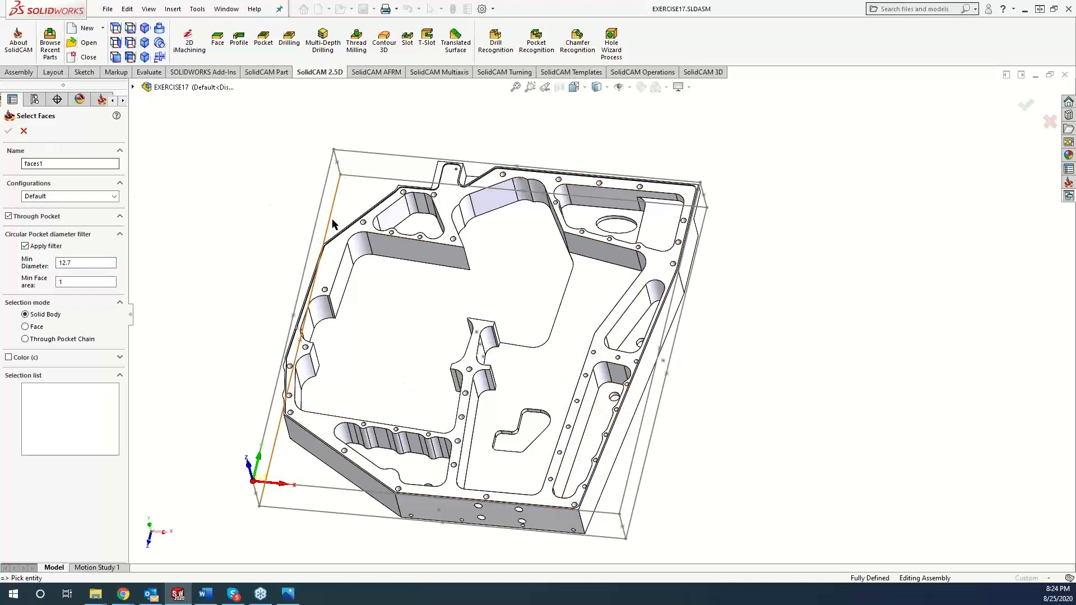
pyautogui.click(339, 258)
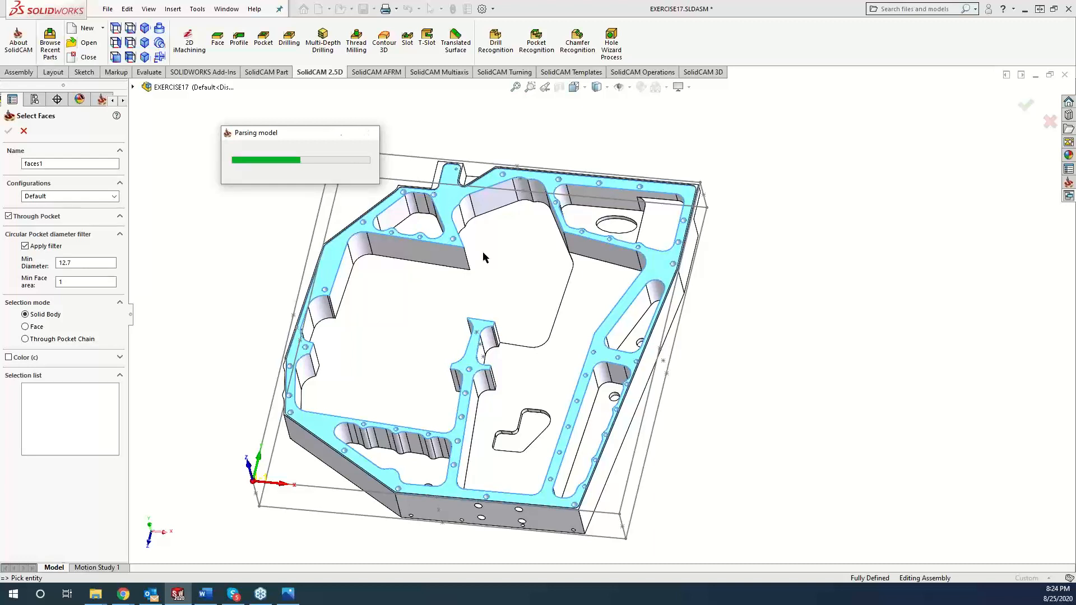
pyautogui.click(8, 131)
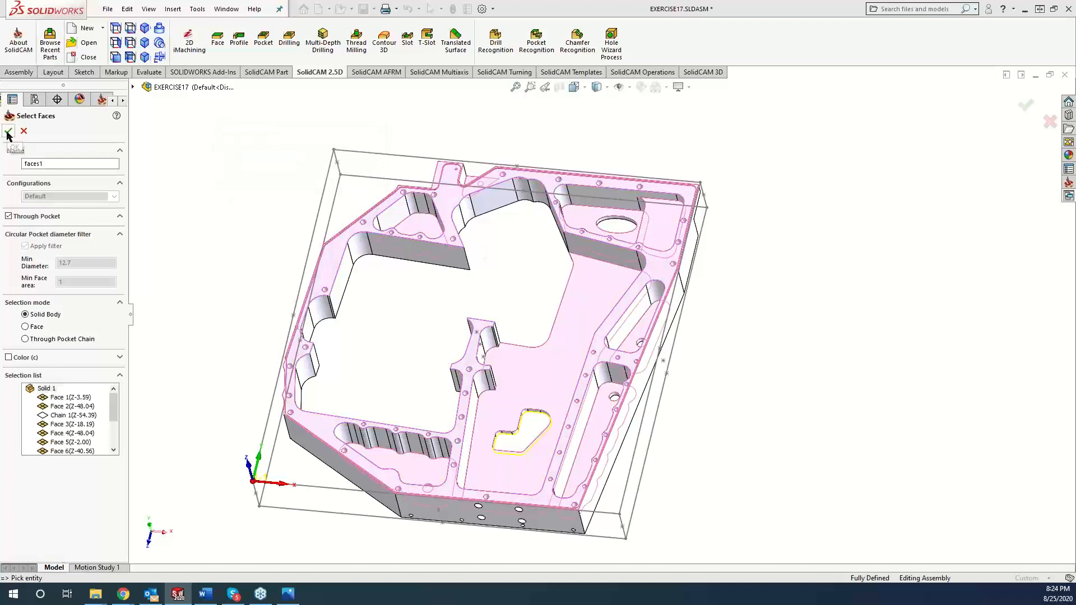
# Add the large central opening to the faces1 geometry as a through pocket chain and accept the selection
pyautogui.click(25, 339)
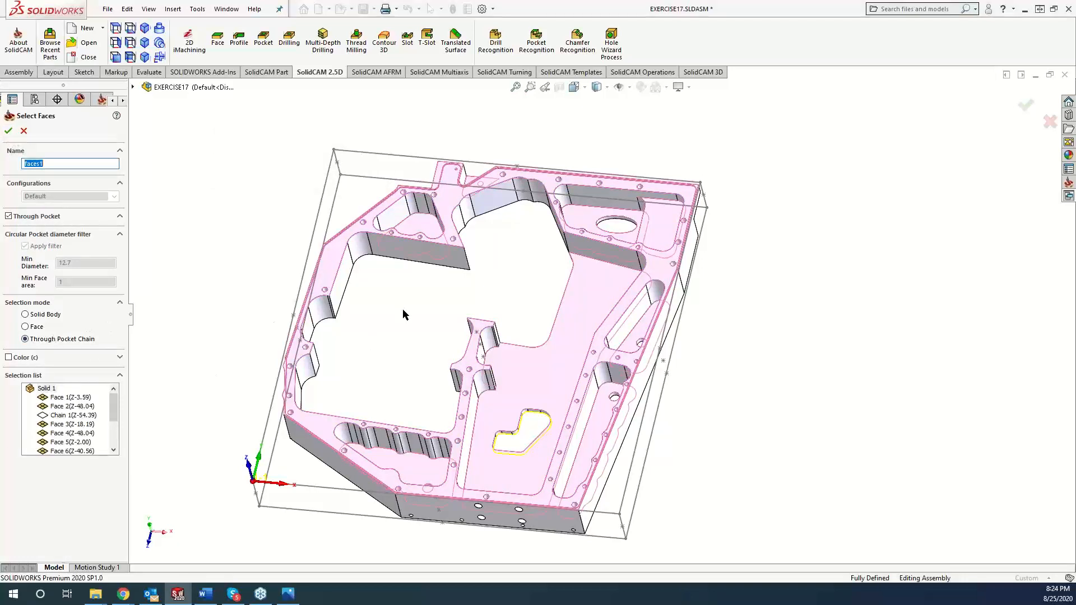
pyautogui.click(434, 265)
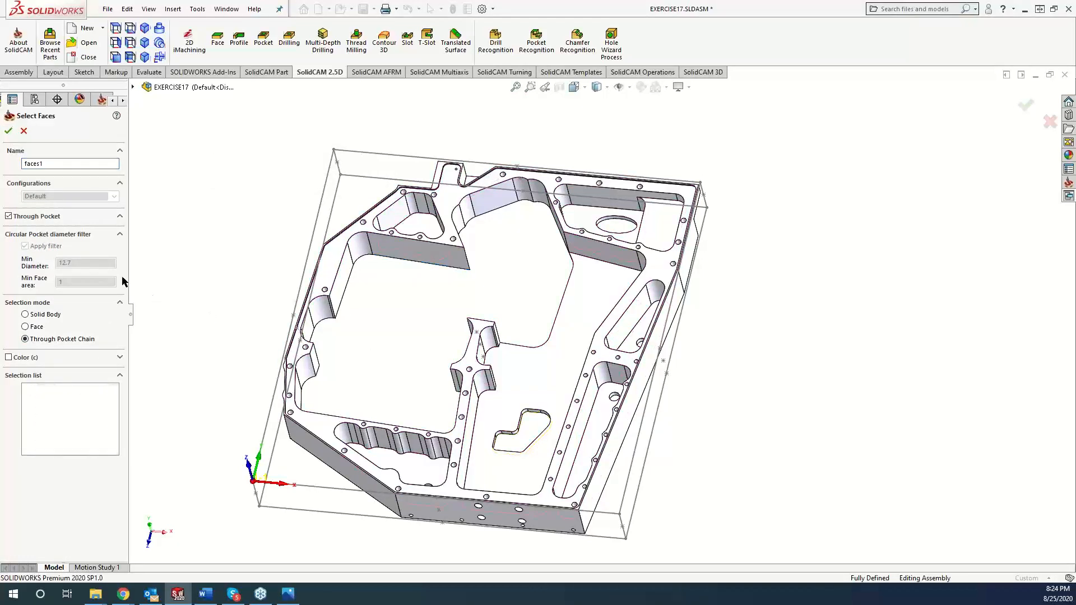
pyautogui.click(9, 131)
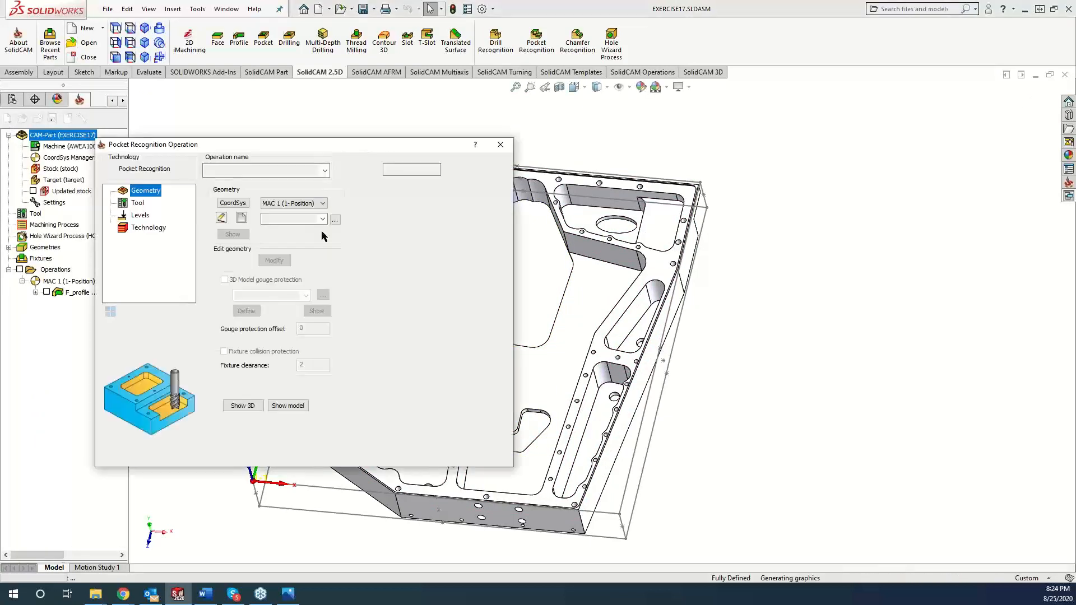
# Set the through pocket delta of the faces1 geometry to -5 and accept the modification
pyautogui.click(266, 260)
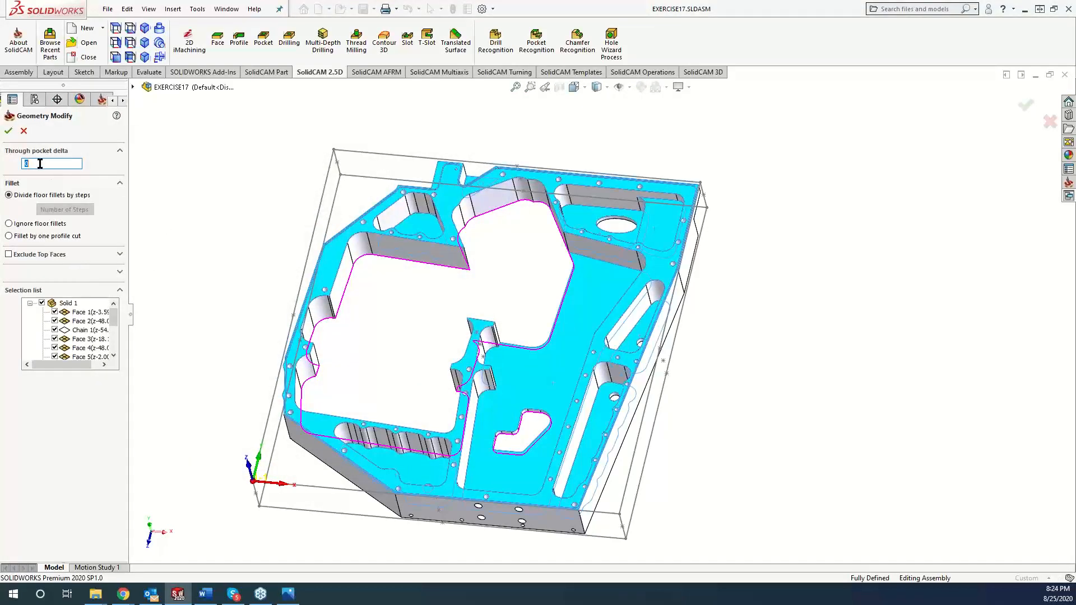
pyautogui.write('-5')
pyautogui.click(8, 133)
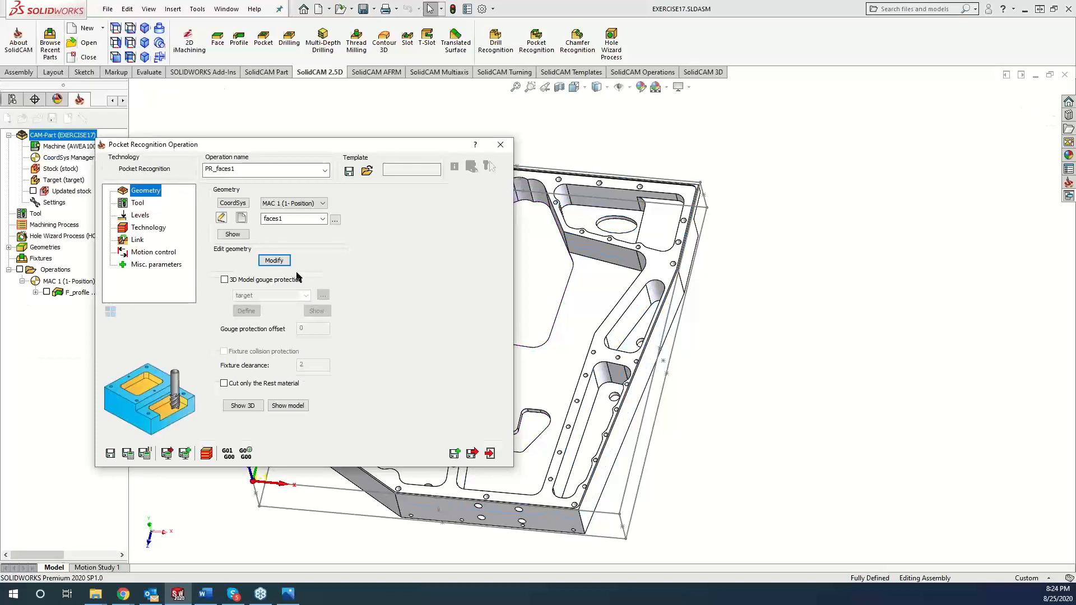
# Assign the 20 mm end mill, tool 1 from the part's tool table, to the PR_faces1 operation
pyautogui.click(140, 204)
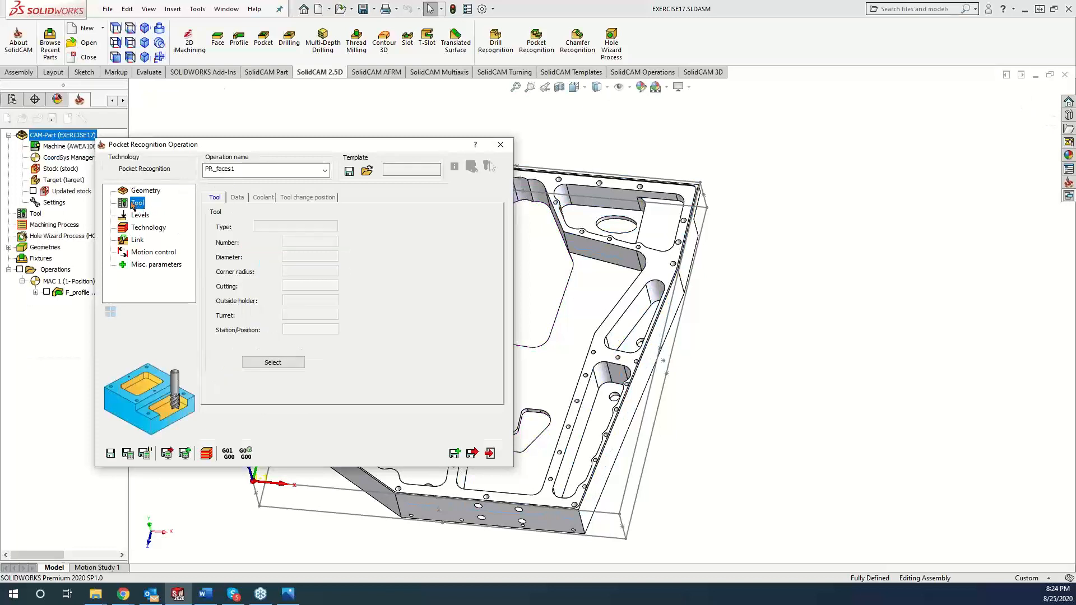
pyautogui.click(275, 362)
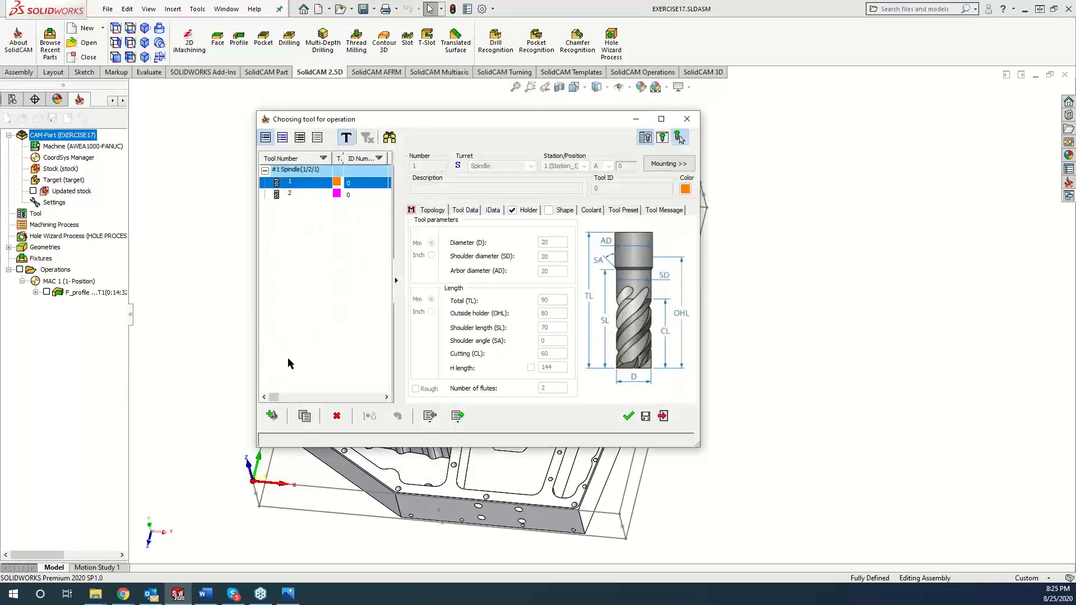
pyautogui.click(629, 416)
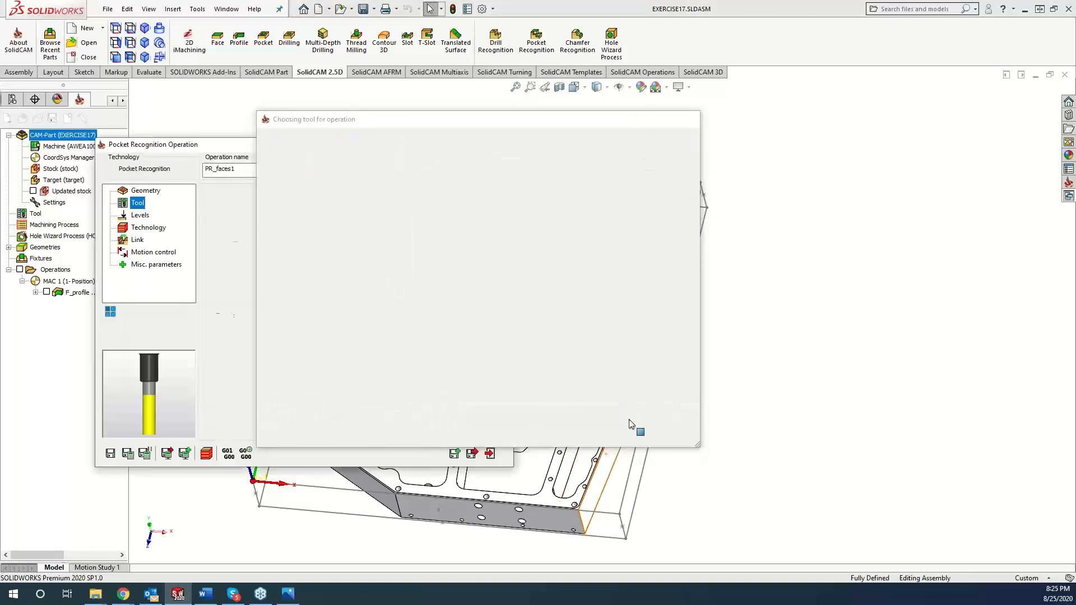
# Set the PR_faces1 wall offset to 0.005, enable the wall finish, and calculate the toolpath
pyautogui.click(140, 216)
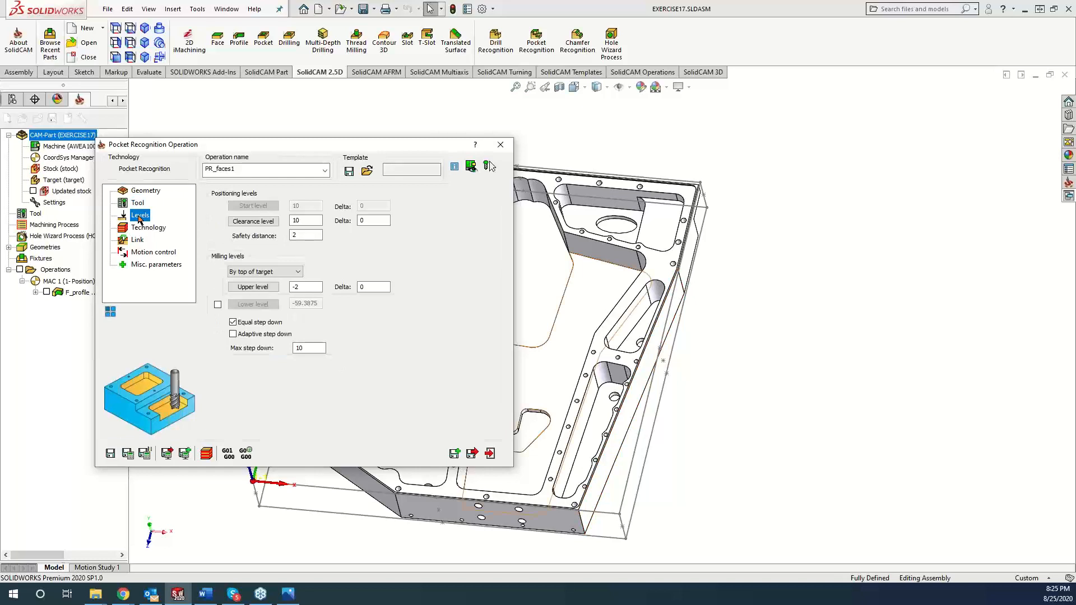
pyautogui.click(145, 230)
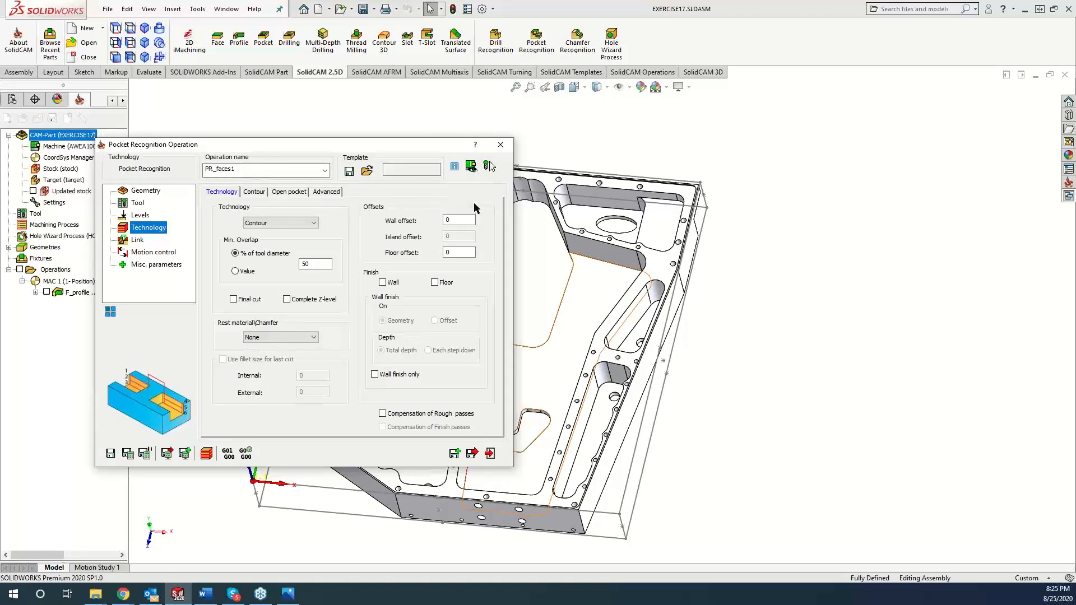
pyautogui.click(804, 349)
pyautogui.scroll(4, 660, 315)
pyautogui.scroll(-5, 577, 361)
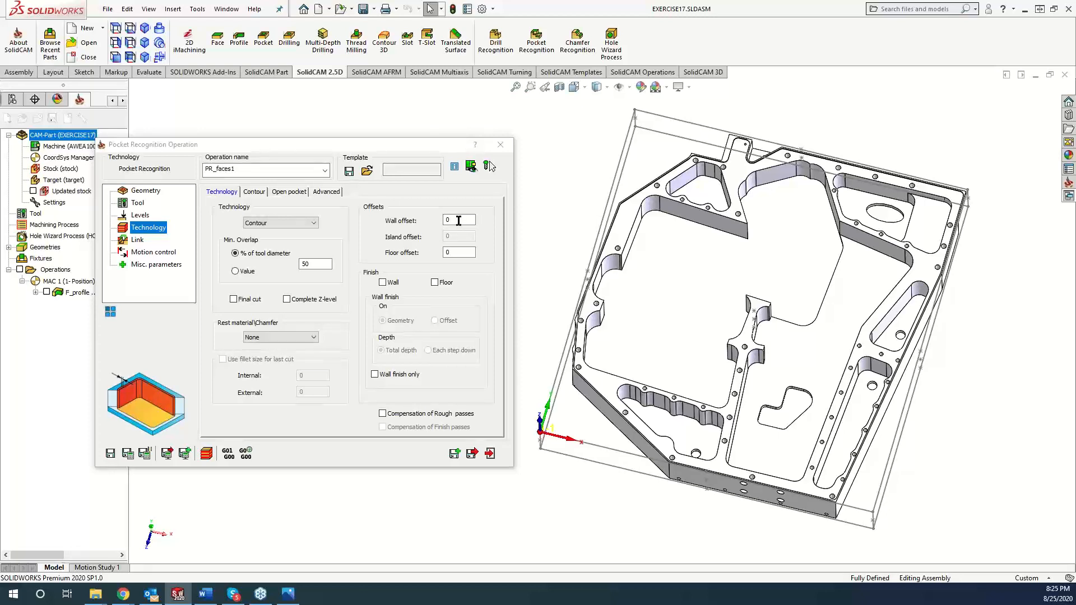
pyautogui.click(458, 220)
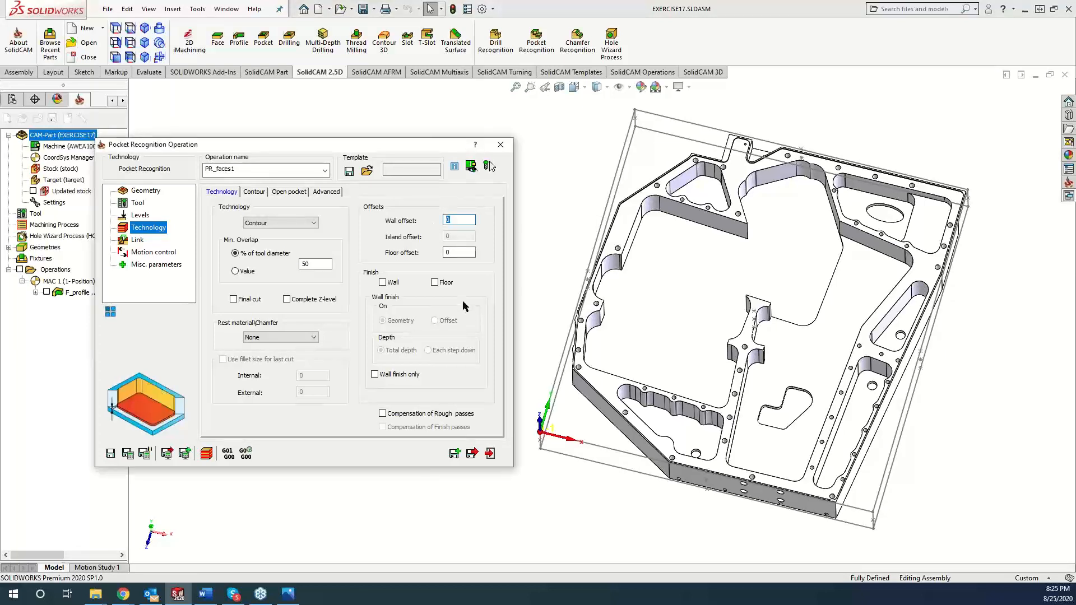
pyautogui.write('.005')
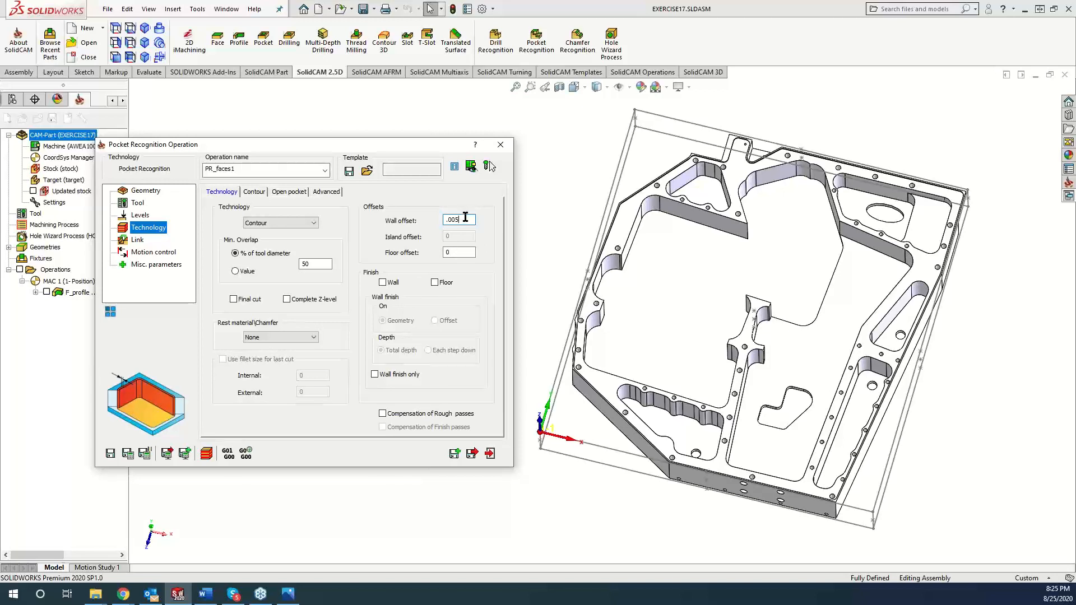
pyautogui.click(382, 283)
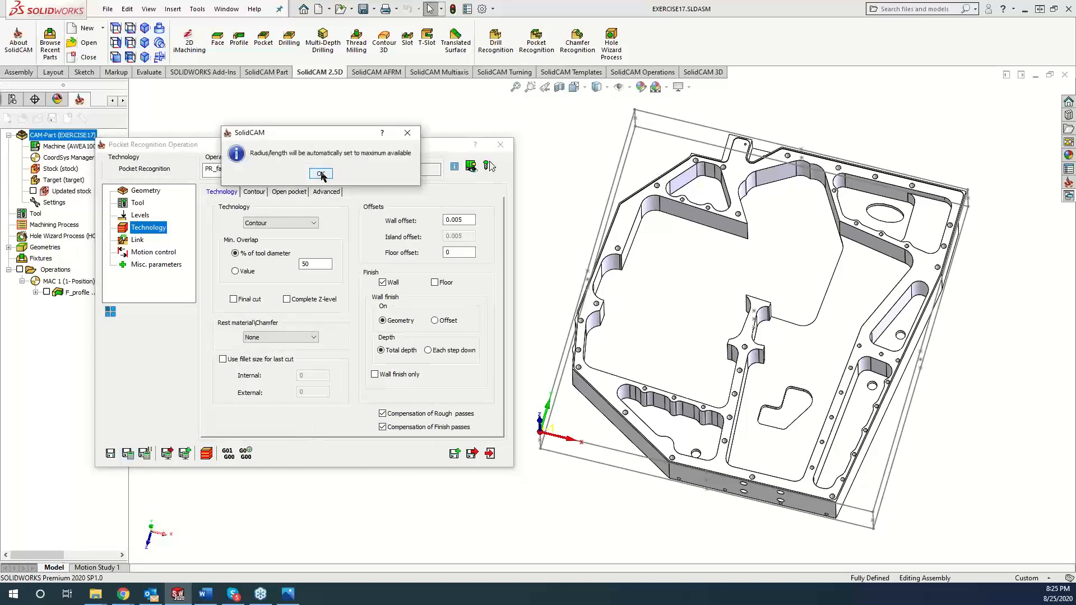
pyautogui.click(321, 174)
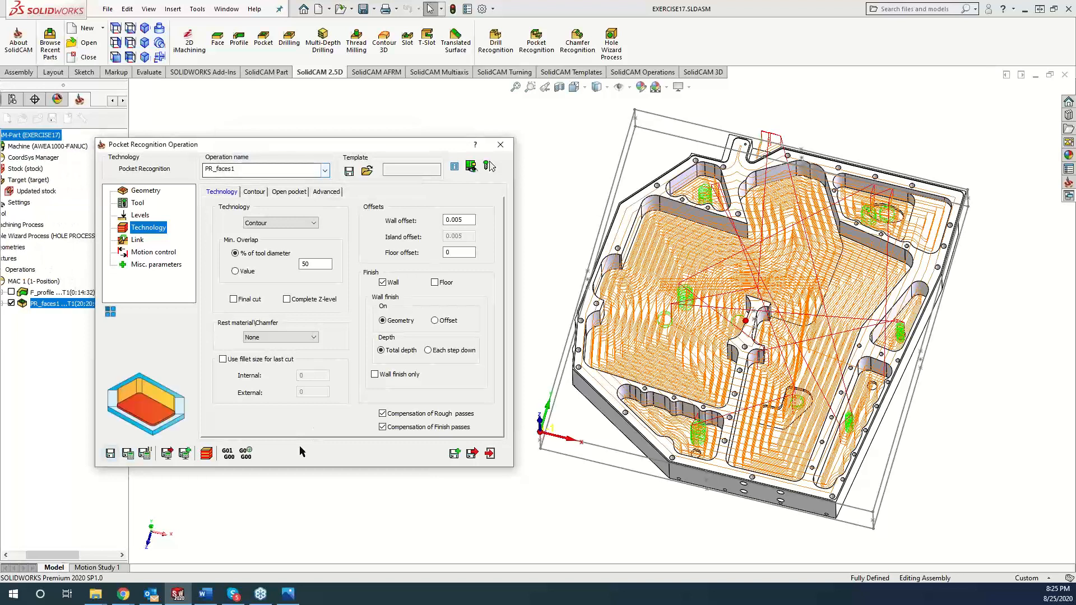
# Run the PR_faces1 simulation in SolidVerify on the solid stock
pyautogui.click(206, 456)
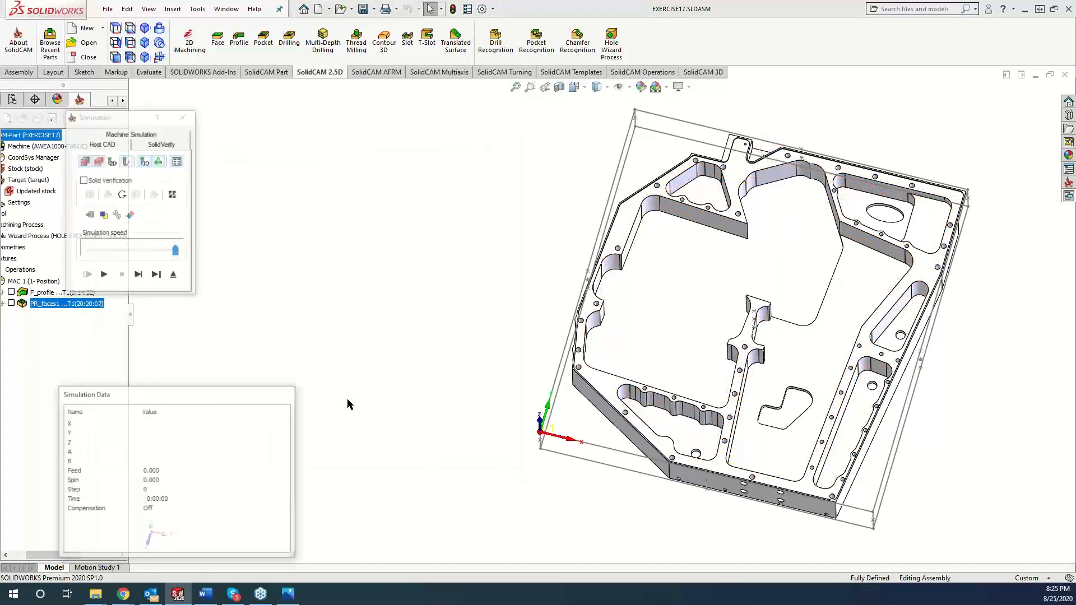
pyautogui.click(163, 144)
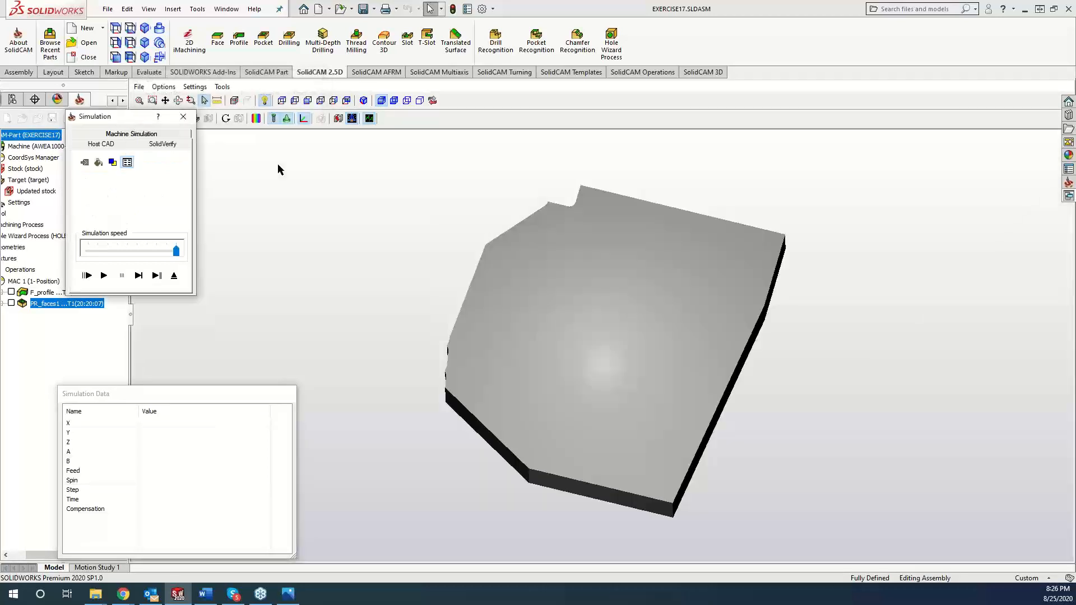
pyautogui.click(106, 275)
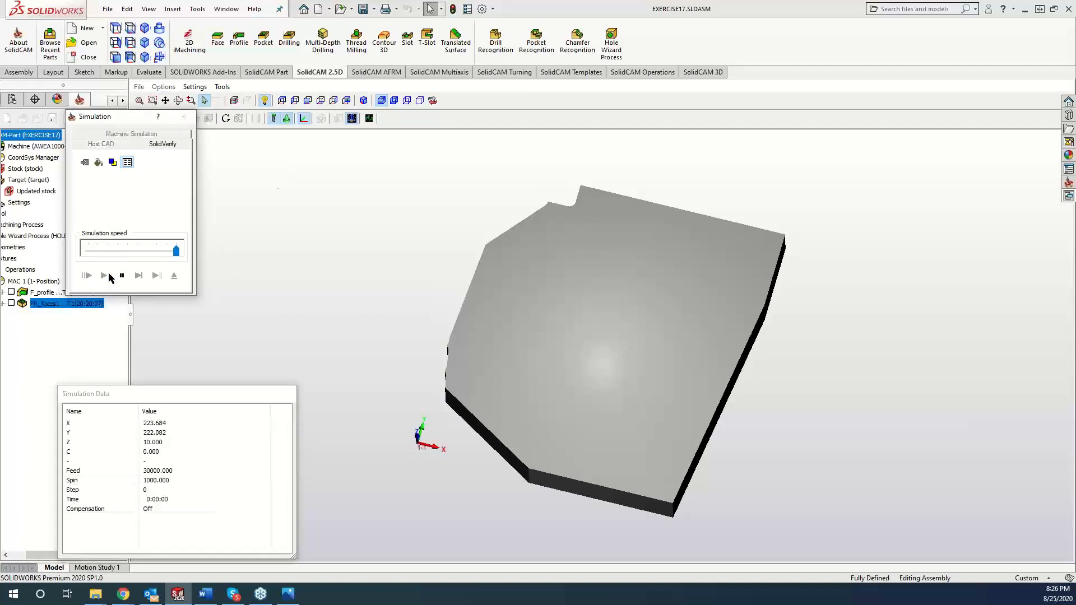
pyautogui.scroll(-4, 502, 291)
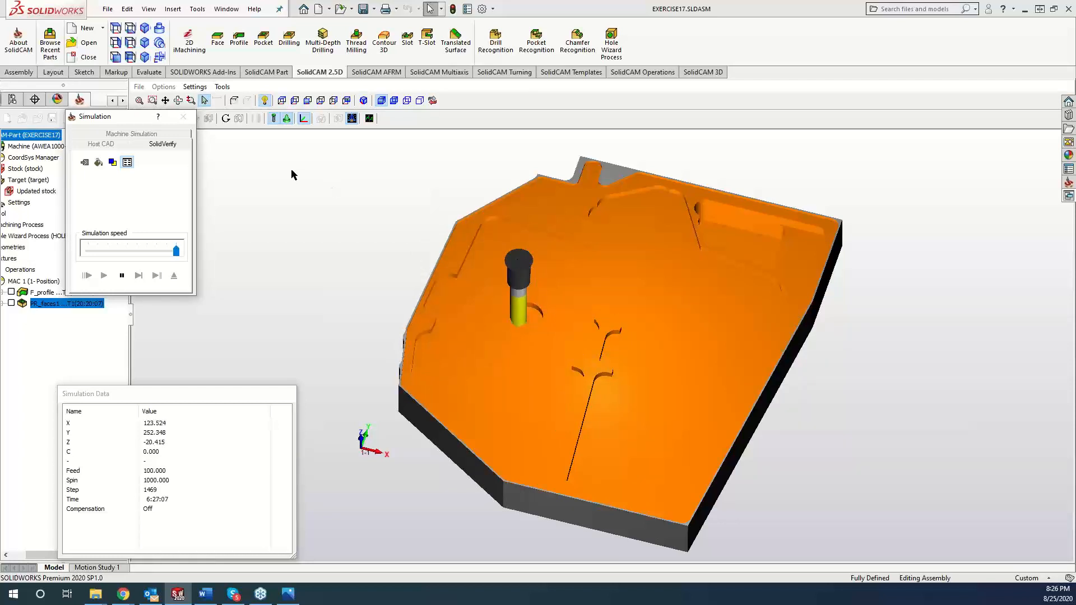
# Set the simulation accuracy's tool facet tolerance to 0.01
pyautogui.click(195, 86)
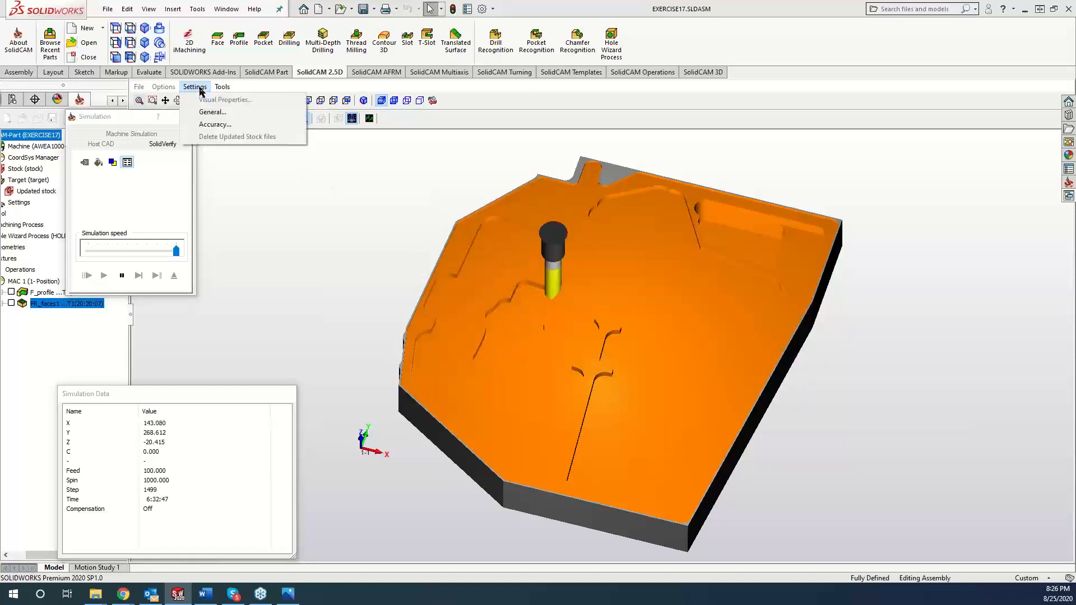
pyautogui.click(210, 125)
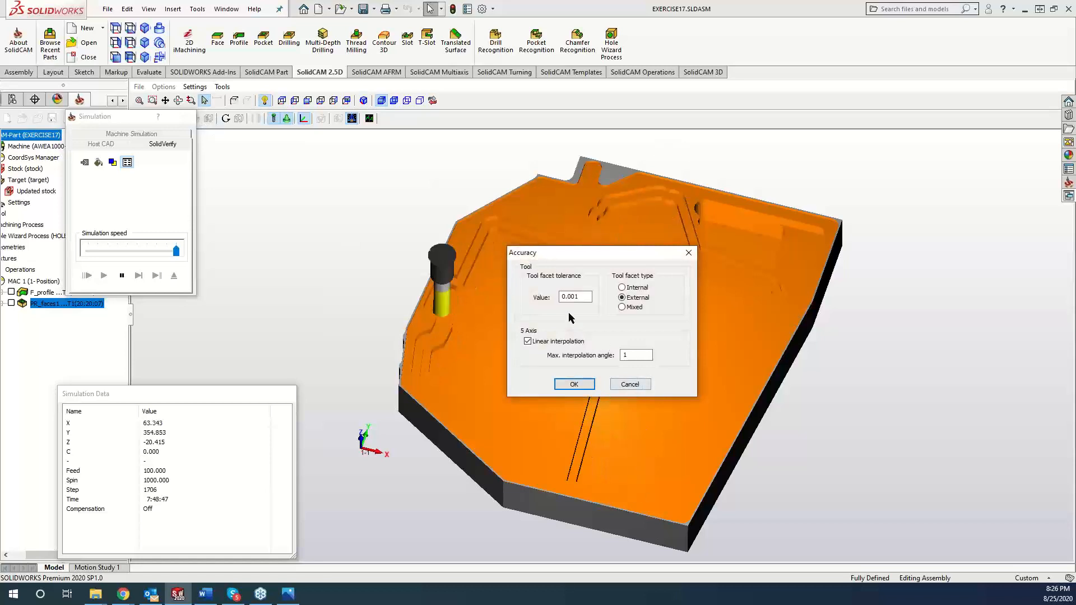
pyautogui.doubleClick(574, 296)
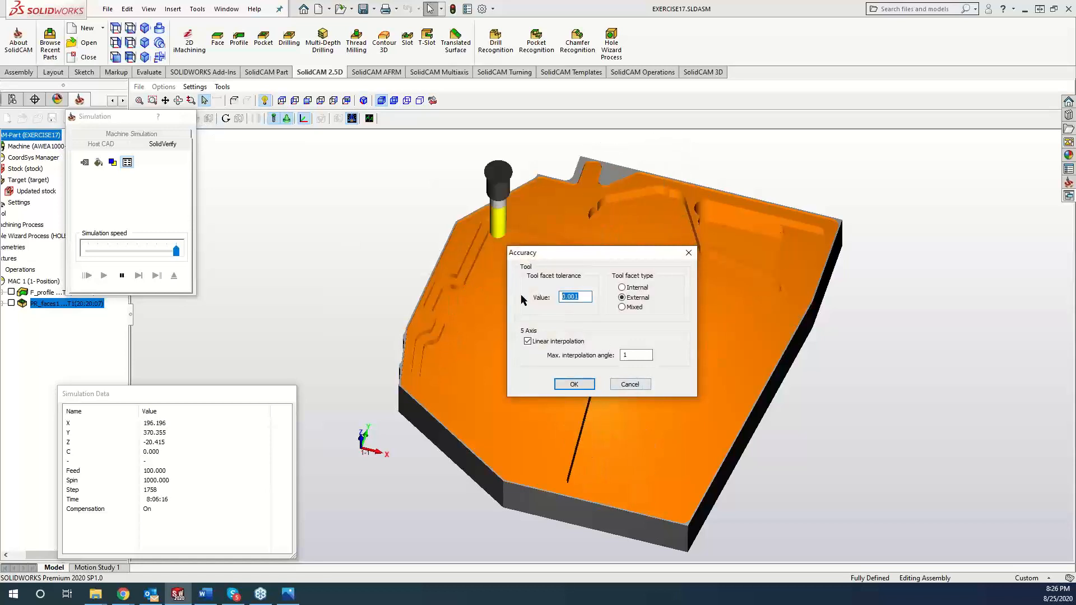
pyautogui.write('.01')
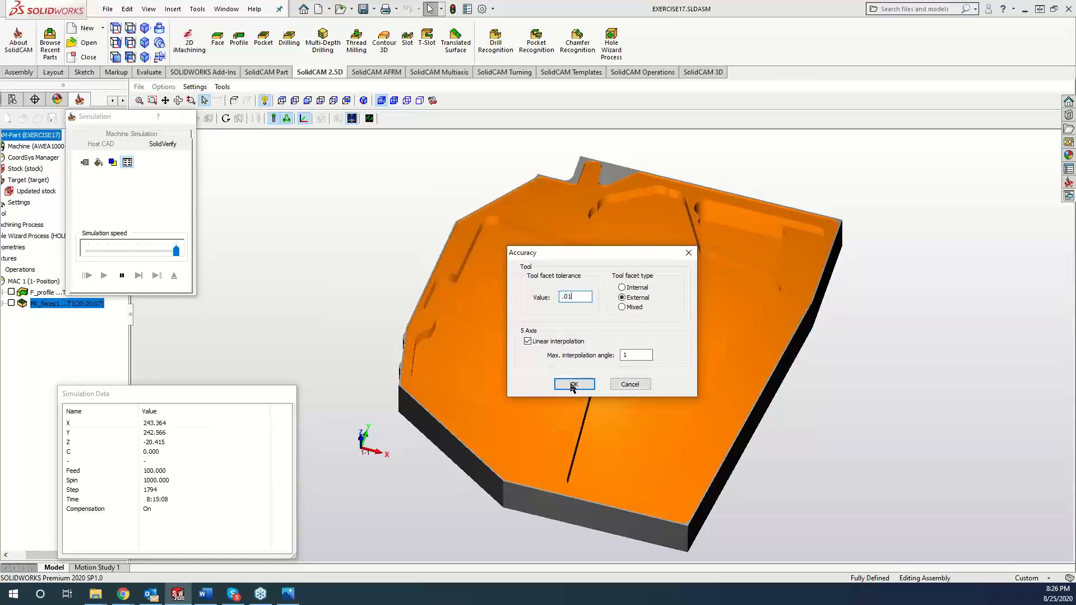
pyautogui.click(573, 384)
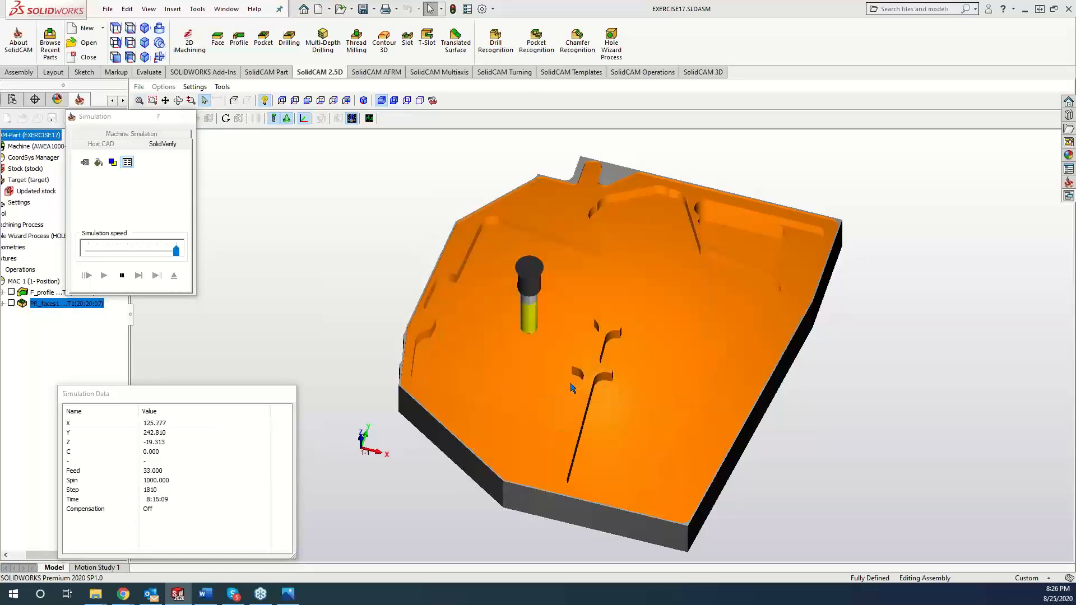
# Pause the material removal simulation of PR_faces1 and resume it through to the end
pyautogui.click(122, 276)
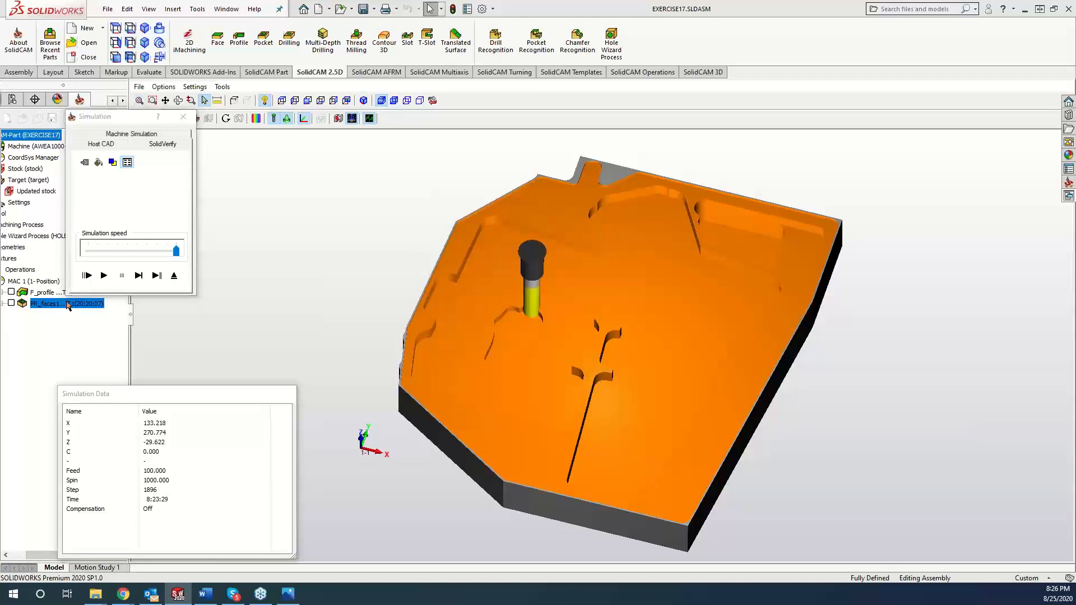
pyautogui.click(104, 276)
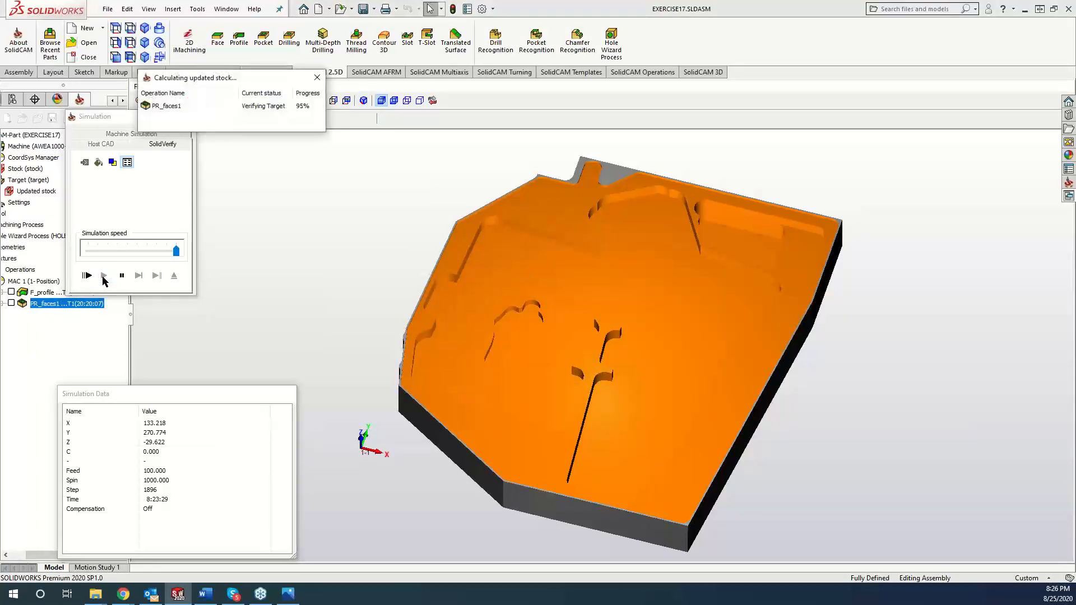
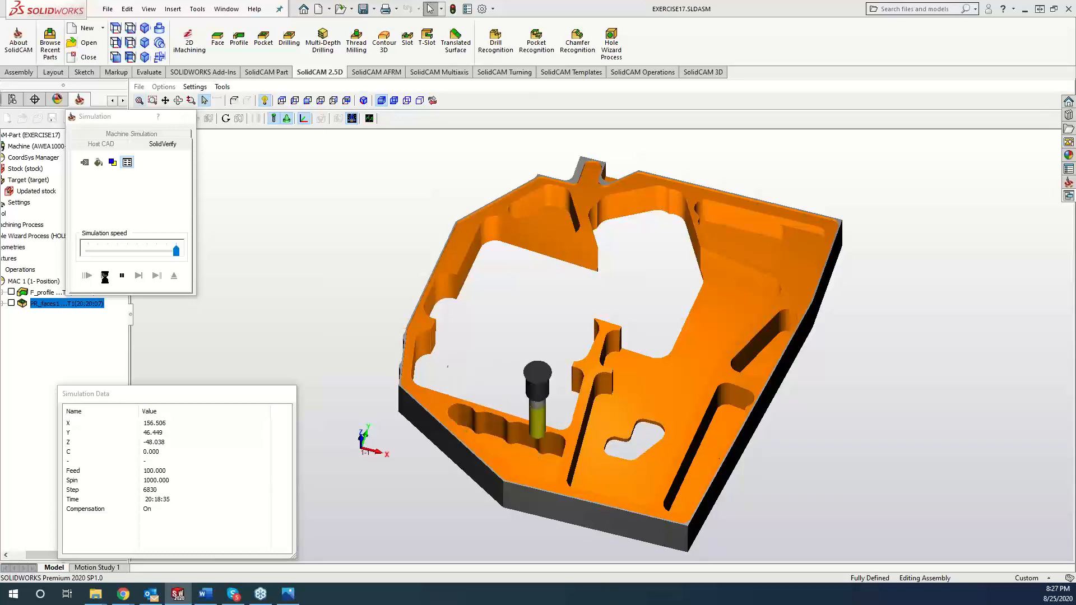
pyautogui.click(104, 277)
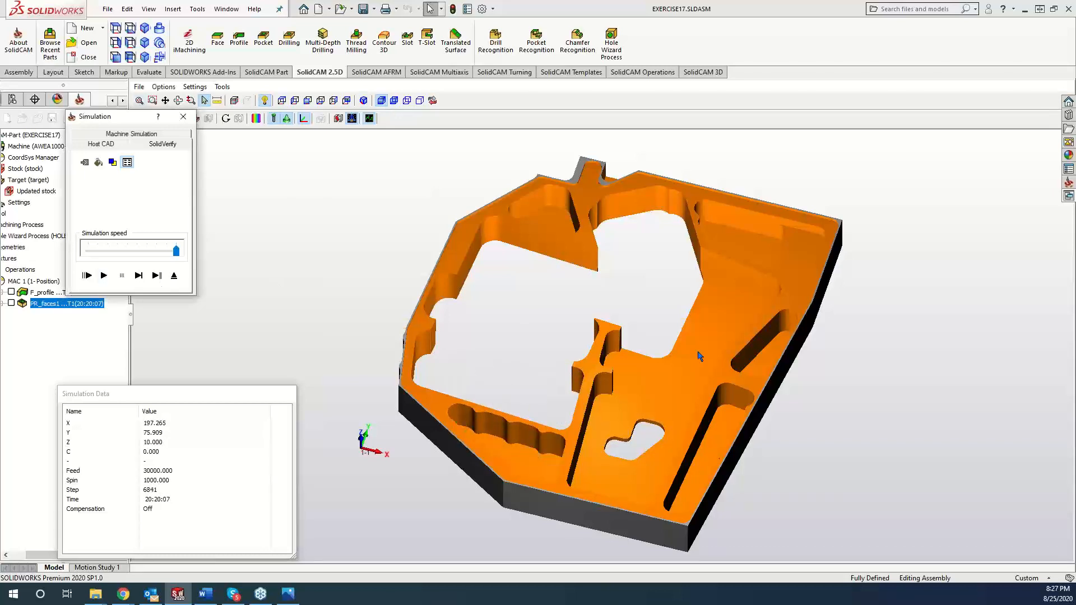
# Compare the machined stock with the target model, examine the pocket walls and floors for remaining material, and exit the simulation
pyautogui.click(256, 118)
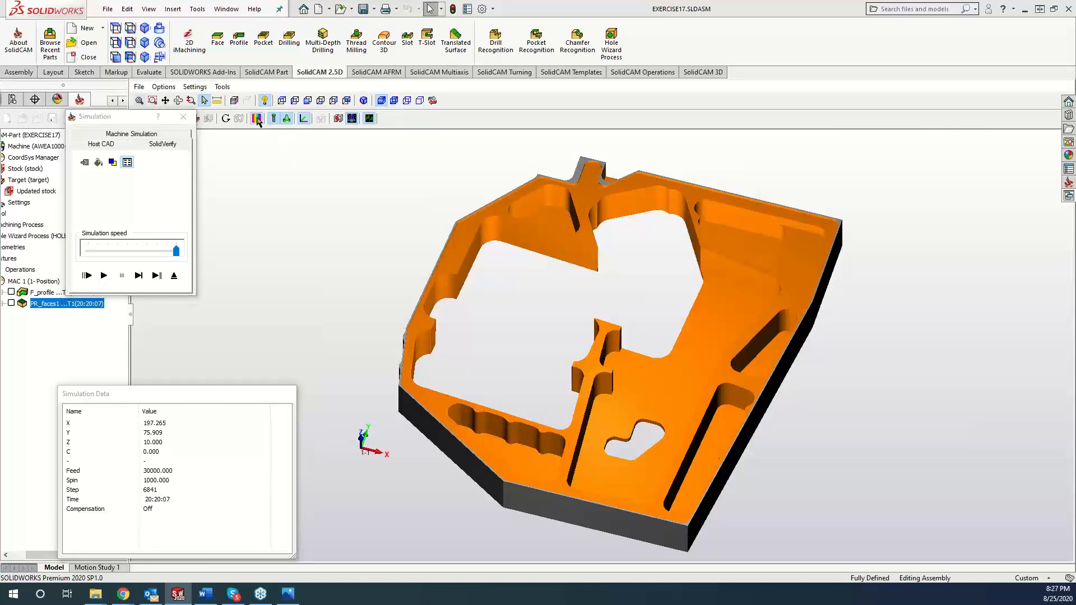
pyautogui.click(860, 120)
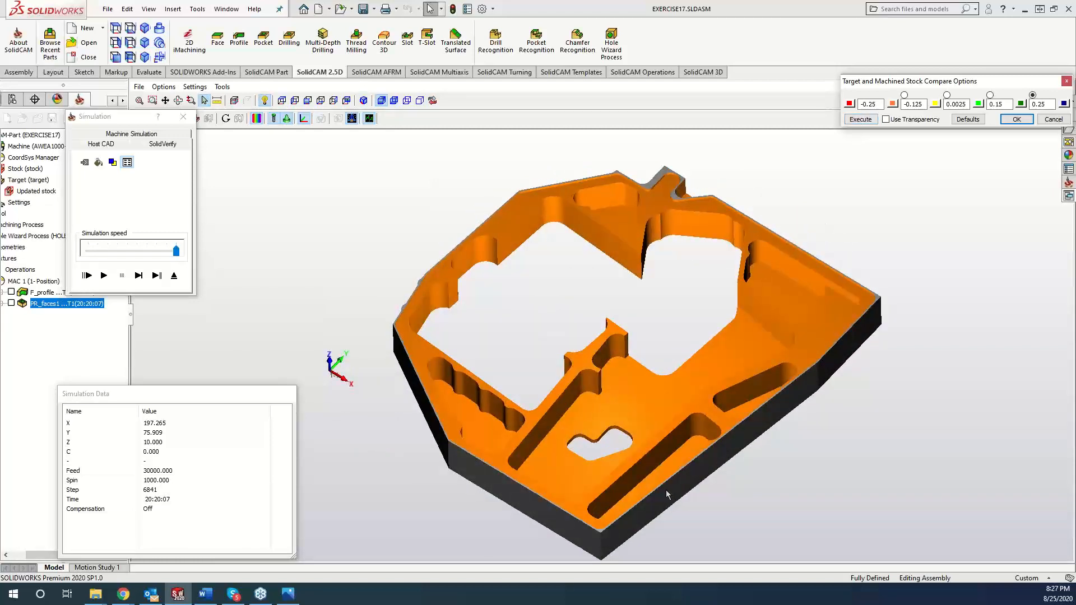
pyautogui.moveTo(666, 495); pyautogui.dragTo(683, 447, button='middle')
pyautogui.scroll(-5, 683, 447)
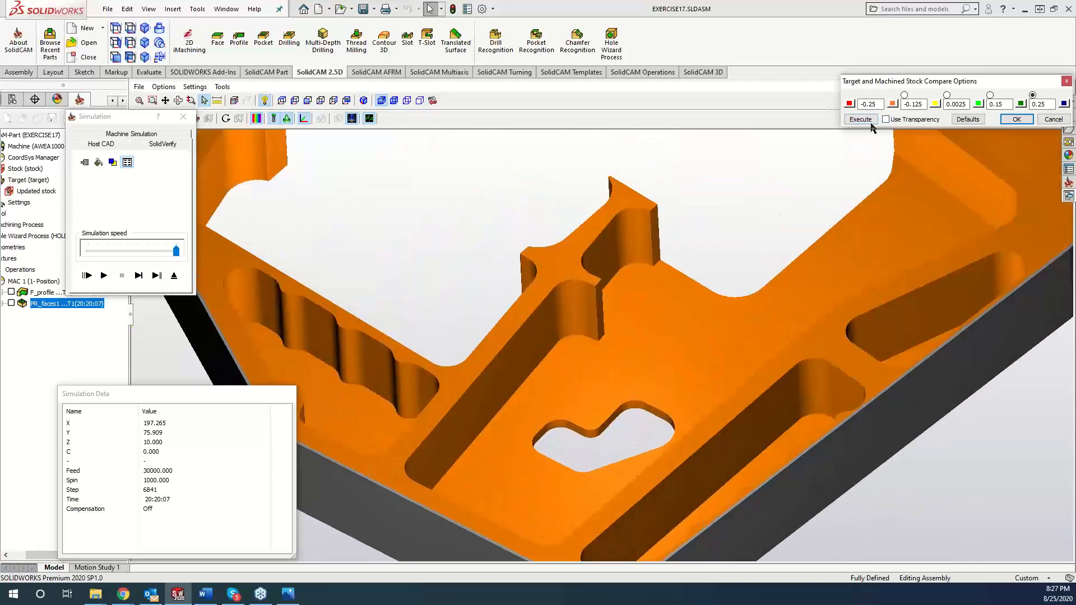
pyautogui.click(871, 123)
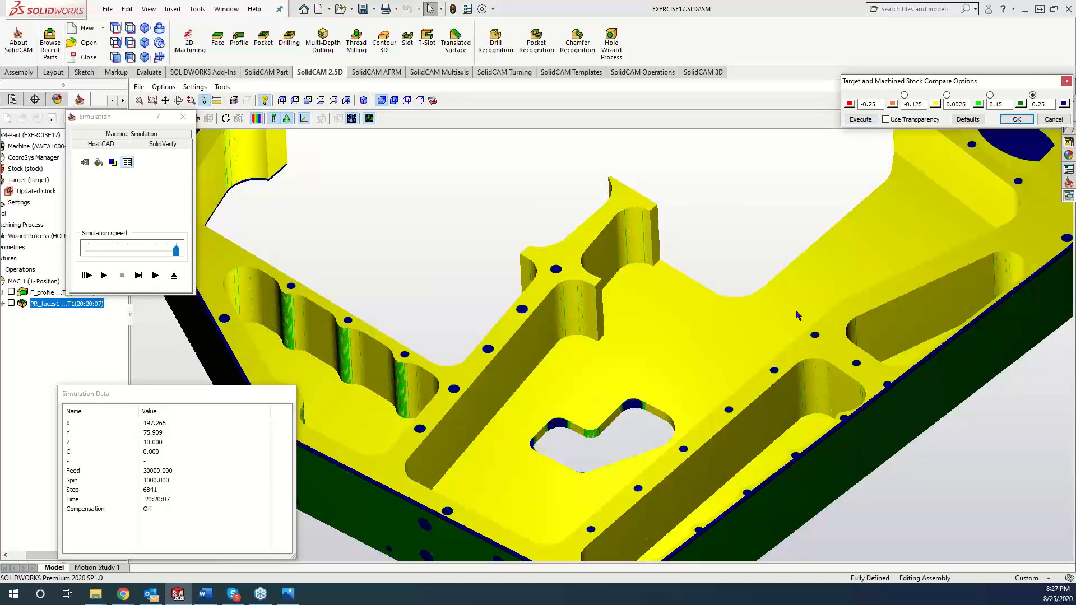
pyautogui.scroll(4, 796, 315)
pyautogui.scroll(3, 949, 196)
pyautogui.scroll(-2, 948, 168)
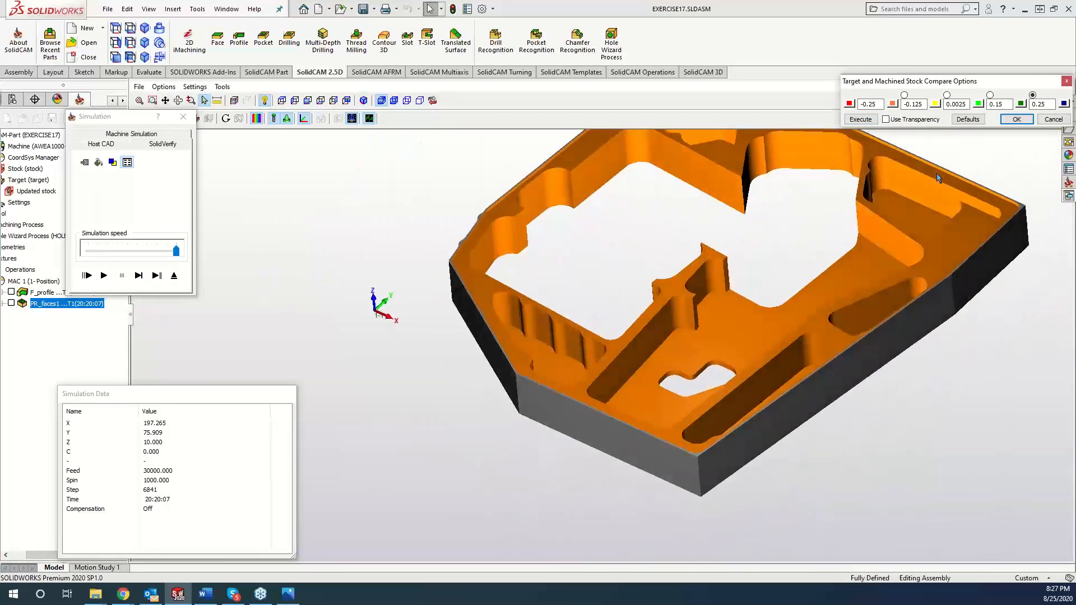
pyautogui.scroll(-5, 940, 178)
pyautogui.click(869, 120)
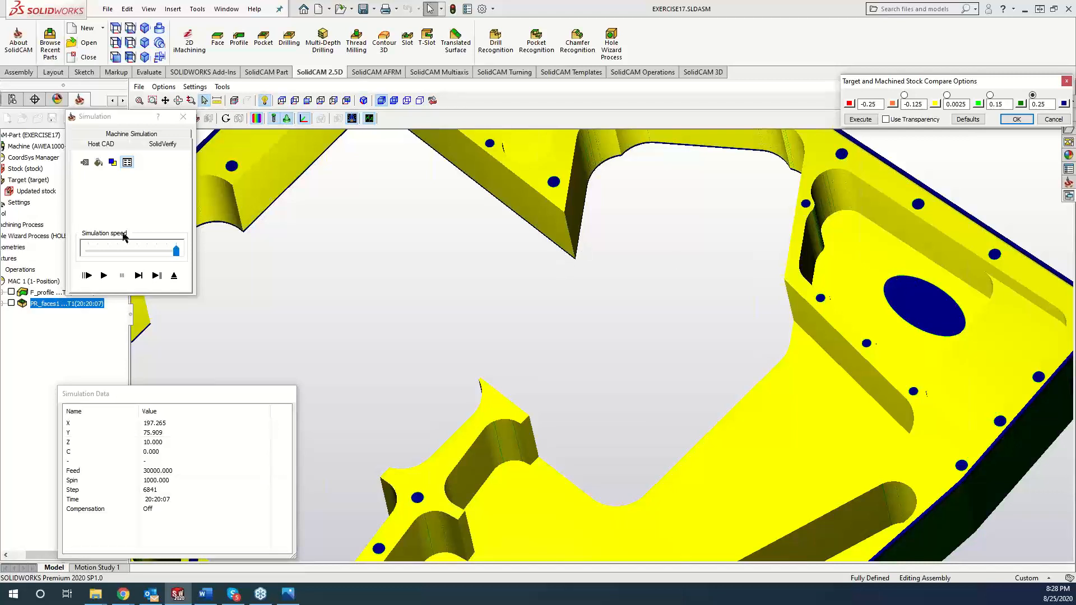
pyautogui.click(188, 120)
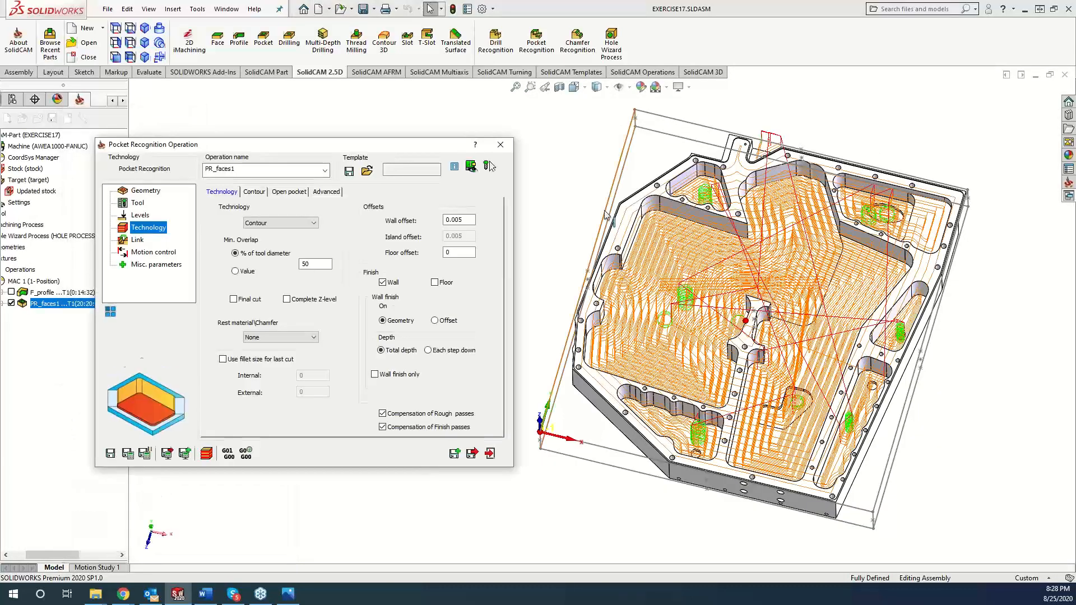
# Copy the PR_faces1 operation, switch the copy to rest material machining, take tool 1's 20 mm as previous tool diameter, and try calculating
pyautogui.click(455, 454)
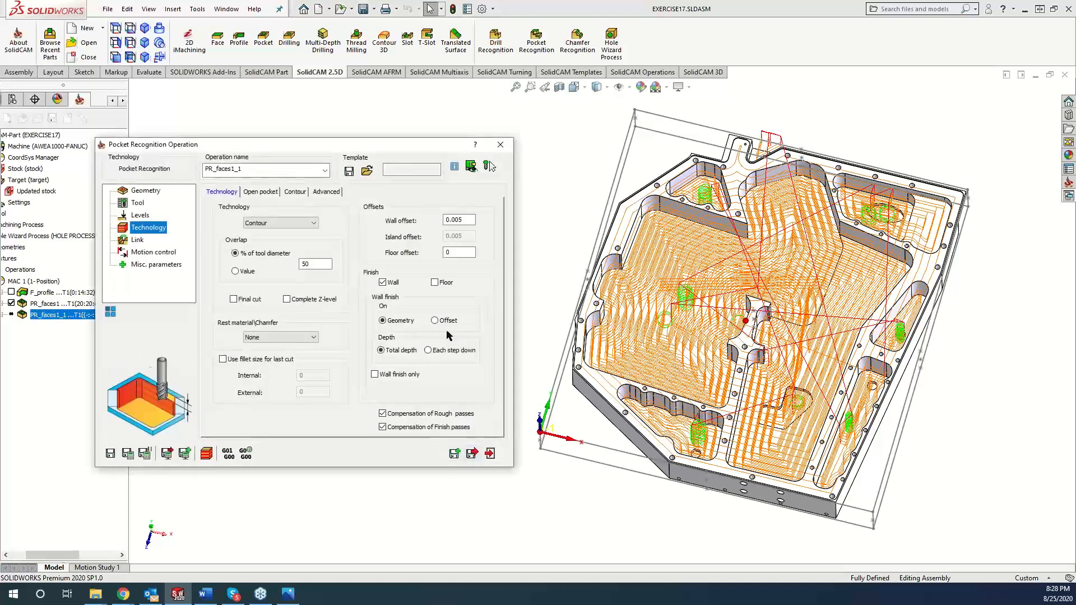
pyautogui.click(285, 338)
pyautogui.click(285, 355)
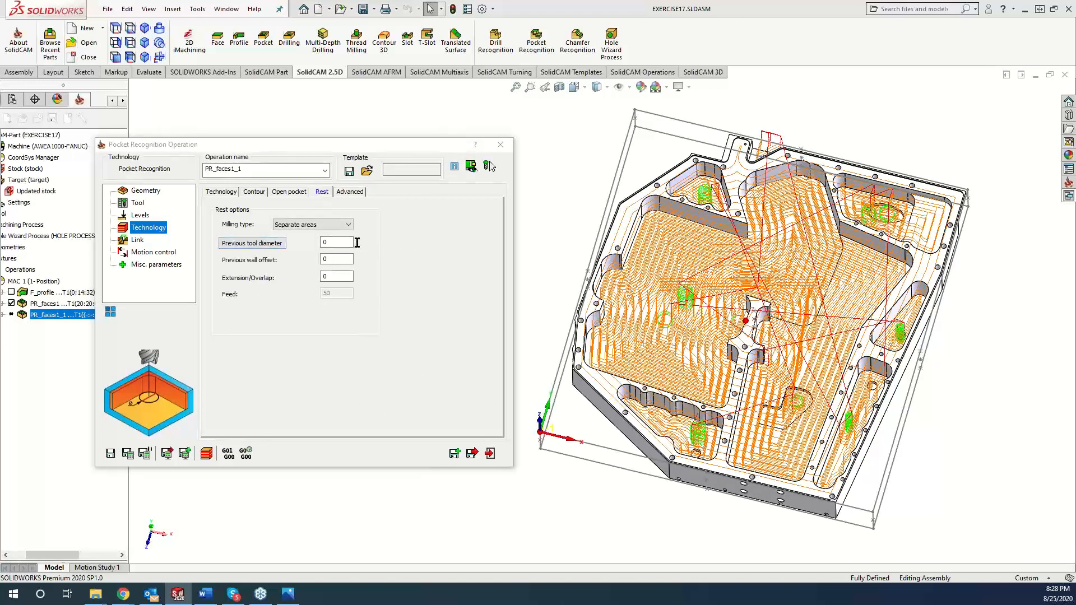
pyautogui.click(277, 250)
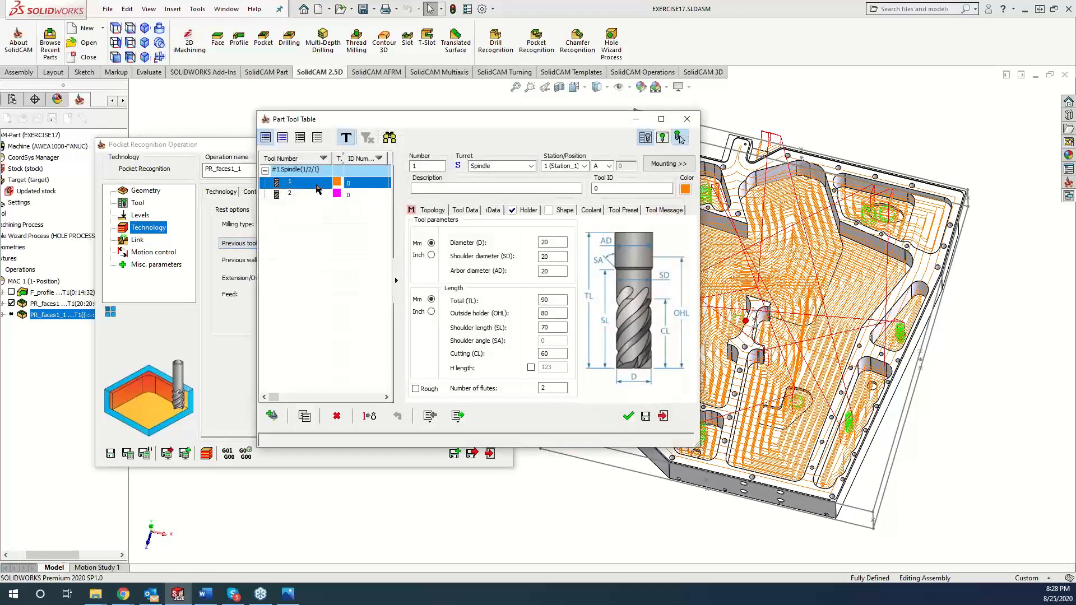
pyautogui.click(628, 417)
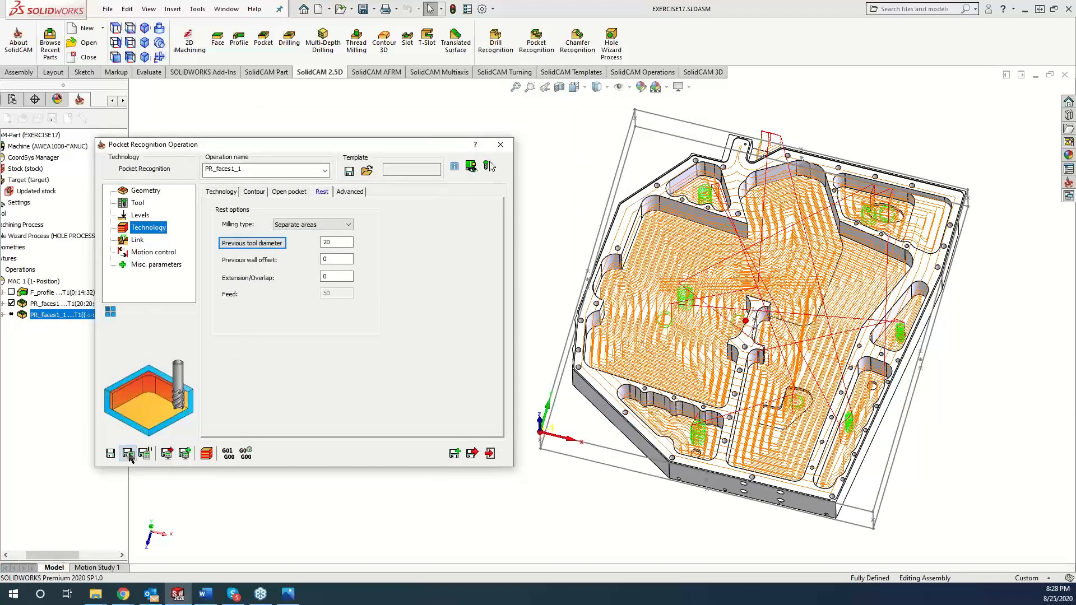
pyautogui.click(128, 454)
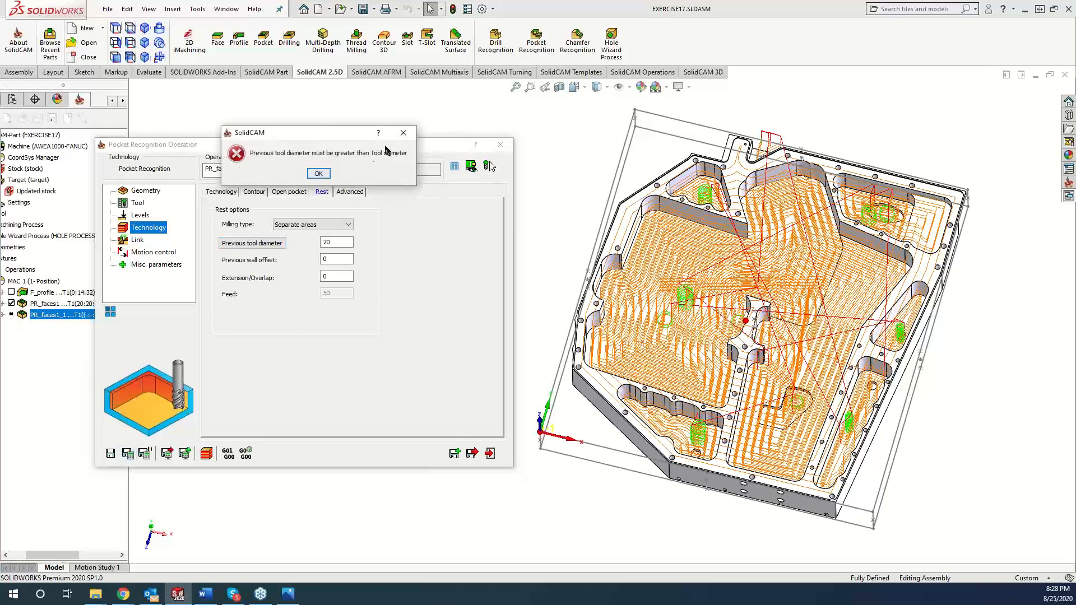
pyautogui.click(319, 174)
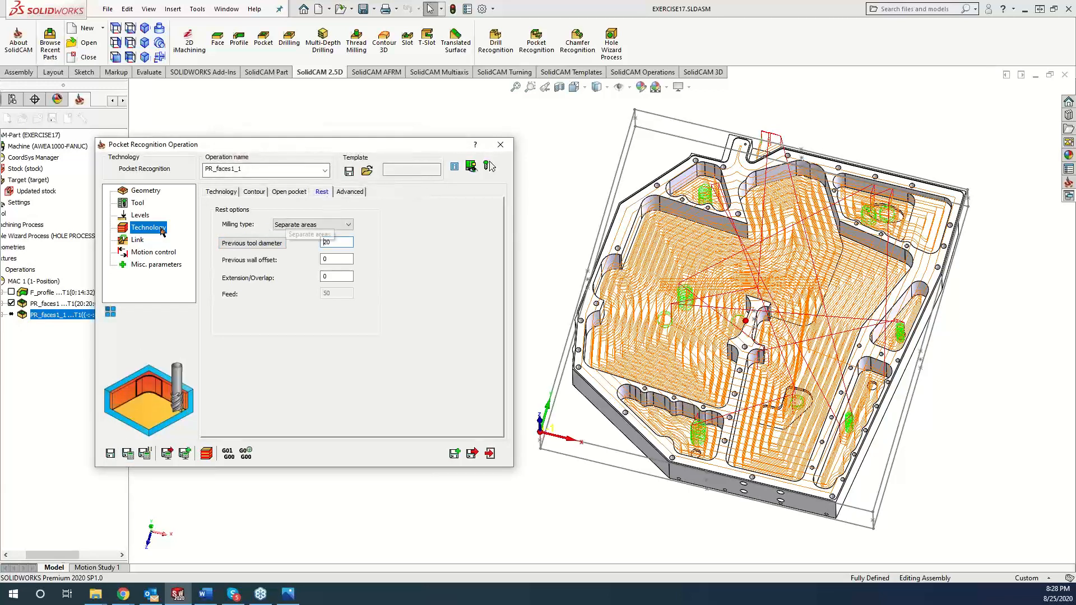
# Assign tool 2, the 10 mm end mill, to the copied rest operation and calculate its toolpath
pyautogui.click(138, 203)
pyautogui.click(273, 362)
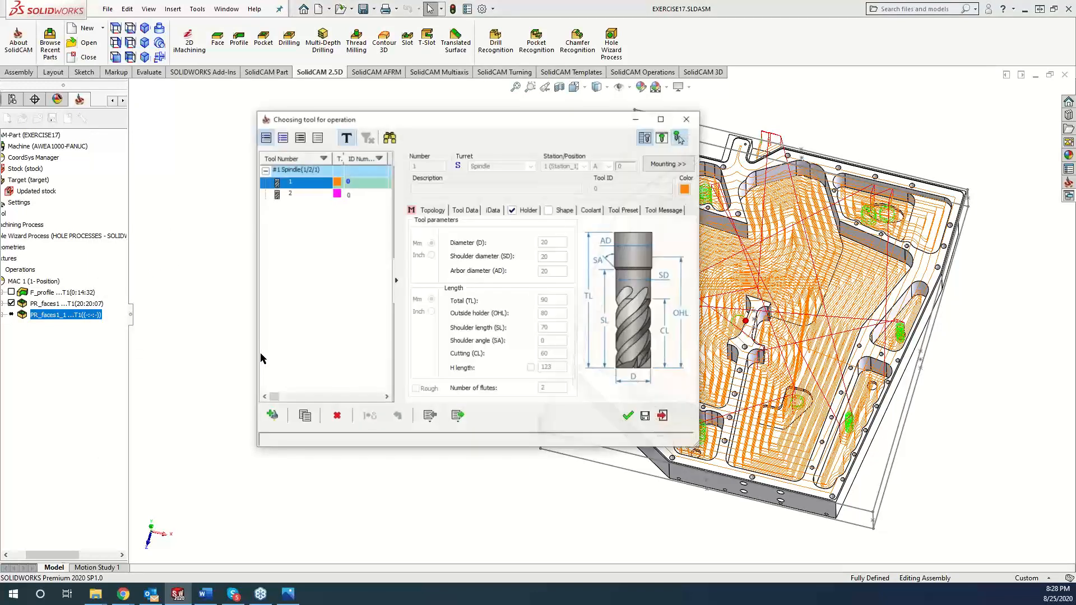
pyautogui.click(290, 194)
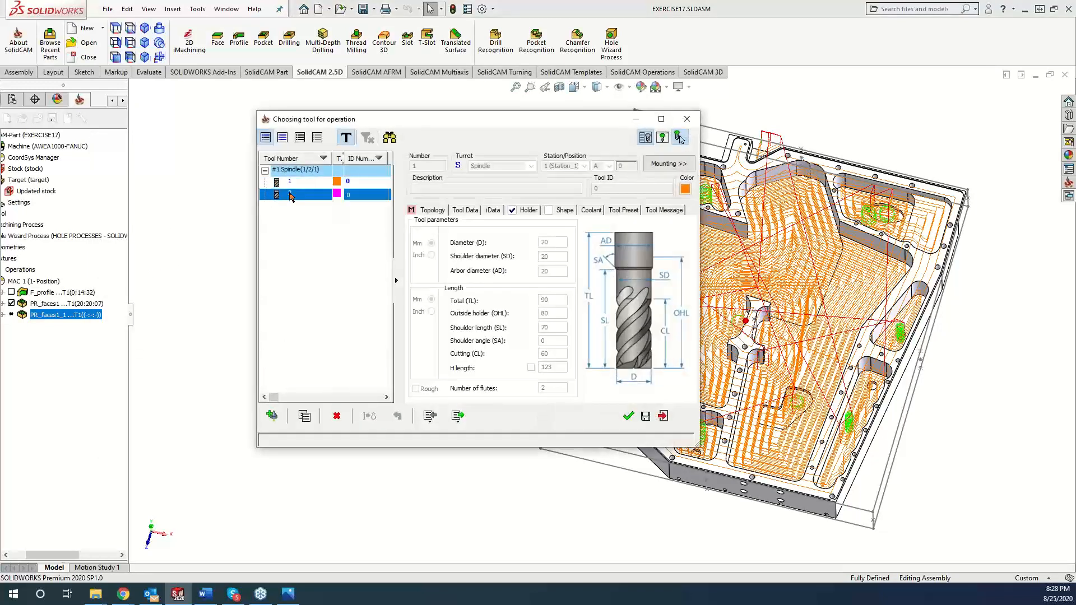
pyautogui.click(628, 416)
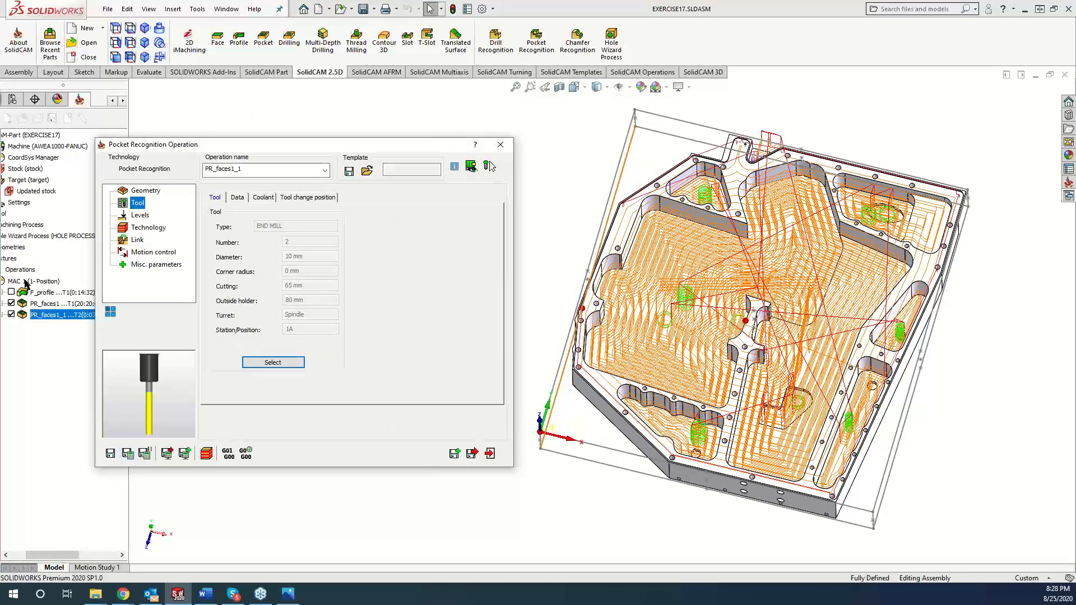
# Hide the PR_faces1 toolpath and examine the rest toolpath around the small floor cutout
pyautogui.click(11, 304)
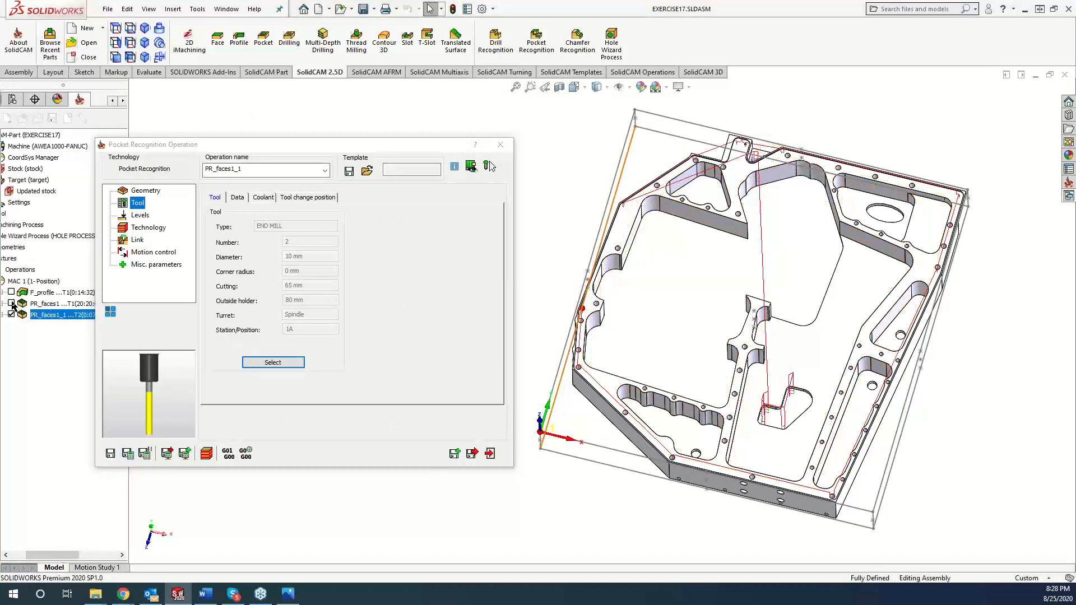
pyautogui.scroll(-5, 676, 372)
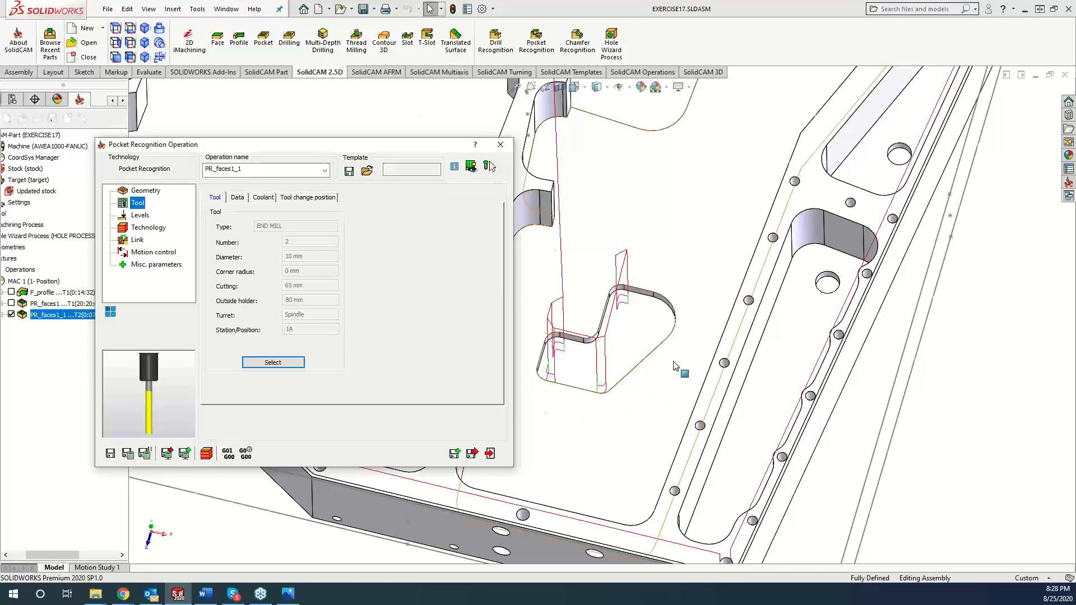
pyautogui.scroll(5, 681, 367)
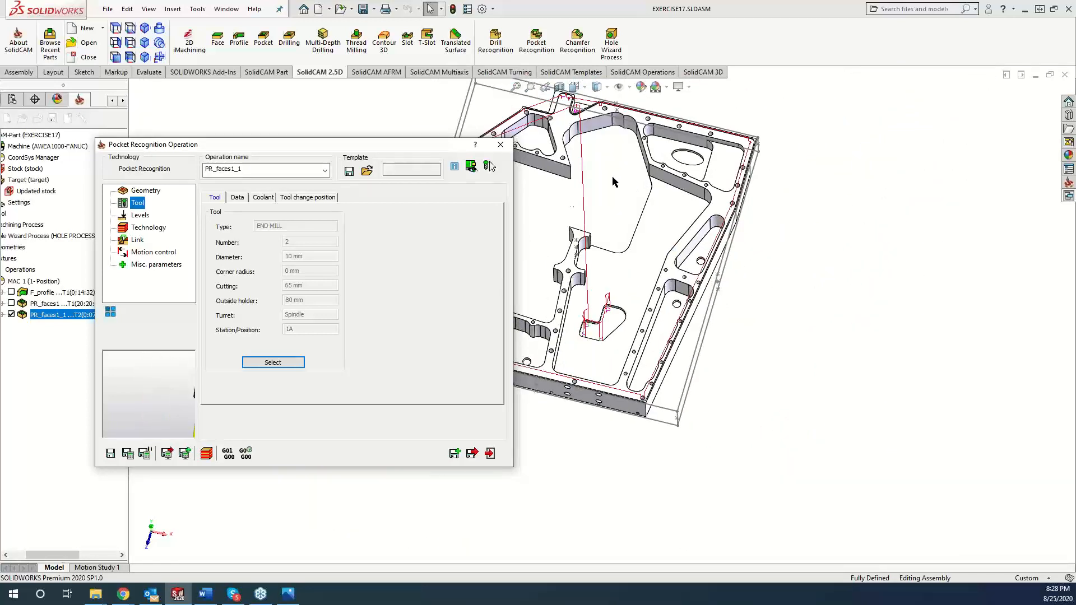
# Run the rest operation's simulation in SolidVerify and examine the newly cut corners on the floor cutout and outer edge
pyautogui.click(204, 454)
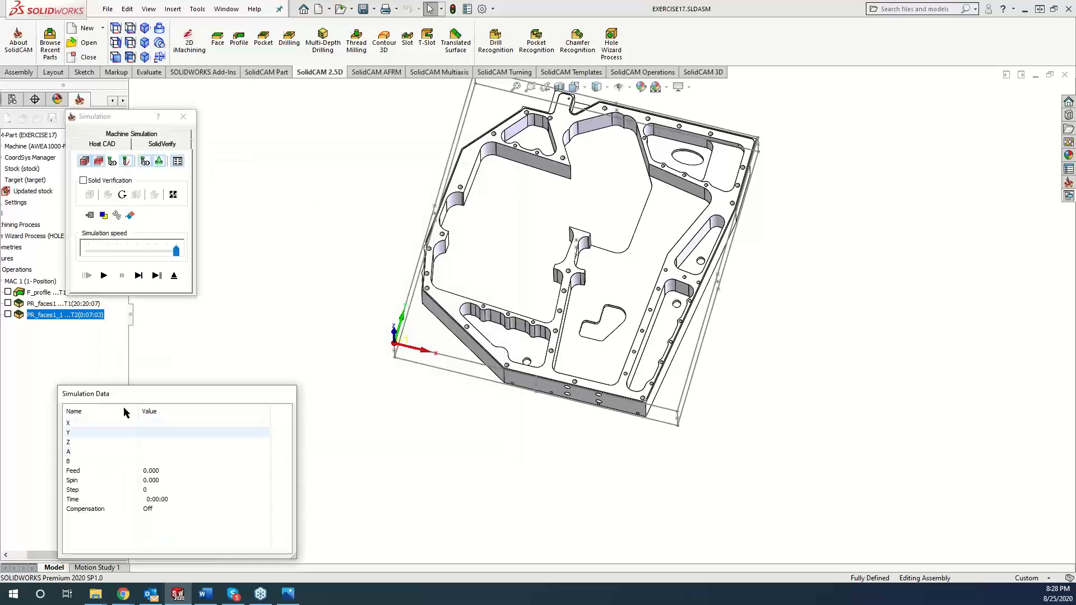
pyautogui.click(161, 144)
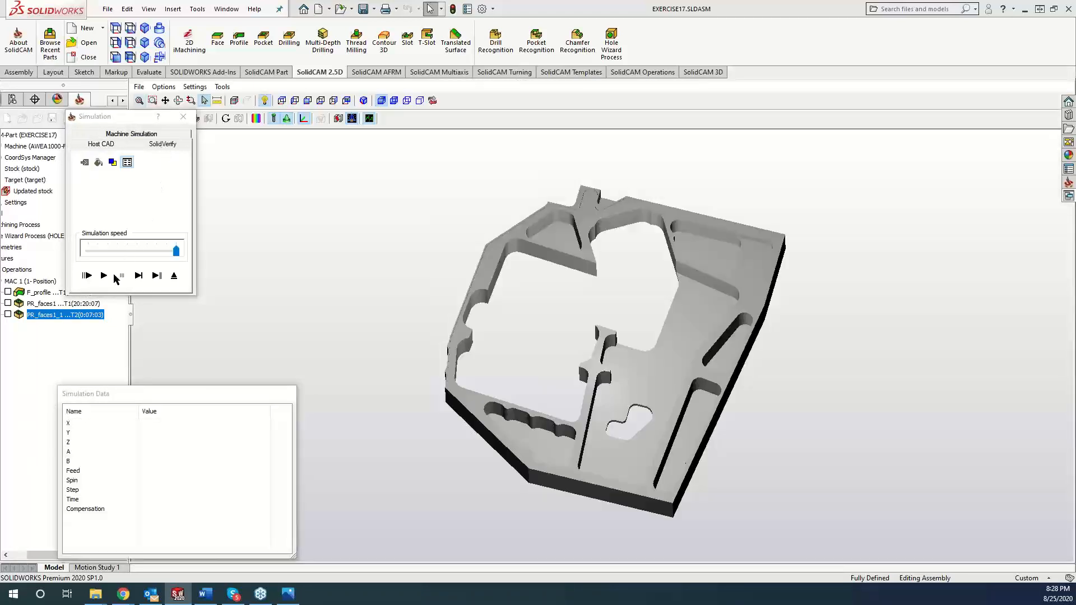
pyautogui.click(104, 277)
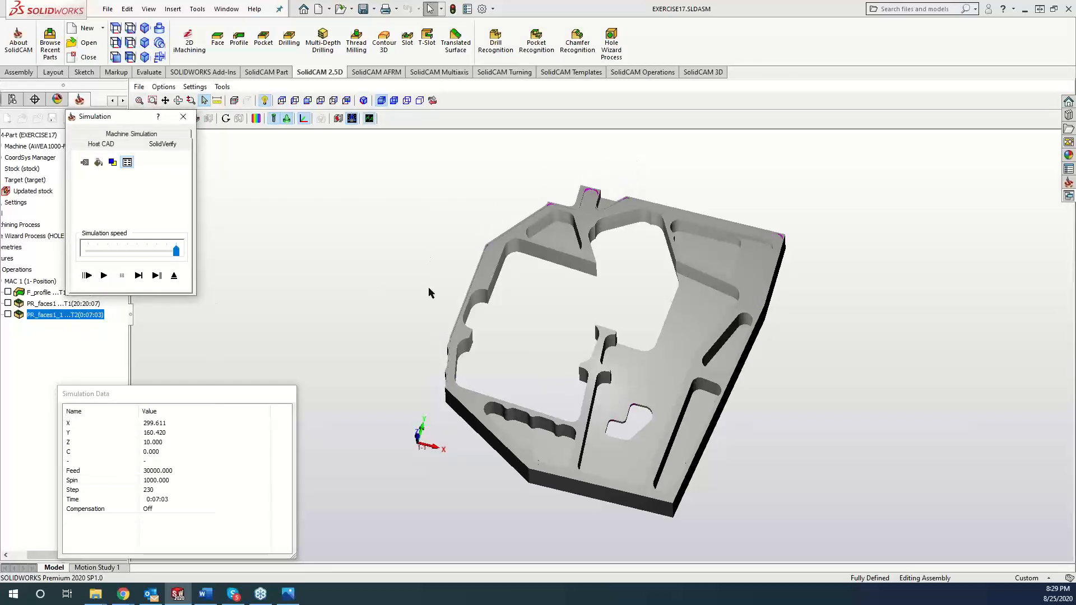
pyautogui.scroll(3, 618, 408)
pyautogui.scroll(5, 618, 408)
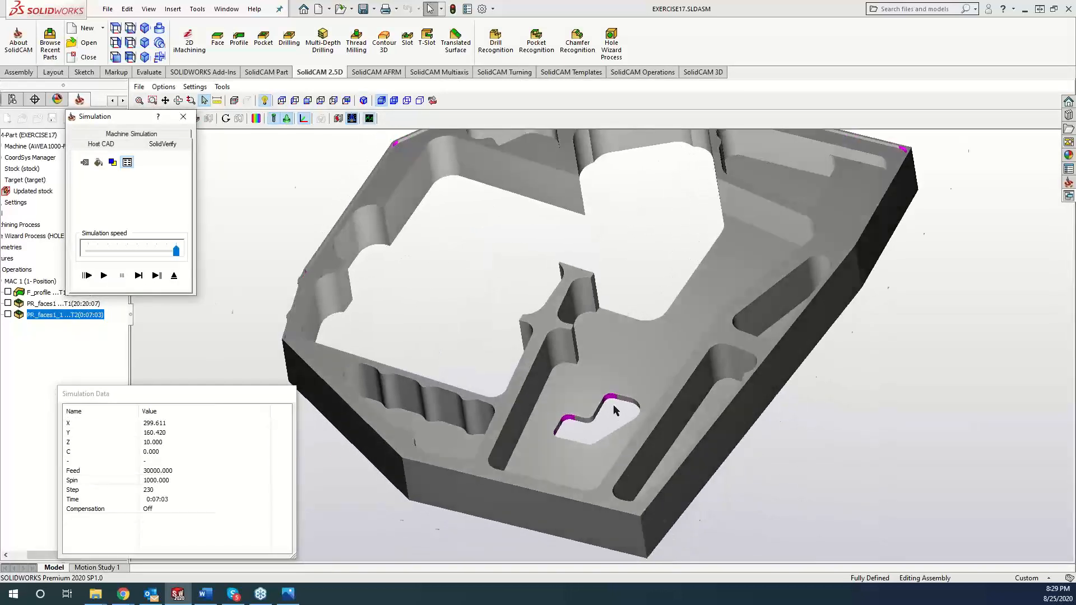
pyautogui.scroll(2, 559, 388)
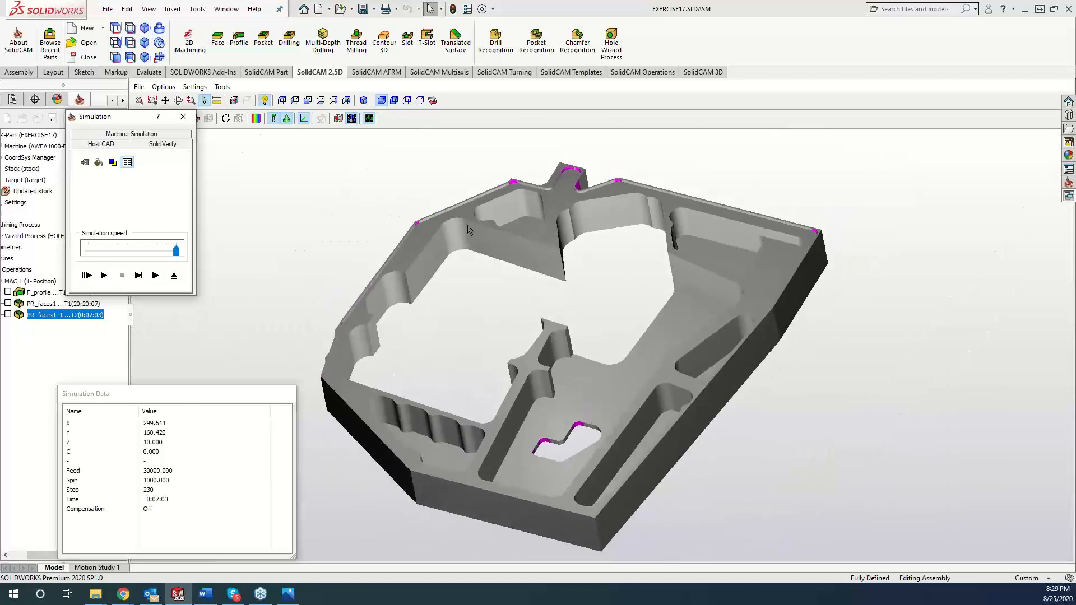
pyautogui.scroll(-2, 423, 230)
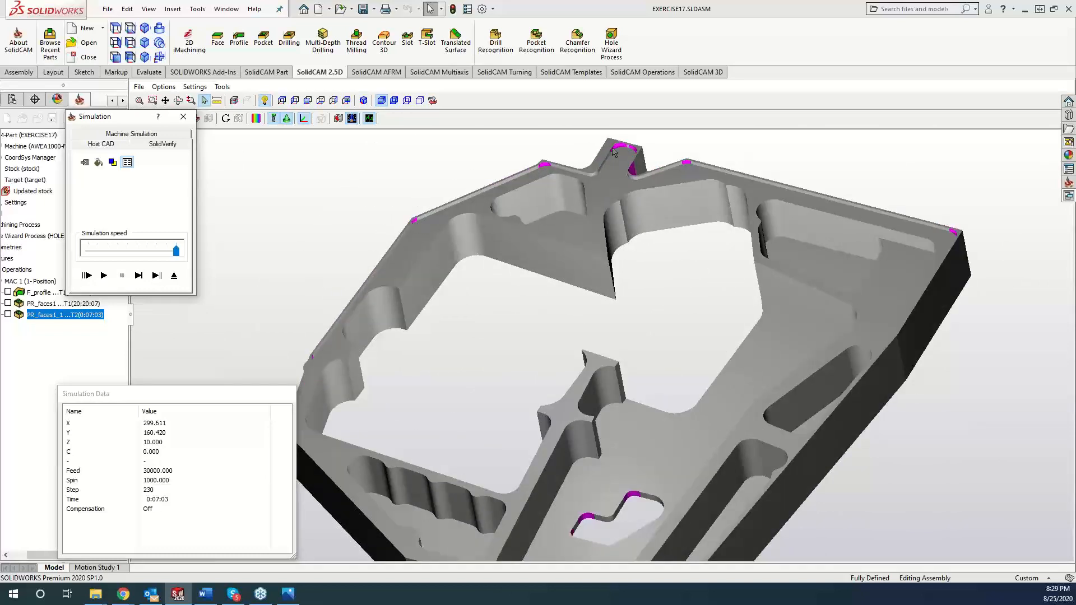
pyautogui.scroll(-5, 613, 153)
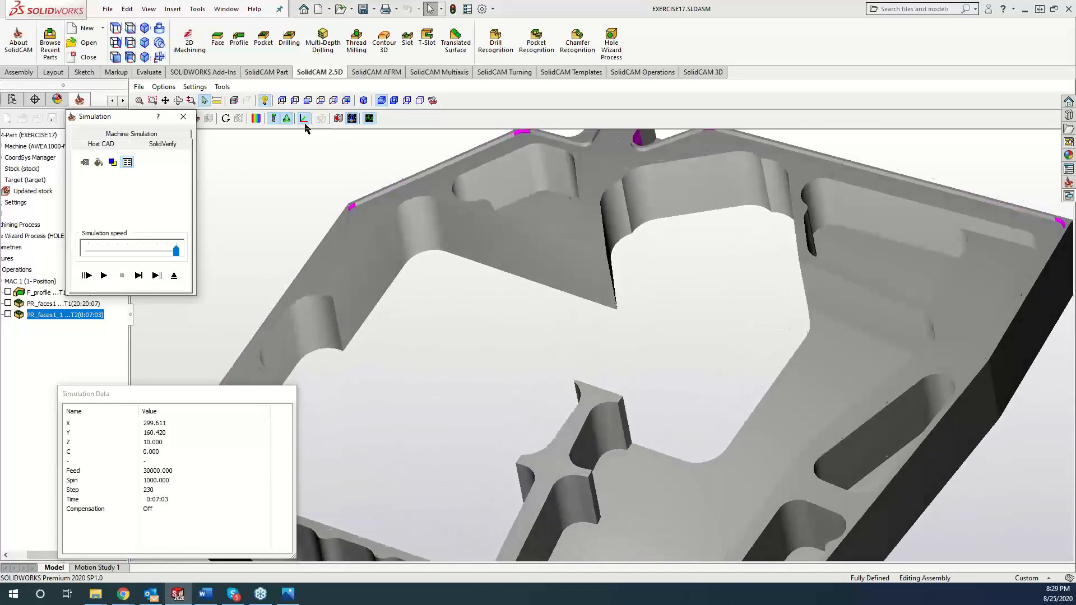
# Compare the rest-machined stock with the target model, examine the small cutout's corners, reset the simulation and exit it
pyautogui.click(255, 118)
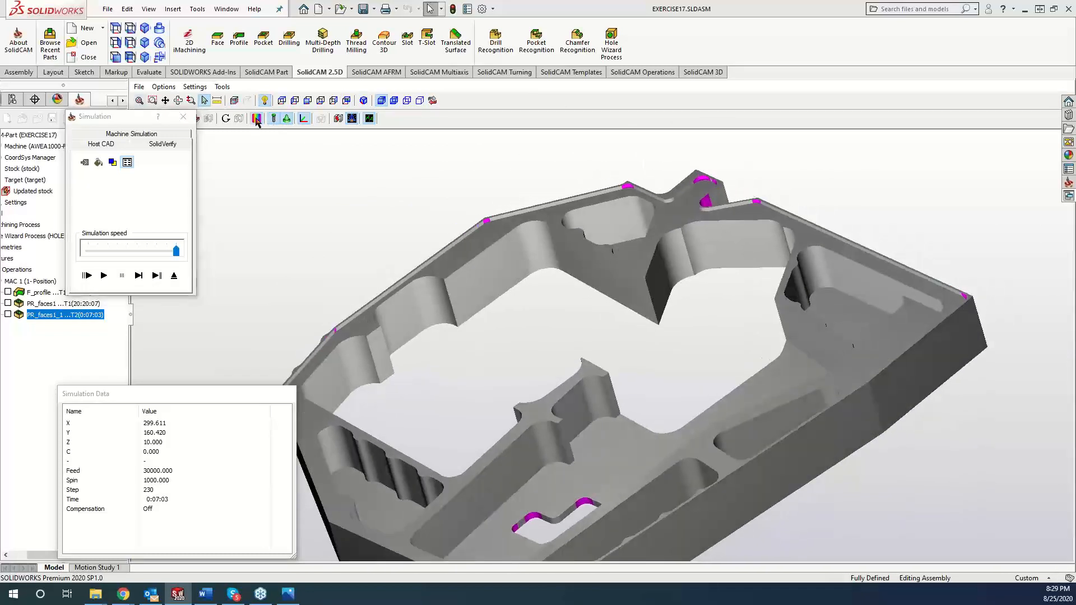
pyautogui.click(860, 120)
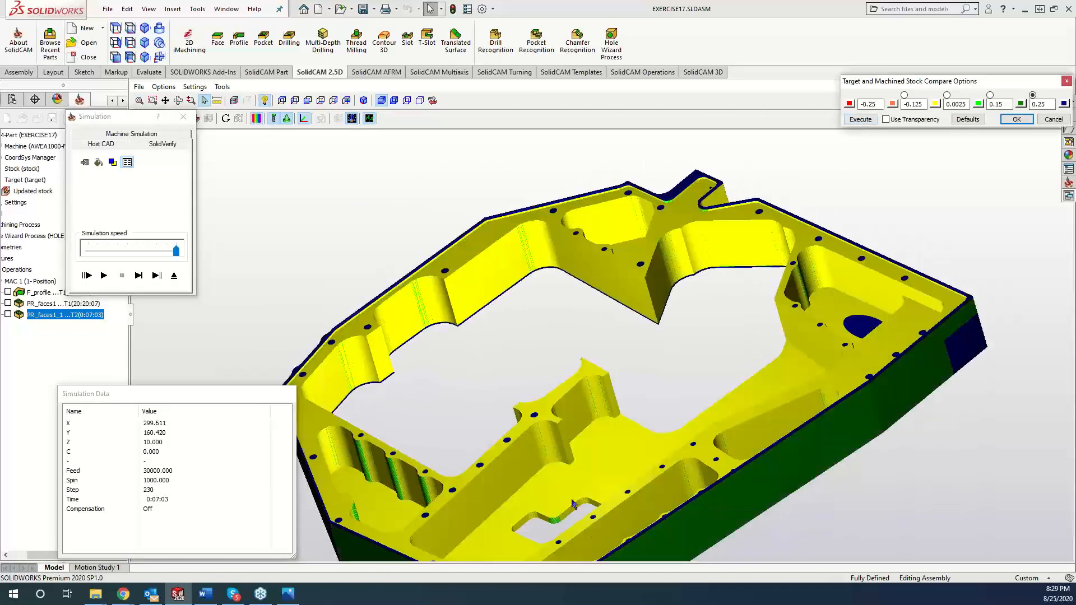
pyautogui.scroll(5, 541, 537)
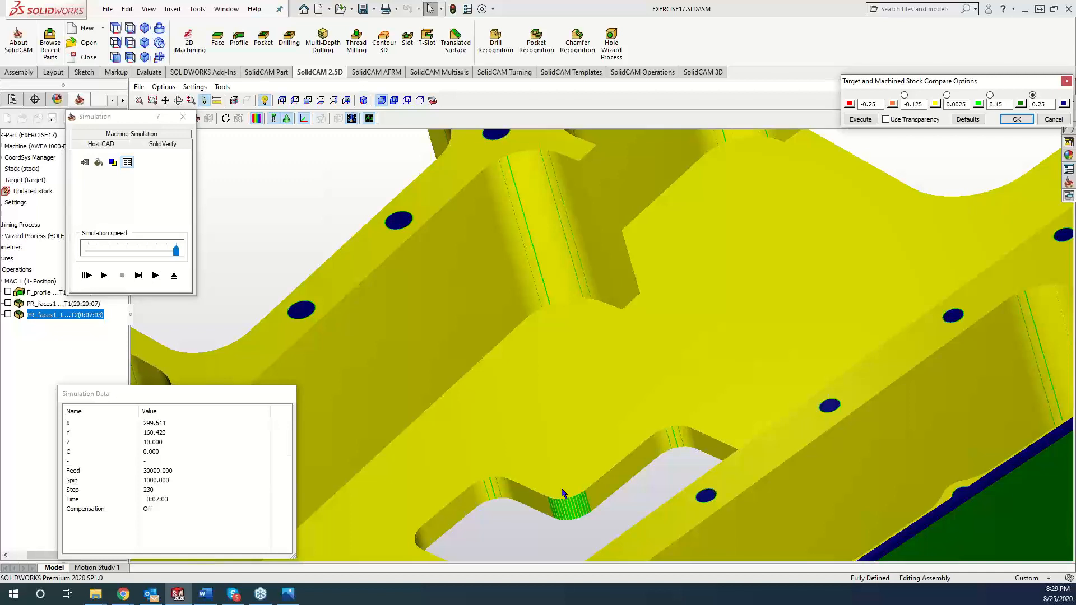
pyautogui.scroll(-5, 560, 491)
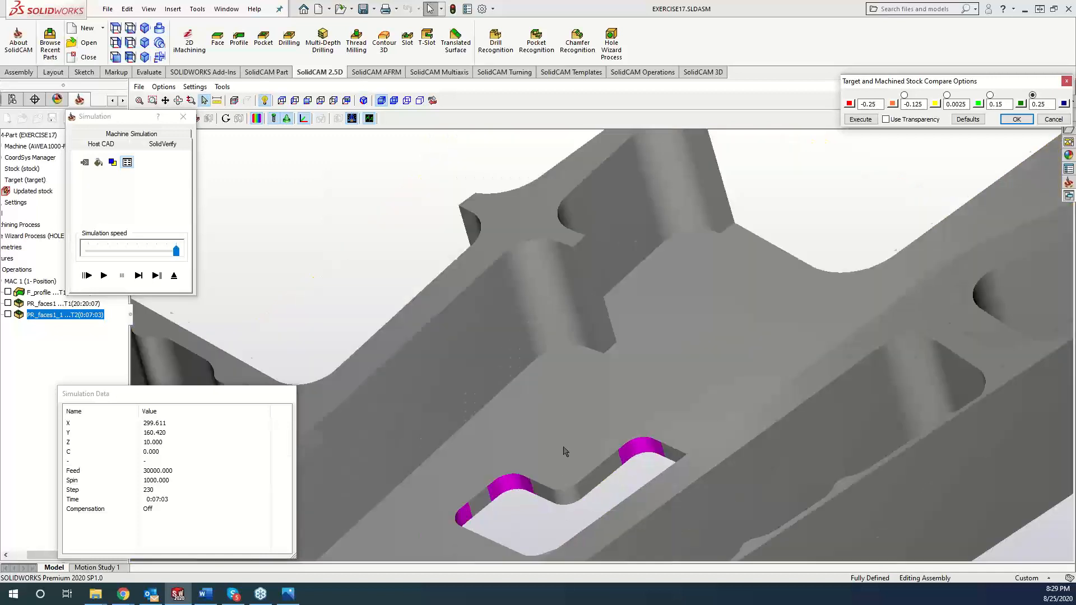
pyautogui.scroll(5, 736, 340)
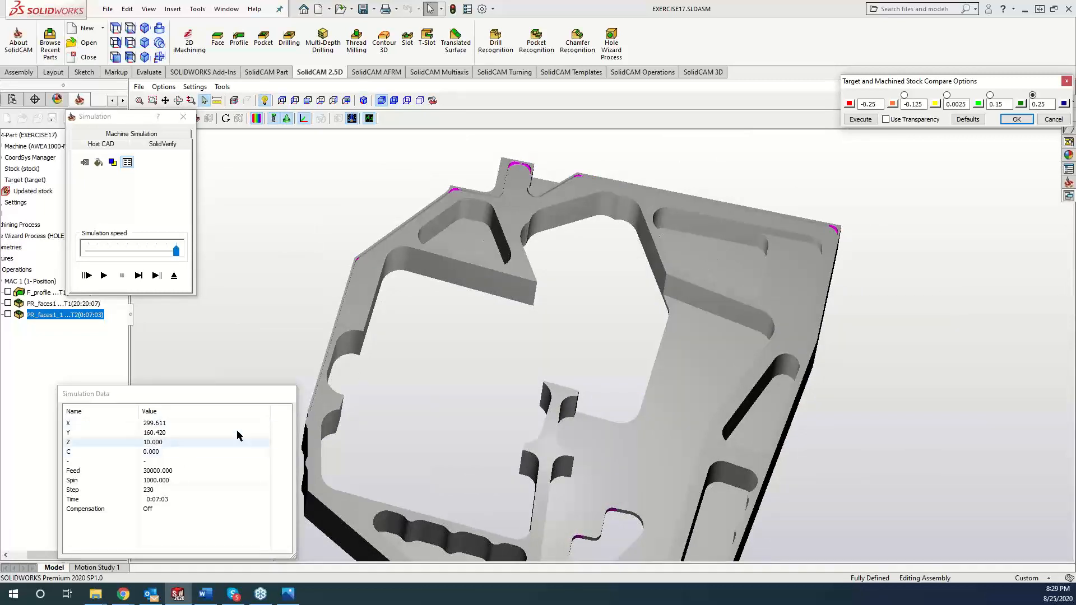
pyautogui.click(138, 275)
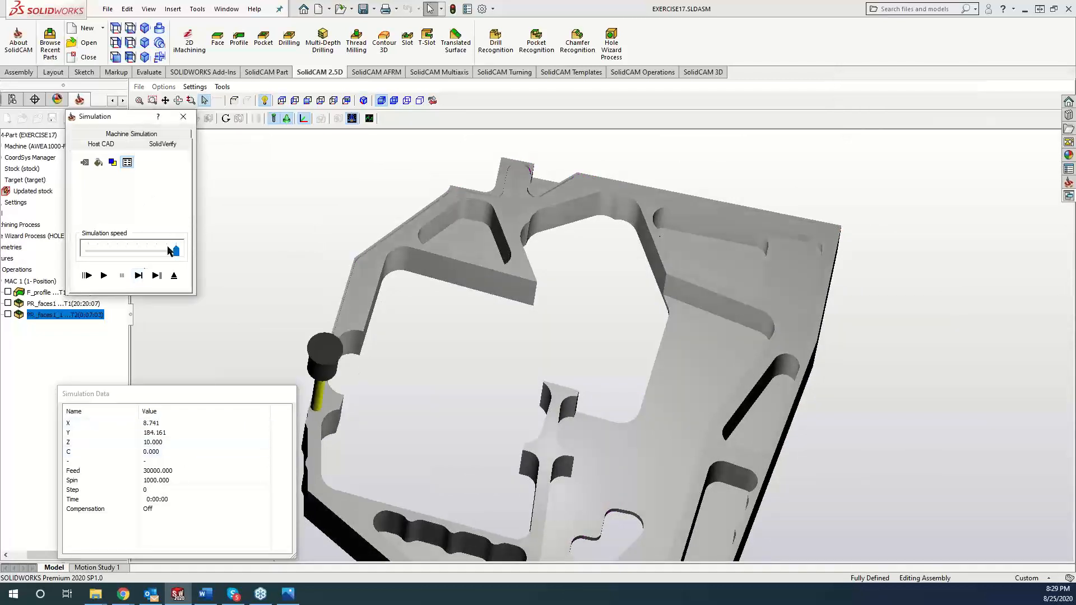
pyautogui.click(183, 119)
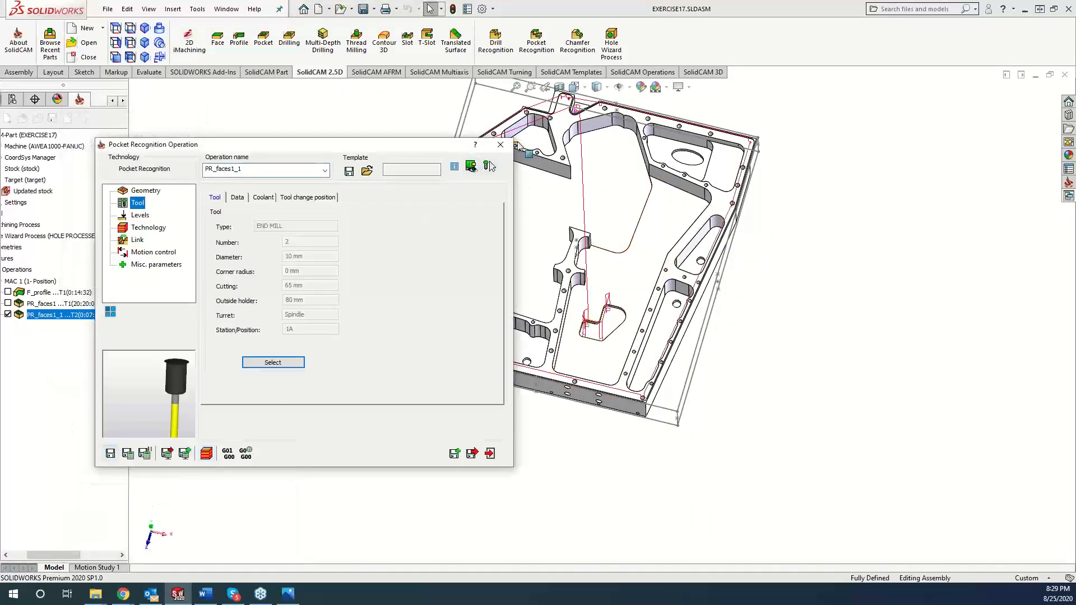
# Select the edge of the large hole in the corner pocket, examine the hole up close, and clear the selection
pyautogui.click(687, 152)
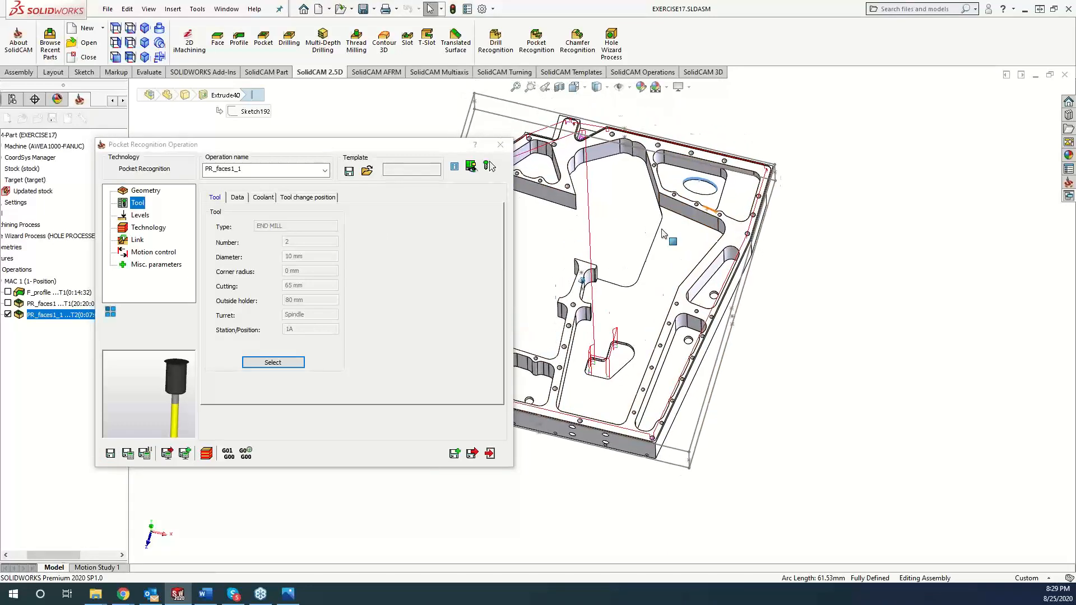
pyautogui.scroll(-5, 663, 233)
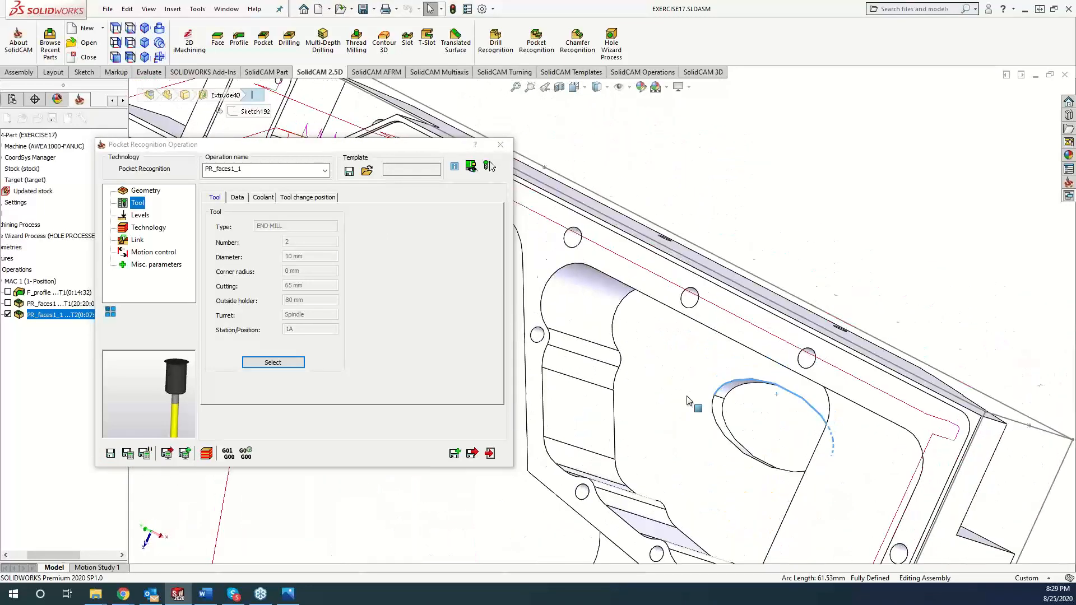
pyautogui.click(730, 386)
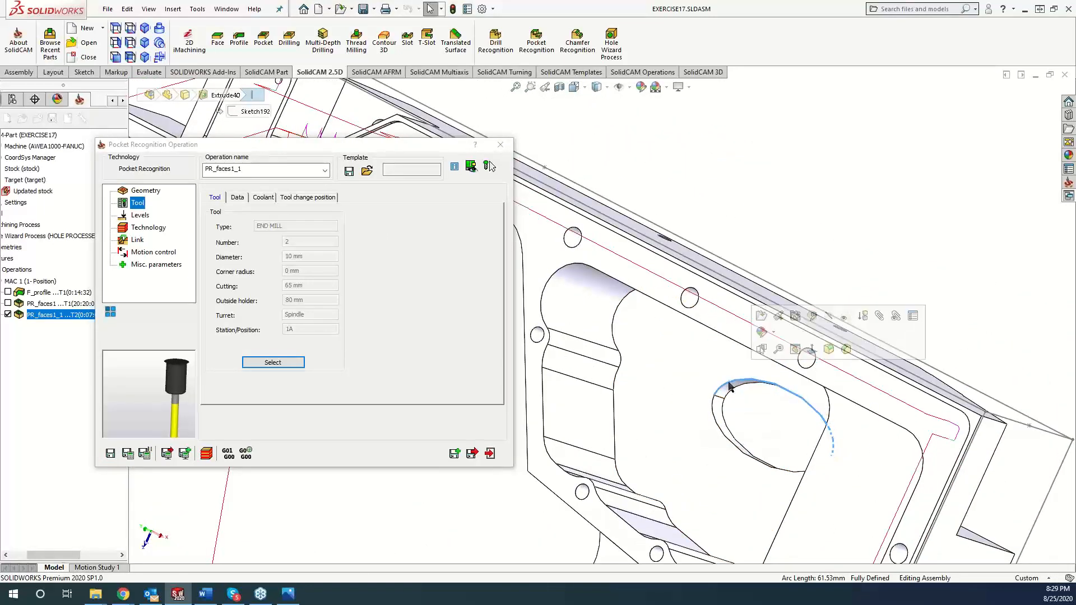
pyautogui.click(158, 439)
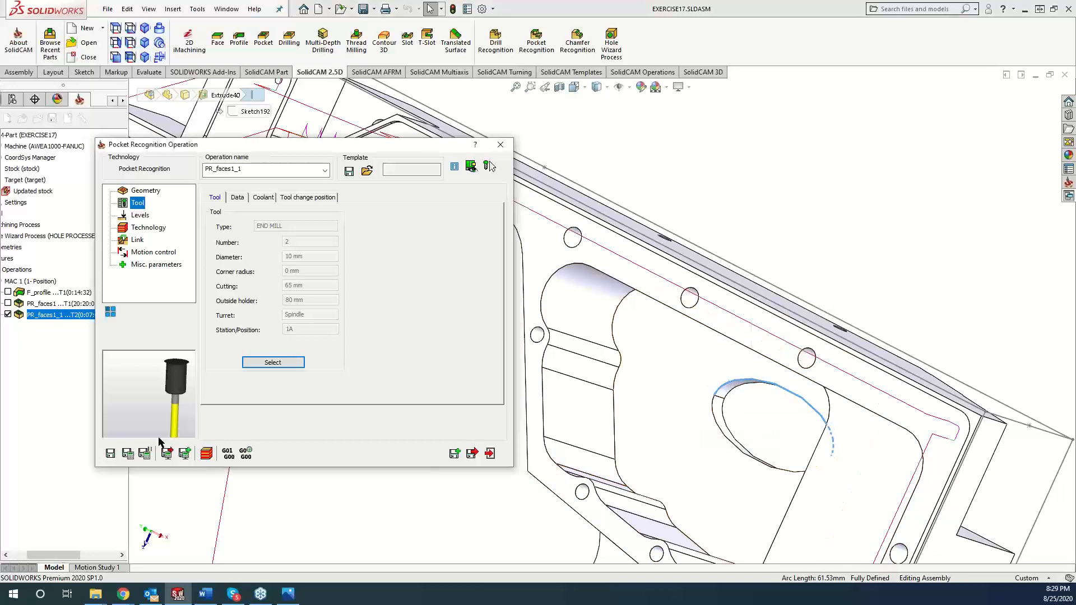
pyautogui.click(489, 166)
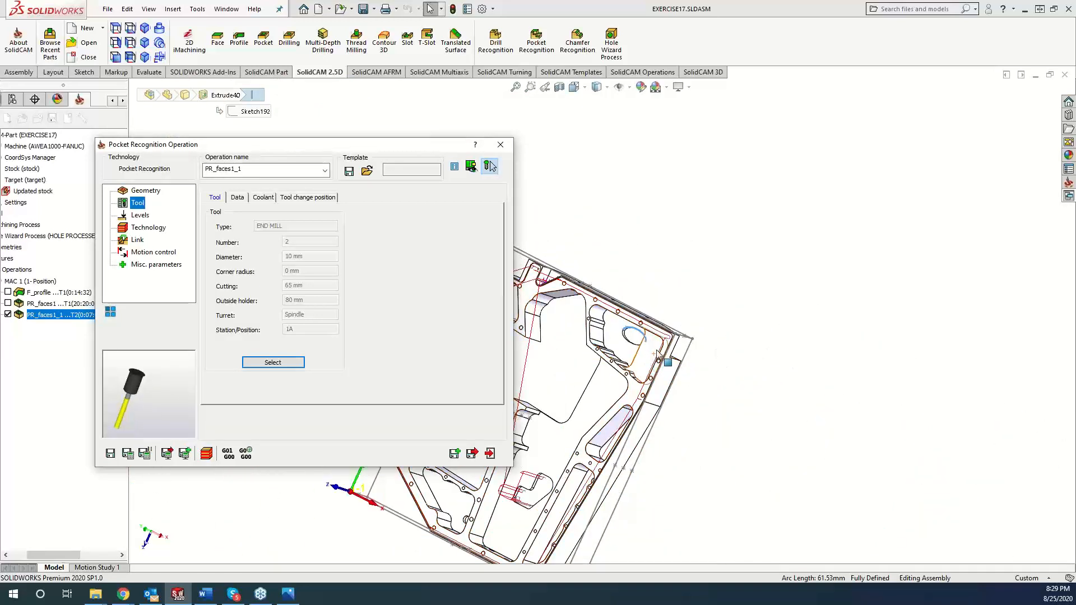
pyautogui.moveTo(657, 353); pyautogui.dragTo(707, 381, button='middle')
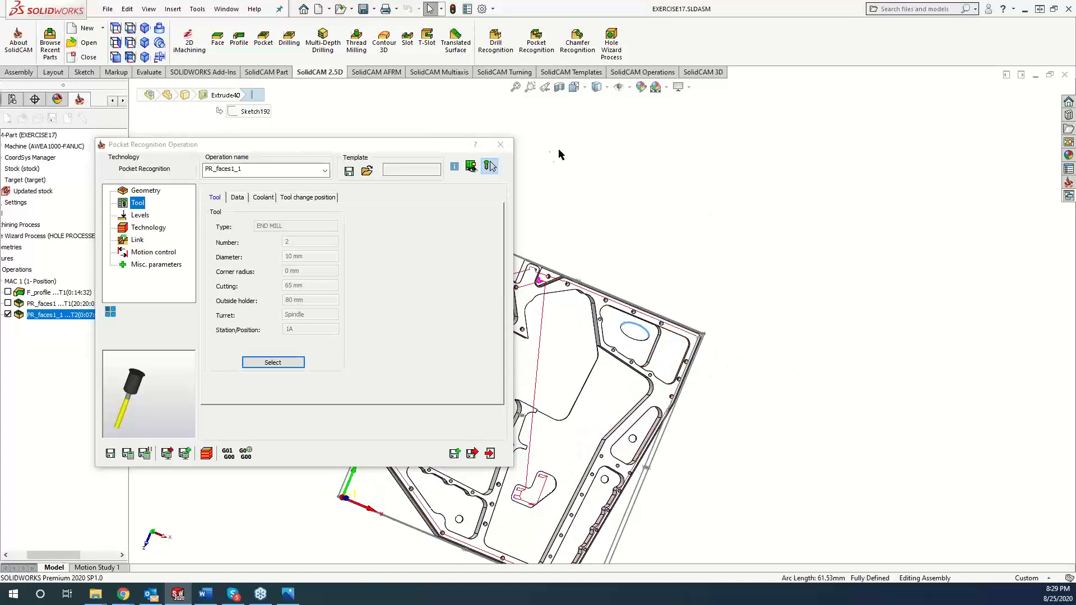
pyautogui.click(489, 166)
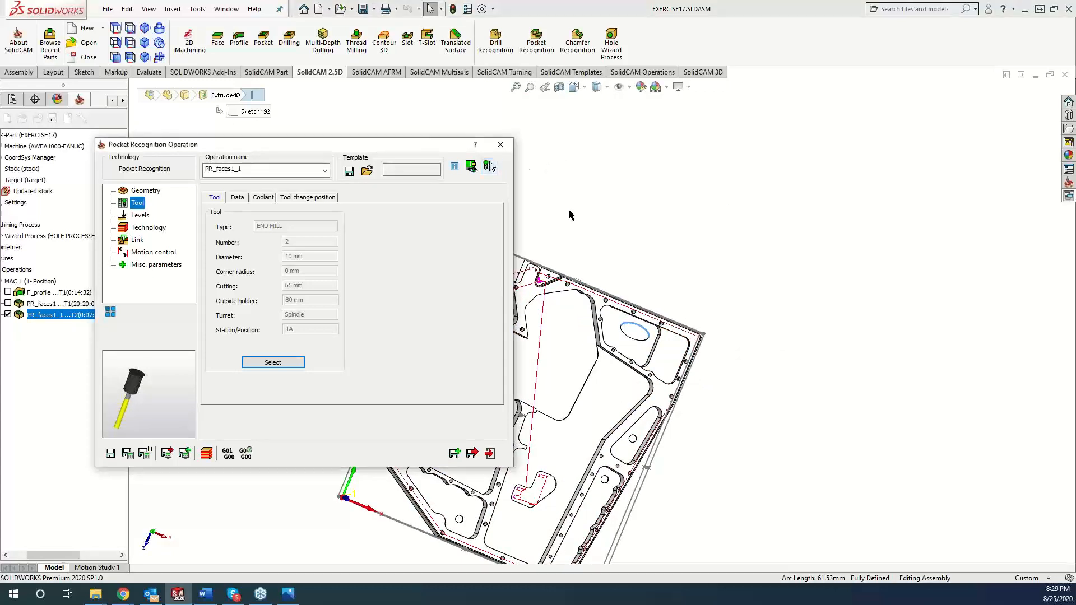
pyautogui.click(789, 354)
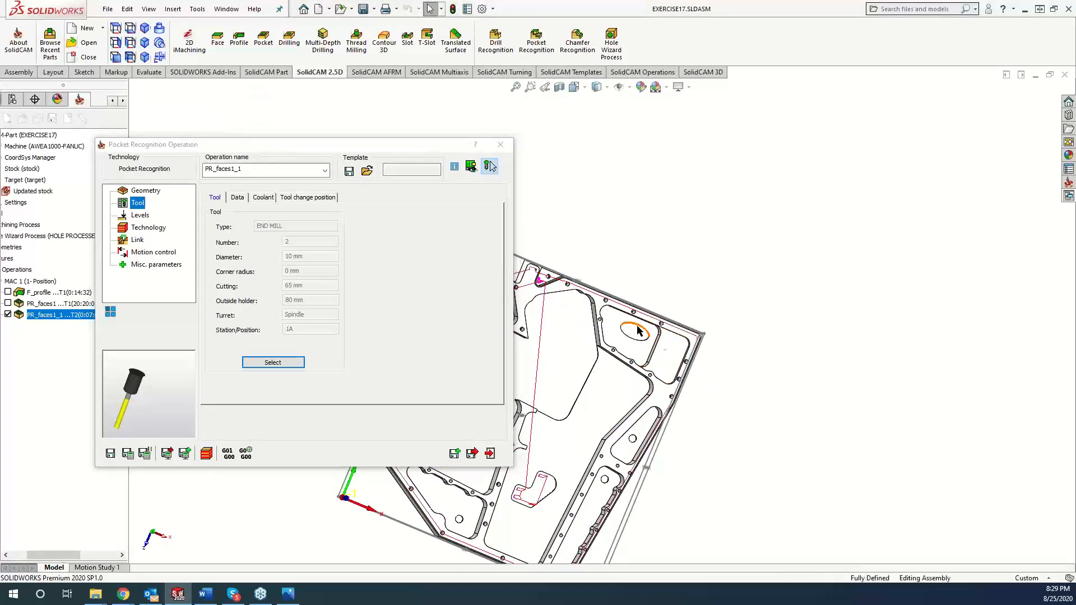
pyautogui.rightClick(757, 401)
pyautogui.click(729, 324)
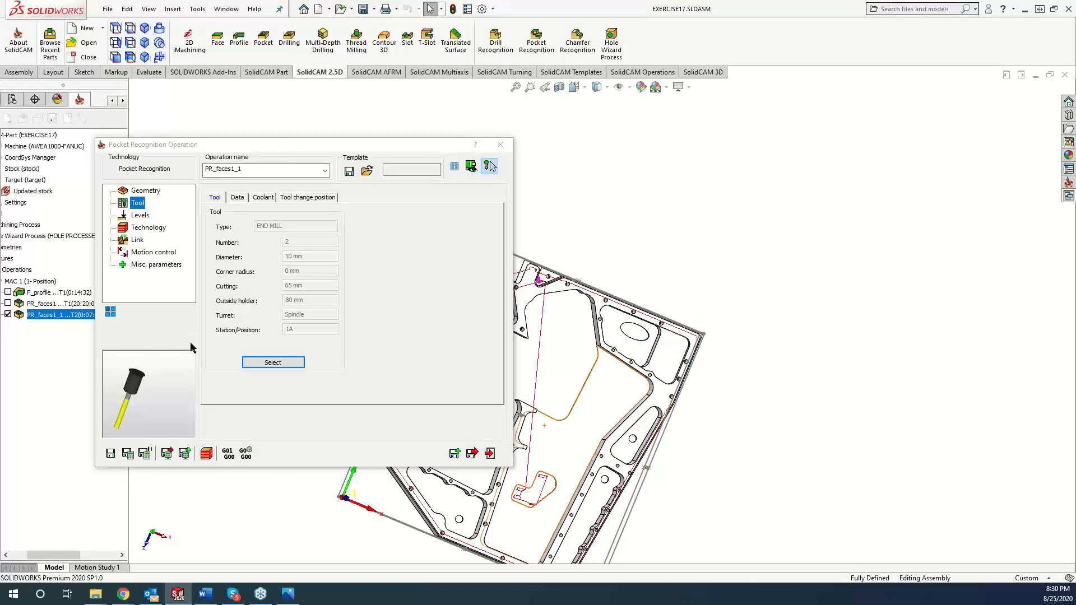
# Open the rest operation's 10 mm end mill data, examine the oval hole in the corner pocket, and close the tool data
pyautogui.click(264, 365)
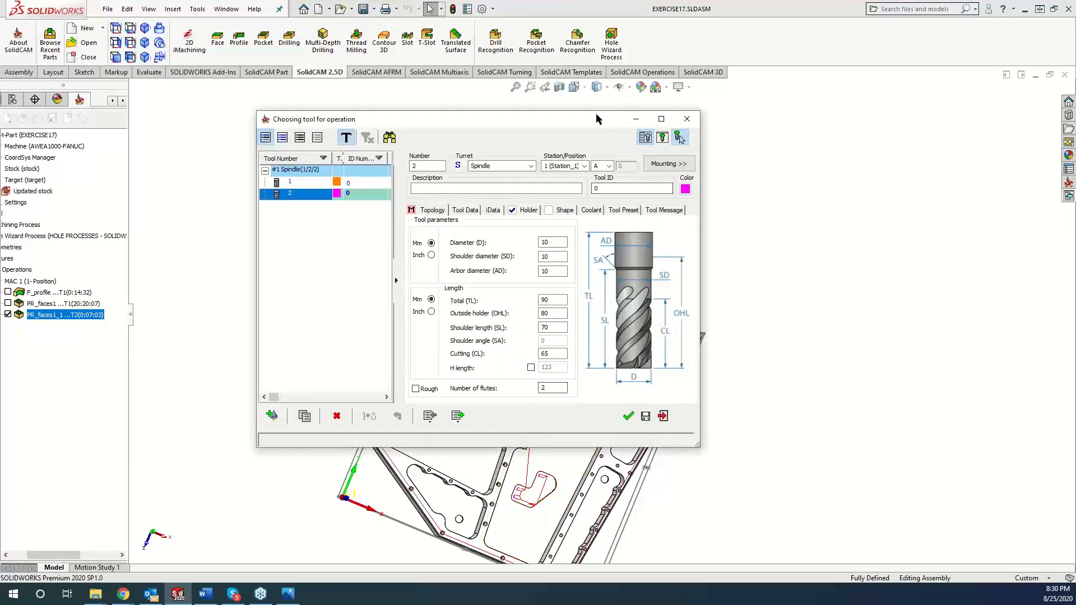
pyautogui.moveTo(562, 117); pyautogui.dragTo(274, 92)
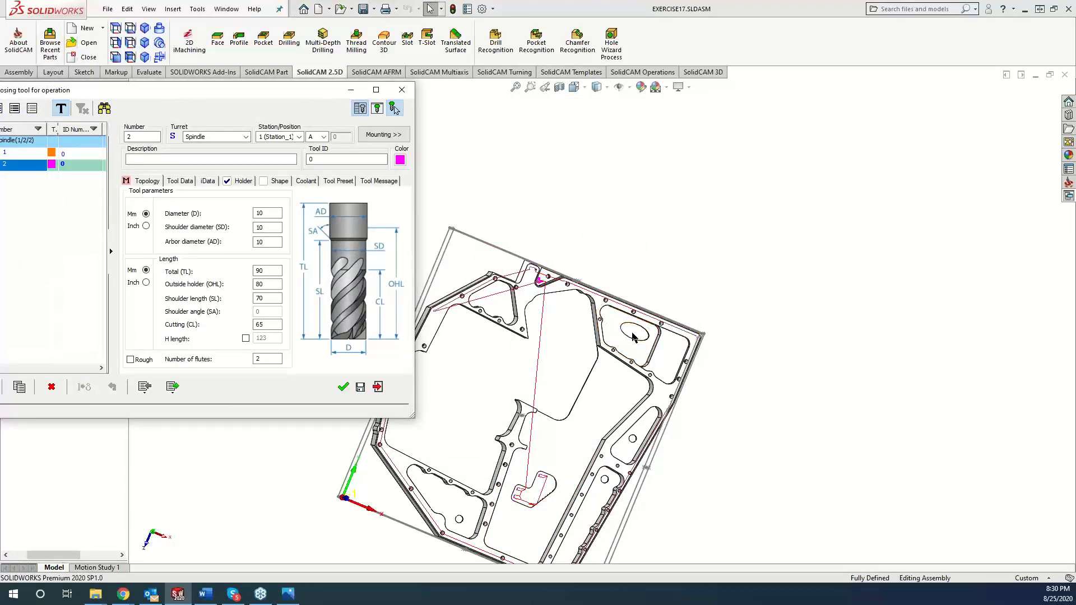
pyautogui.scroll(-5, 647, 337)
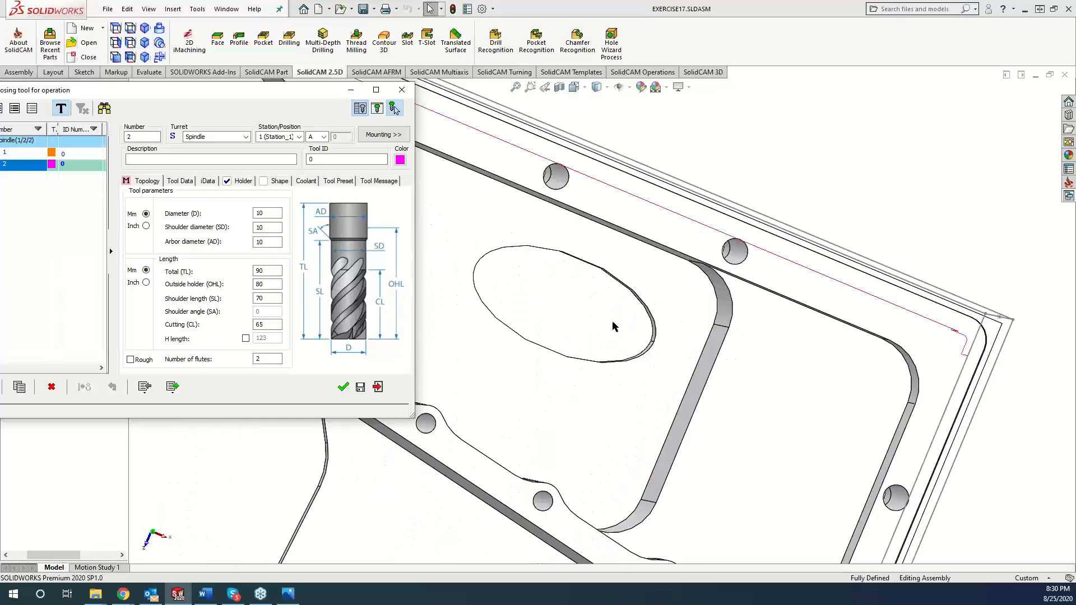
pyautogui.scroll(6, 580, 324)
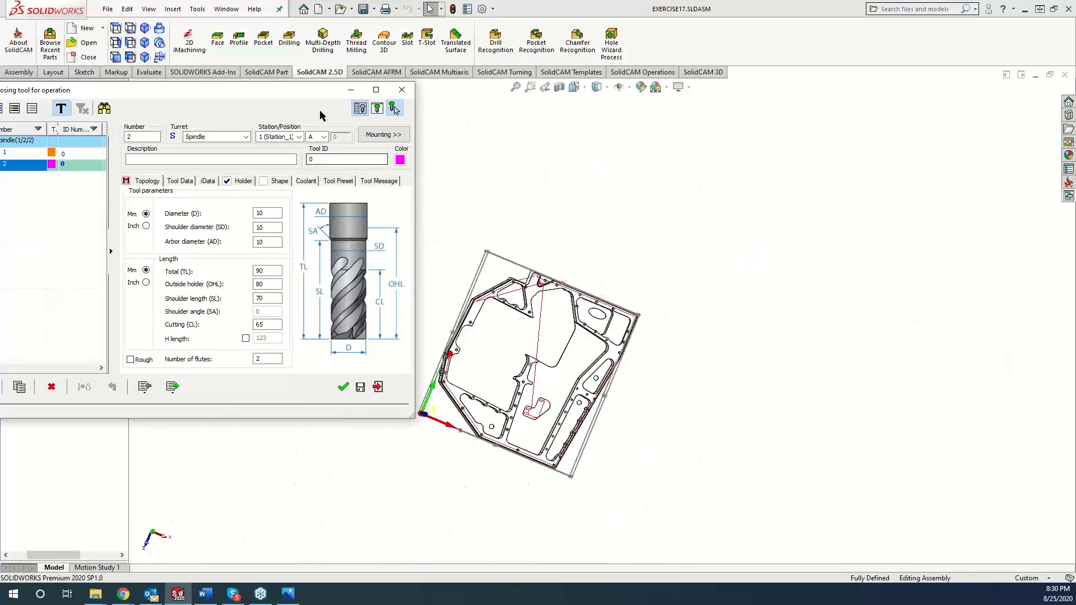
pyautogui.moveTo(301, 95); pyautogui.dragTo(580, 151)
pyautogui.click(676, 146)
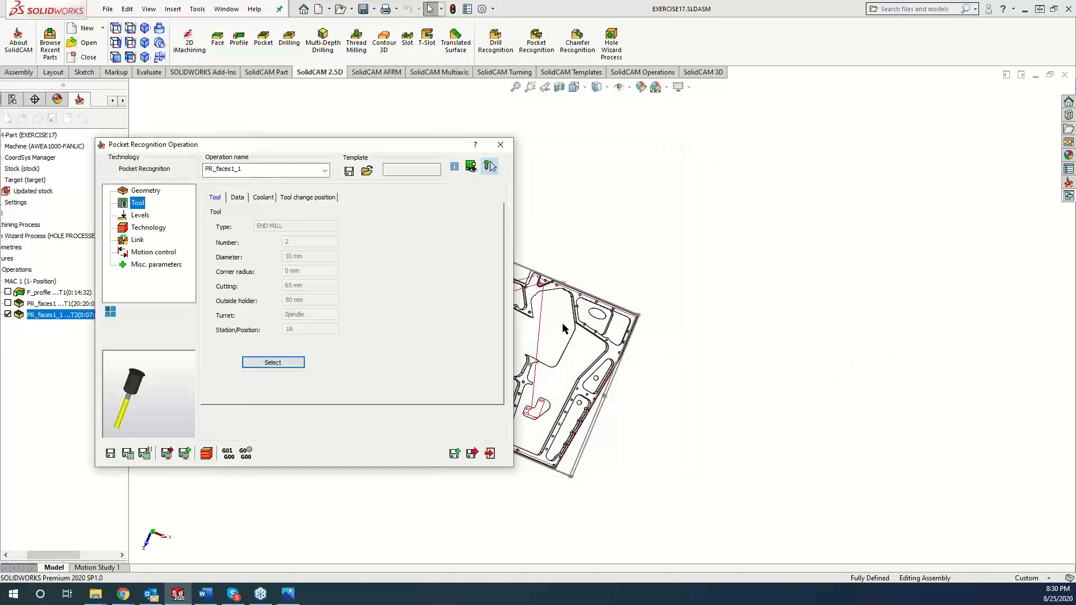
pyautogui.scroll(-6, 605, 331)
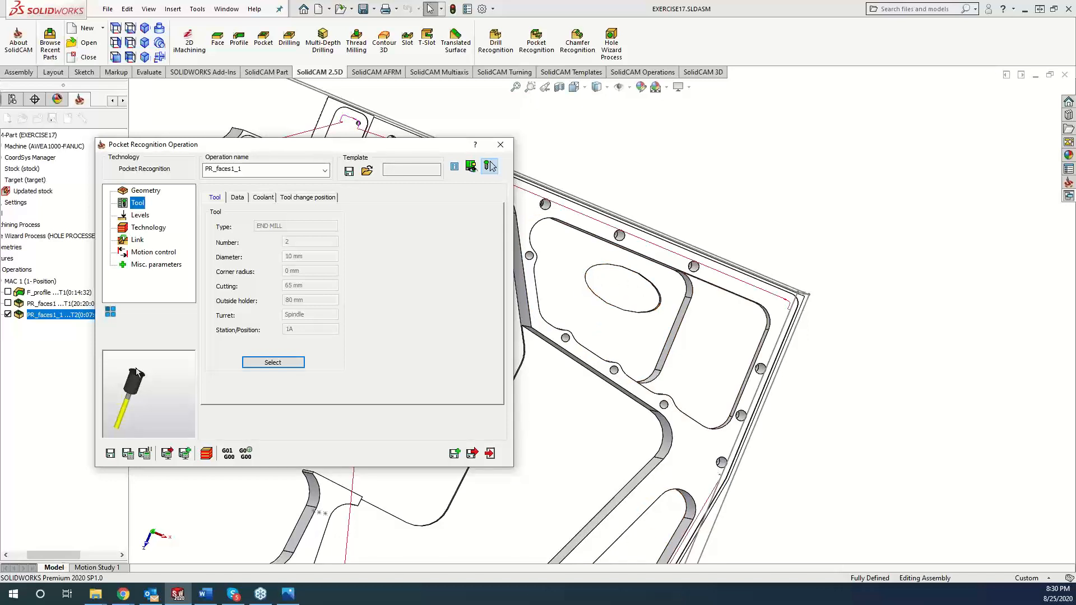
# Try to edit the faces1 geometry, examine its recognized faces and chains around the oval hole, and cancel the modification
pyautogui.click(146, 192)
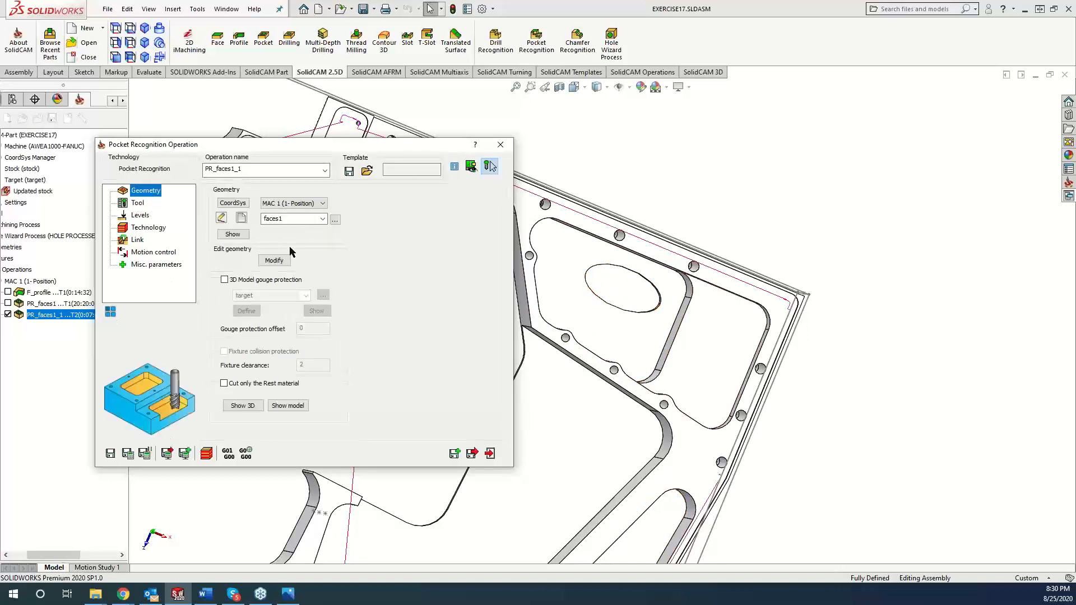
pyautogui.click(222, 218)
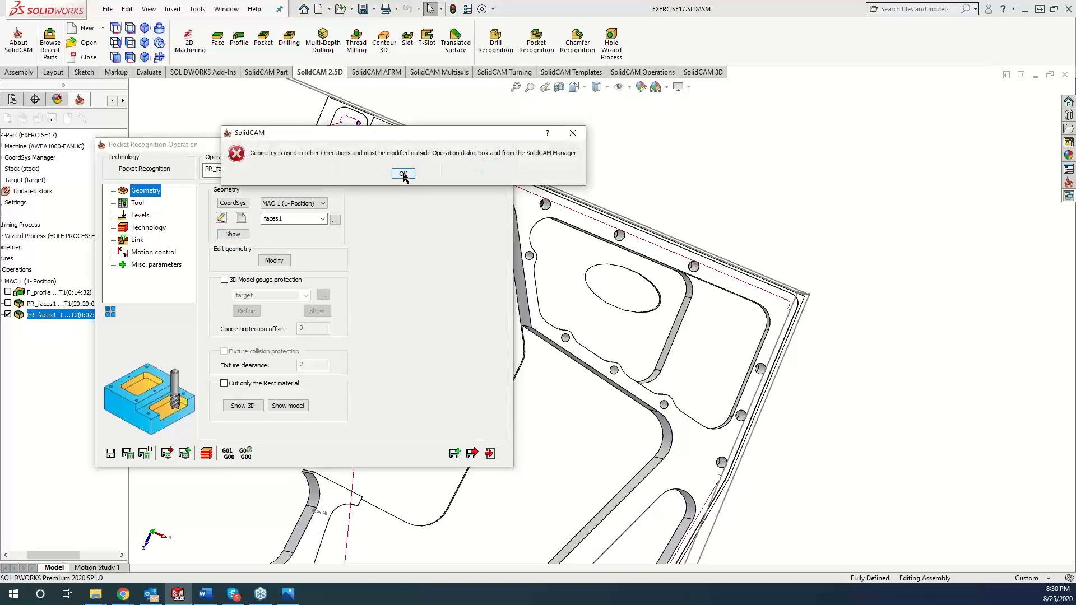
pyautogui.click(403, 174)
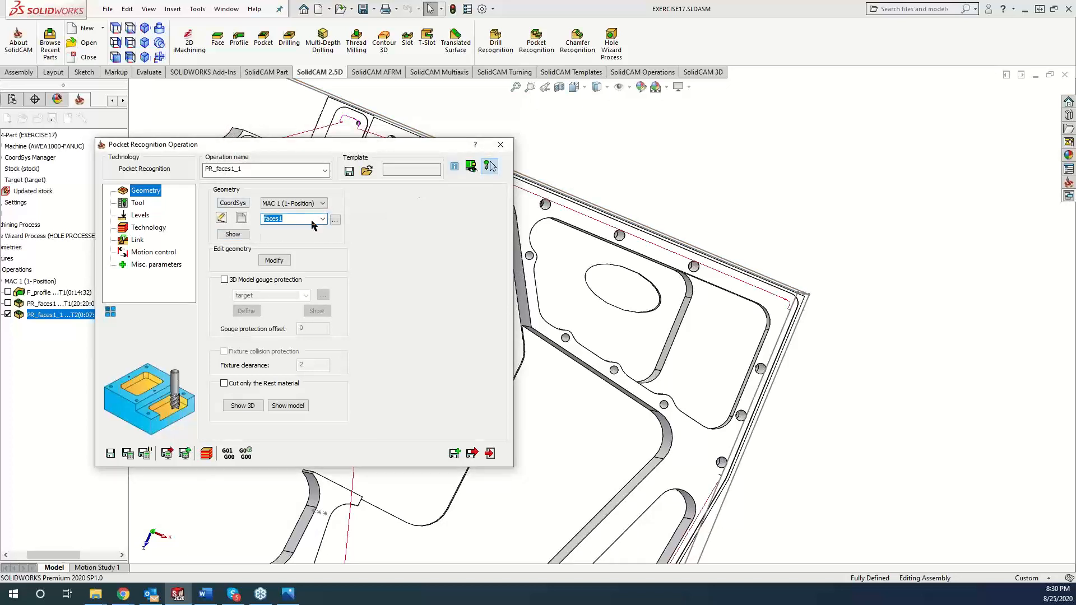
pyautogui.click(274, 260)
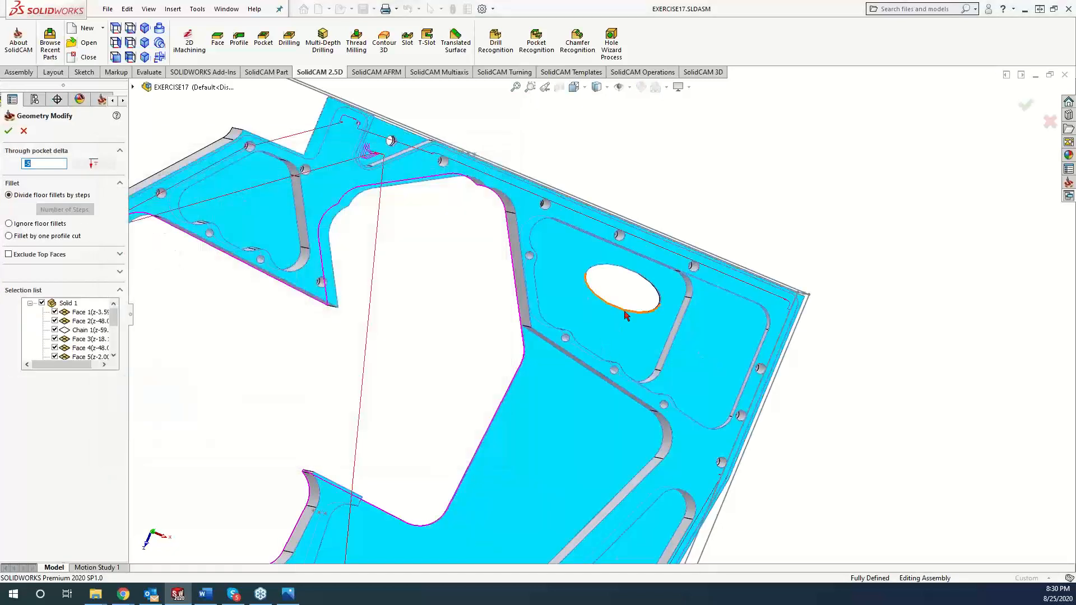
pyautogui.moveTo(645, 308); pyautogui.dragTo(639, 290, button='middle')
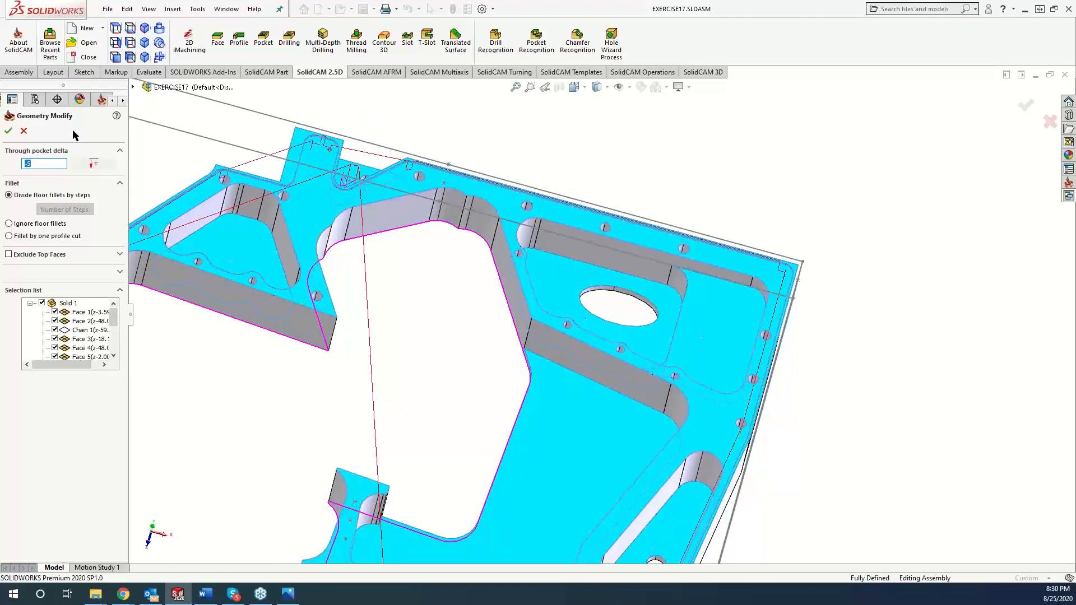
pyautogui.click(24, 131)
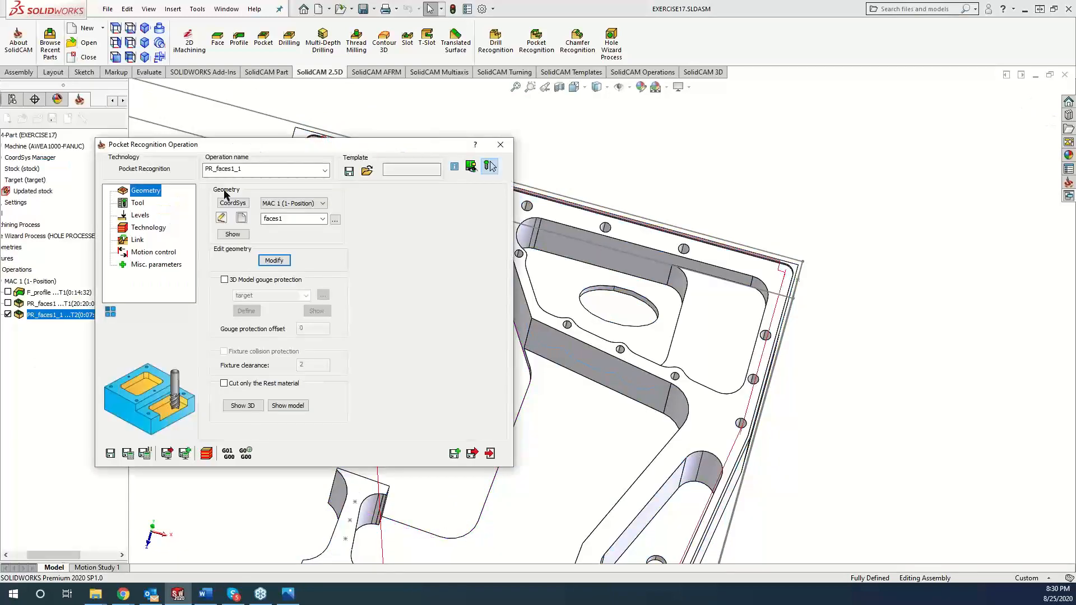
# Create a new geometry faces2 from the solid body and add the oval hole's edge as a through pocket chain
pyautogui.click(241, 218)
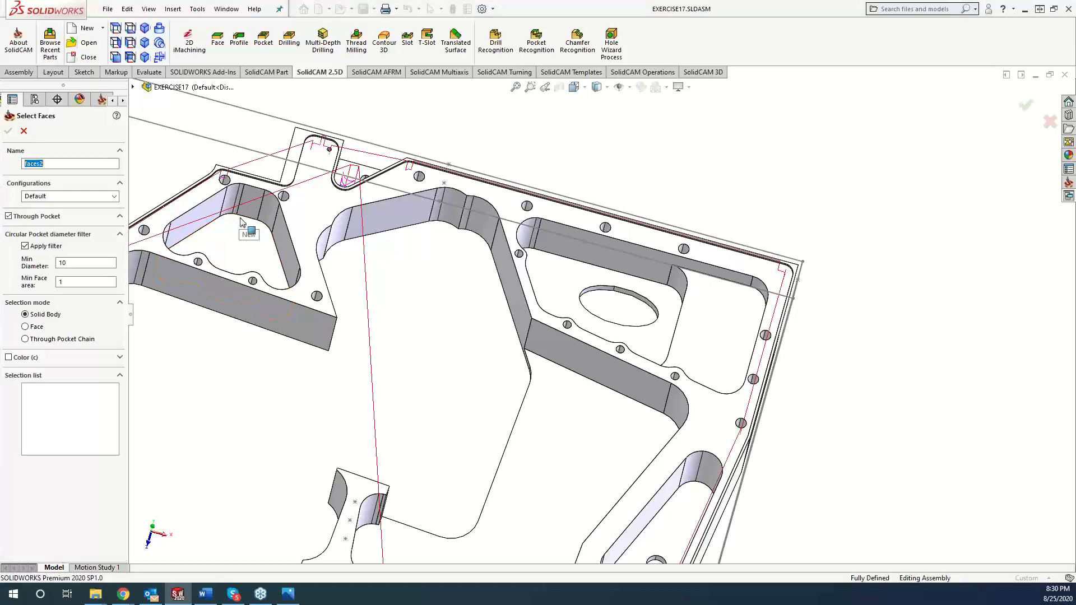
pyautogui.click(324, 202)
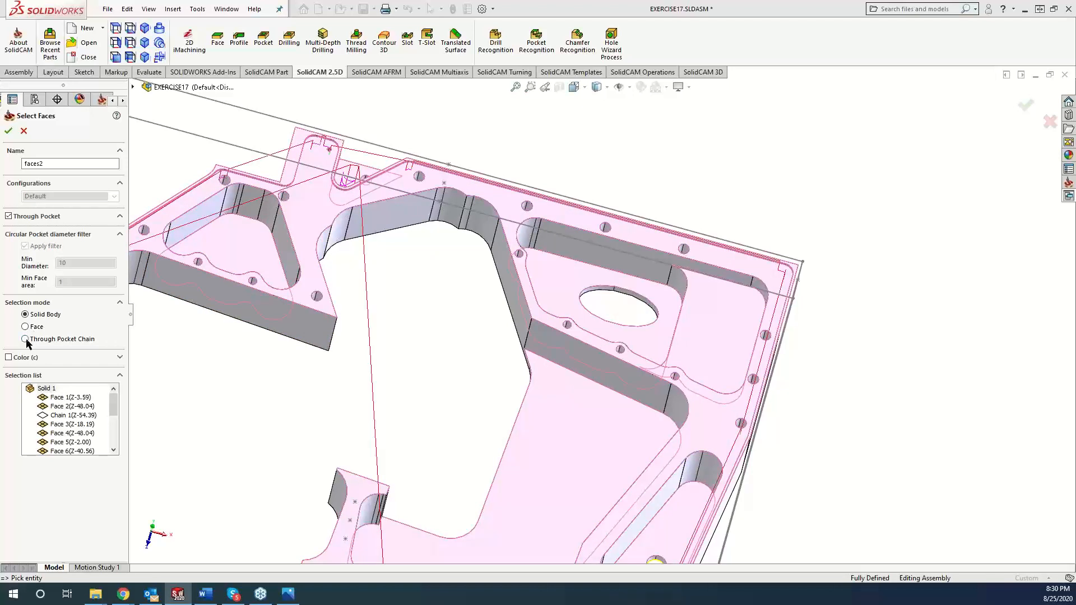
pyautogui.click(503, 289)
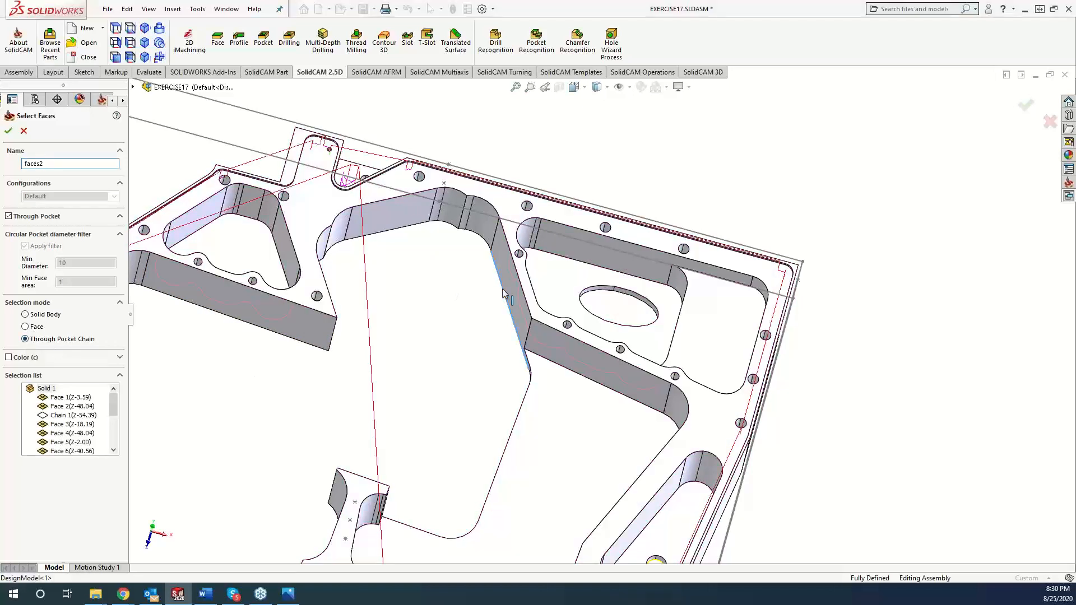
pyautogui.click(627, 294)
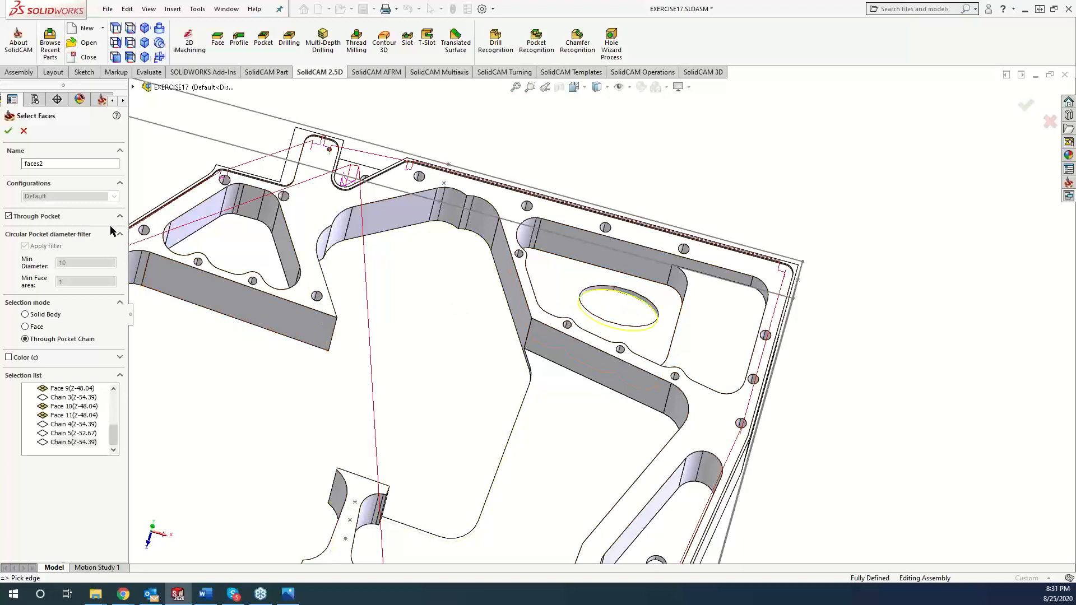
pyautogui.click(8, 130)
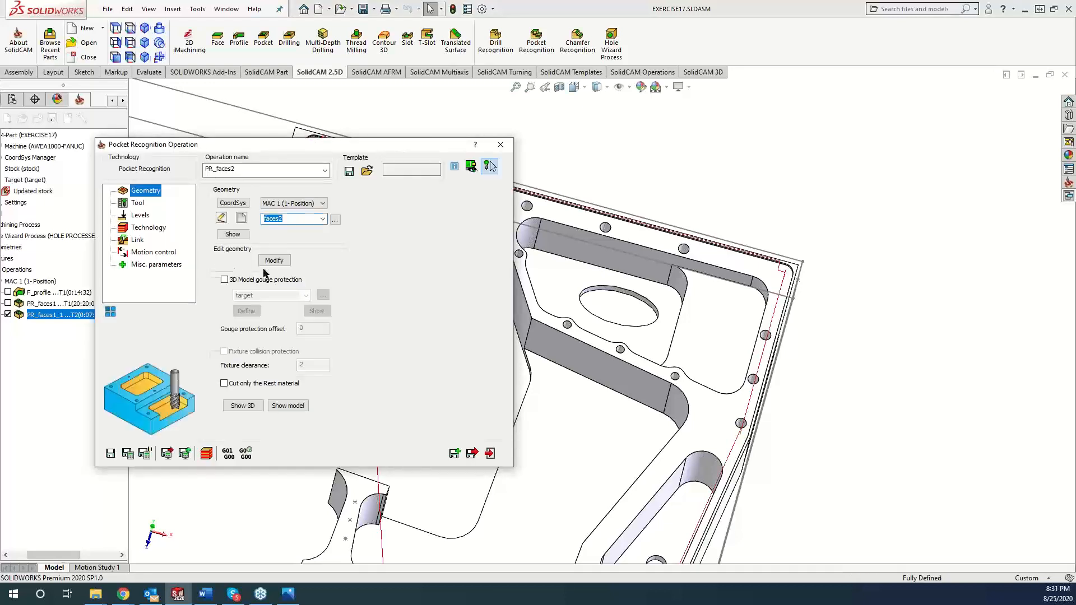
# Set the faces2 through pocket delta to -5, recalculate the rest operation and close it
pyautogui.click(273, 261)
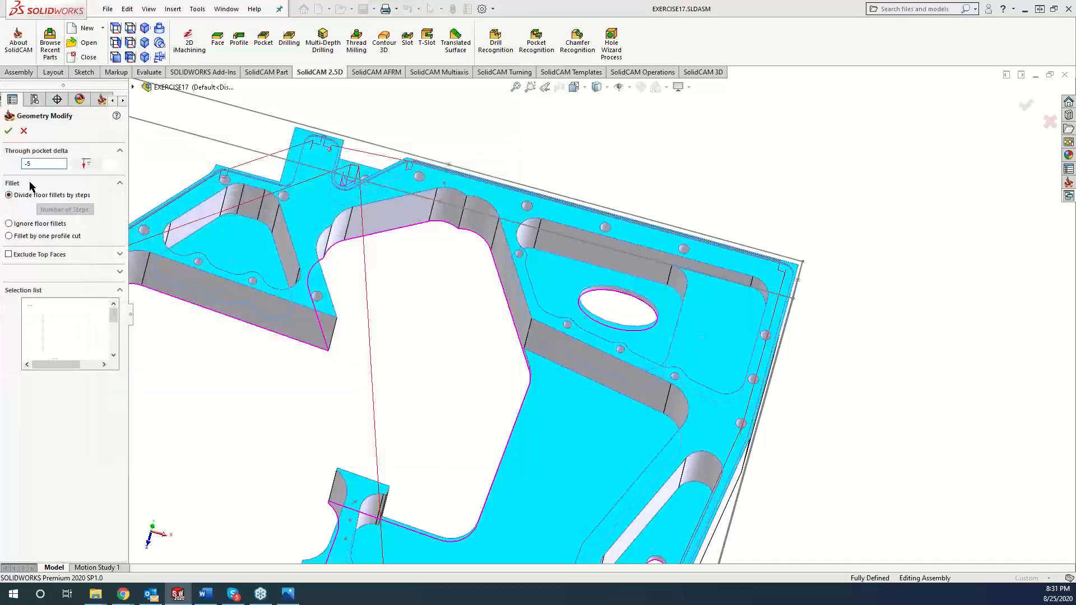
pyautogui.click(8, 132)
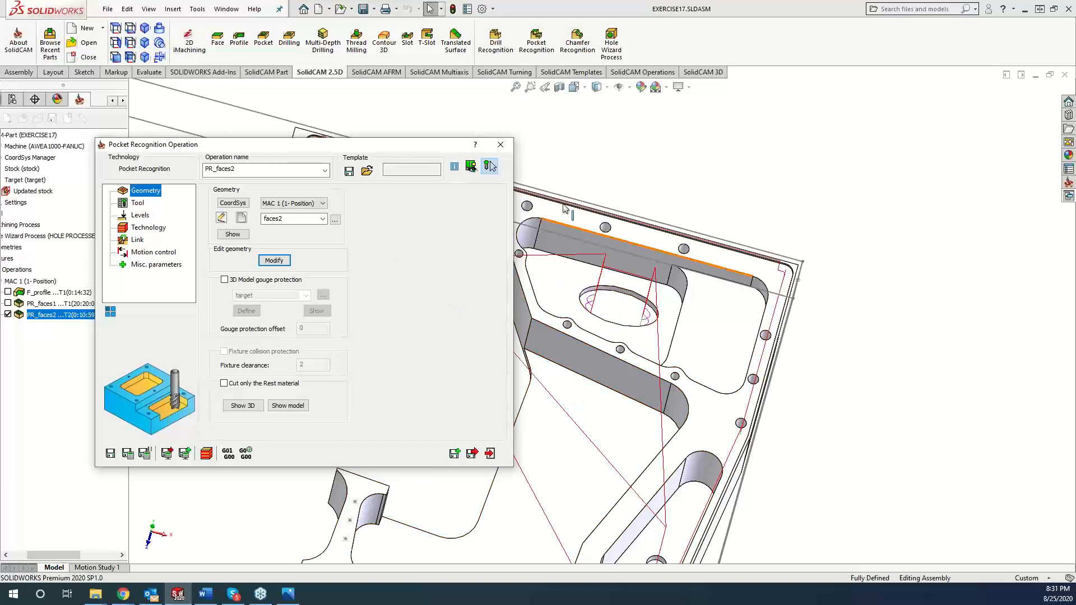
pyautogui.click(501, 144)
# Switch the PR_faces1 roughing operation's geometry to faces2, save and calculate it, and close the operation
pyautogui.click(50, 306)
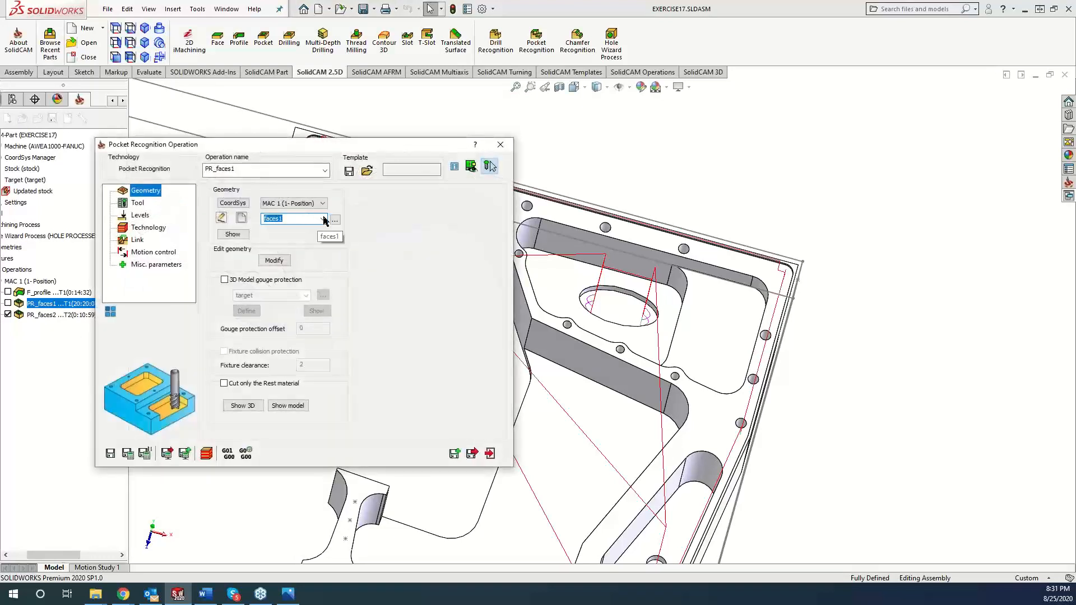
pyautogui.click(324, 219)
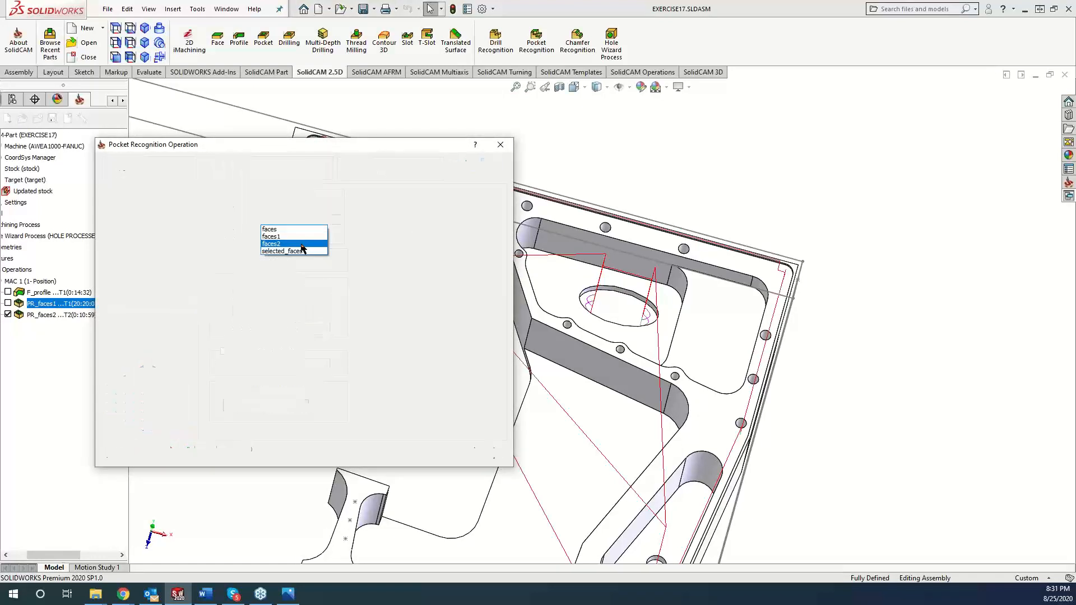
pyautogui.click(301, 244)
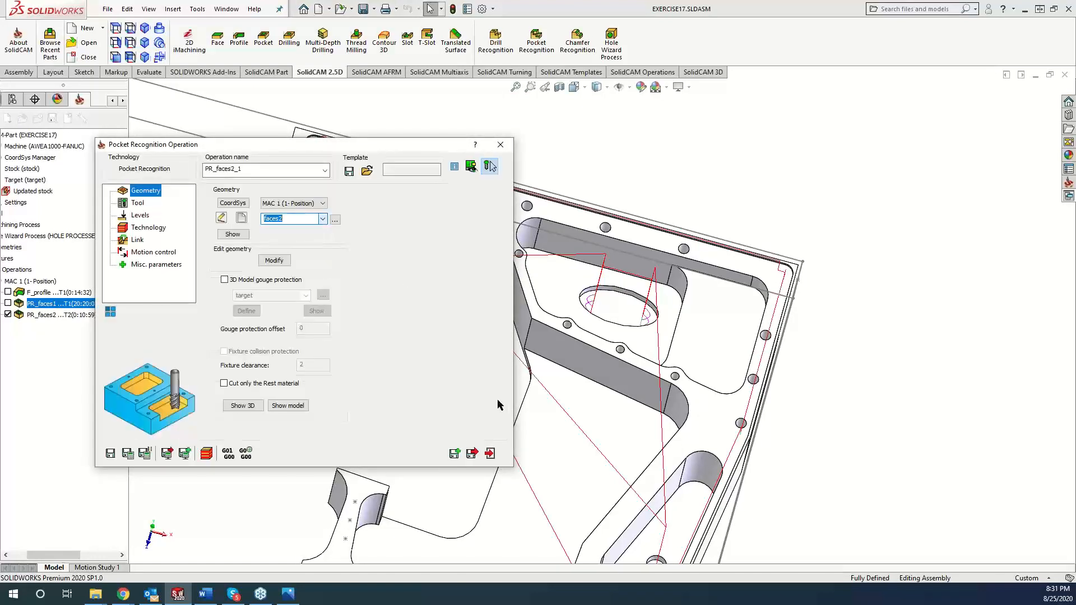
pyautogui.click(128, 454)
pyautogui.press('Return')
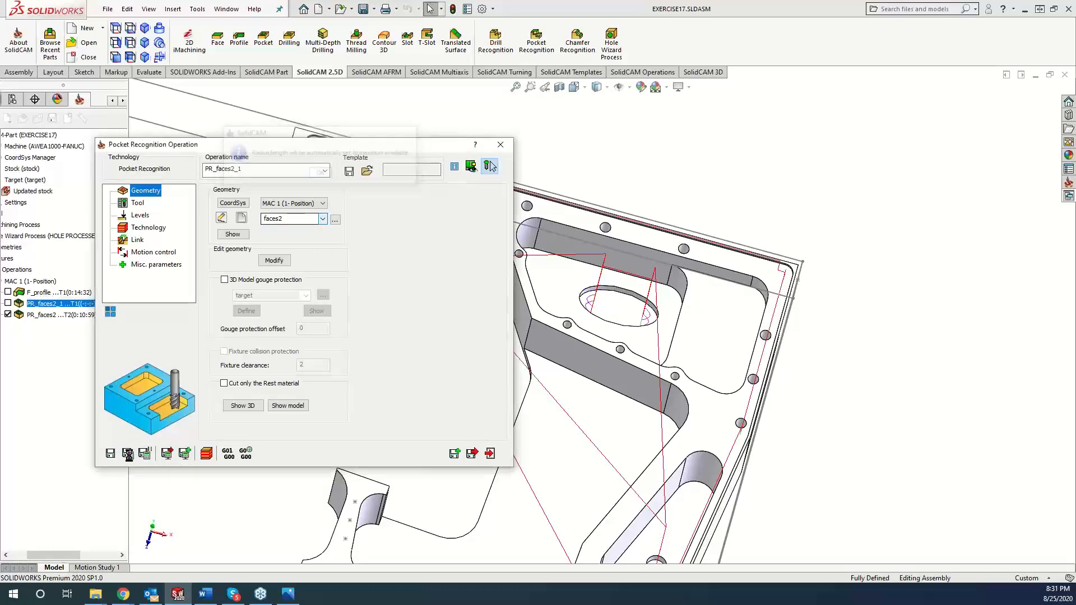
pyautogui.click(501, 144)
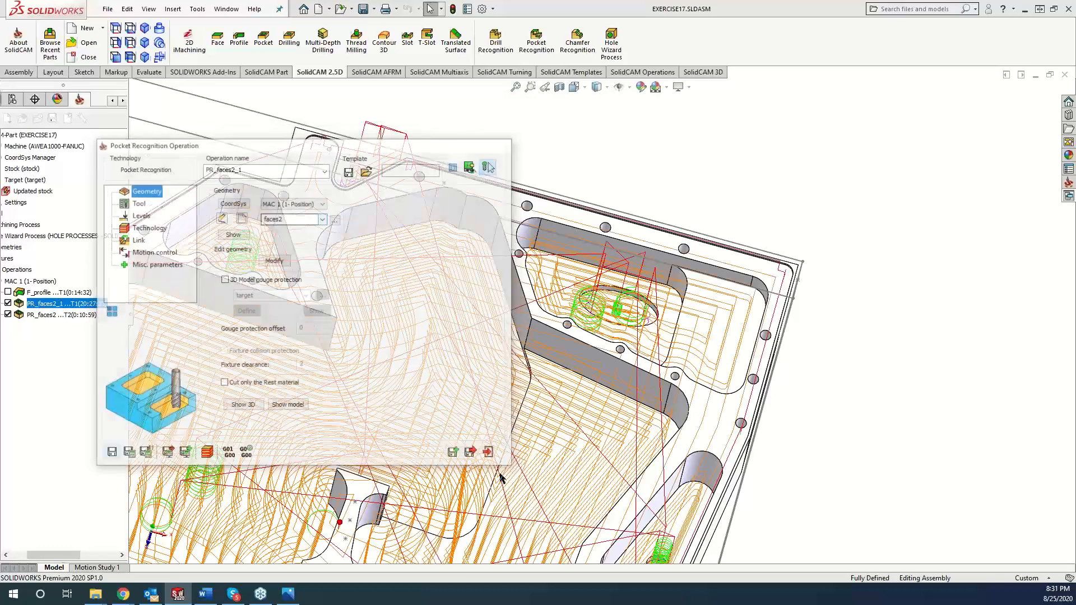
# Simulate both faces2 pocket recognition operations together in SolidVerify, examine the machined pockets and oval hole, and exit the simulation
pyautogui.keyDown('ctrl'); pyautogui.click(80, 315); pyautogui.keyUp('ctrl')
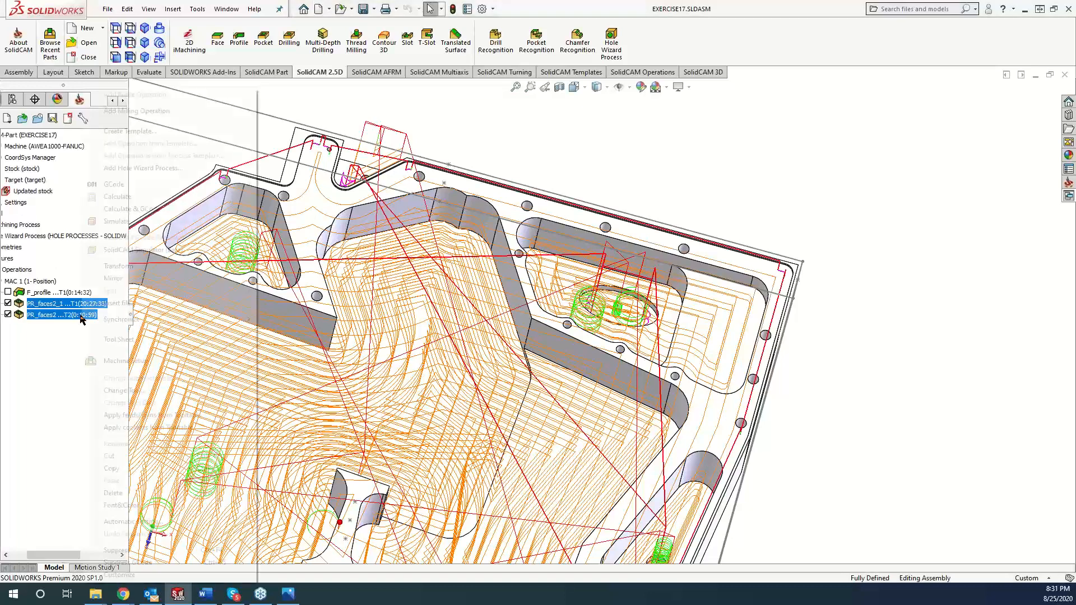
pyautogui.rightClick(81, 316)
pyautogui.click(117, 222)
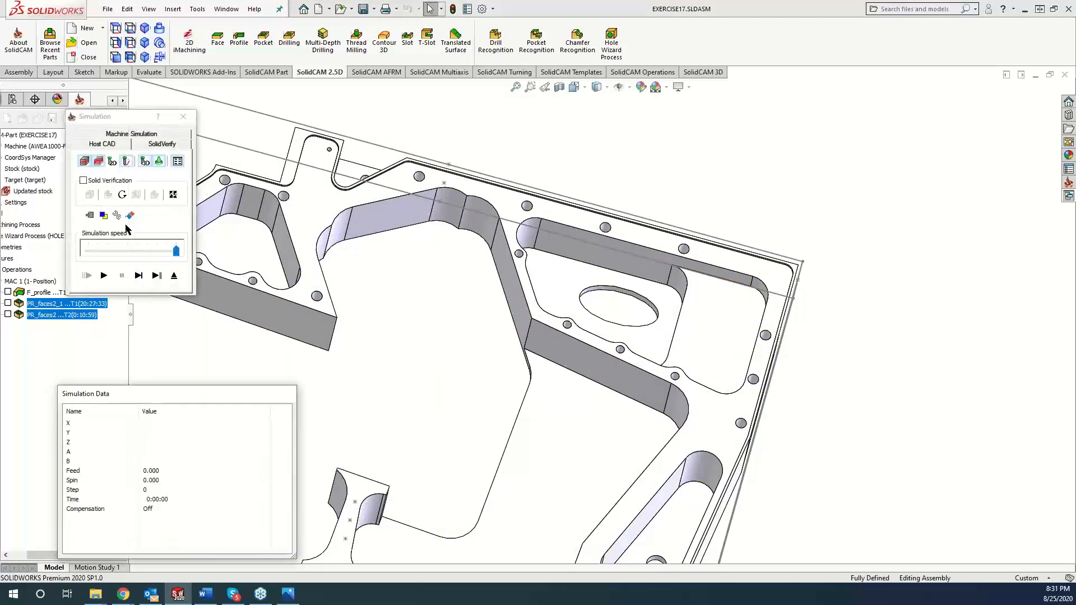
pyautogui.click(162, 144)
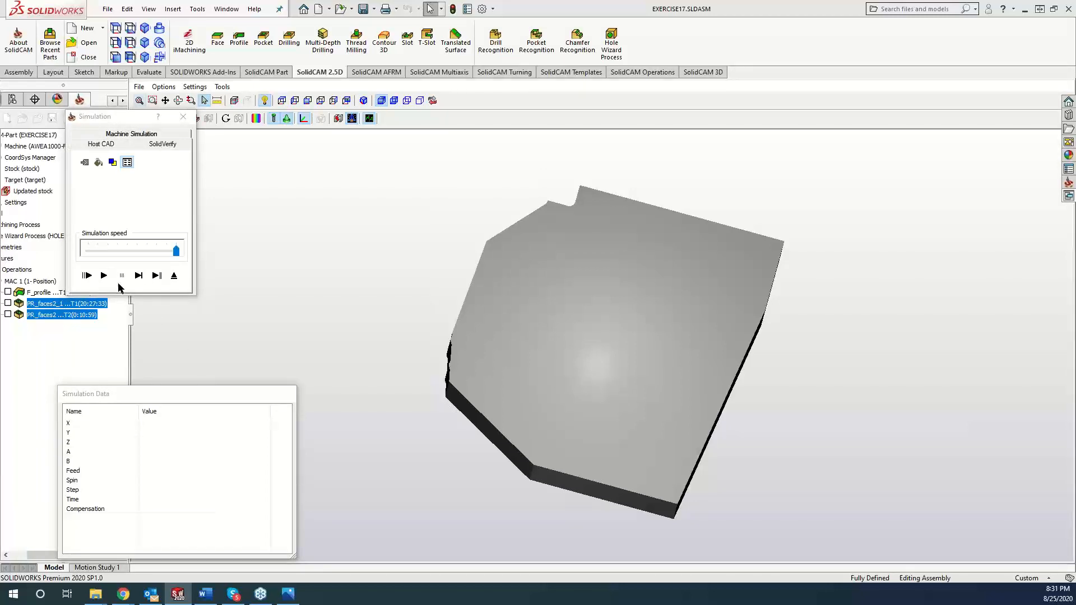
pyautogui.click(104, 275)
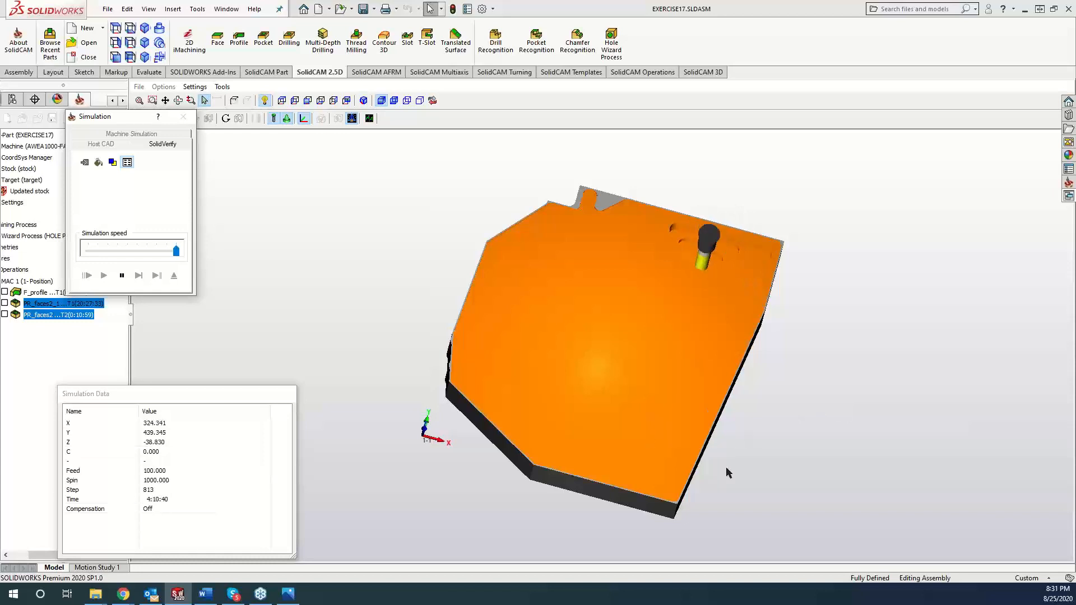
pyautogui.moveTo(915, 483); pyautogui.dragTo(916, 483, button='middle')
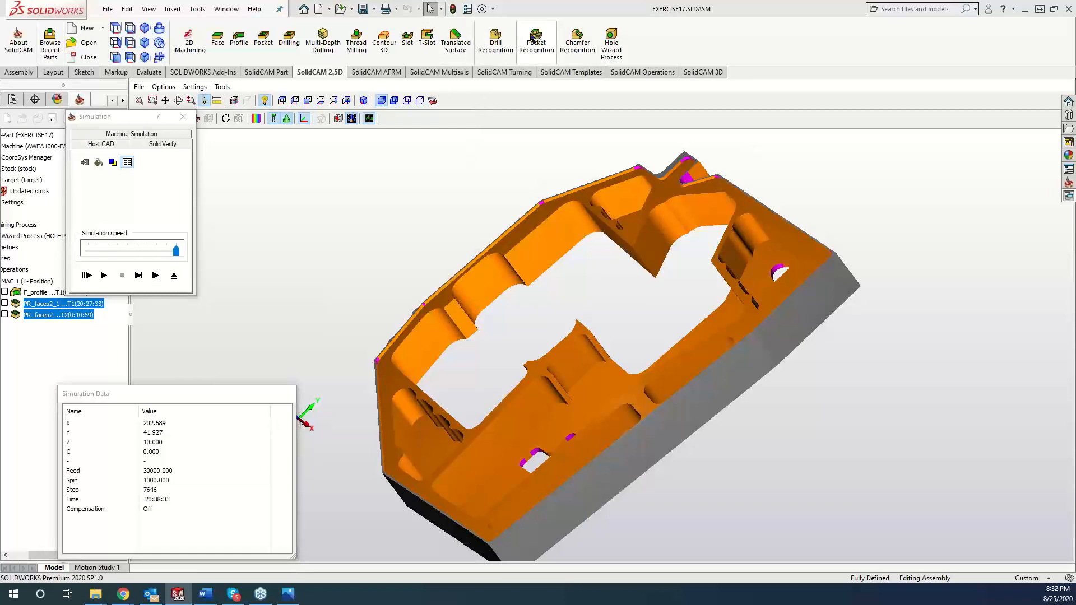
pyautogui.click(183, 116)
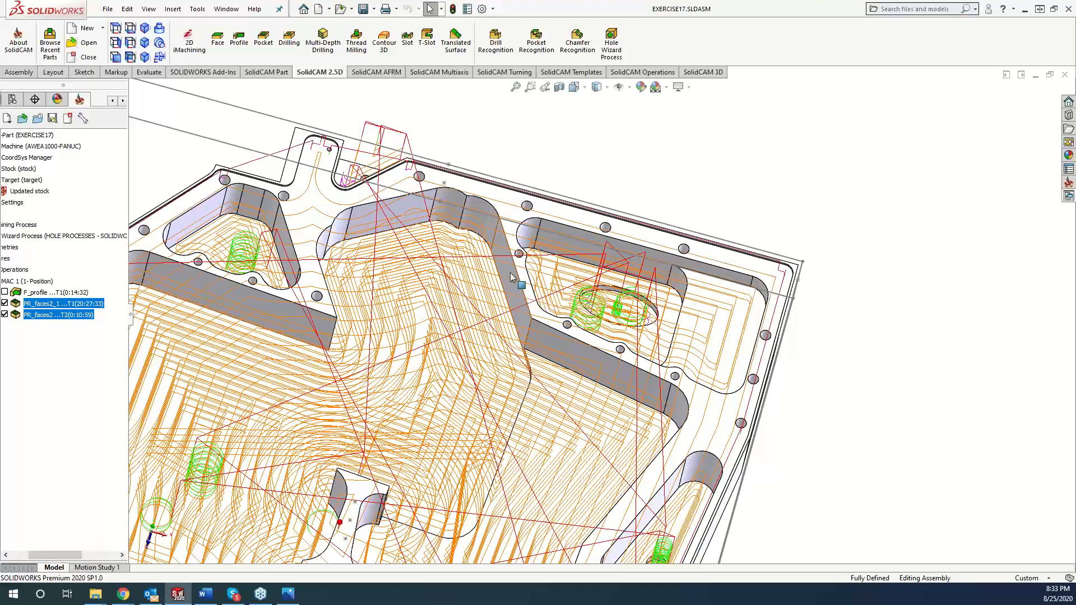
# Examine the roughing and rest toolpaths over the whole part, and hide both of them
pyautogui.scroll(10, 512, 279)
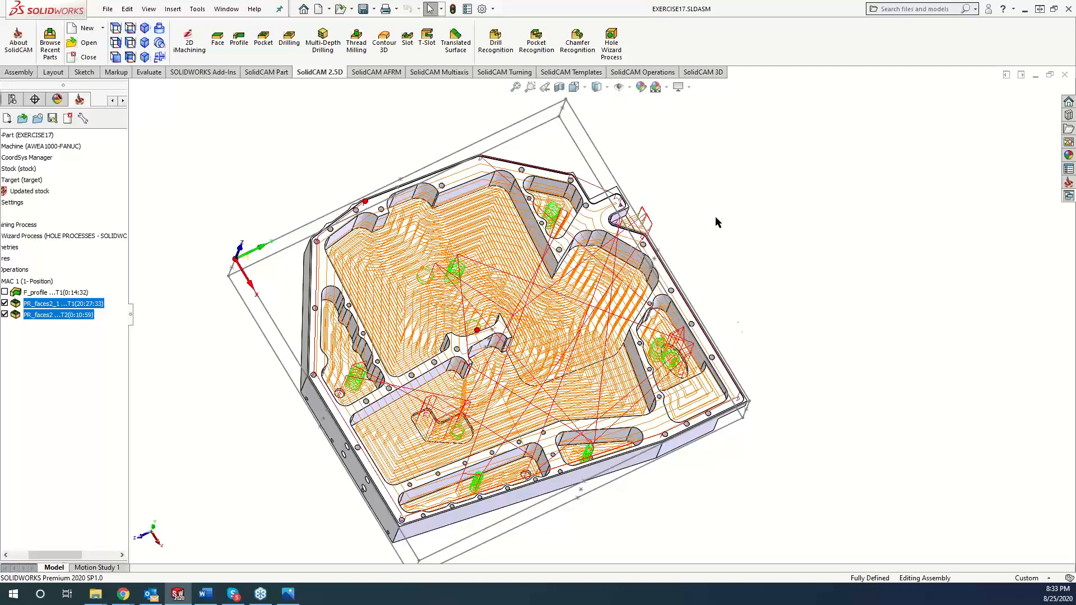
pyautogui.moveTo(764, 315); pyautogui.dragTo(502, 348, button='middle')
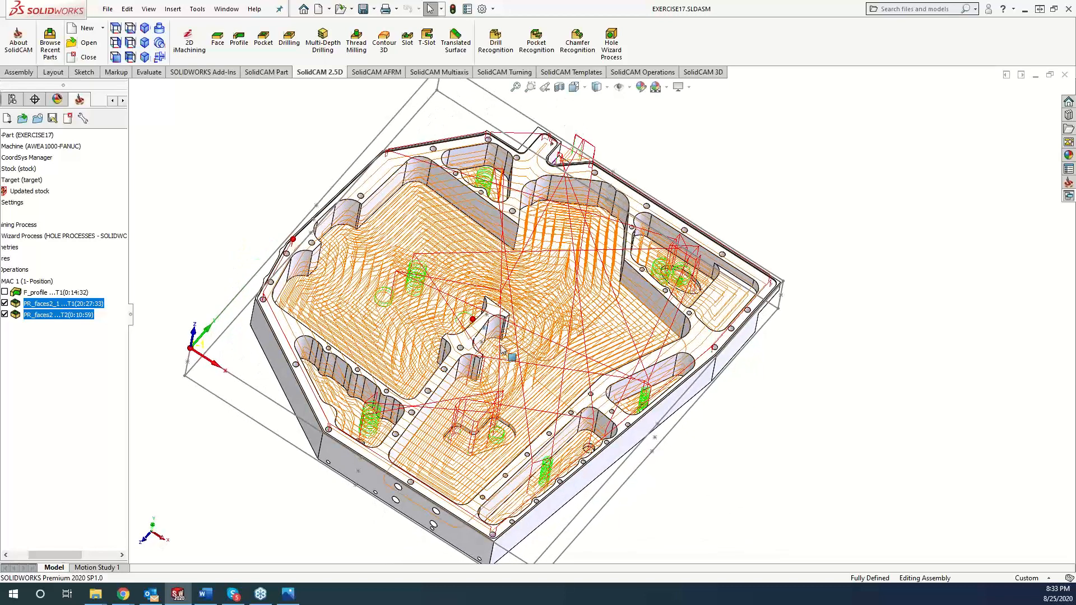
pyautogui.click(4, 304)
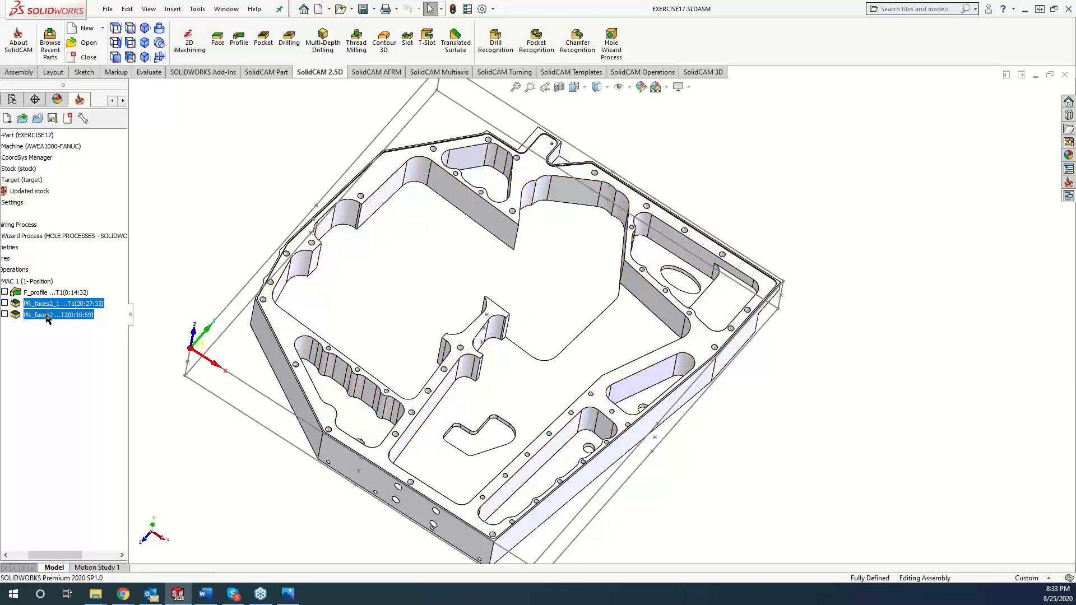
pyautogui.click(47, 315)
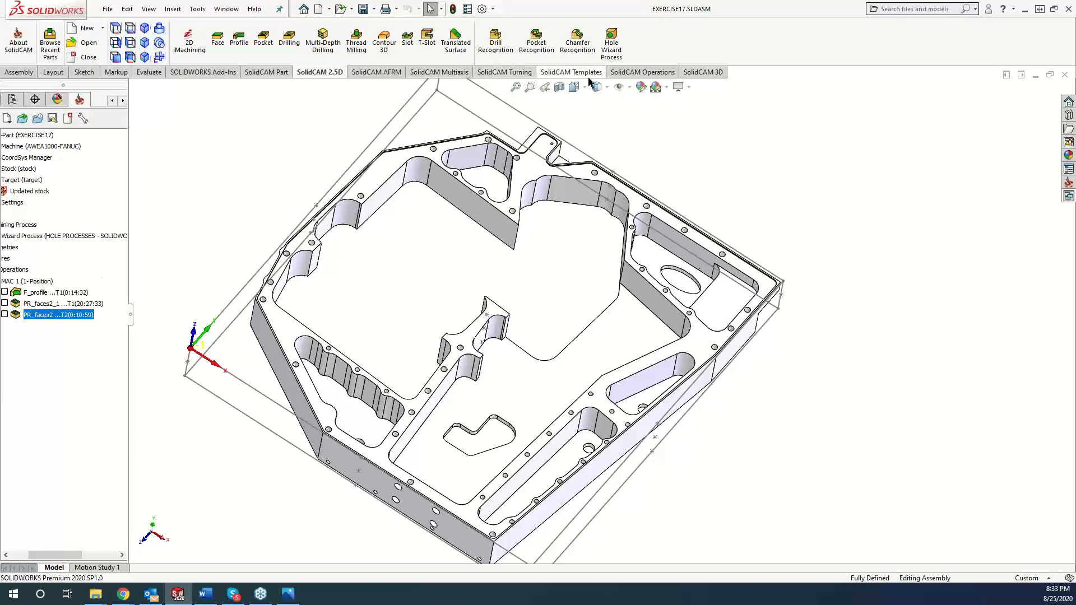
pyautogui.click(453, 73)
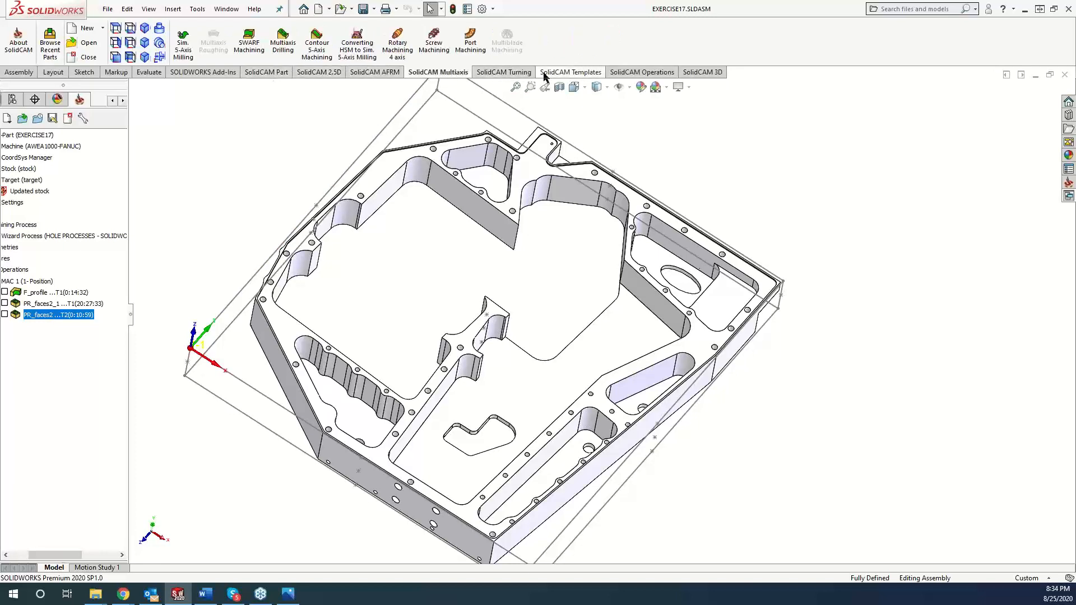
# Examine the list of 3D HSM machining strategies, including Prismatic Part machining, and widen the CAM tree
pyautogui.click(689, 87)
pyautogui.click(703, 71)
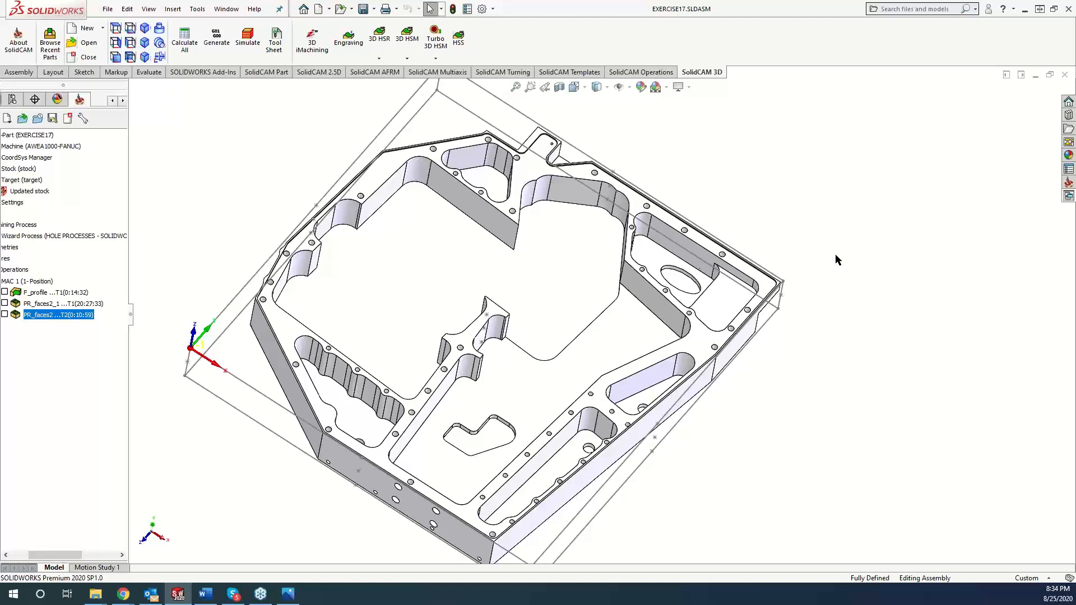
pyautogui.click(407, 59)
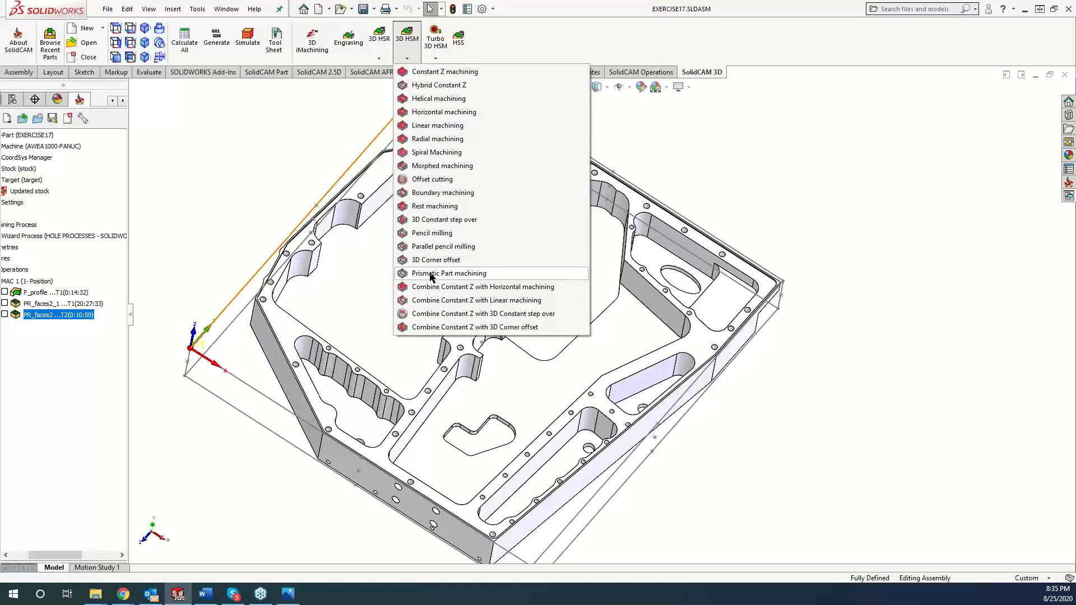
pyautogui.click(722, 156)
pyautogui.moveTo(722, 159); pyautogui.dragTo(722, 158, button='middle')
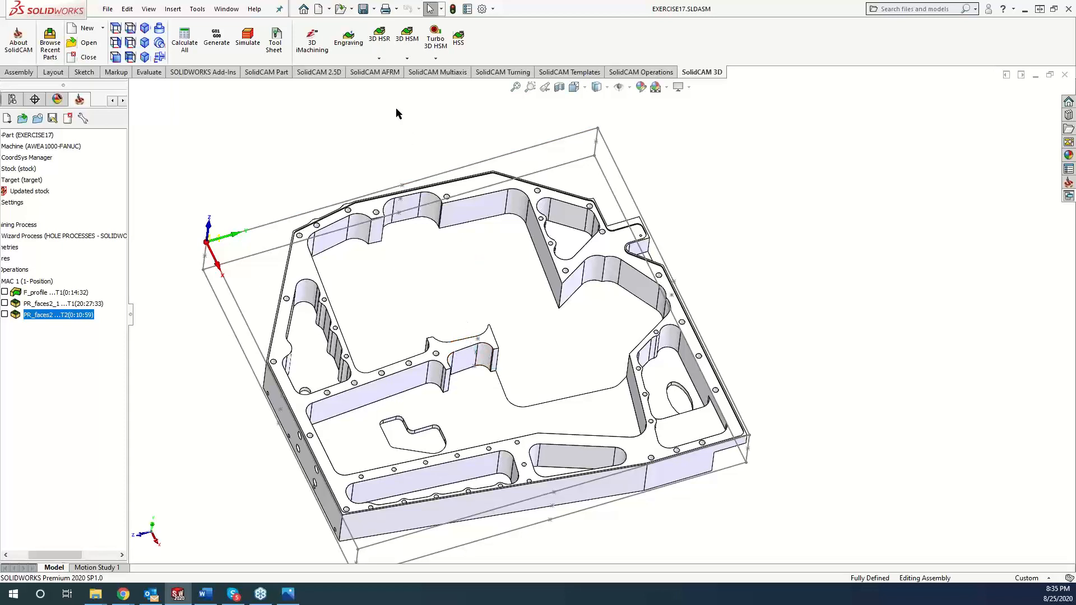
pyautogui.click(407, 58)
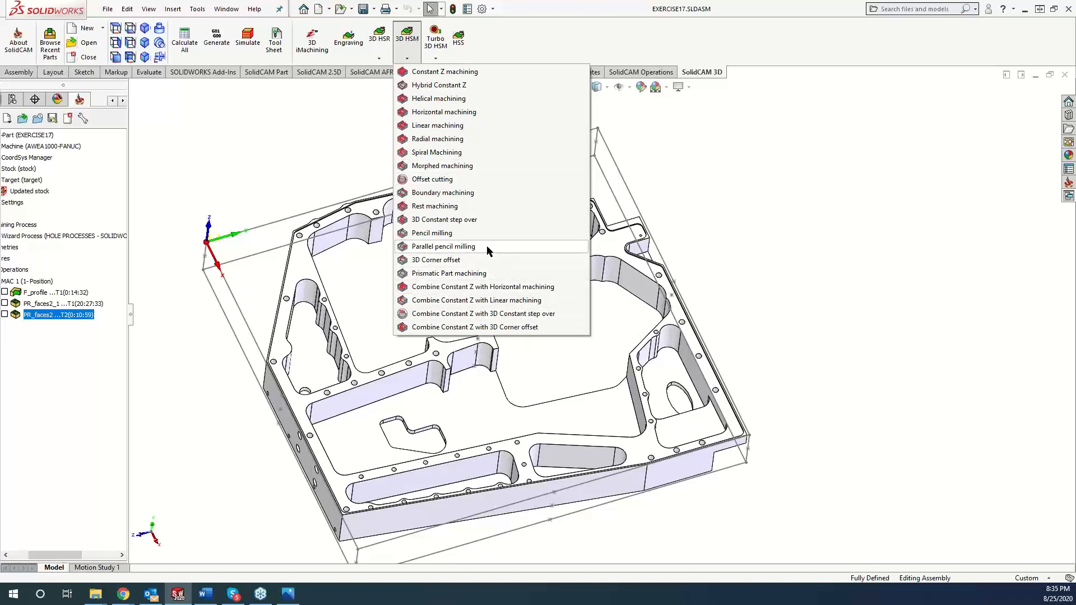
pyautogui.click(874, 213)
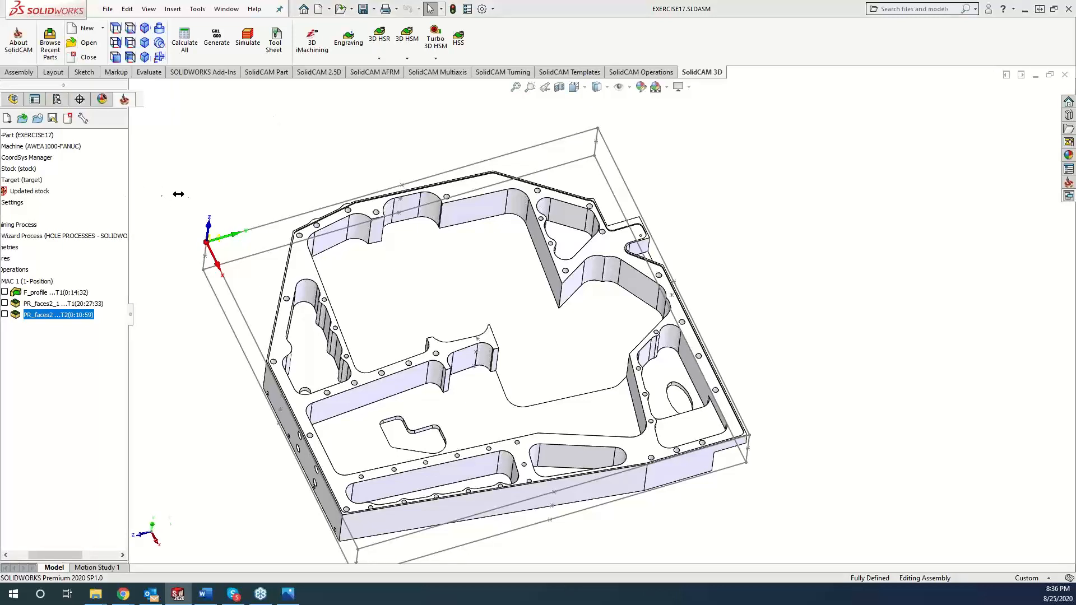
pyautogui.moveTo(129, 196); pyautogui.dragTo(195, 196)
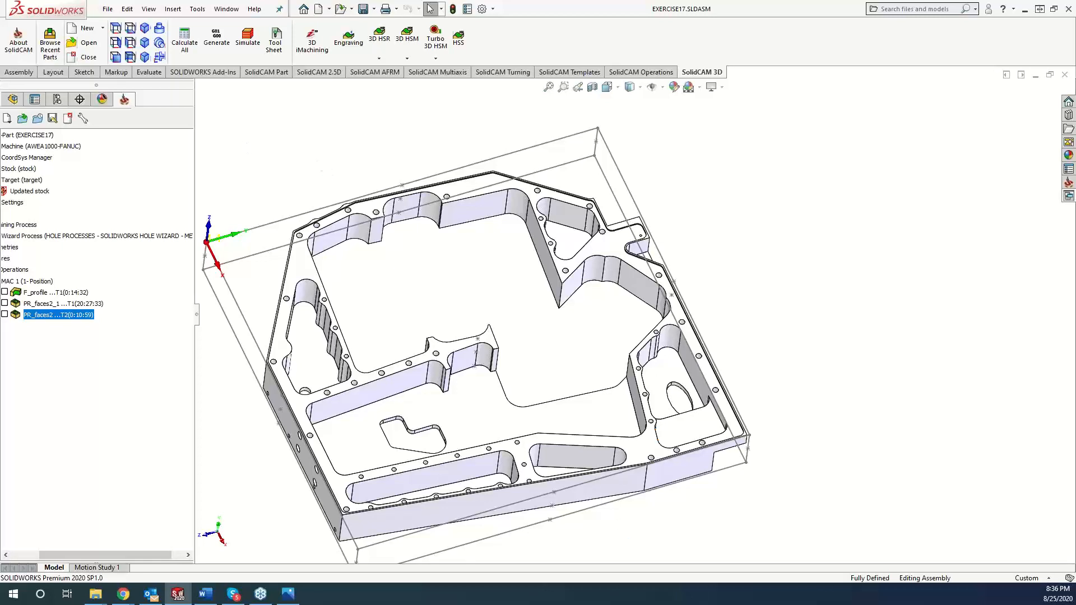
# Switch to Chrome, view the KevCAM Night School registration page on the SolidCAM website, and return to SOLIDWORKS
pyautogui.moveTo(126, 600)
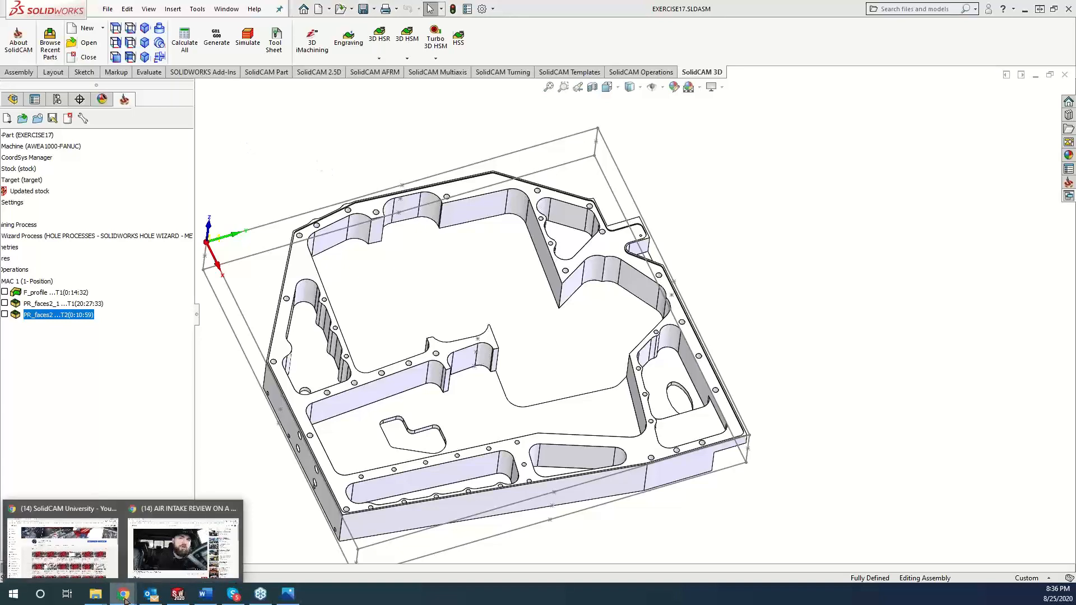
pyautogui.click(63, 544)
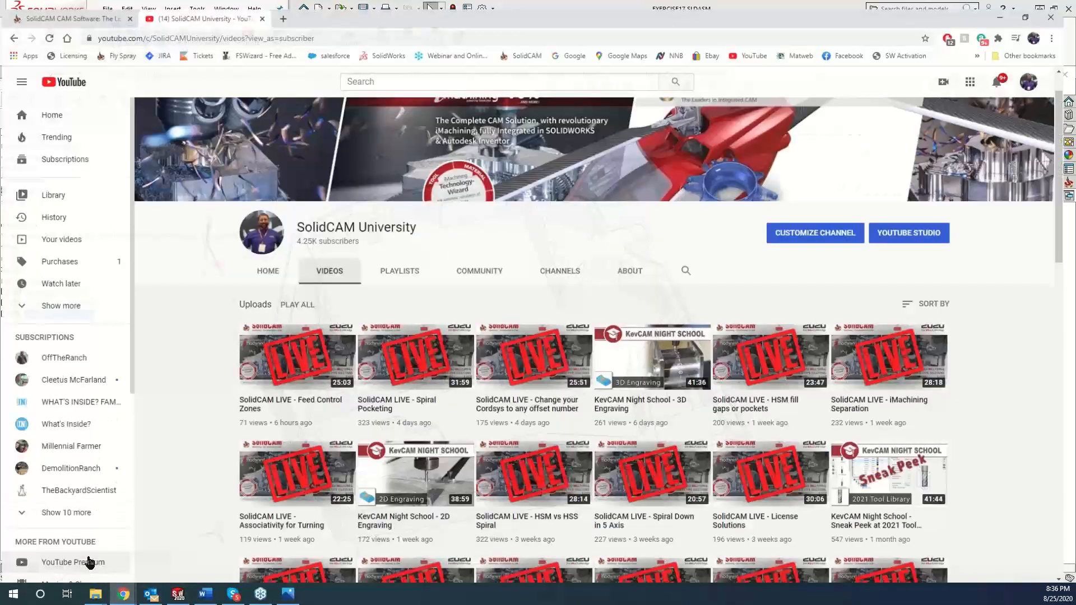
pyautogui.click(88, 14)
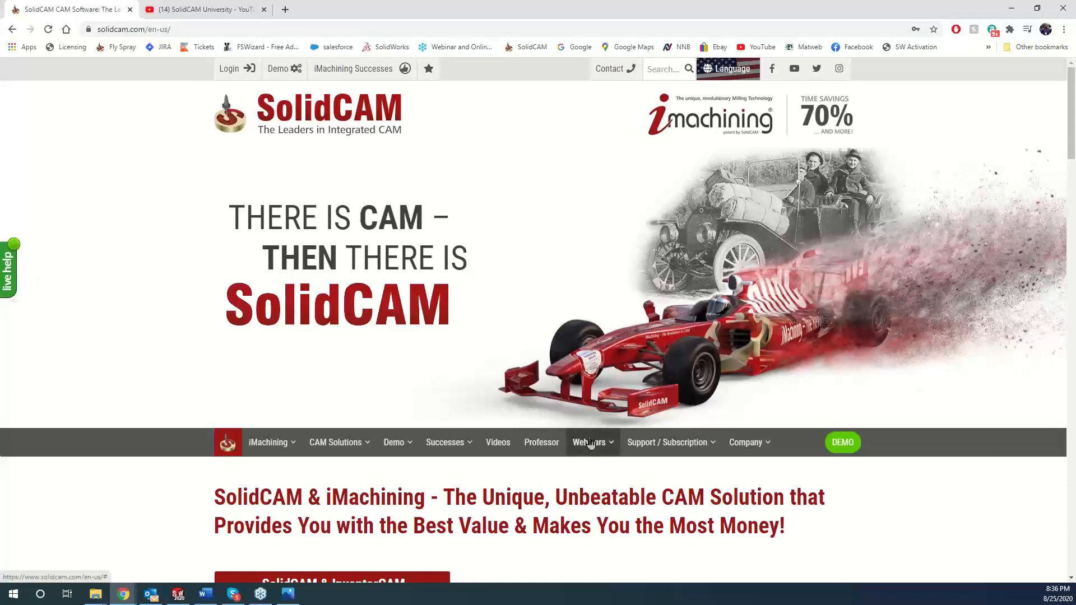
pyautogui.moveTo(591, 444)
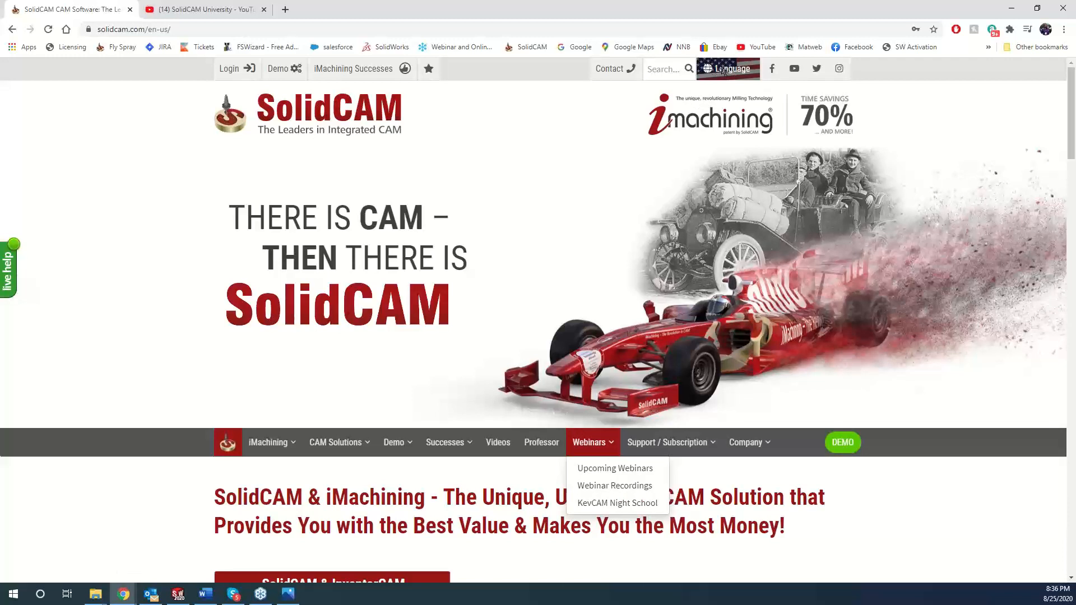
pyautogui.click(608, 505)
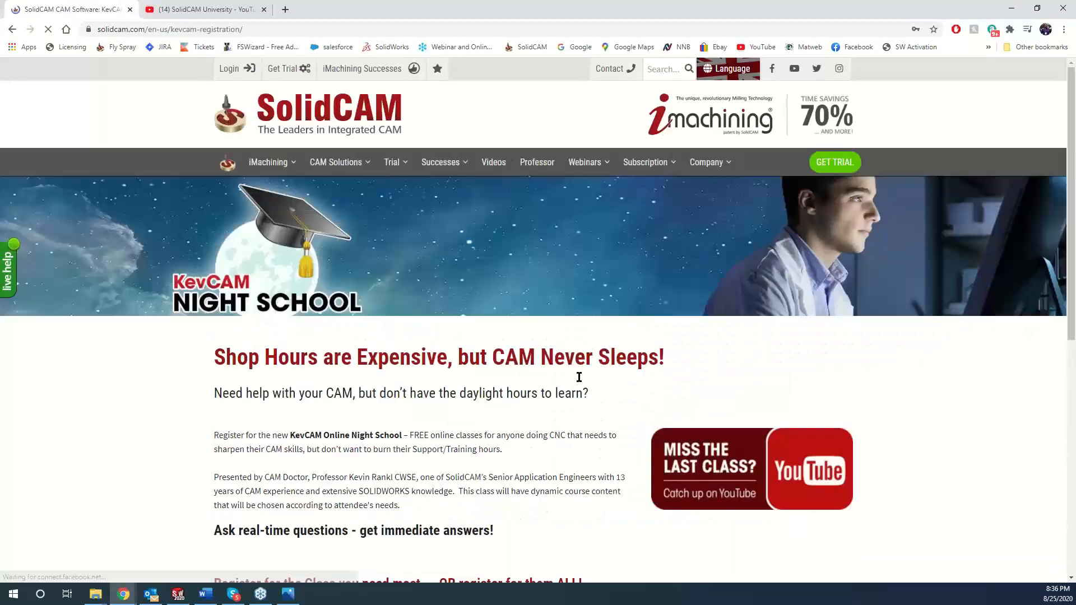
pyautogui.scroll(-5, 498, 401)
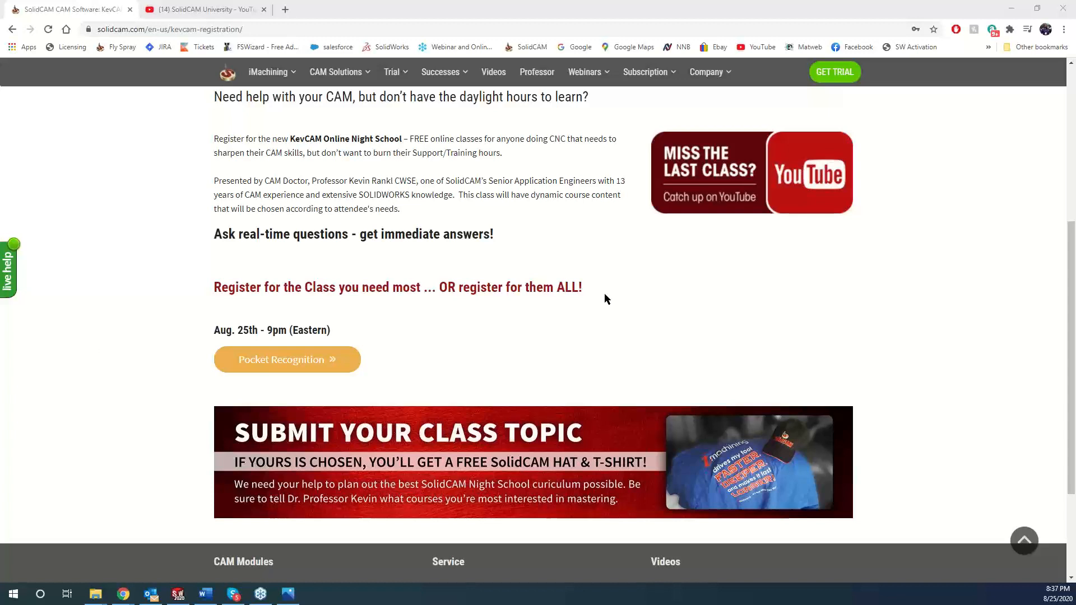
pyautogui.click(1009, 10)
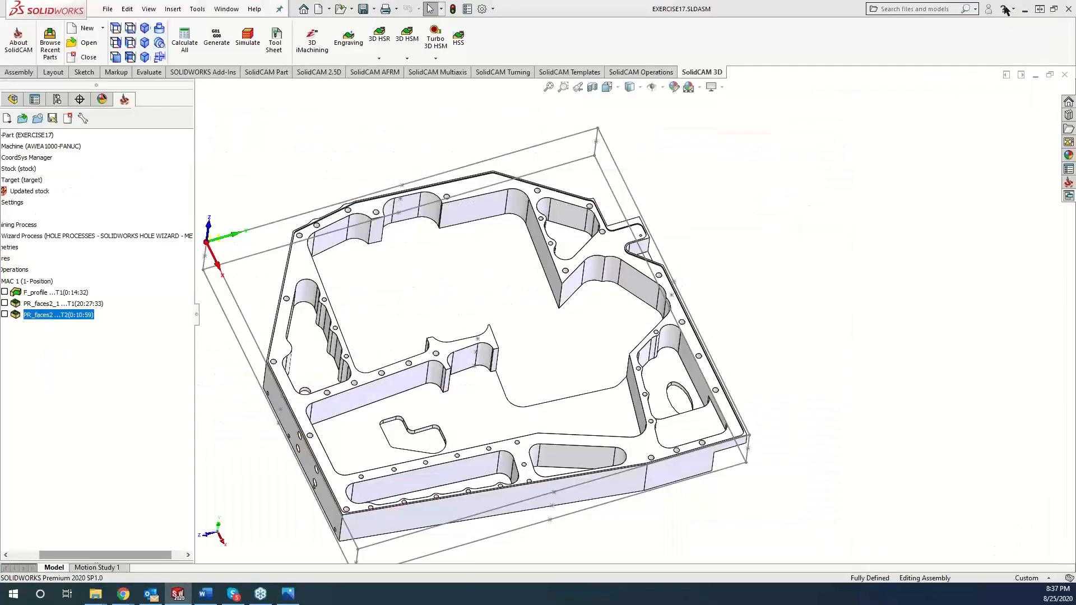
# Examine the PR_faces2_1 operation's face selection options and motion control settings, and close the operation without saving
pyautogui.scroll(5, 314, 258)
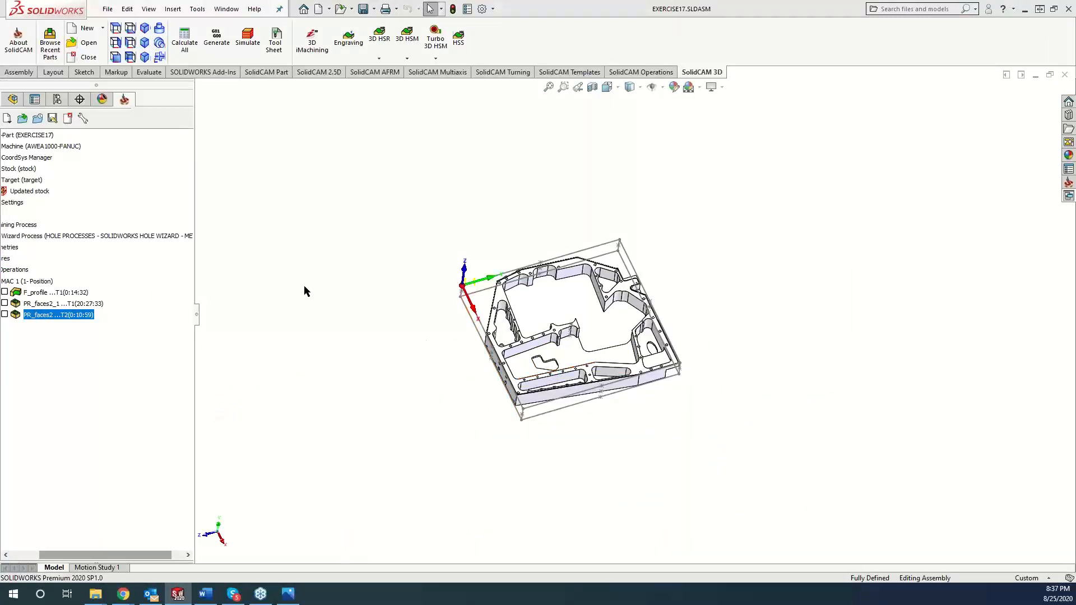
pyautogui.doubleClick(62, 304)
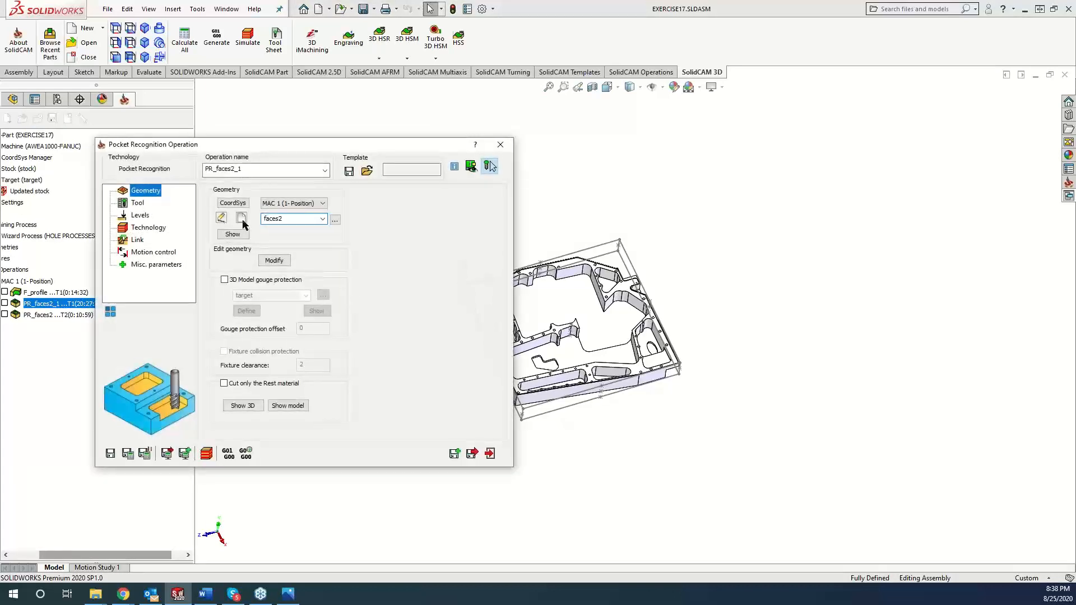
pyautogui.click(241, 218)
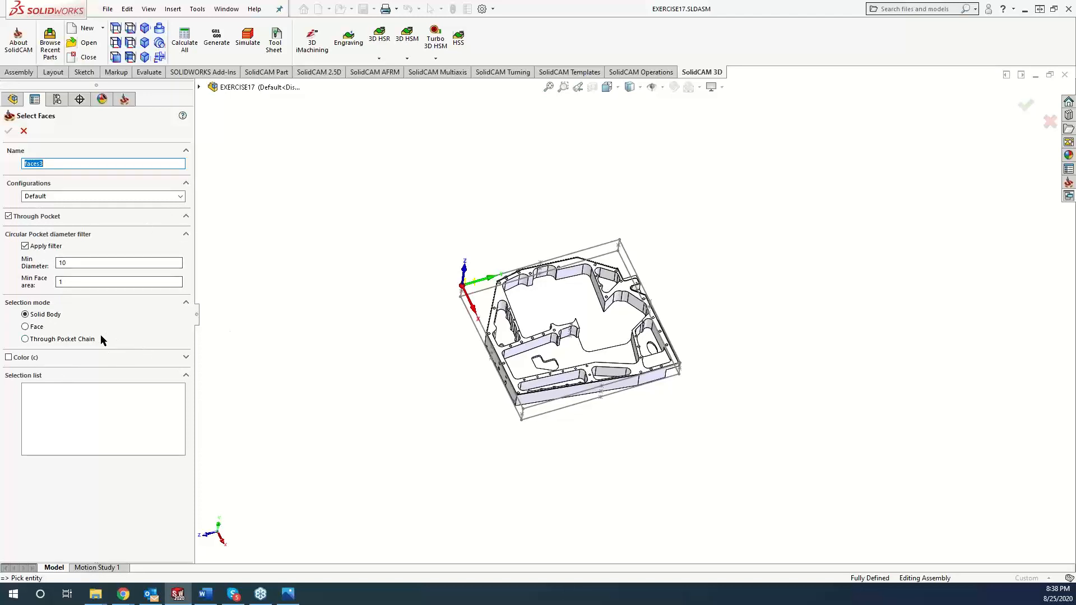
pyautogui.click(24, 131)
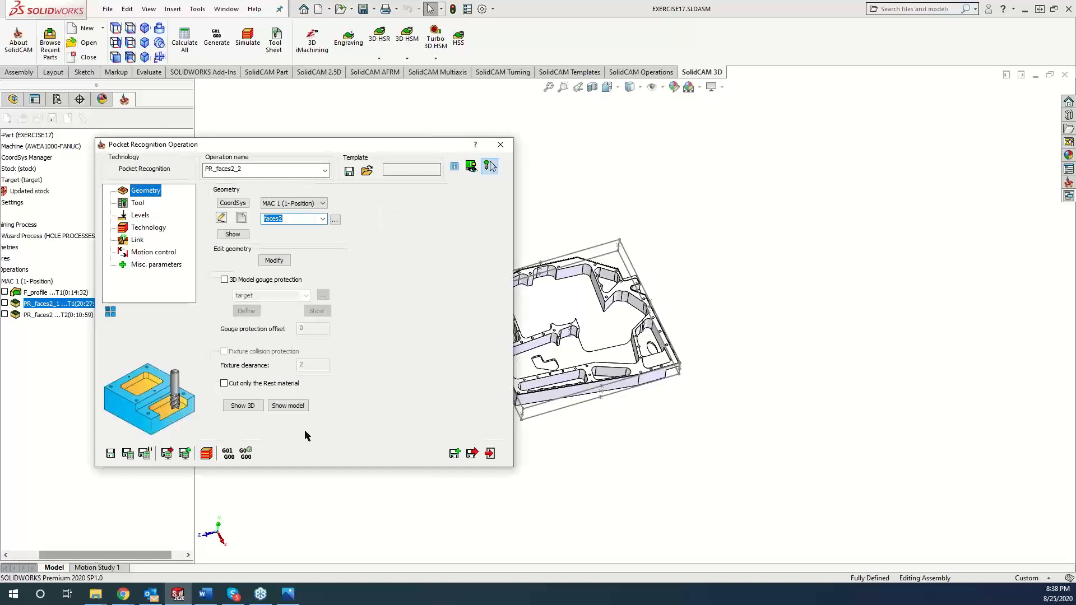
pyautogui.click(153, 253)
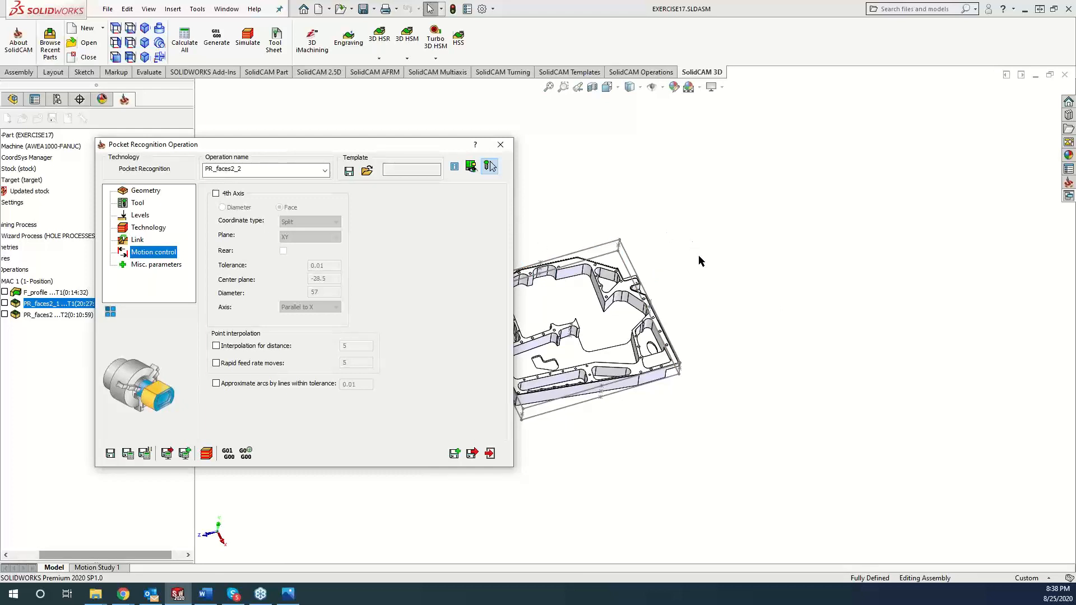
pyautogui.click(690, 217)
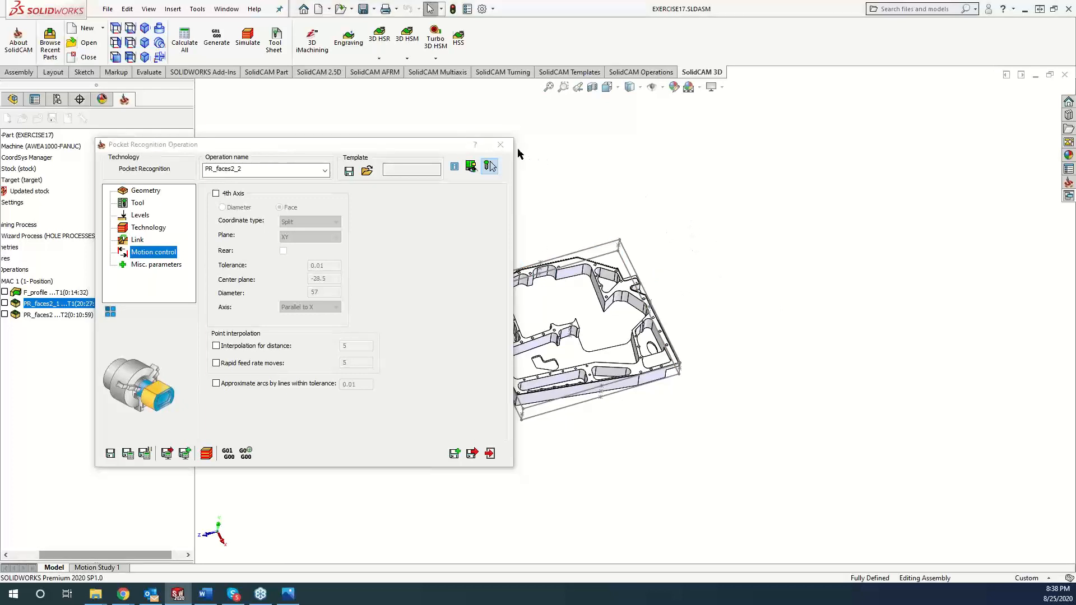
pyautogui.click(500, 145)
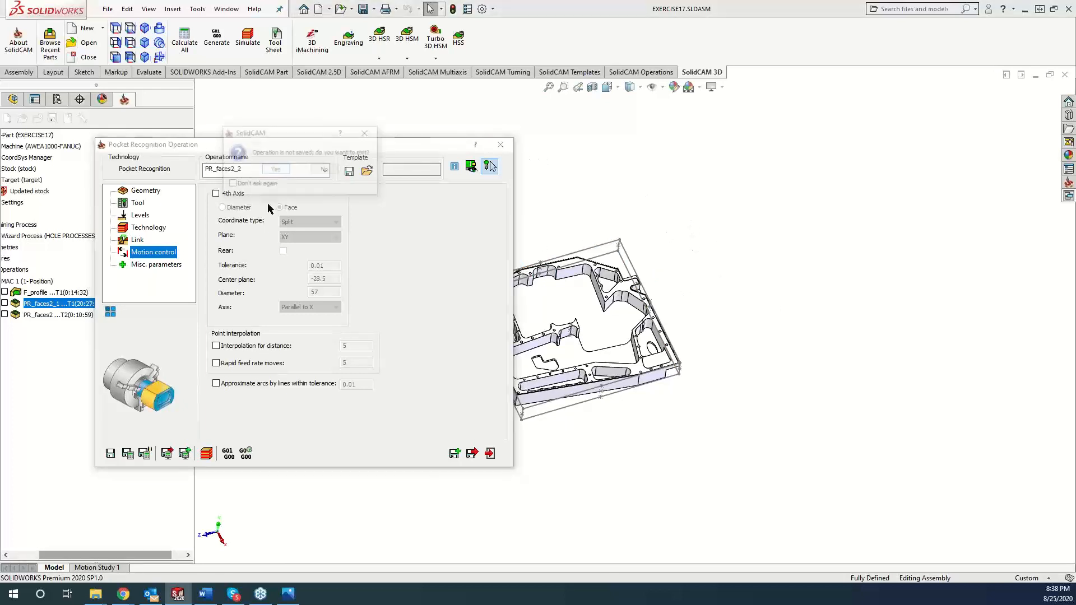
pyautogui.click(270, 173)
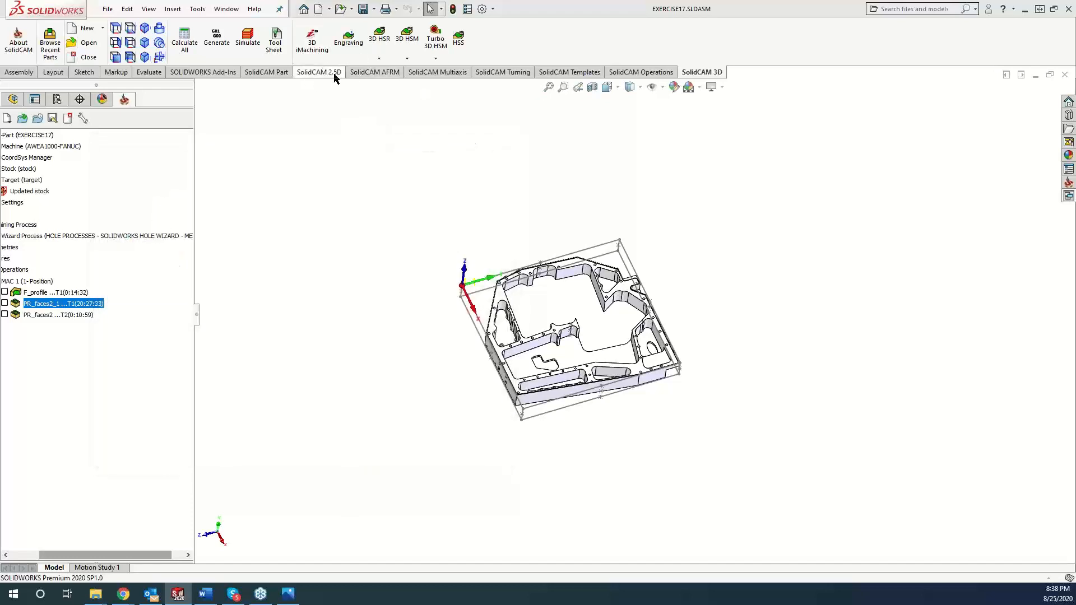
# Start a 2.5D Pocket operation and examine its Wrapped geometry type and 4th Axis motion control settings
pyautogui.click(331, 72)
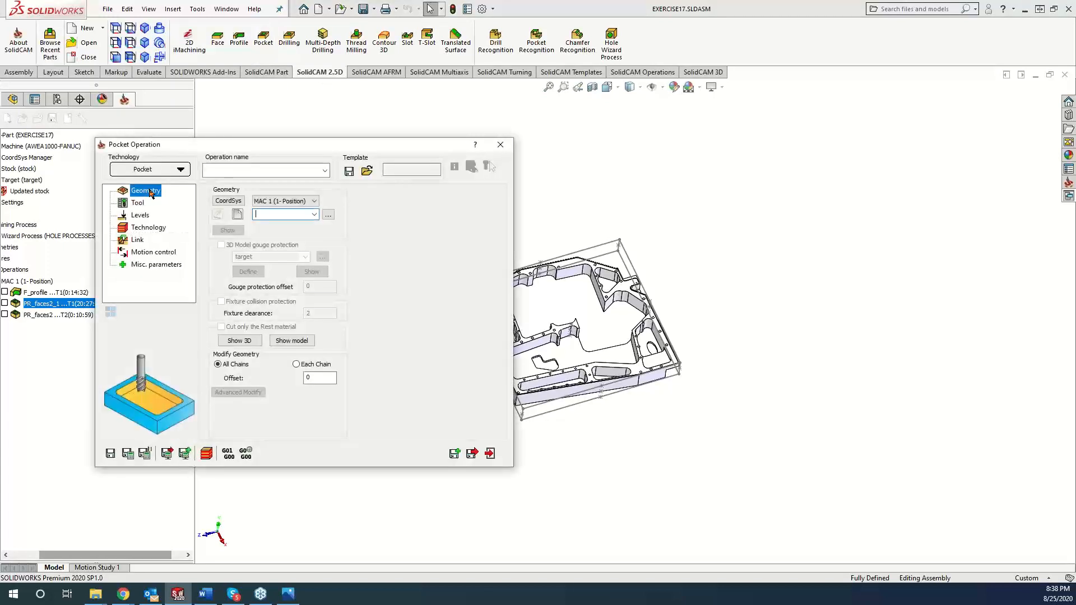
pyautogui.click(240, 215)
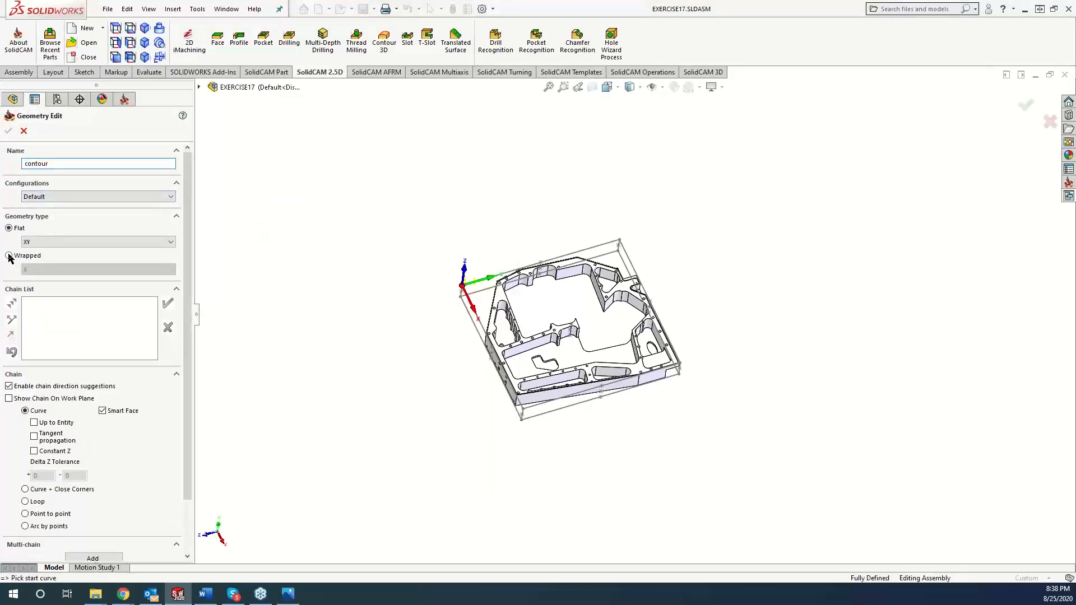
pyautogui.click(39, 255)
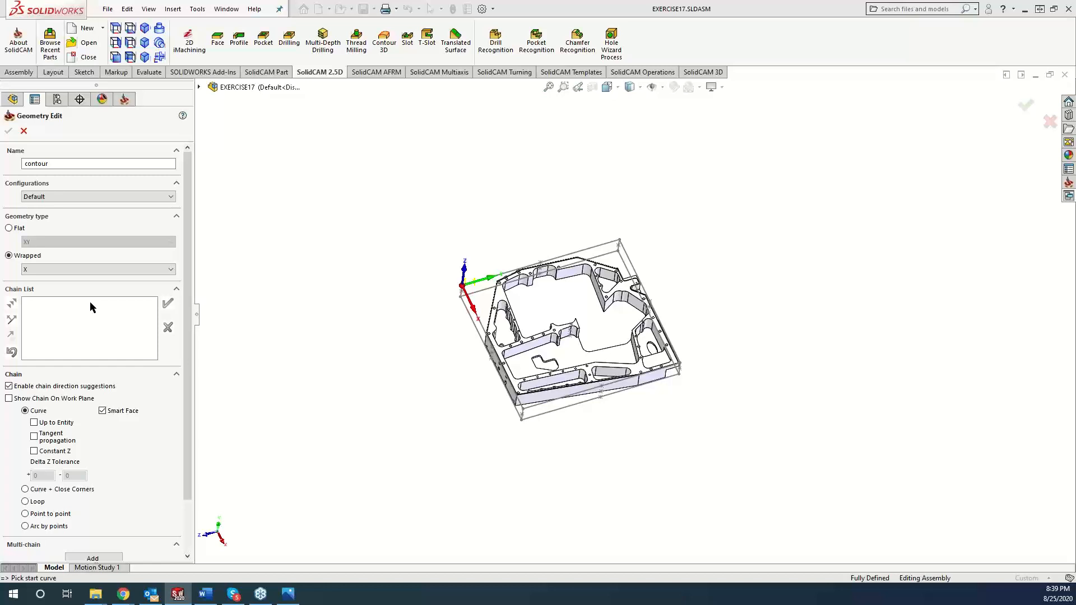
pyautogui.click(25, 133)
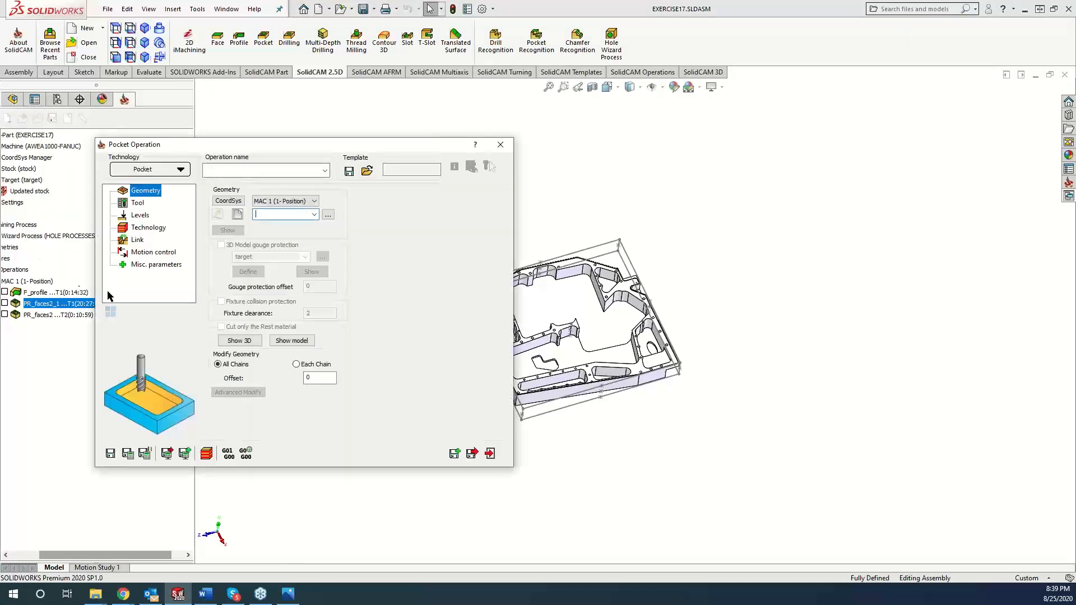
pyautogui.click(141, 254)
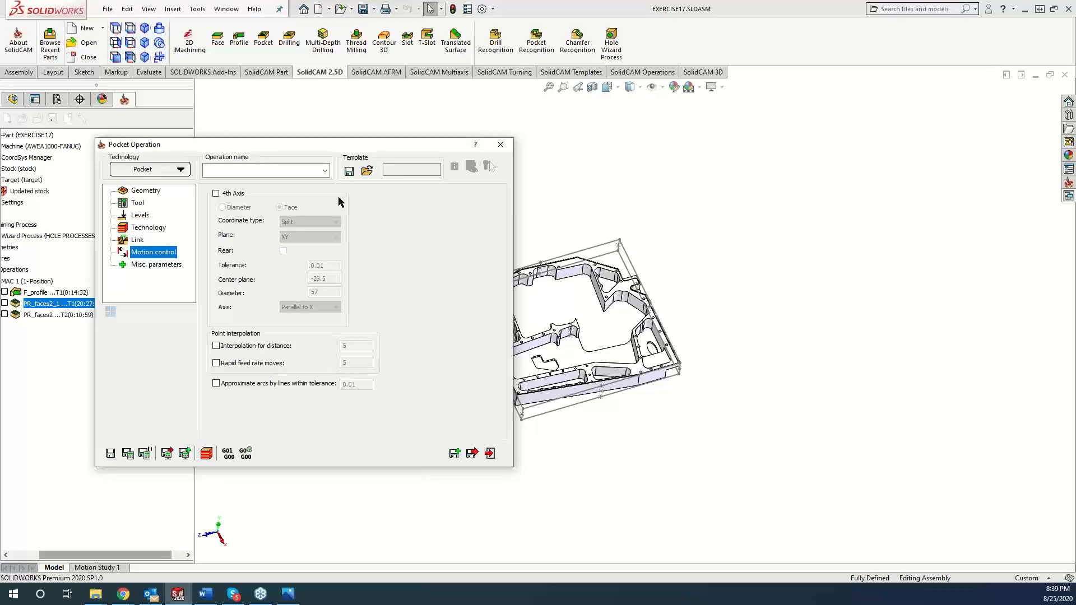
# Start a new pocket geometry, set multi-chain selection to Faces, and expand the DesignModel's features
pyautogui.click(145, 191)
pyautogui.click(237, 214)
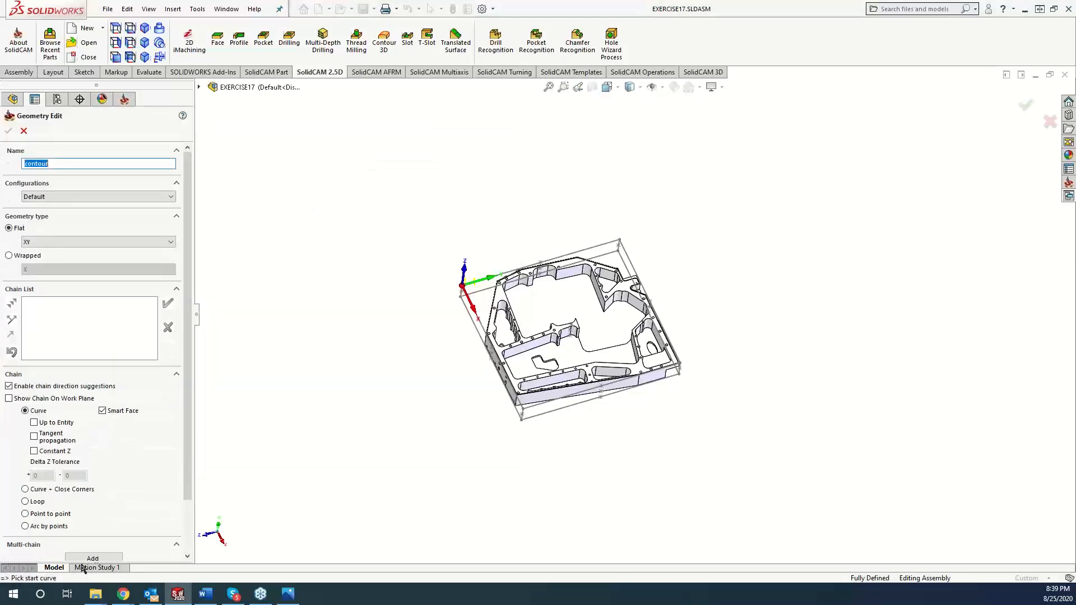
pyautogui.click(91, 558)
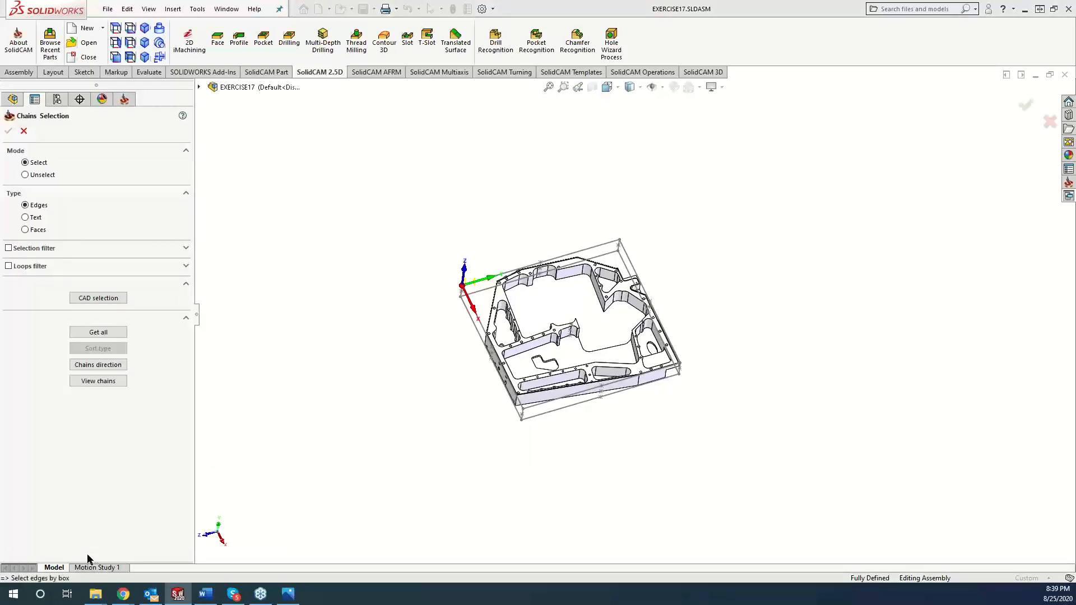
pyautogui.click(25, 230)
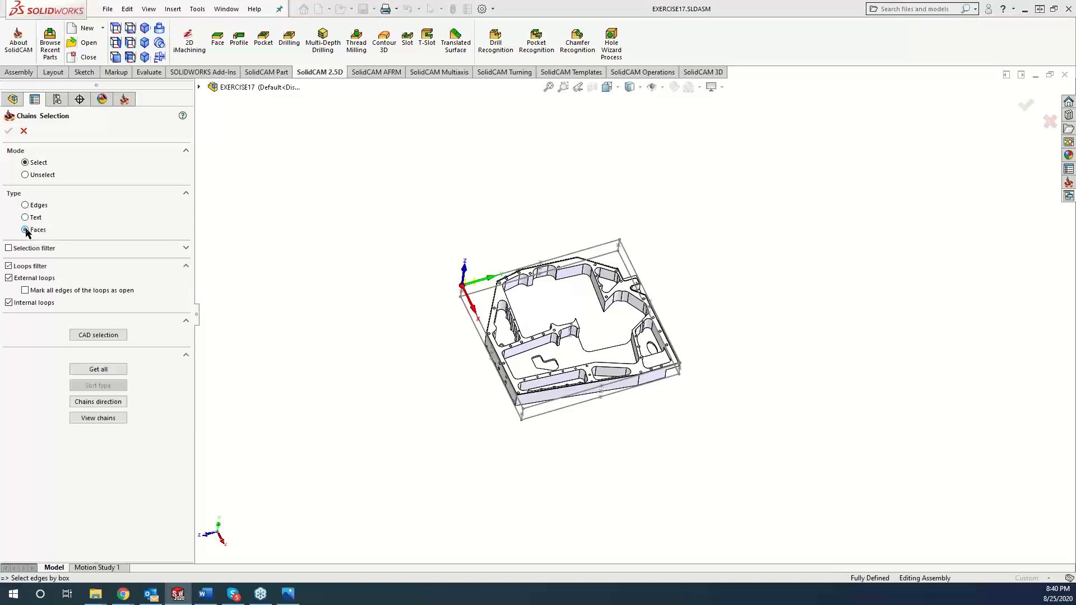
pyautogui.click(199, 87)
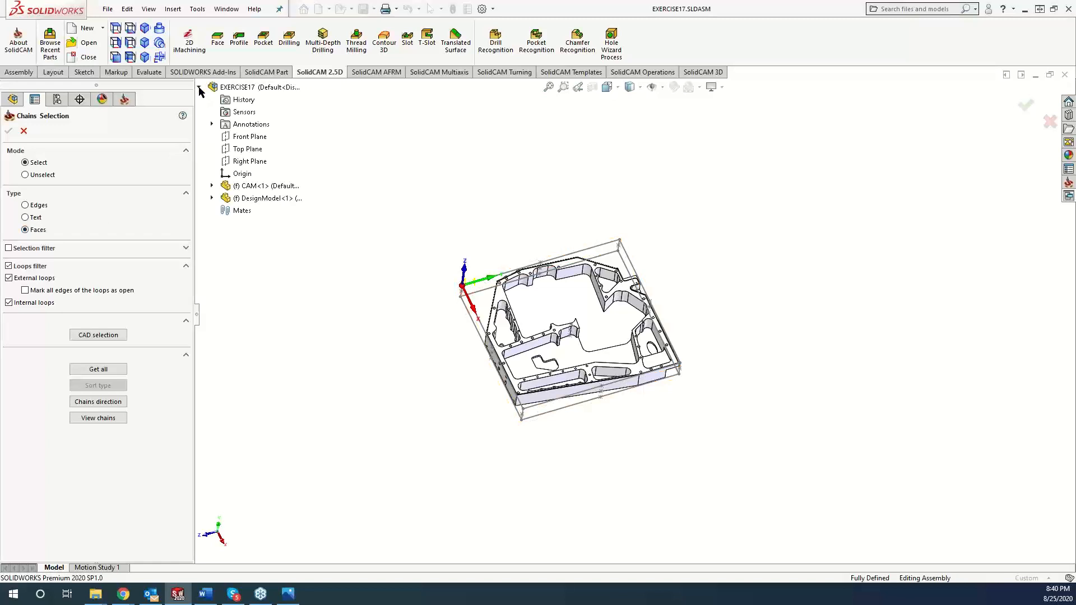
pyautogui.click(212, 198)
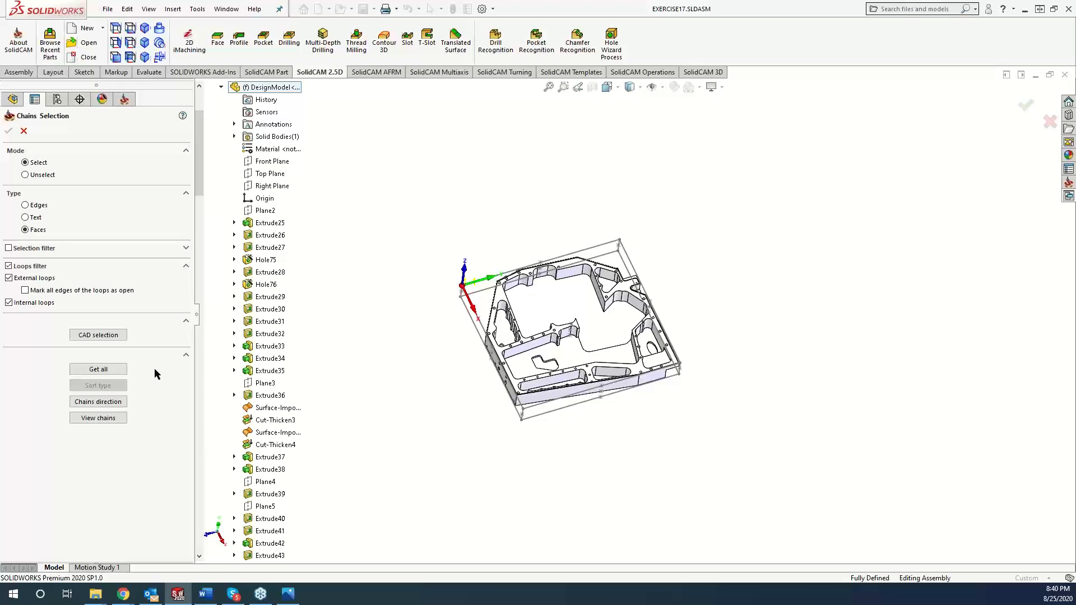
# Switch to Chrome, search the SolidCAM University YouTube channel for "wrap pocket", and look through the listed videos
pyautogui.moveTo(128, 602)
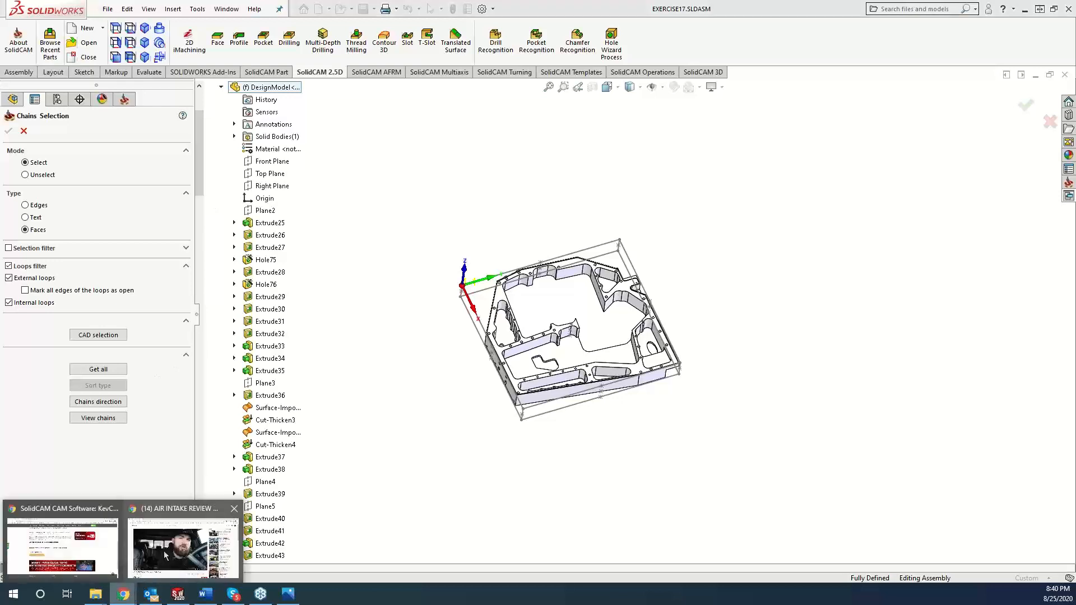
pyautogui.click(62, 545)
pyautogui.click(231, 5)
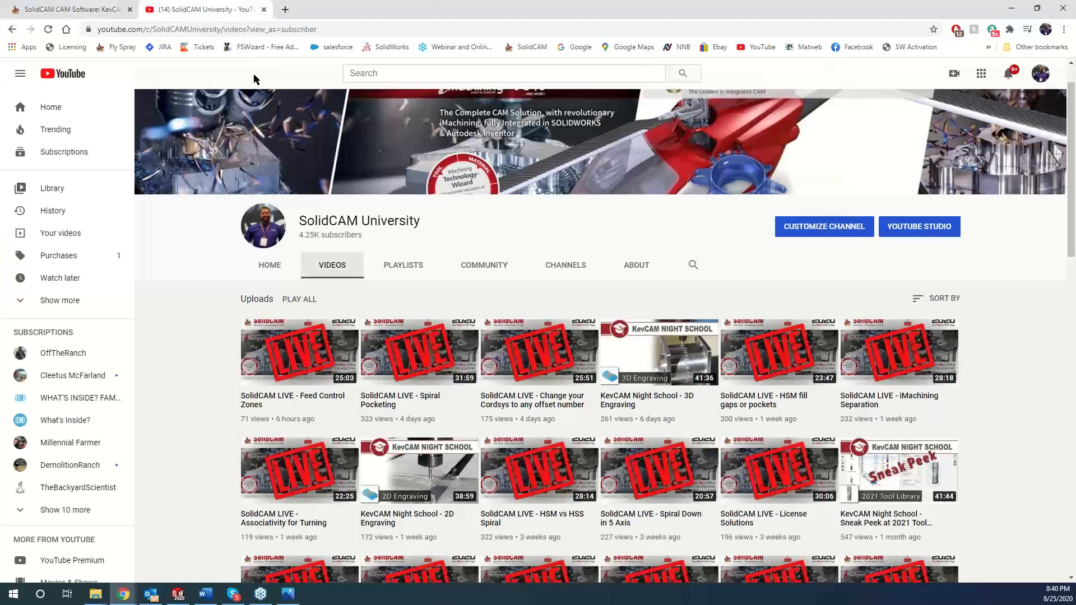
pyautogui.click(694, 265)
pyautogui.write('wra')
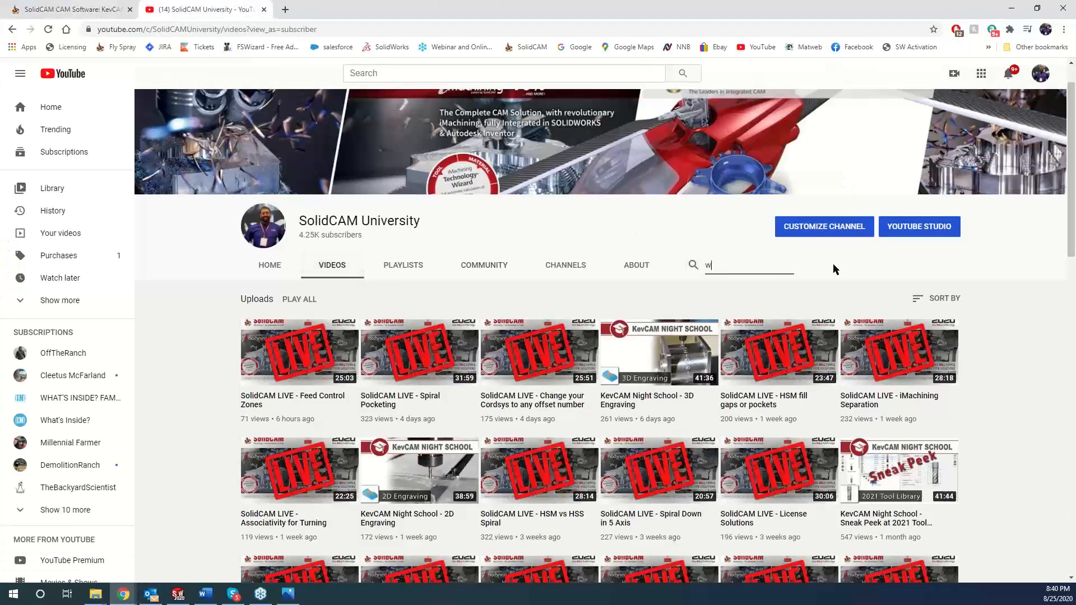
pyautogui.write('p pocket')
pyautogui.press('Return')
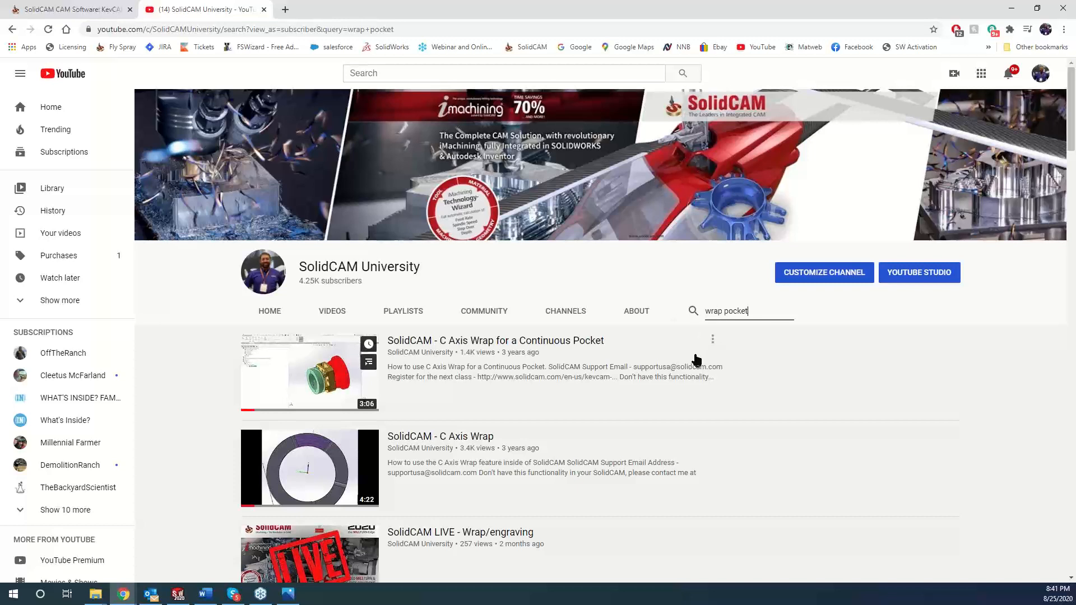
pyautogui.scroll(-1, 695, 357)
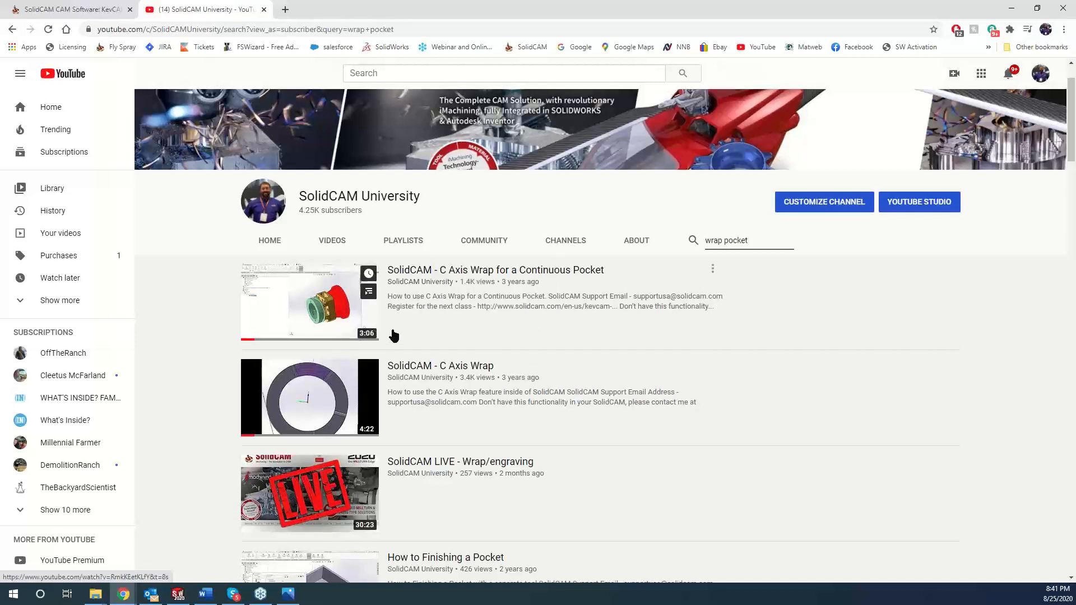
pyautogui.scroll(-1, 401, 345)
pyautogui.scroll(-1, 401, 346)
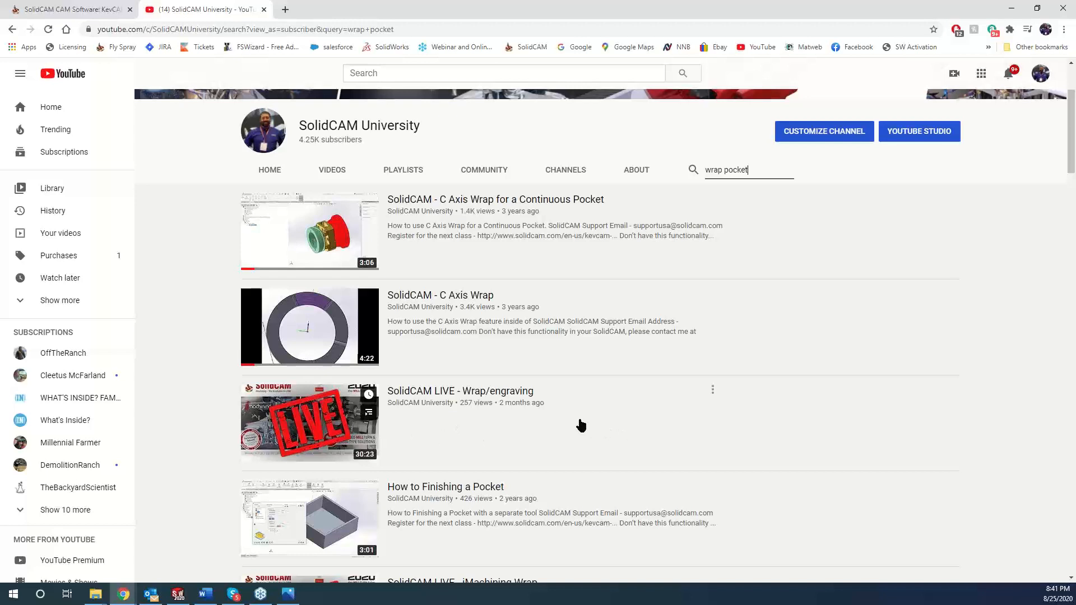
pyautogui.scroll(-1, 581, 426)
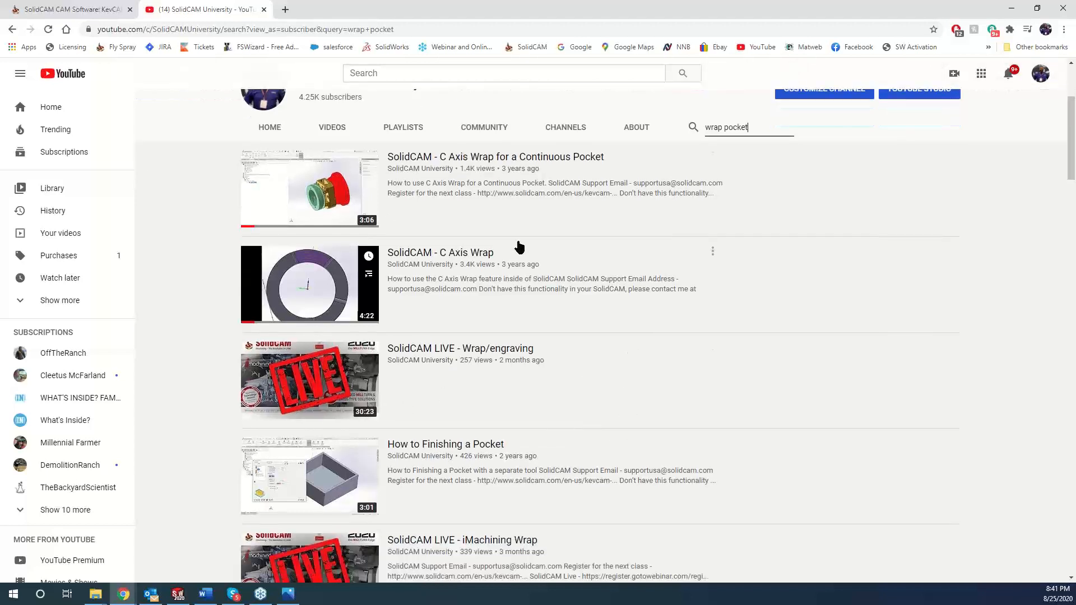
pyautogui.scroll(3, 447, 301)
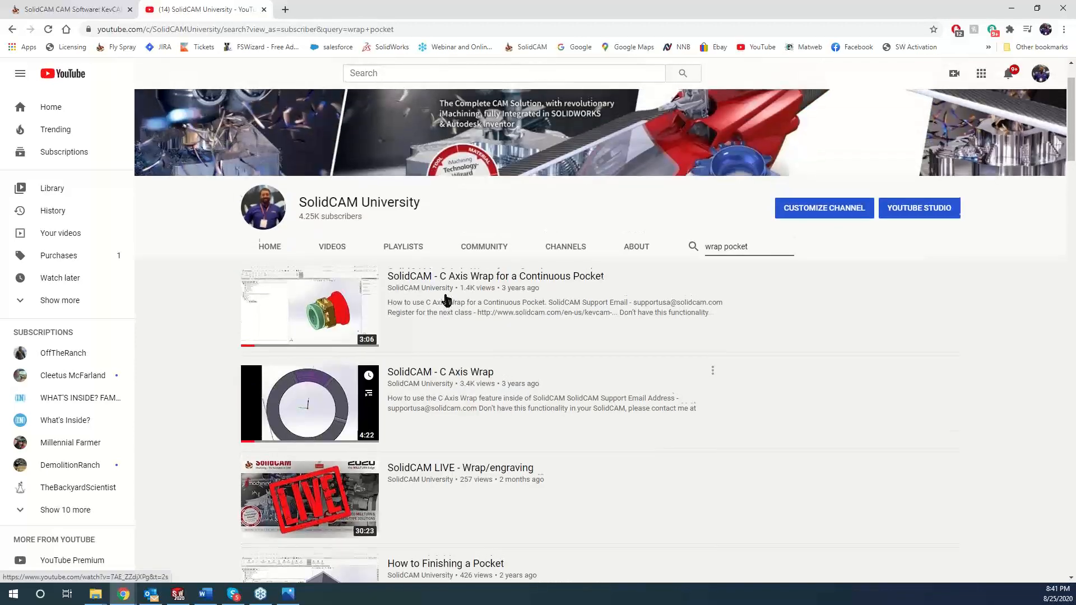
pyautogui.scroll(1, 446, 301)
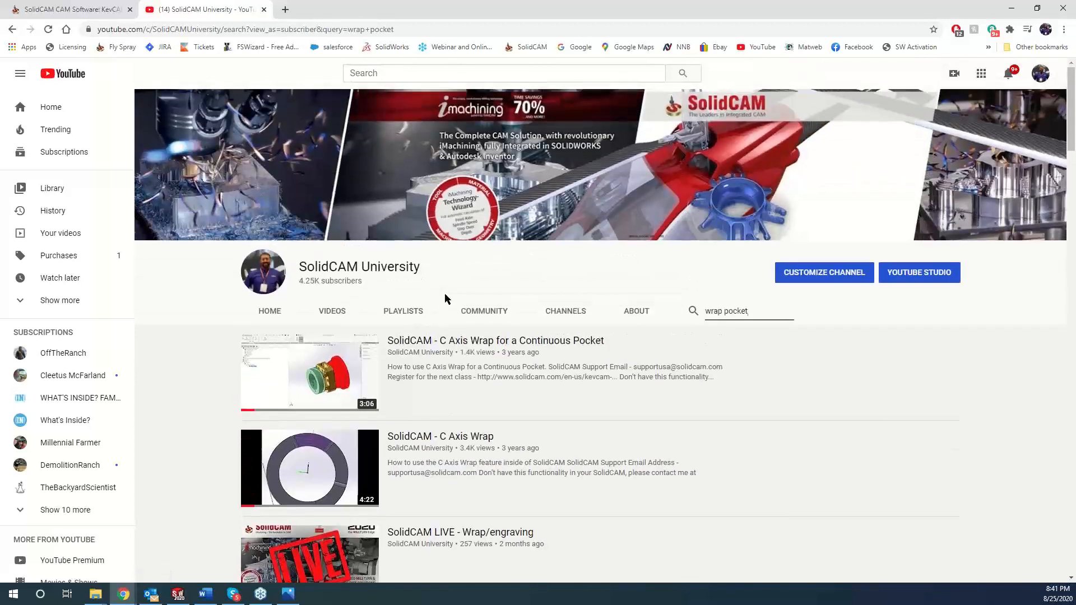